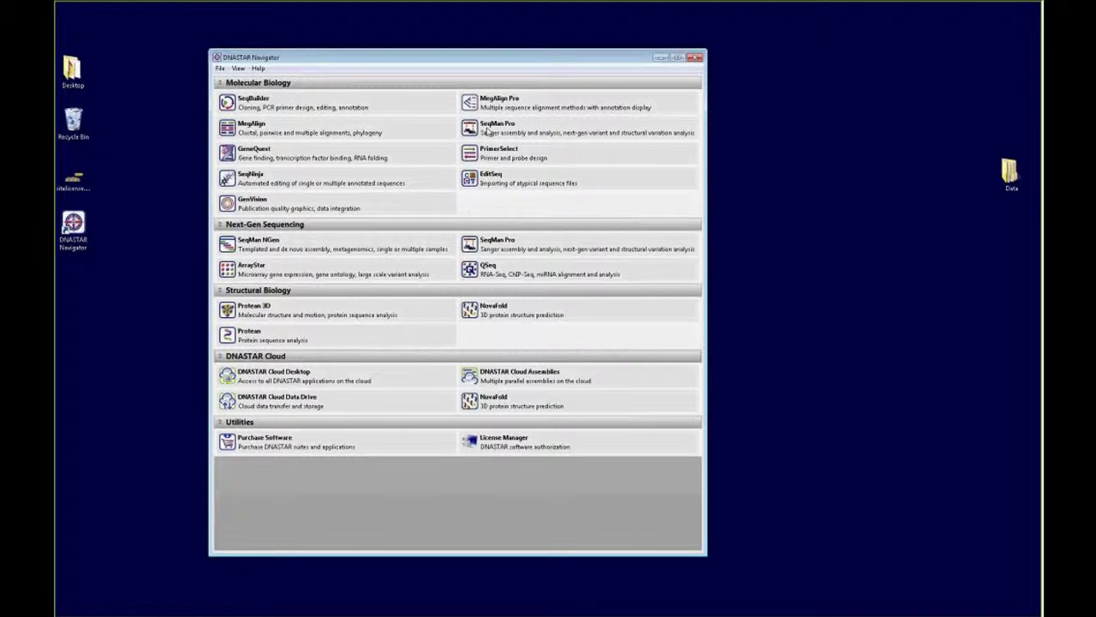
Launch SeqMan Pro from DNASTAR Navigator, maximize it, and arrange the Unassembled Sequences window clear of the project window
mouse_move(492, 130)
mouse_move(504, 103)
mouse_move(300, 113)
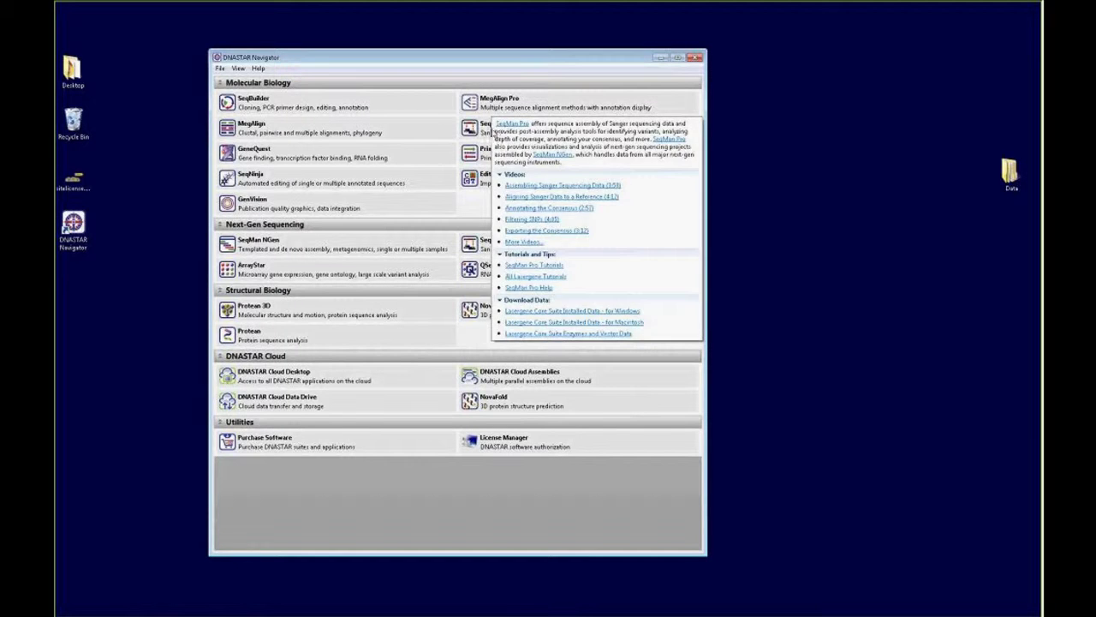
click(491, 129)
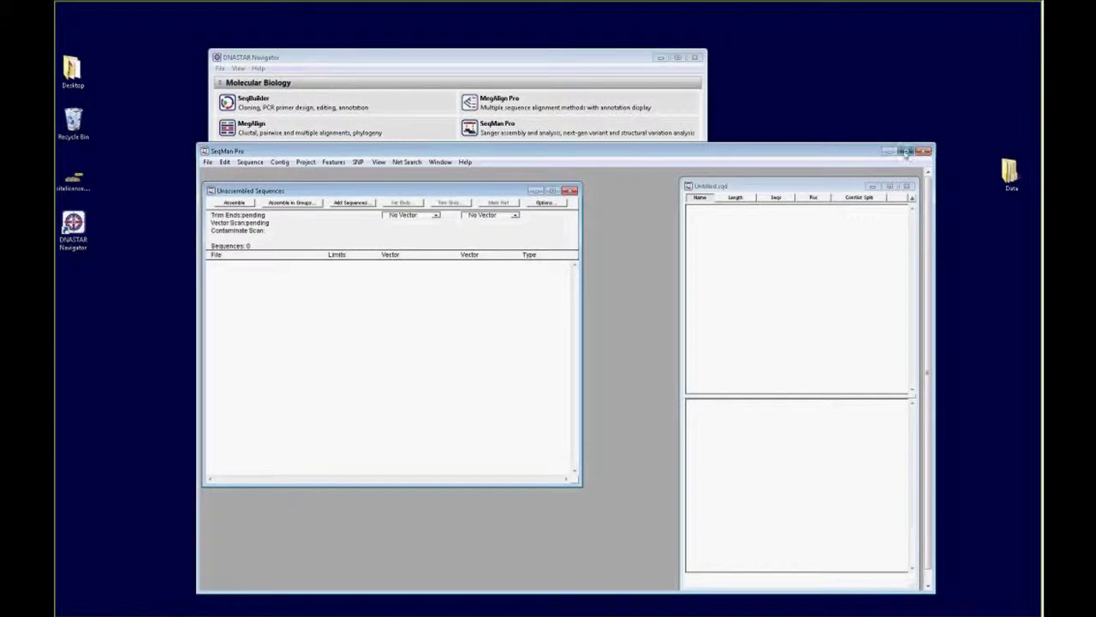
click(907, 151)
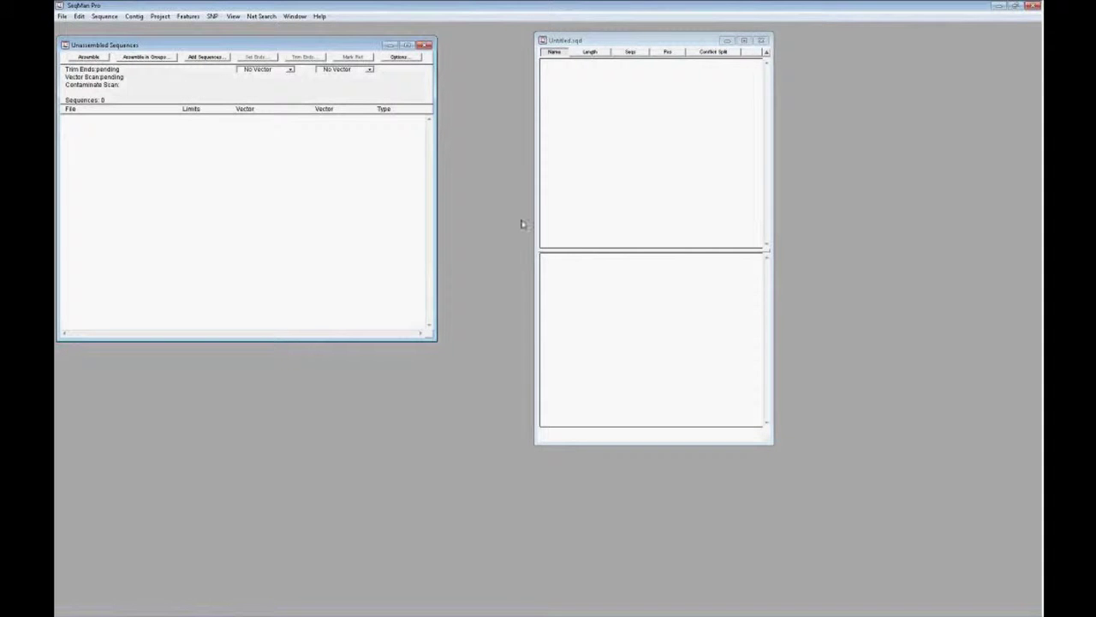
drag(192, 47, 246, 59)
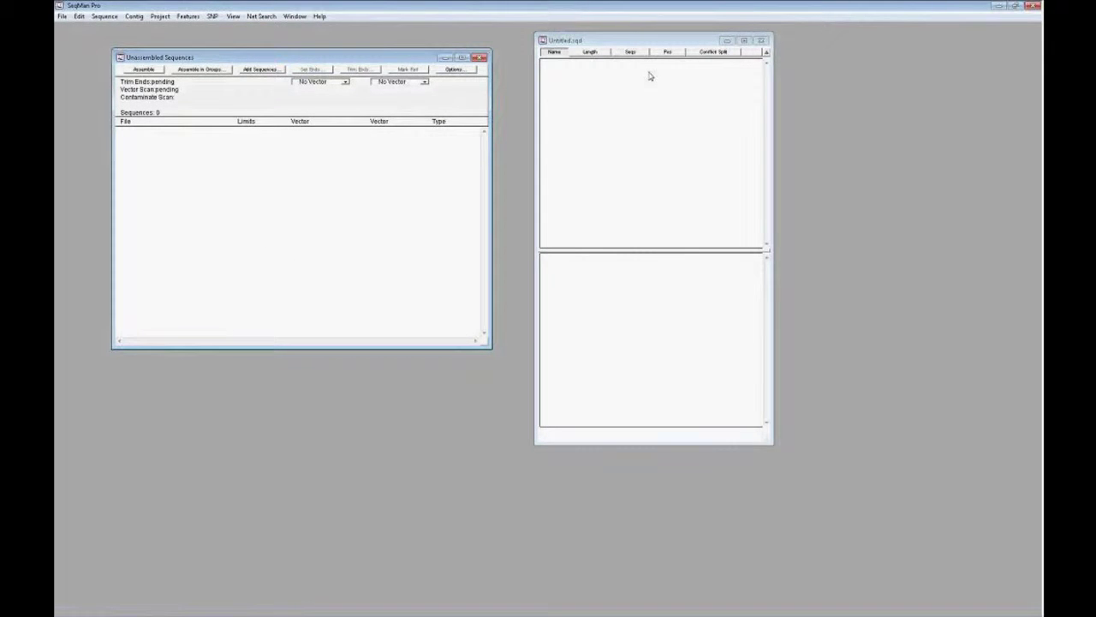
click(625, 45)
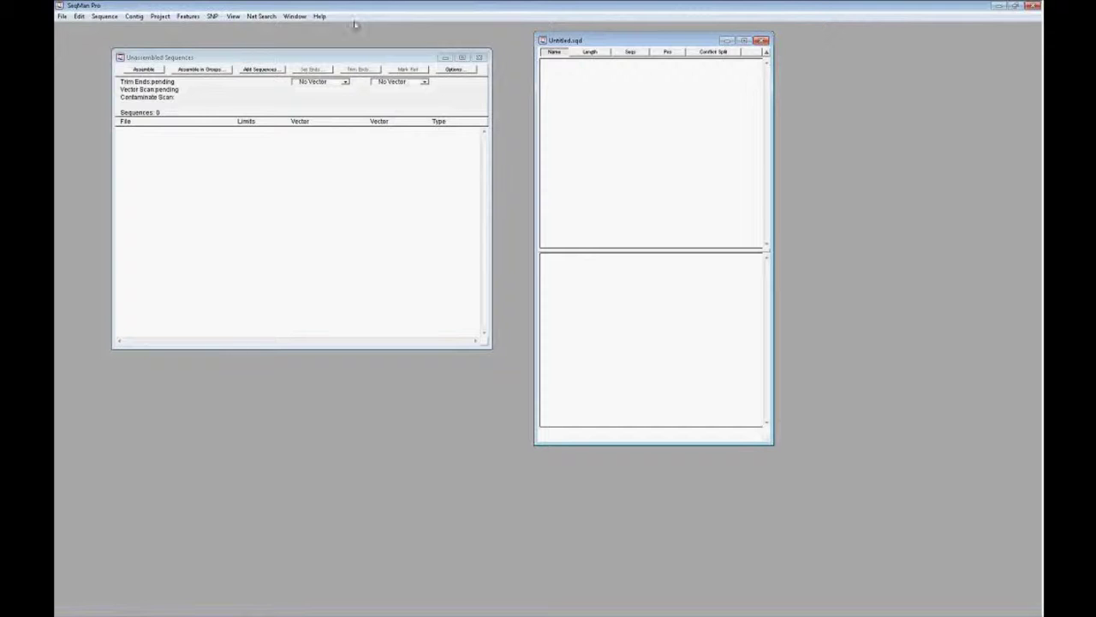
Review the project's SNP Discovery and Assembling parameters without changing them
click(160, 17)
click(180, 78)
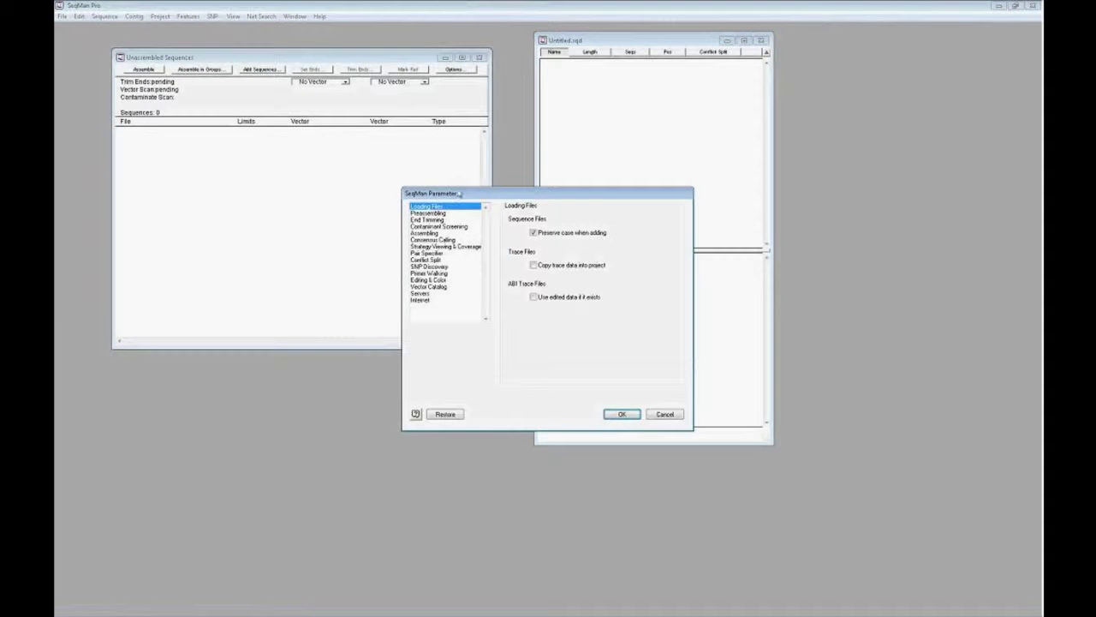
drag(460, 191, 327, 84)
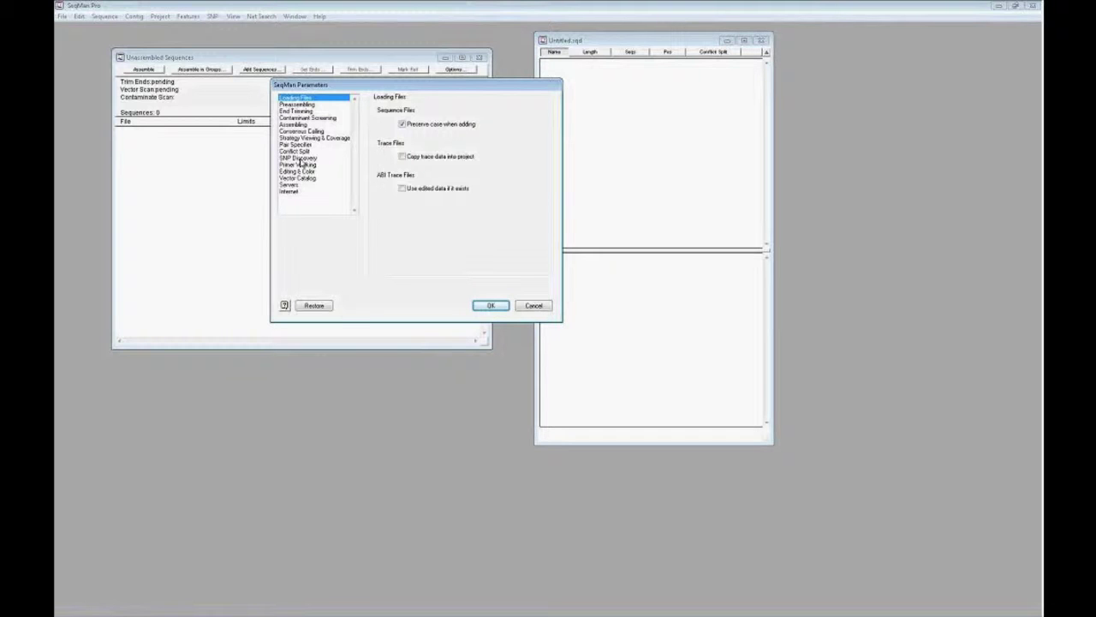
click(300, 159)
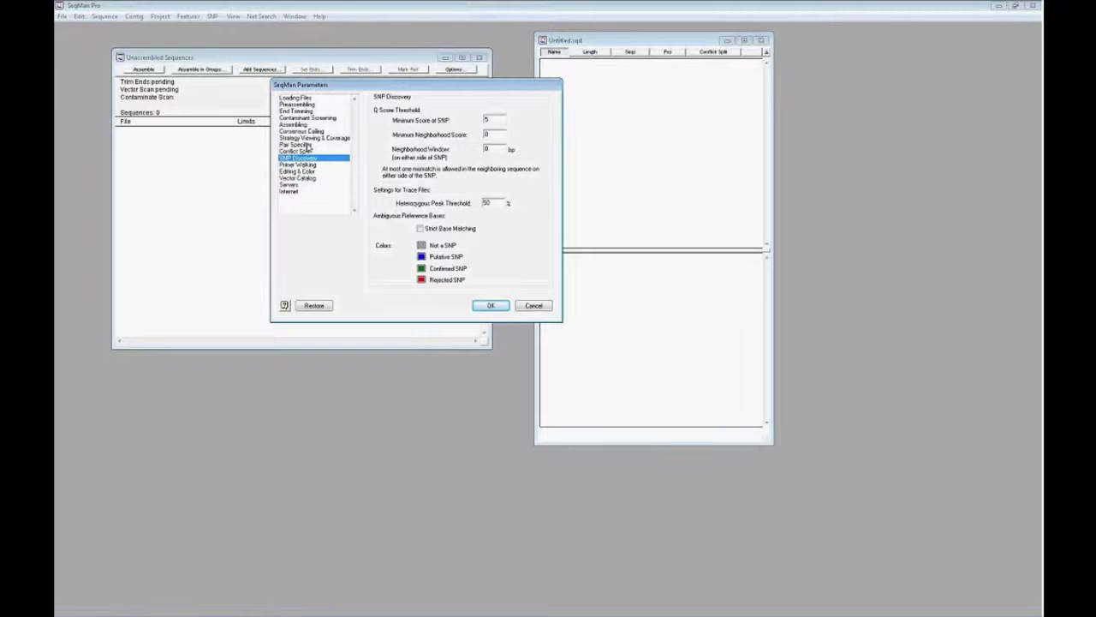
click(295, 125)
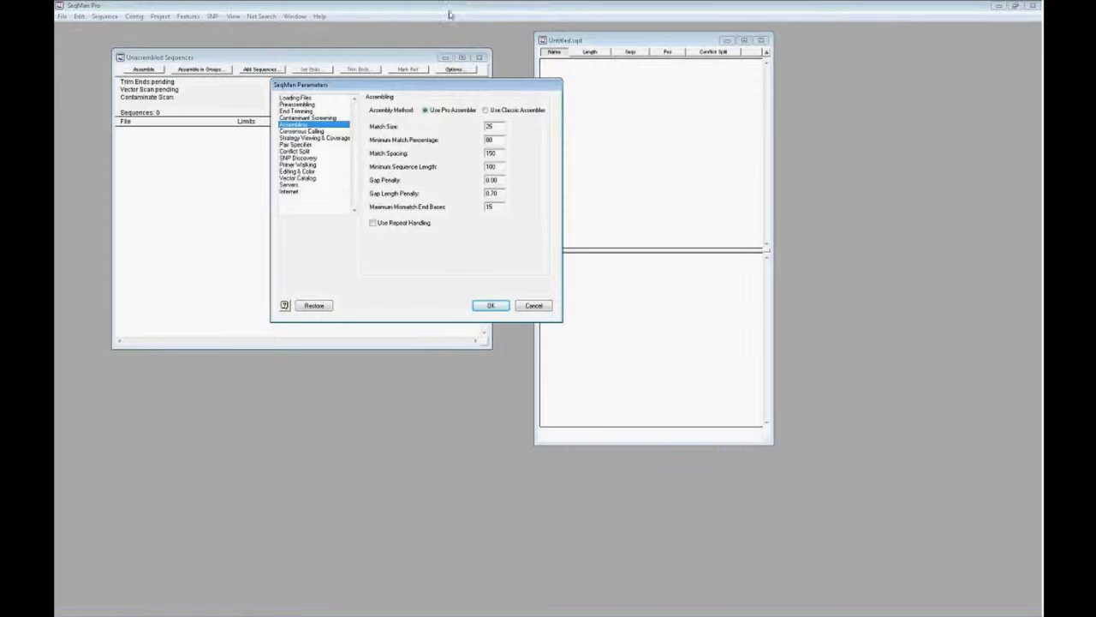
click(534, 306)
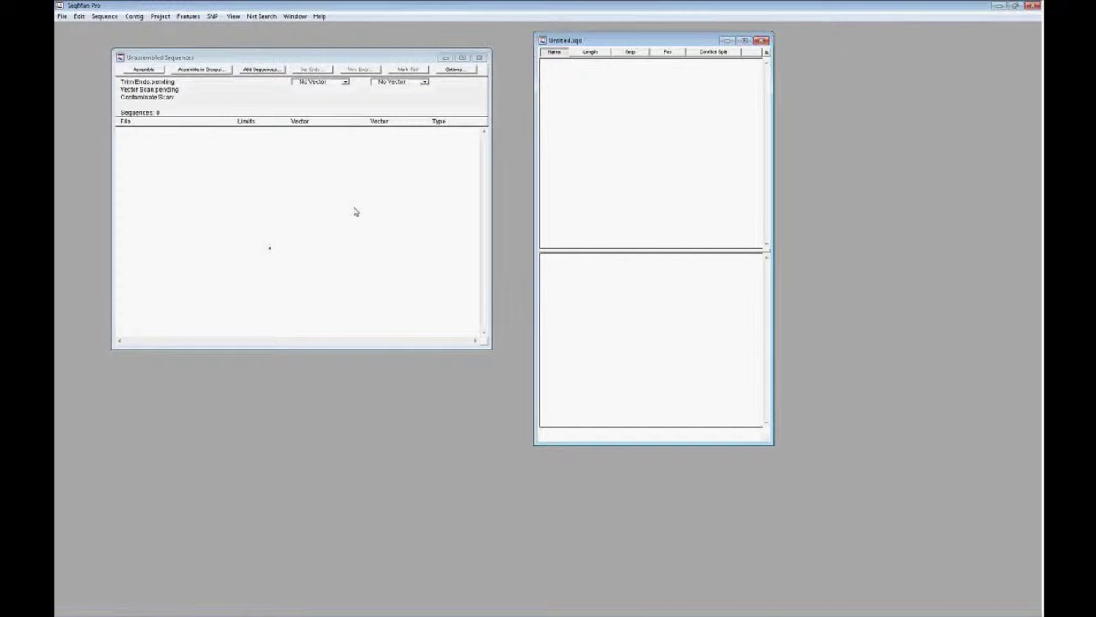
Add all trace files from the Mumps Data Traces folder to the Unassembled Sequences window
drag(1041, 128, 716, 93)
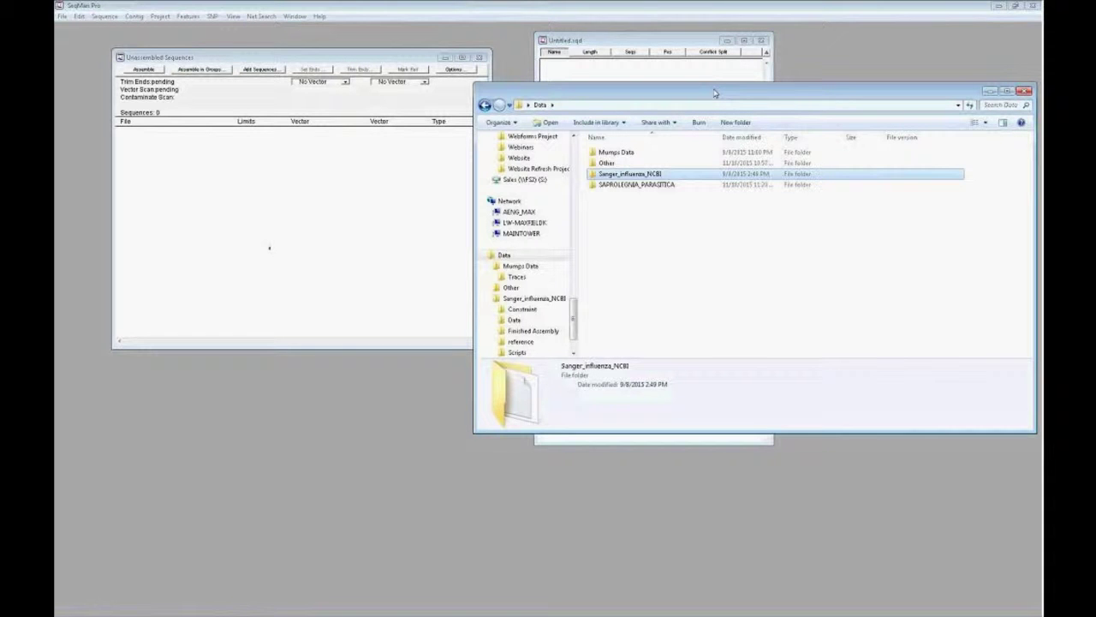
click(626, 155)
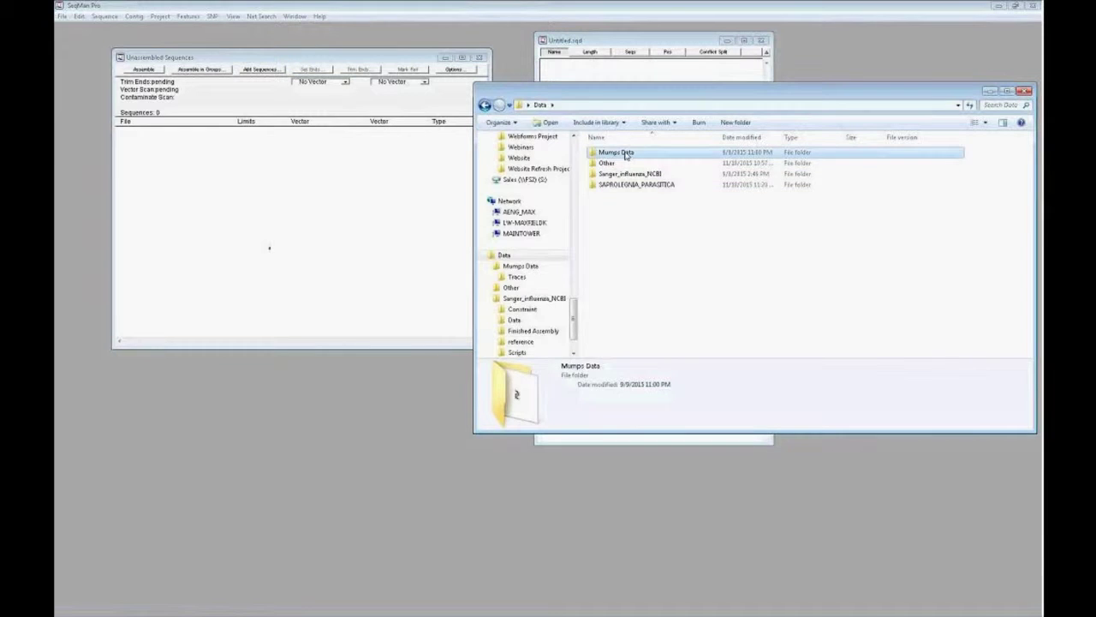
double_click(626, 155)
double_click(618, 153)
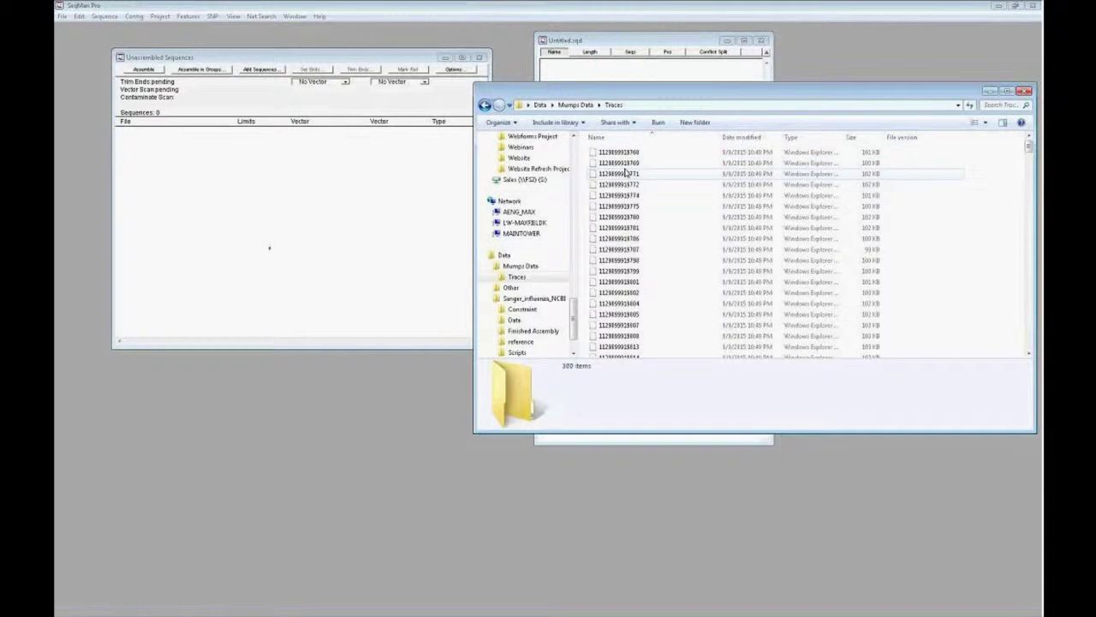
click(626, 174)
key(ctrl+a)
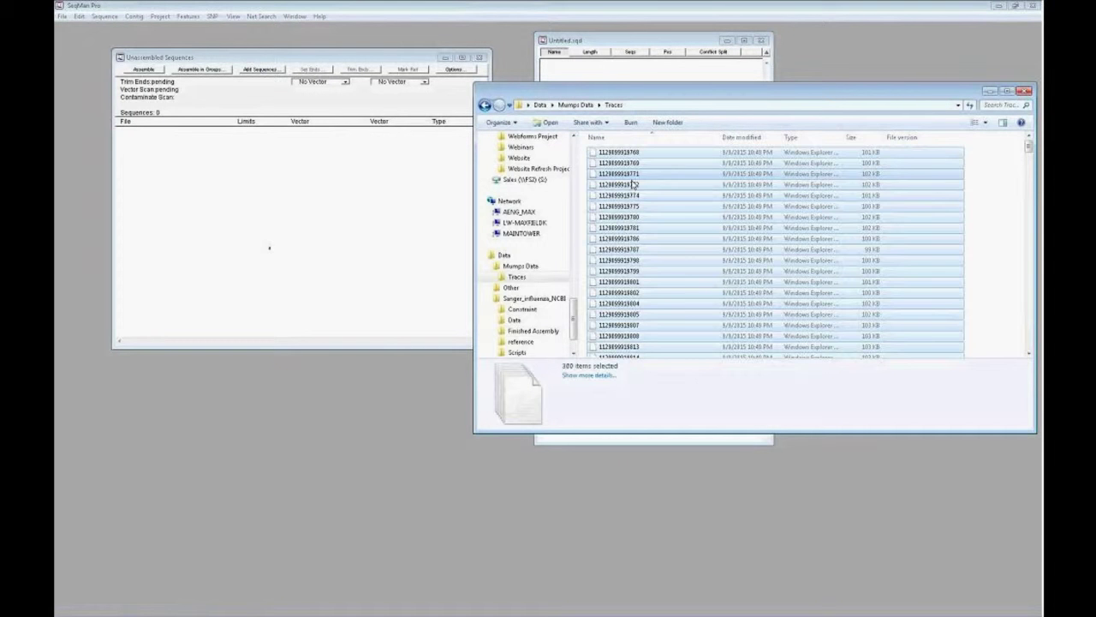
drag(383, 148, 215, 166)
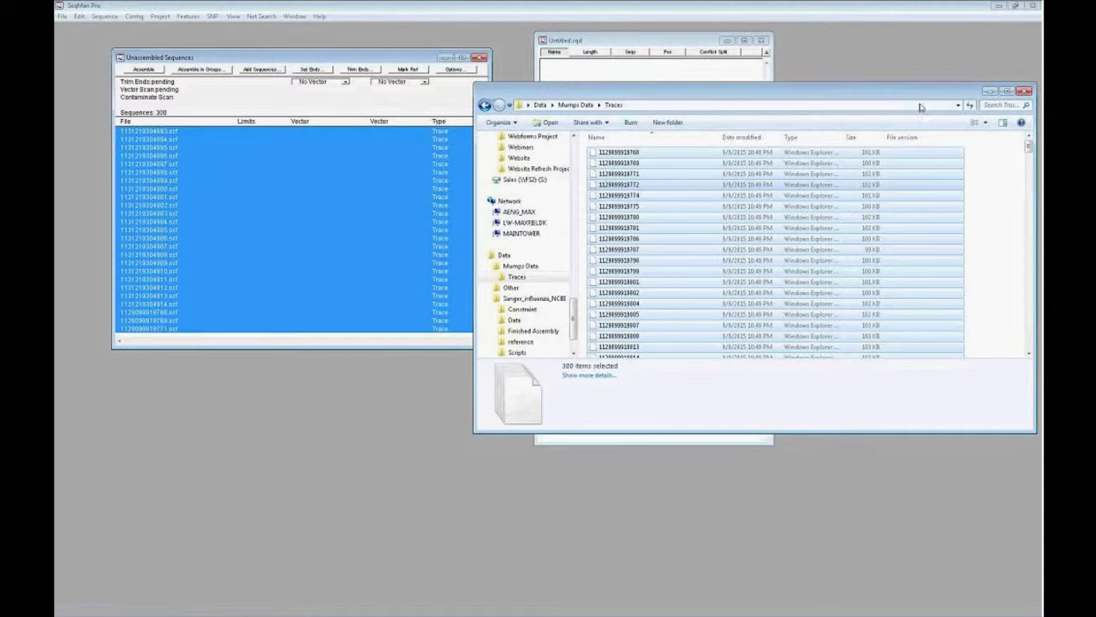
View the dialog for adding sequences without adding any, and lengthen the Unassembled Sequences window to show more traces
click(259, 70)
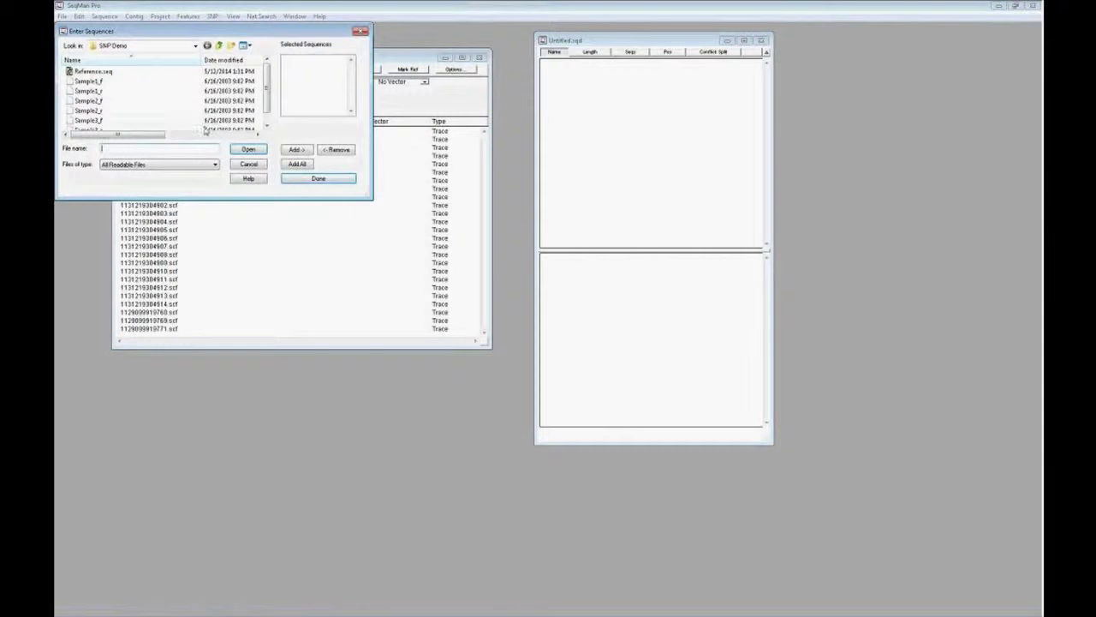
click(248, 164)
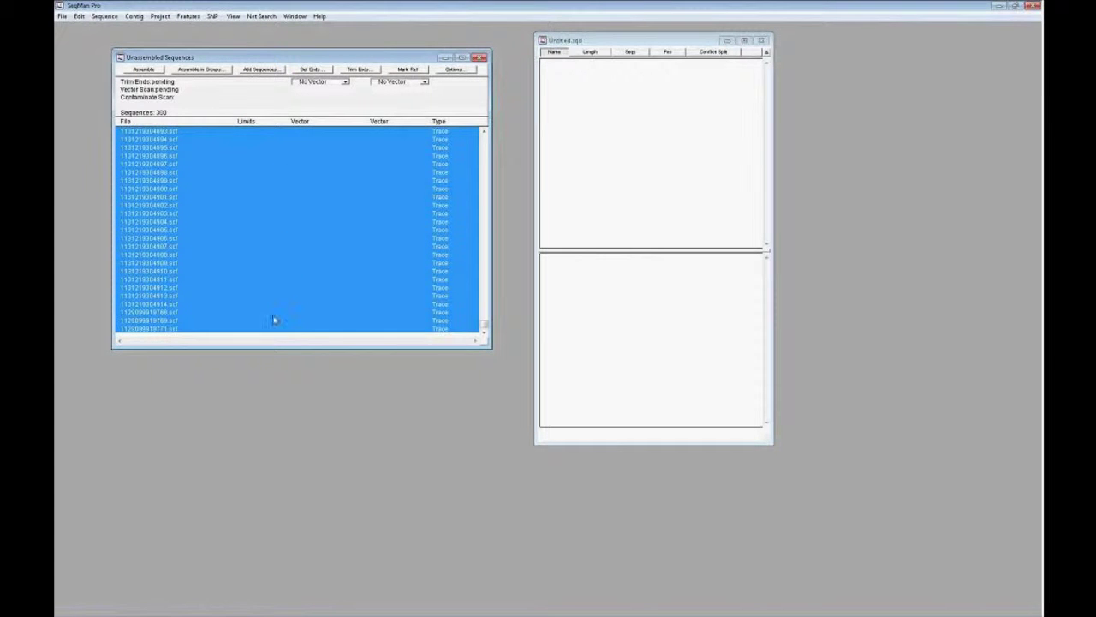
drag(303, 347, 303, 538)
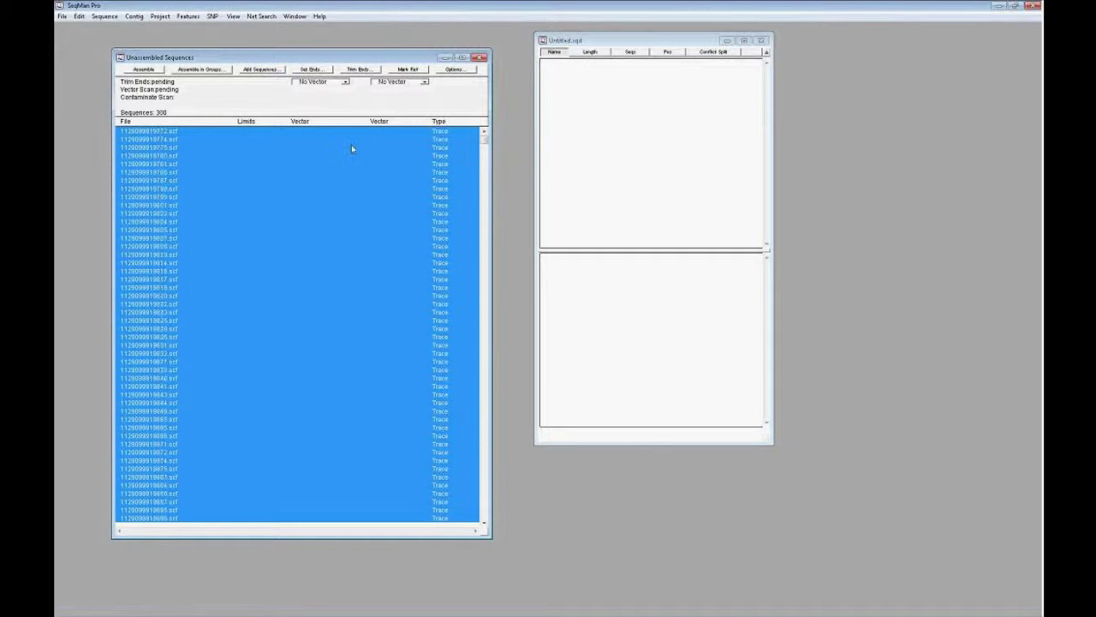
click(325, 140)
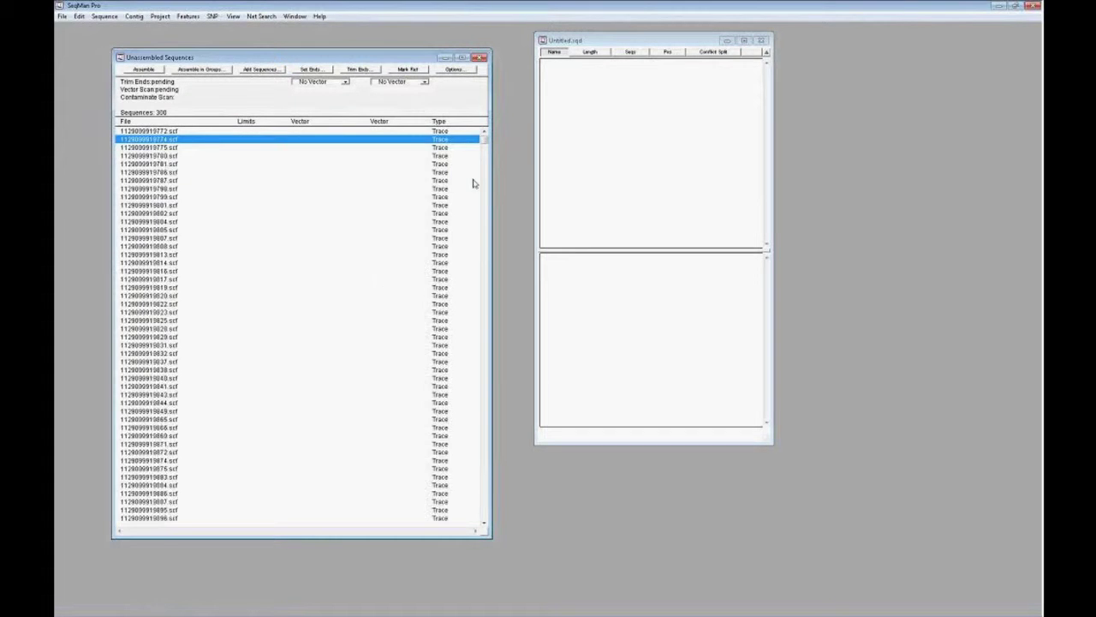
Open the first sequence's trace, examine the peaks and the trim boundary at the start of the read, and close it
double_click(154, 131)
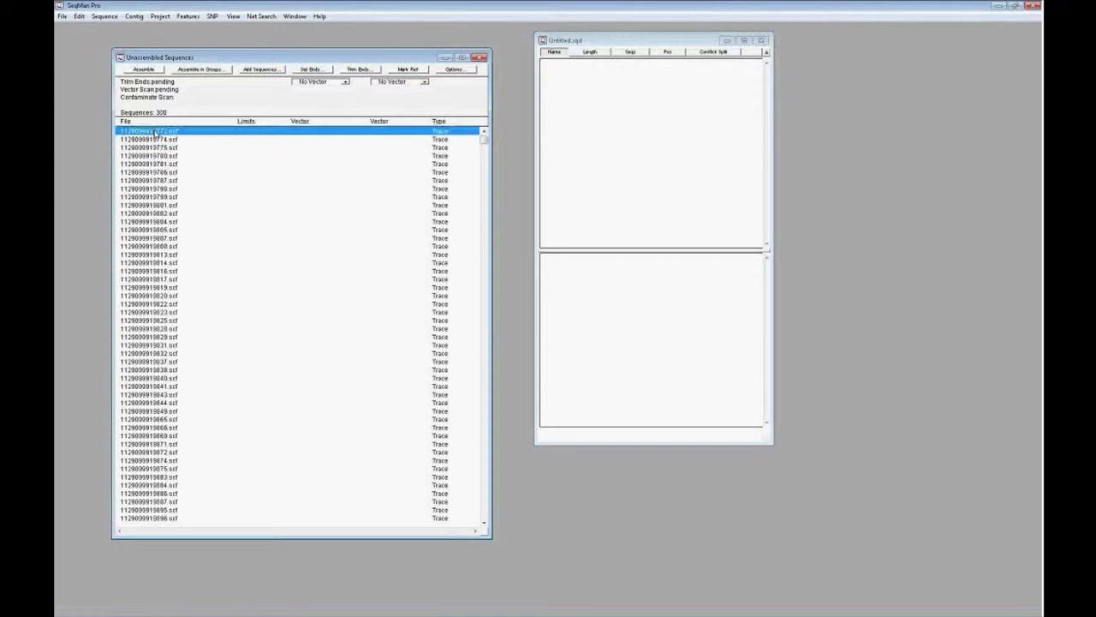
drag(285, 151, 670, 153)
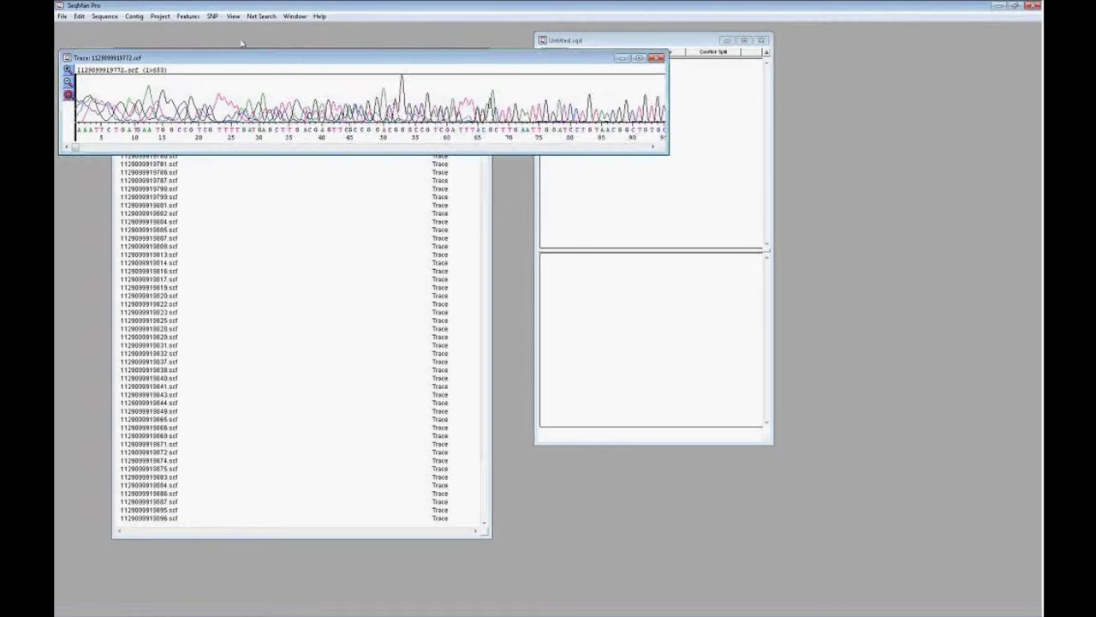
drag(251, 62, 296, 122)
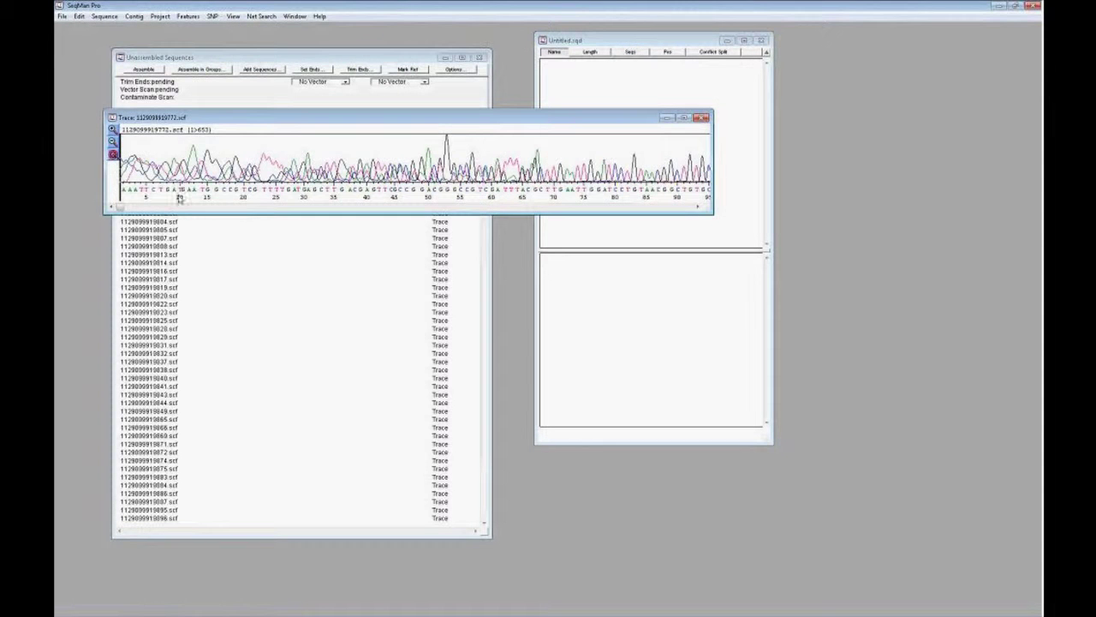
mouse_move(127, 208)
mouse_down()
mouse_move(291, 225)
mouse_move(485, 224)
mouse_move(112, 215)
mouse_up()
mouse_move(120, 187)
mouse_down()
mouse_move(161, 195)
mouse_move(121, 190)
mouse_up()
click(702, 118)
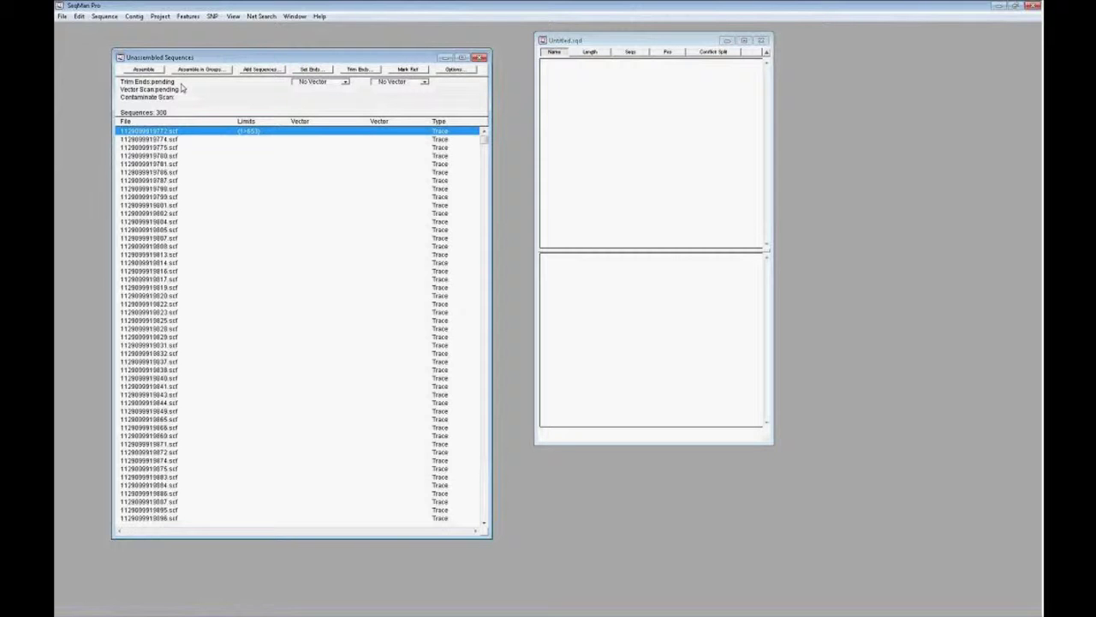
Assign the Janus vector to all sequences and scan all of them with end trimming and vector scanning enabled
key(ctrl+a)
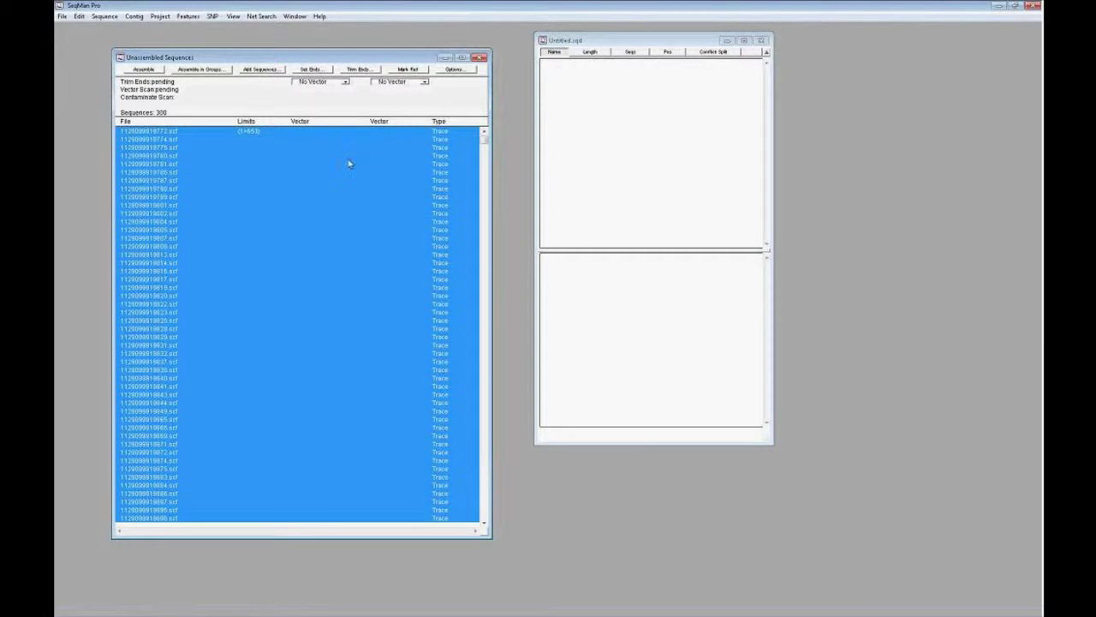
click(345, 83)
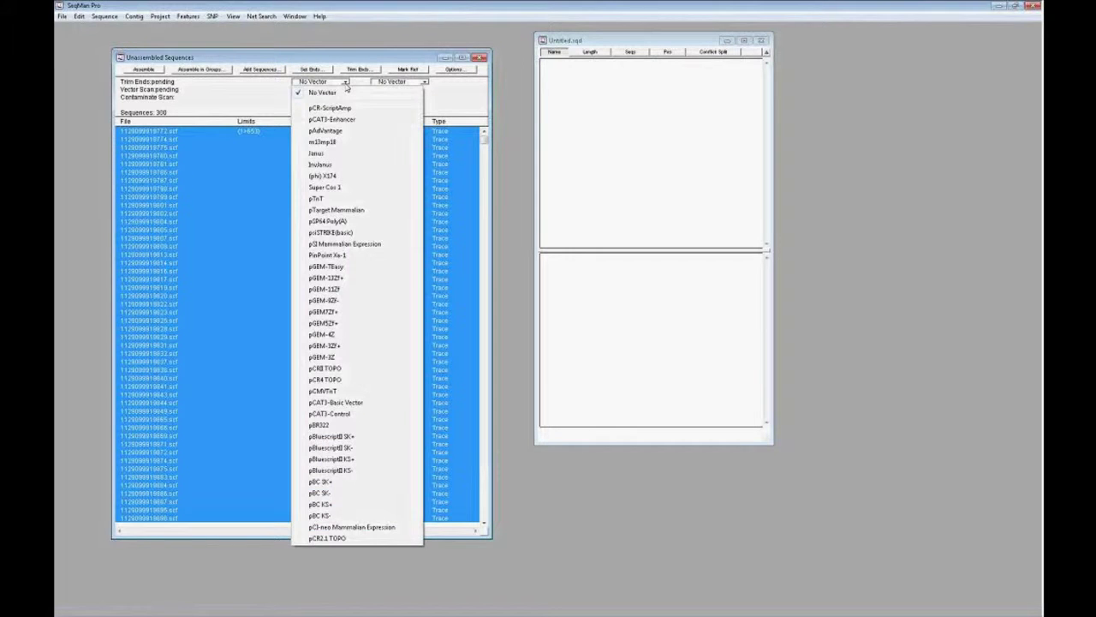
click(366, 154)
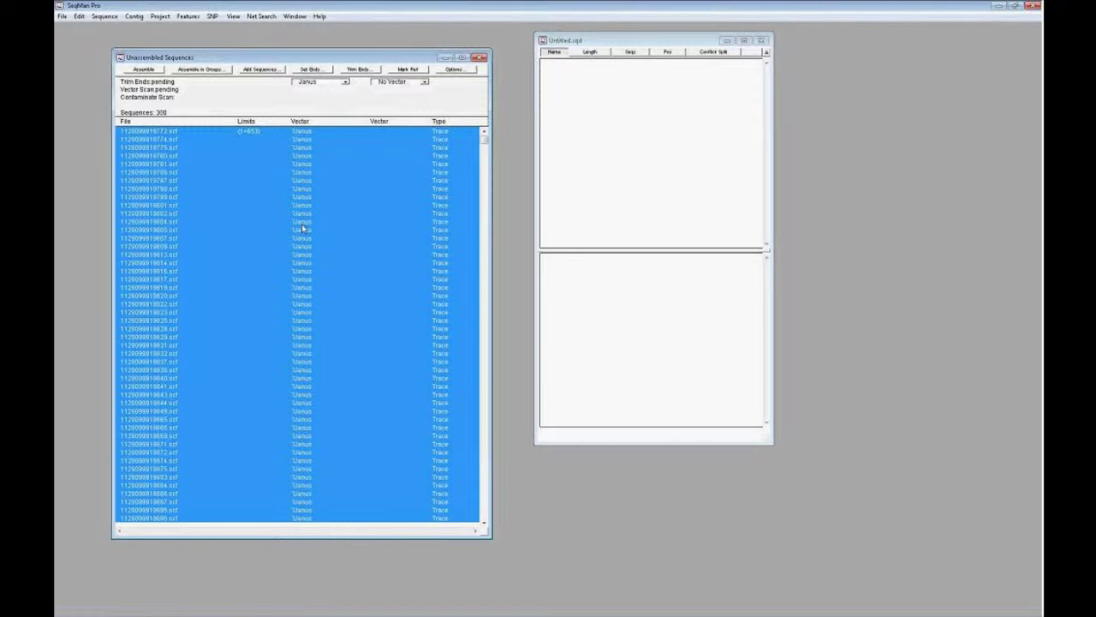
click(453, 68)
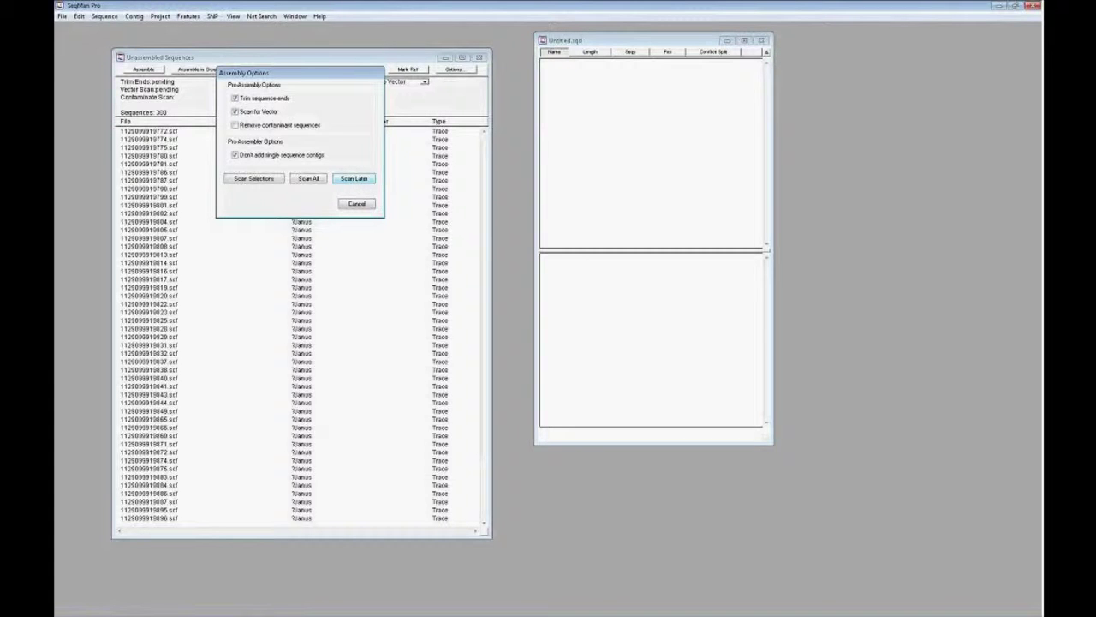
click(309, 179)
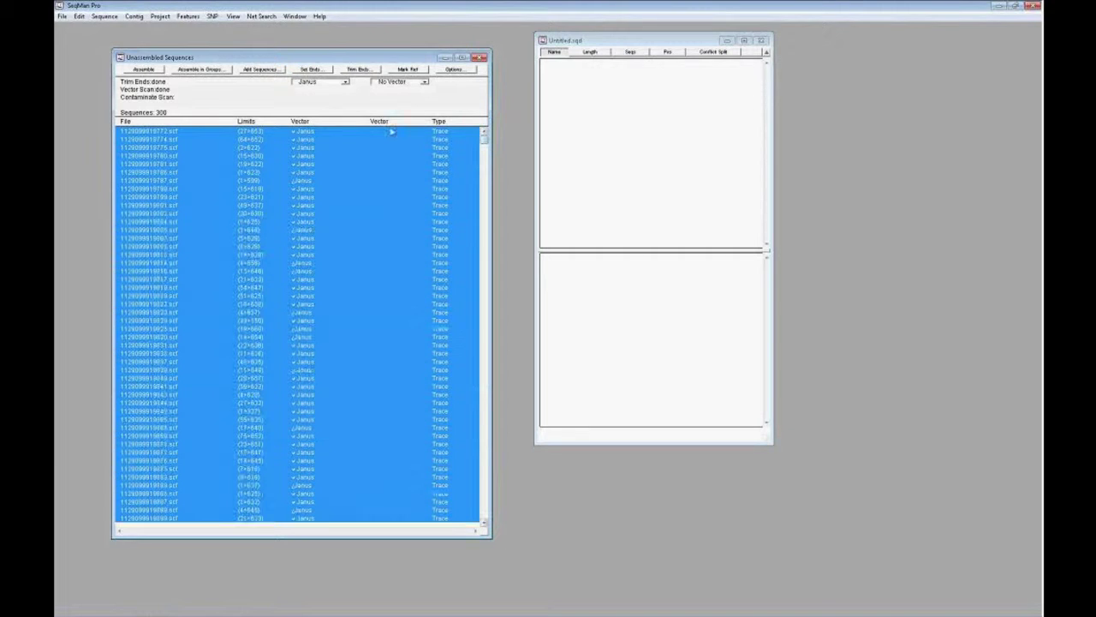
Compare the vector scan markers of the first sequence and the sequences flagged differently in the list
click(310, 133)
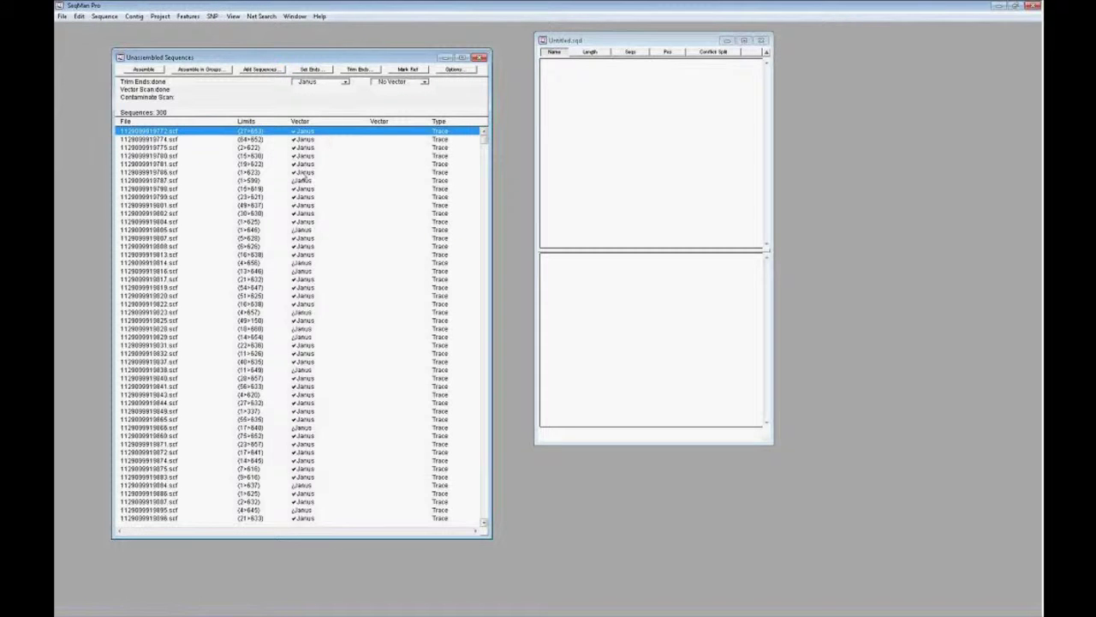
click(305, 181)
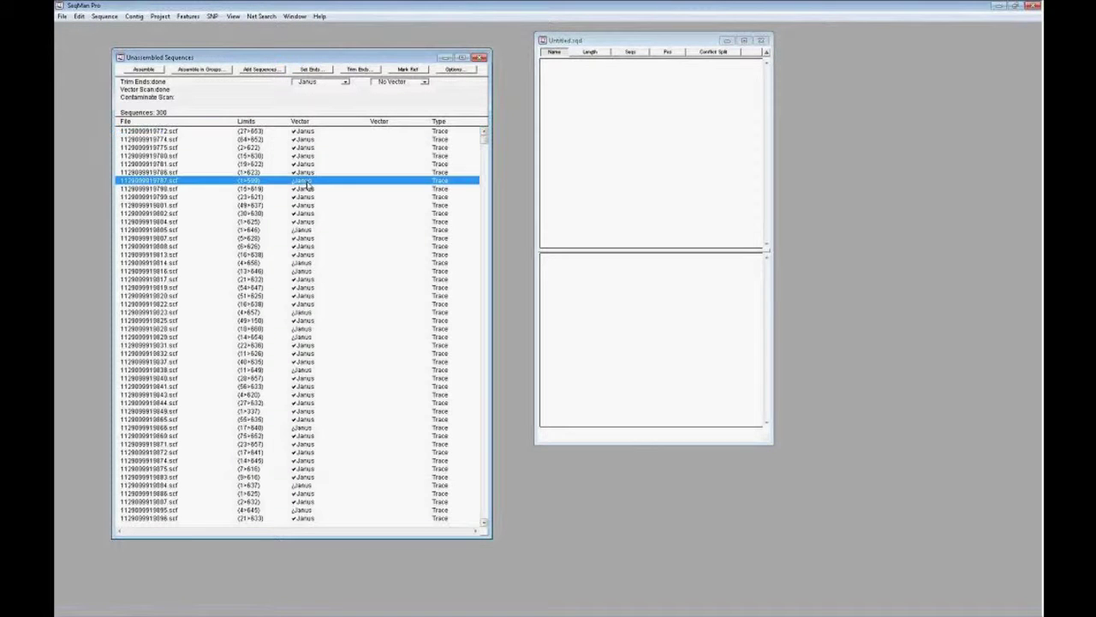
click(307, 230)
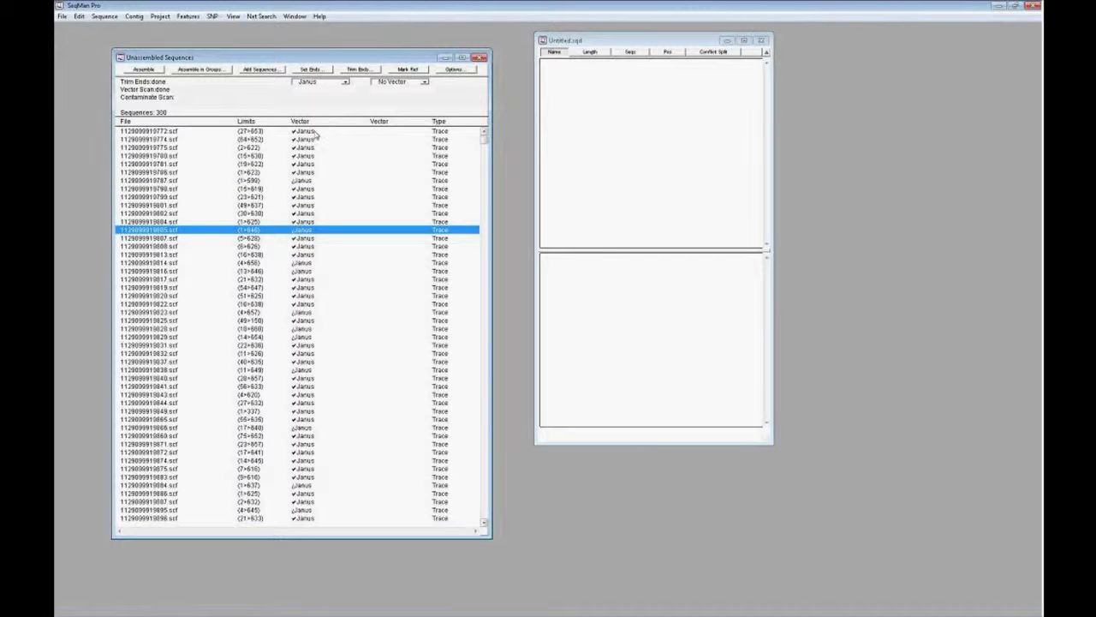
click(316, 131)
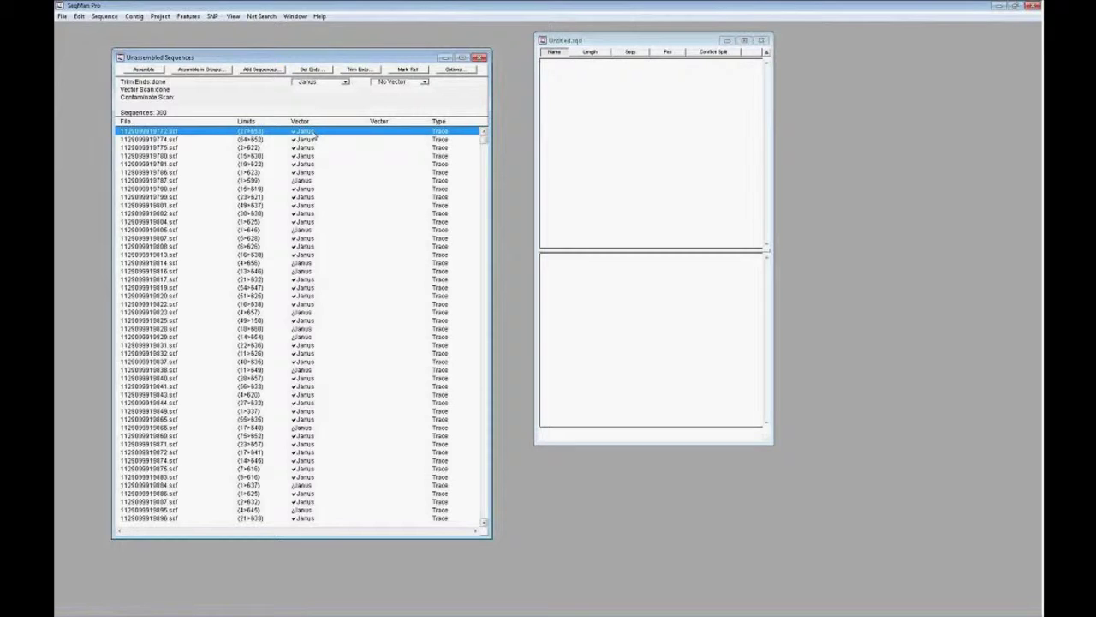
Open the first sequence's trace, extend its starting trim boundary back to base 23, and return it to base 27
double_click(313, 132)
drag(286, 133, 874, 204)
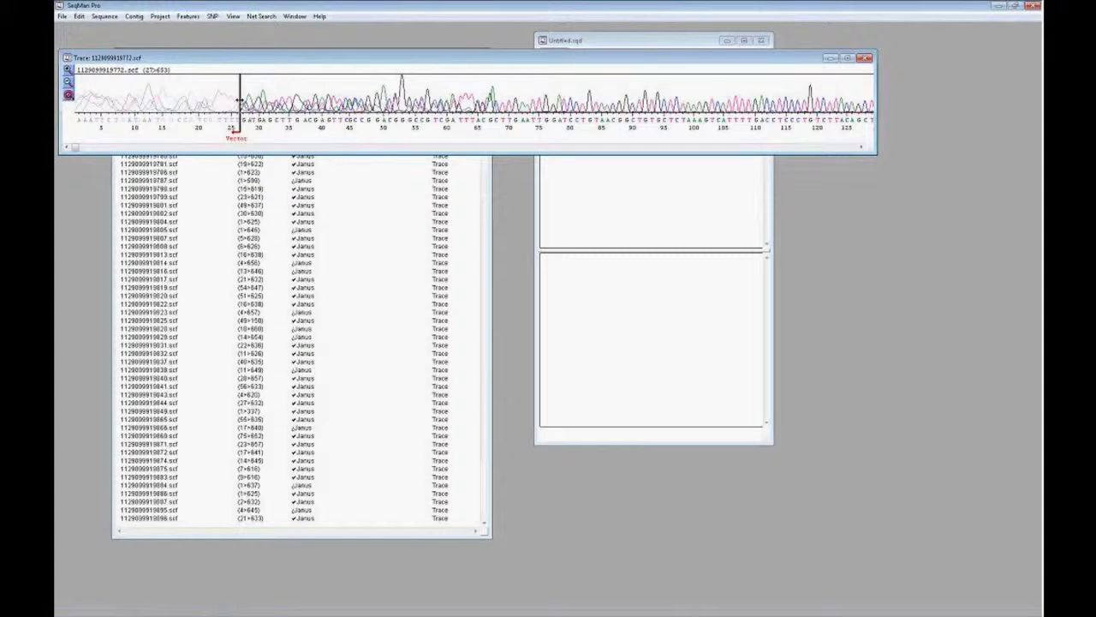
click(240, 101)
drag(238, 101, 214, 101)
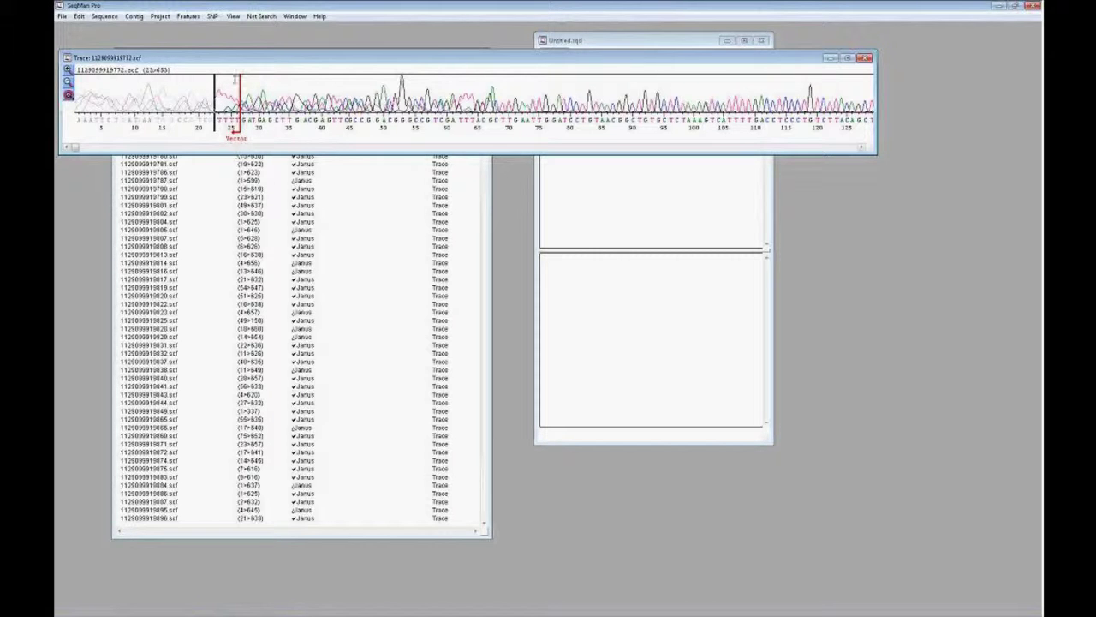
drag(215, 129, 240, 127)
Examine the end of the first sequence's trace and its end trim boundary, and close the trace
drag(74, 148, 443, 147)
mouse_move(449, 204)
mouse_down()
mouse_move(678, 215)
mouse_move(560, 184)
mouse_up()
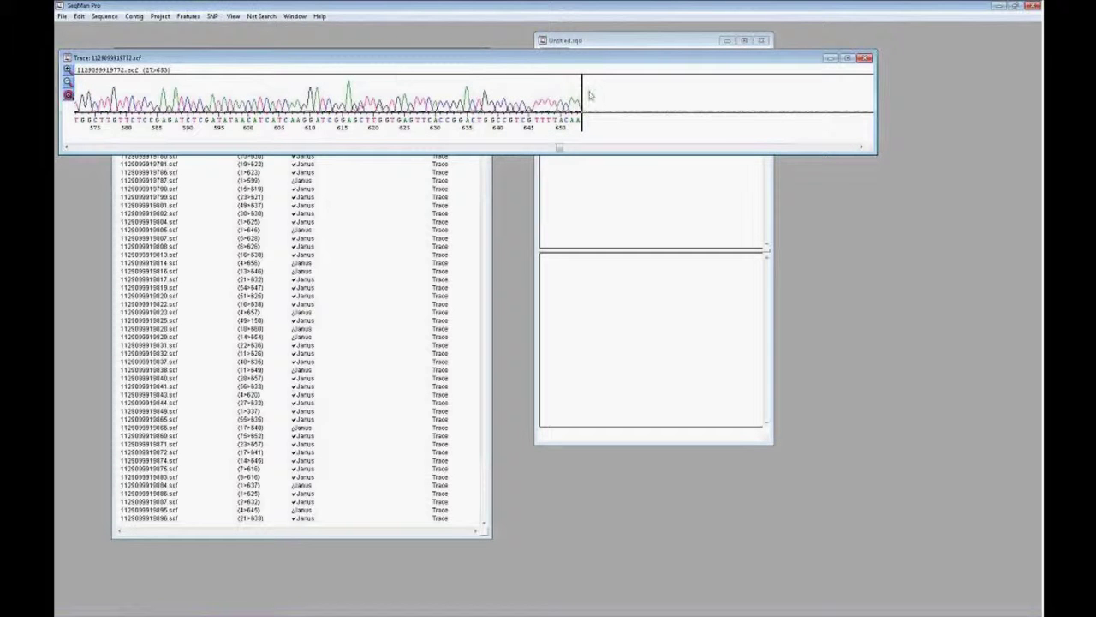
click(869, 59)
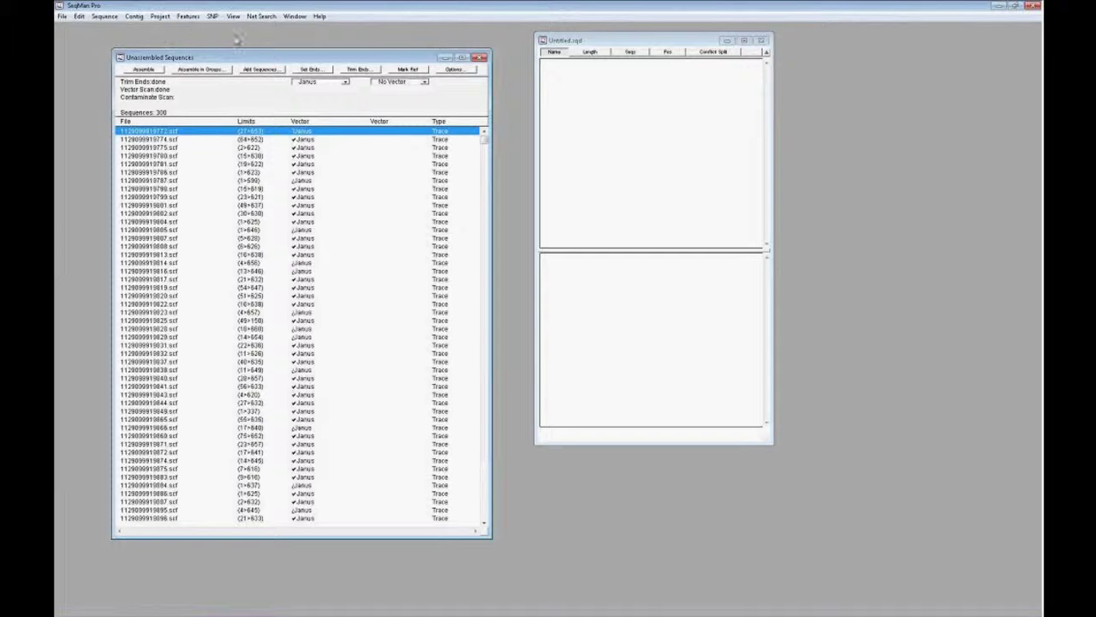
Open the project's Trim Report to review the trimming of each sequence, and return to the unassembled sequences
click(158, 18)
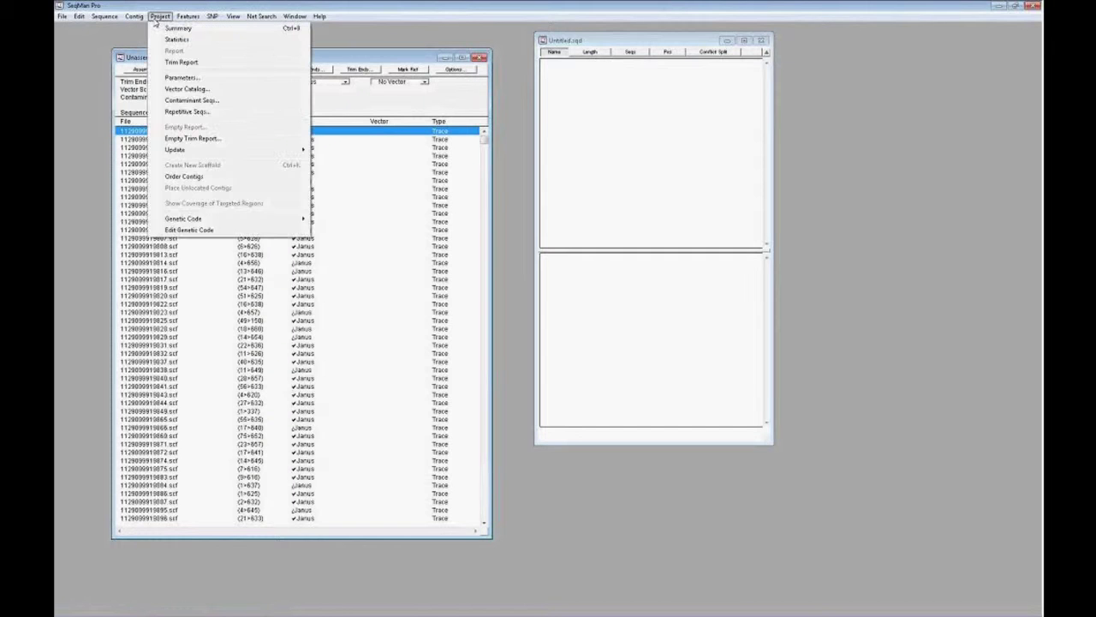
click(249, 62)
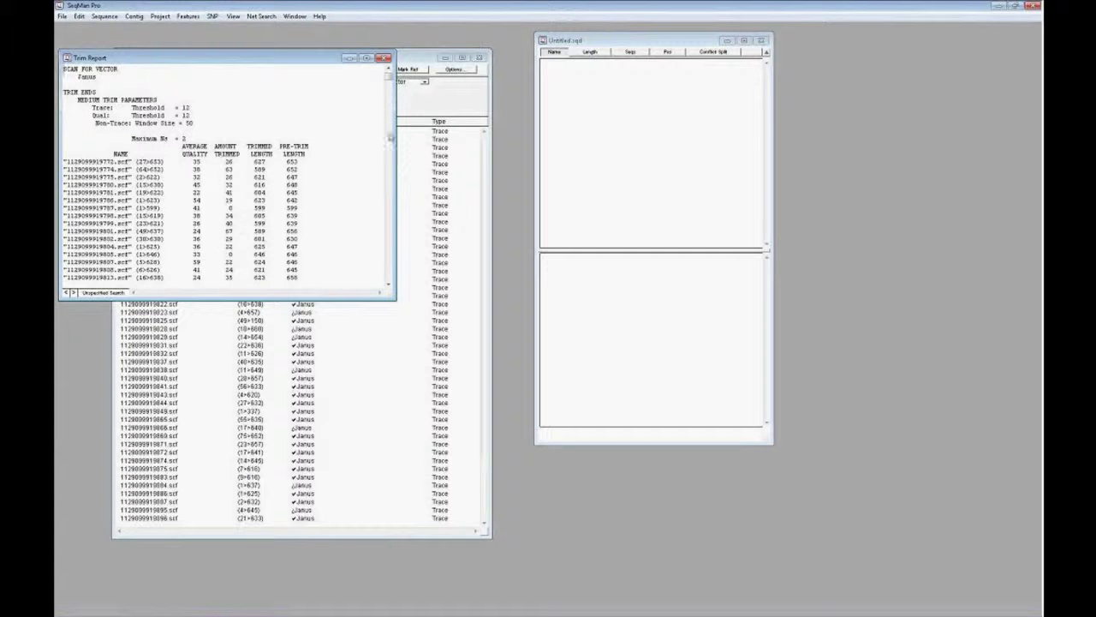
click(417, 60)
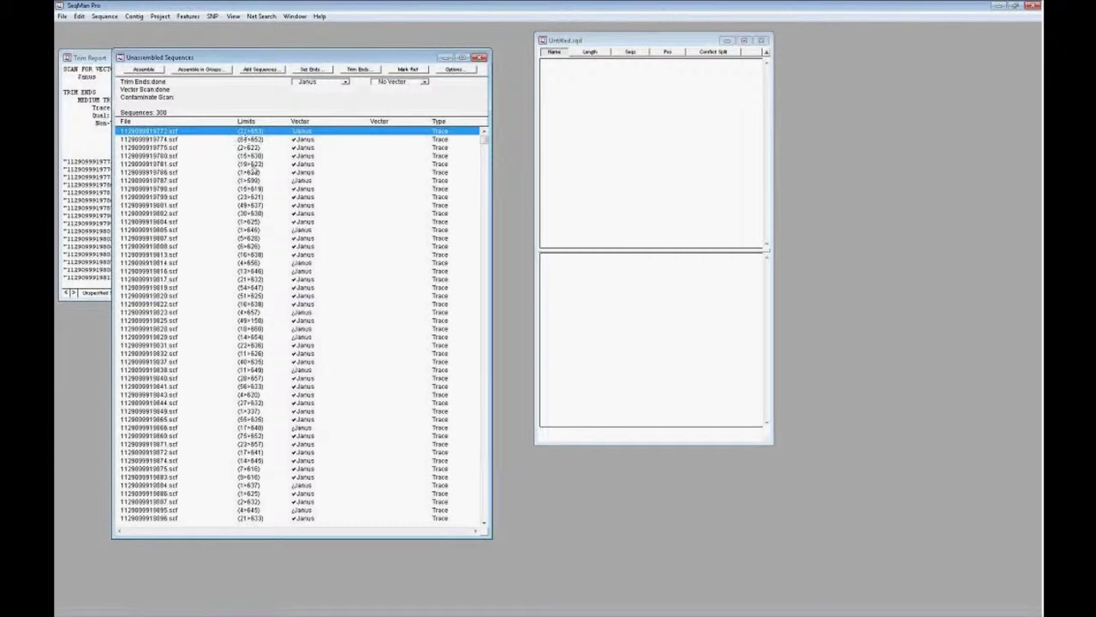
Open the trace of 1129099919774.scf, examine its vector marker and the trim boundaries at both ends, and close it
click(250, 140)
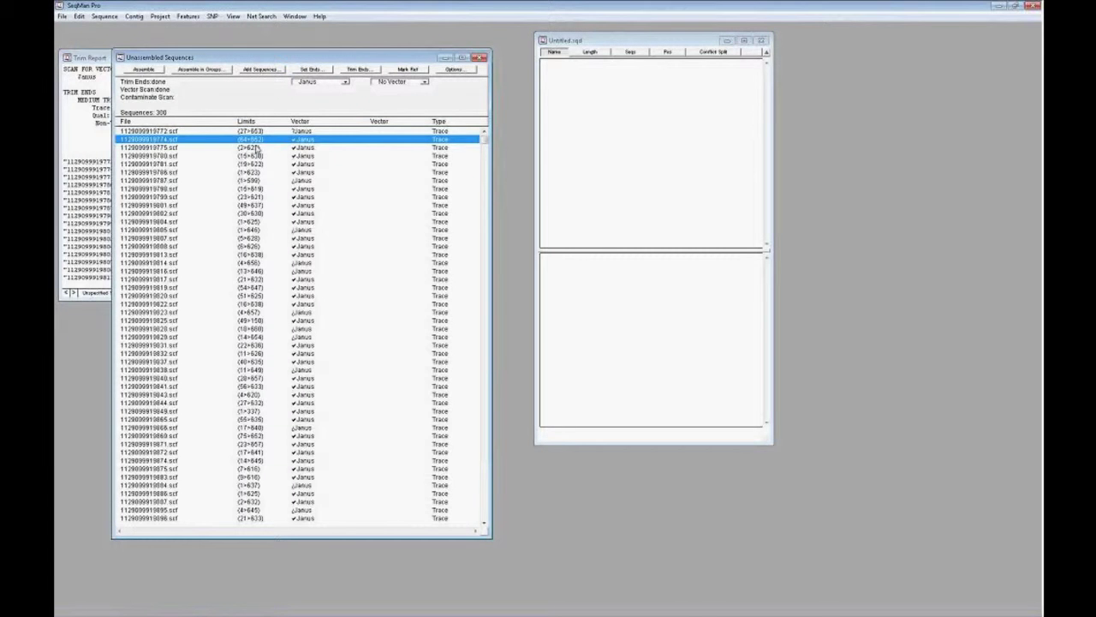
double_click(252, 141)
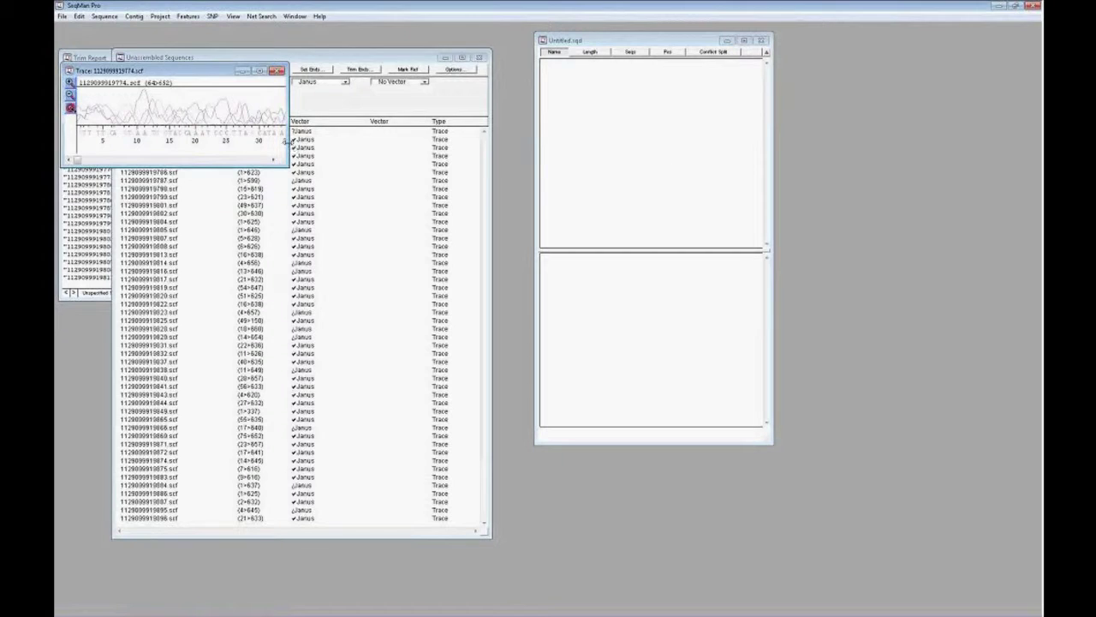
drag(289, 147, 661, 150)
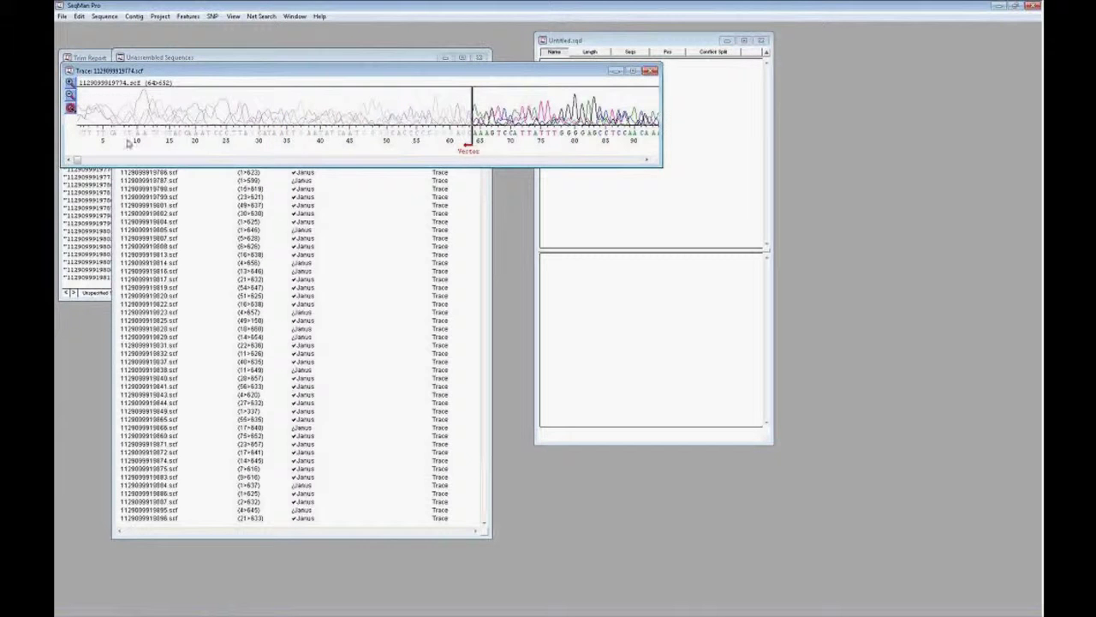
mouse_move(79, 159)
mouse_down()
mouse_move(525, 159)
mouse_move(448, 160)
mouse_up()
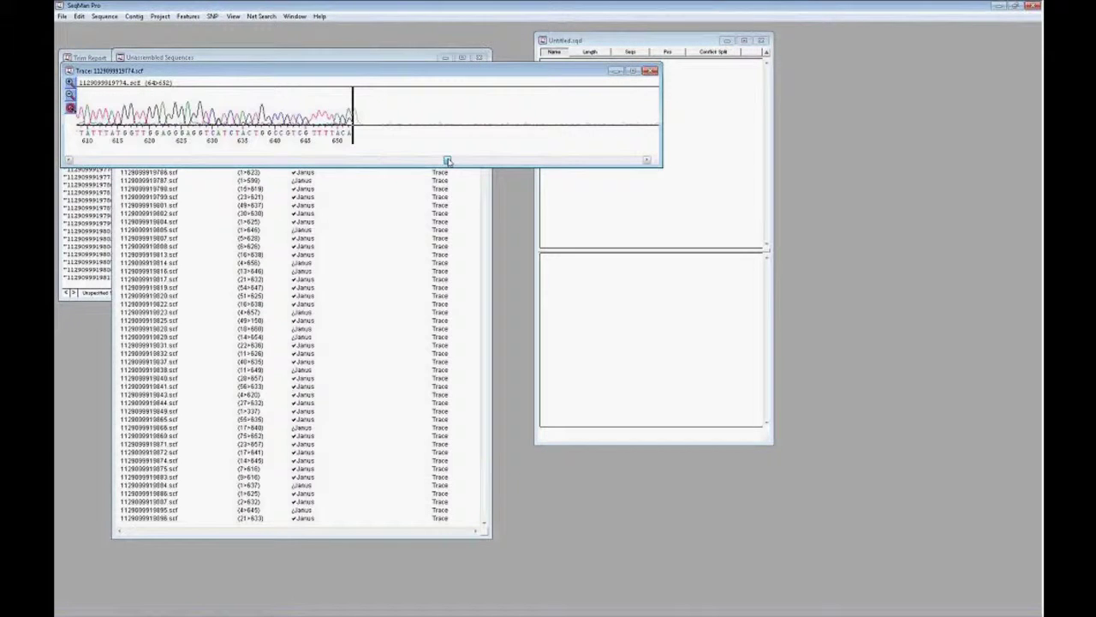
click(651, 70)
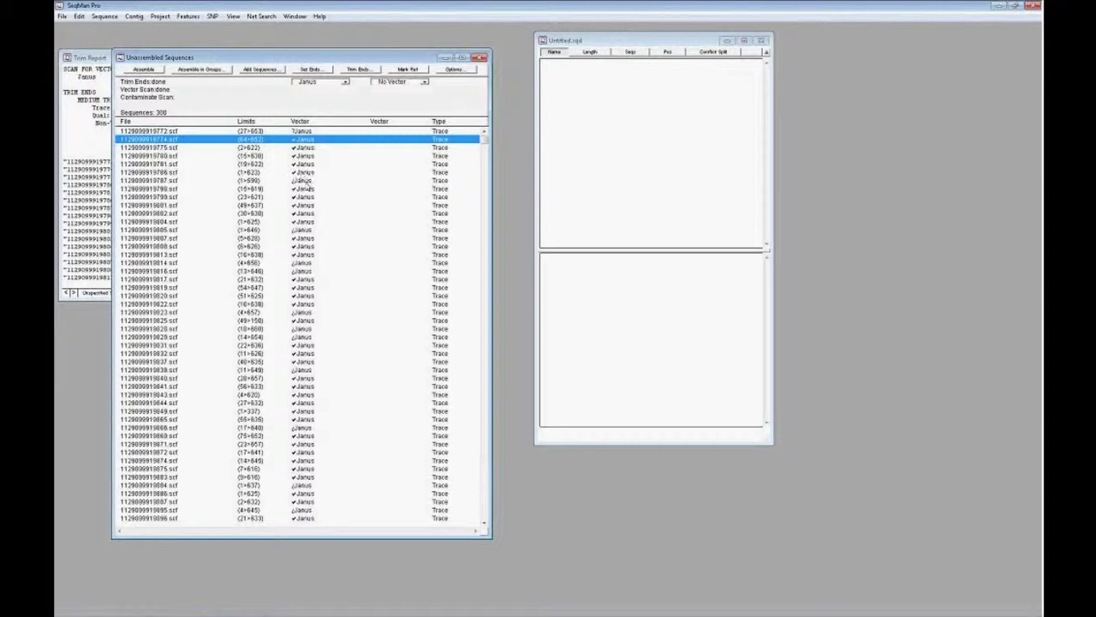
Open the trace of 1129099919787.scf, examine the peak quality at the start of the read, and close it
double_click(306, 181)
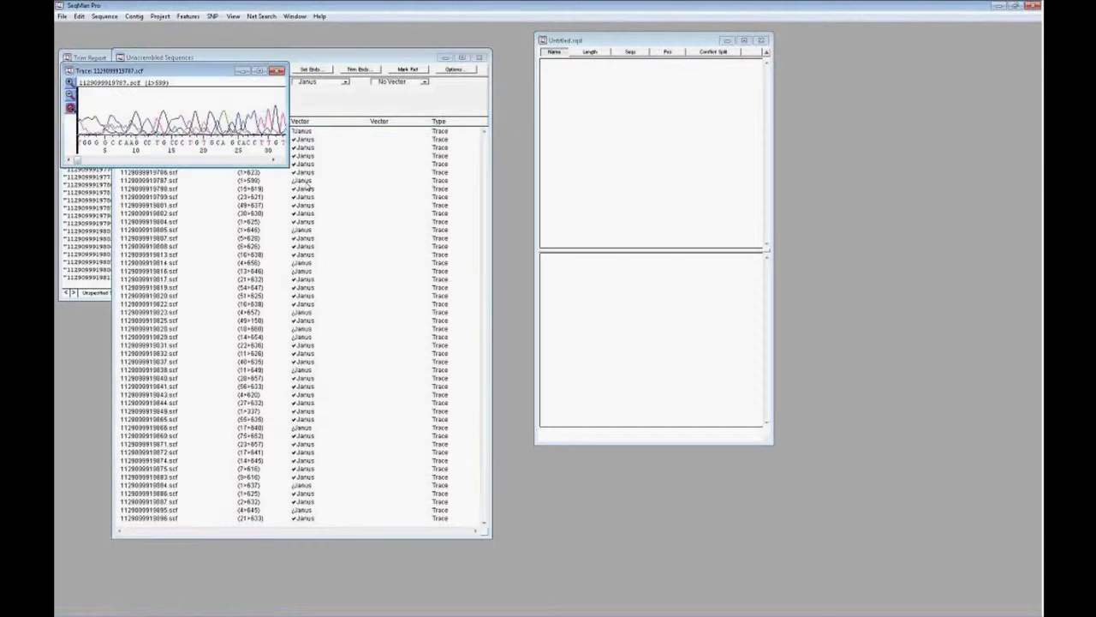
drag(289, 120, 507, 129)
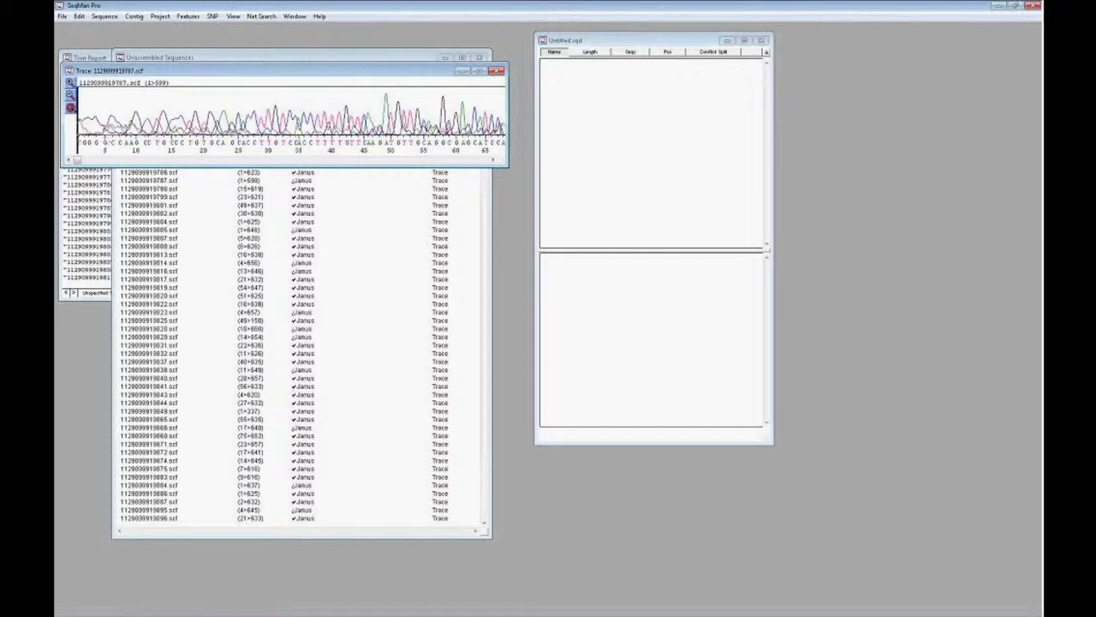
drag(143, 77, 214, 77)
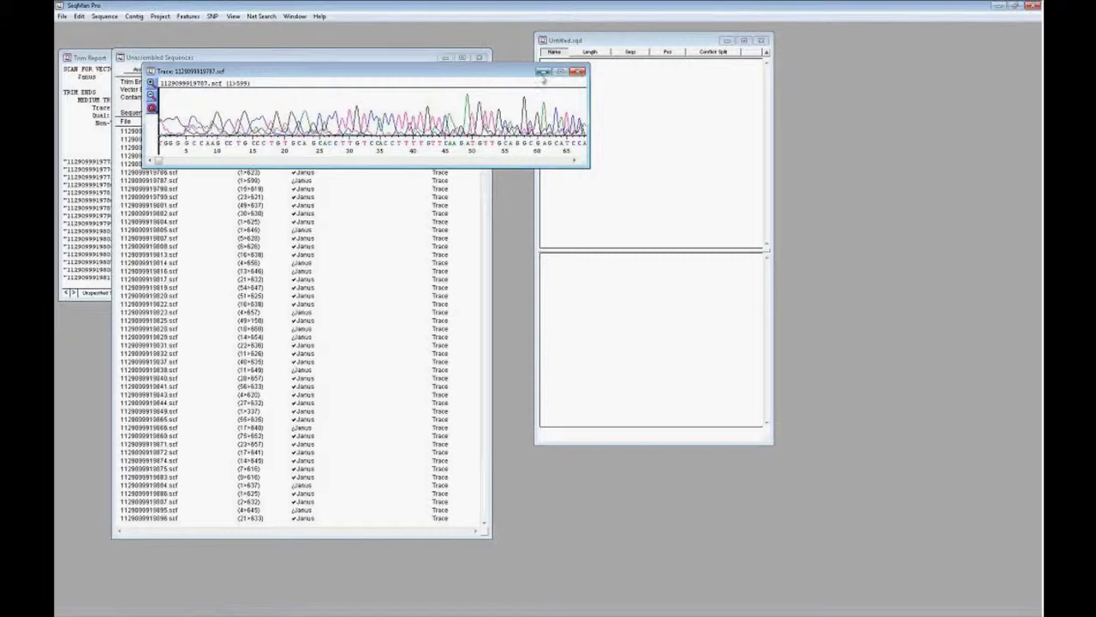
click(578, 71)
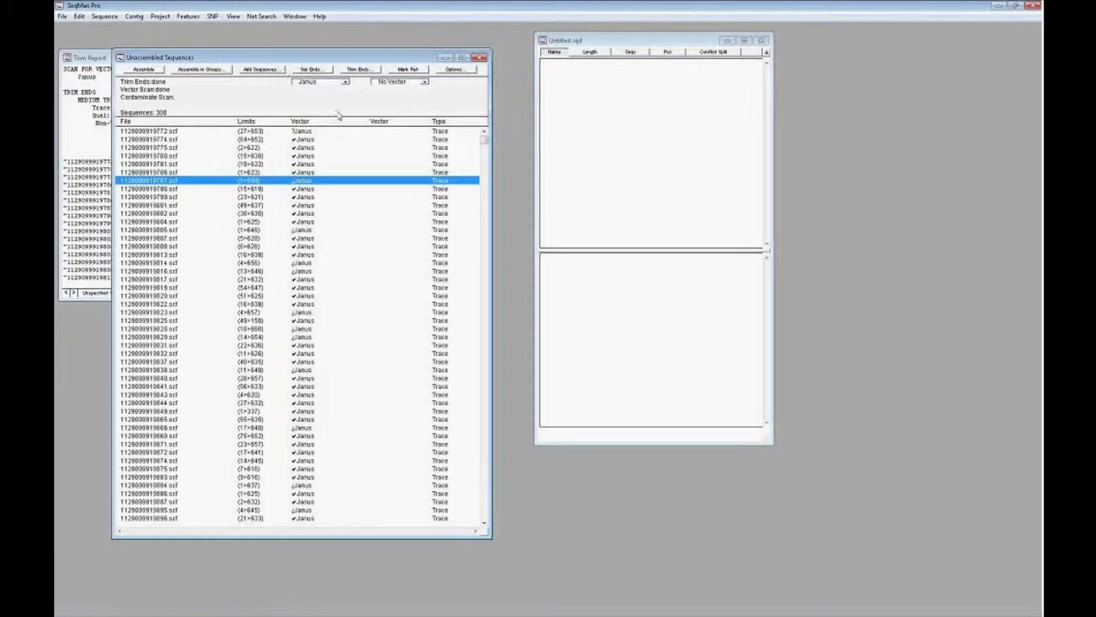
Trim the ends of all sequences again with a changed trimming setting, and check the new start boundary in the trace of 1129099919787.scf
key(ctrl+a)
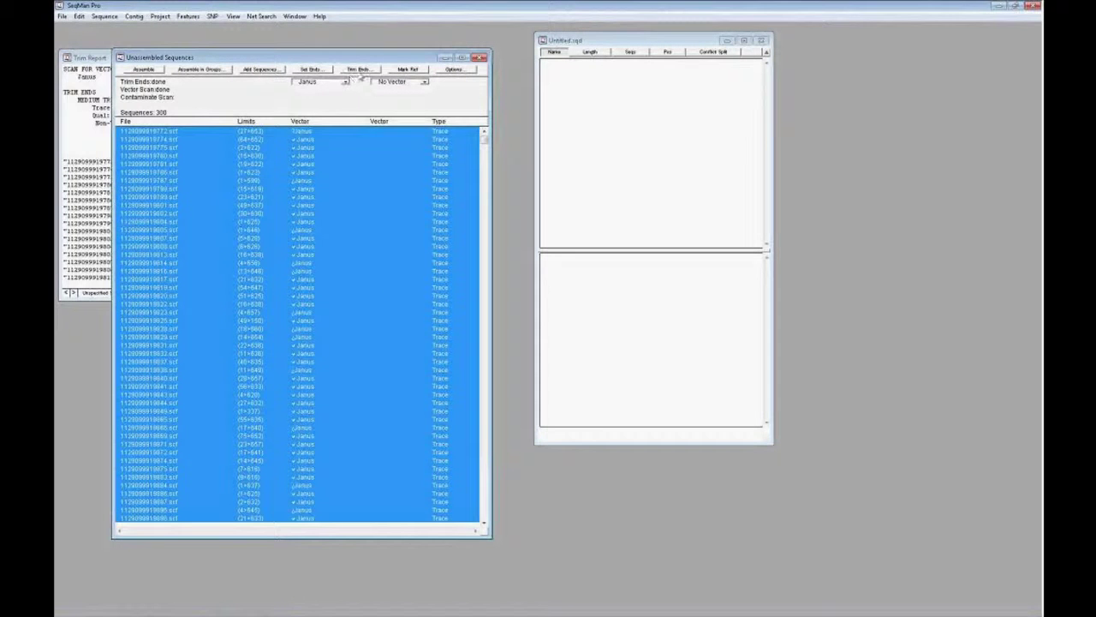
click(358, 69)
click(227, 131)
click(286, 217)
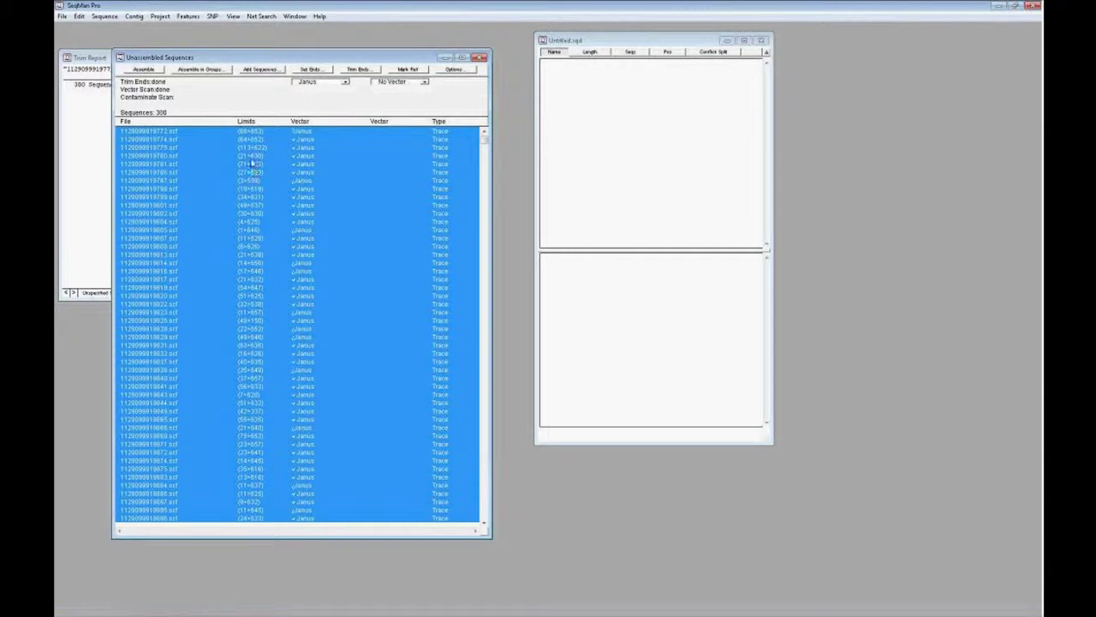
double_click(252, 182)
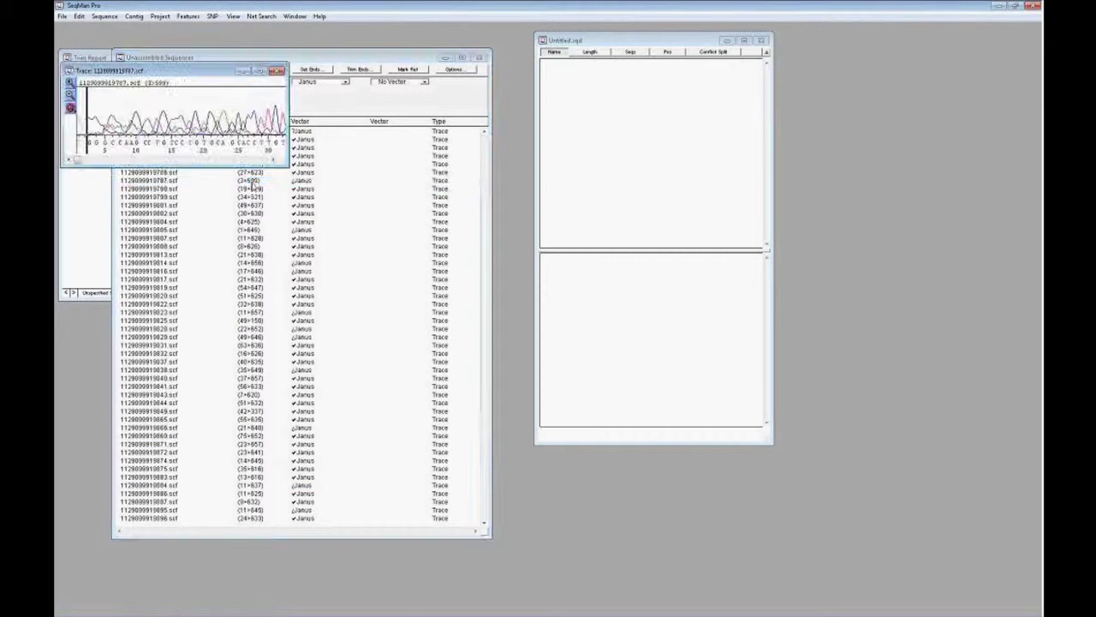
click(277, 70)
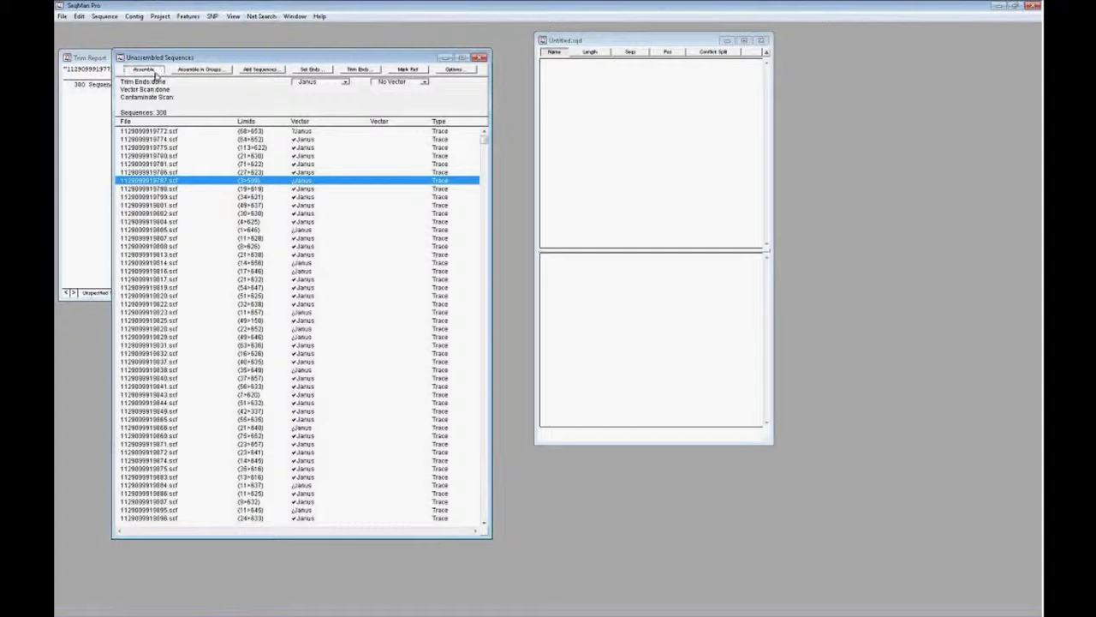
Assemble the sequences, and enlarge the assembly report beside the project window to review the parameters and read placements
click(155, 73)
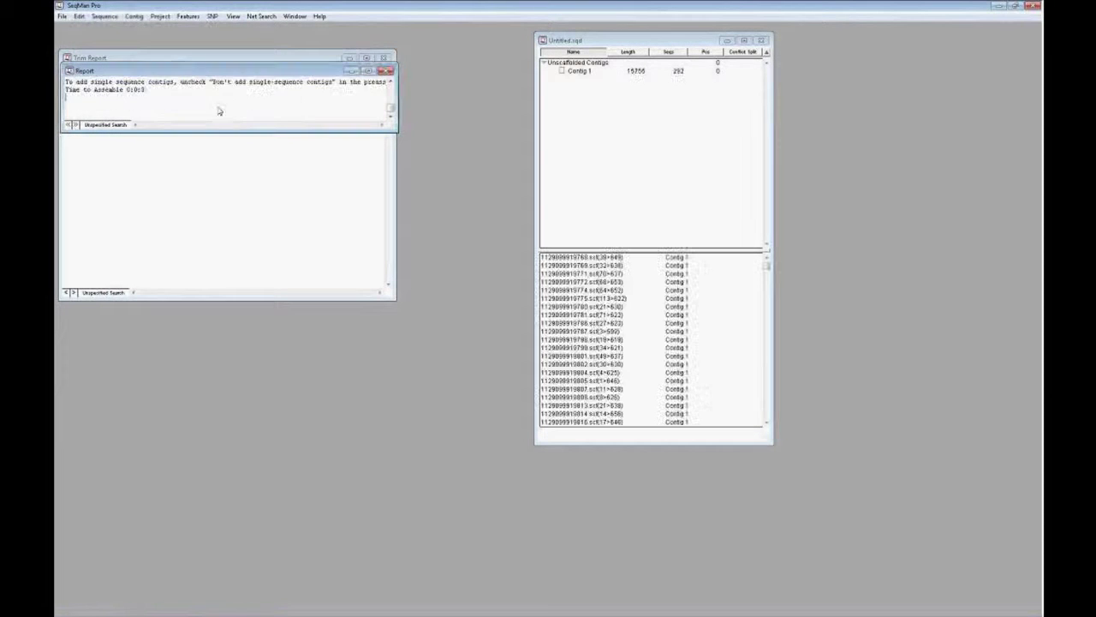
drag(226, 129, 394, 88)
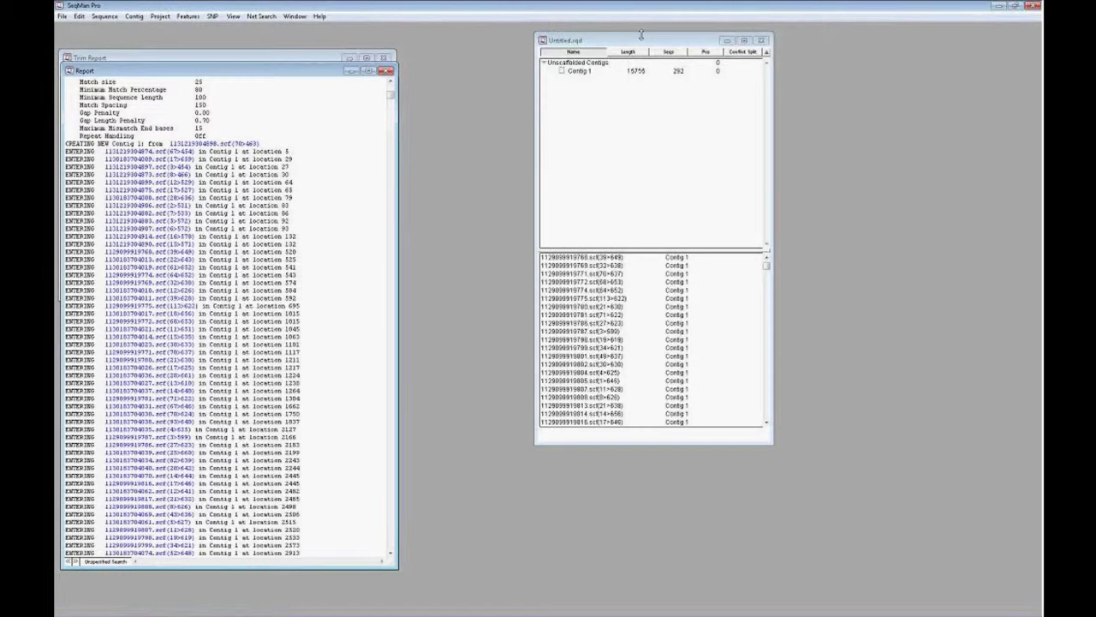
drag(614, 41, 592, 60)
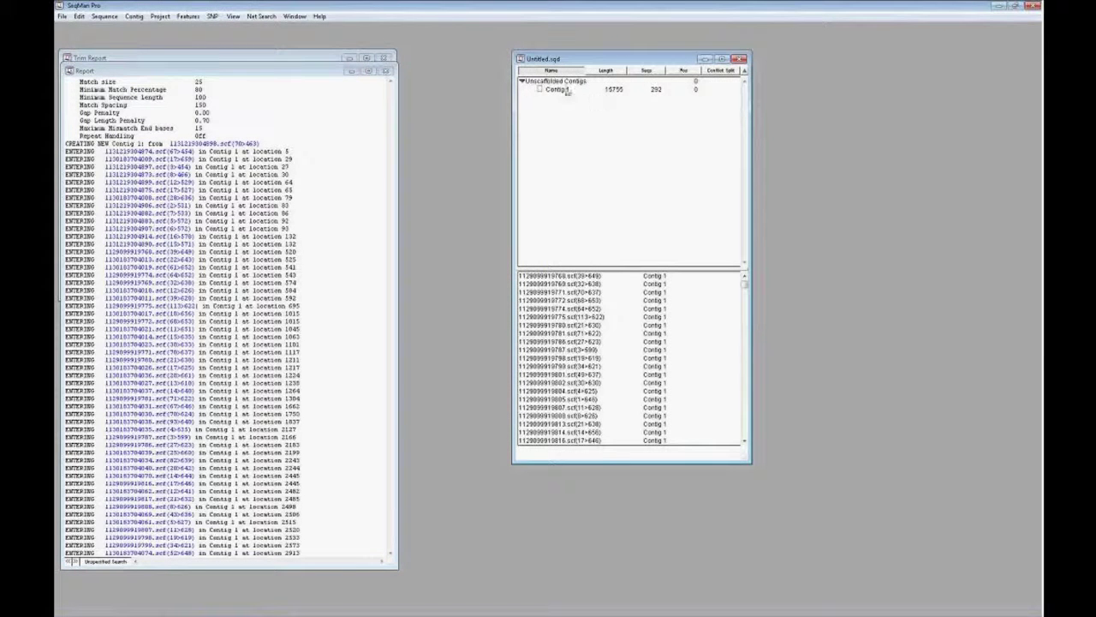
Open the alignment of Contig 1 and expand the trace of its topmost read
click(562, 90)
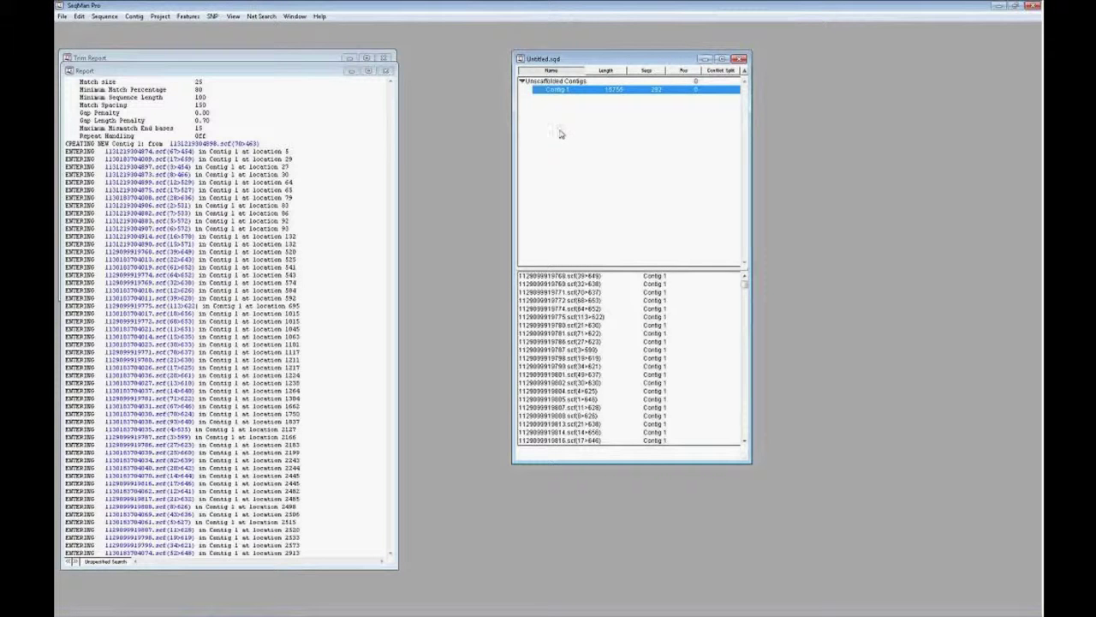
double_click(565, 95)
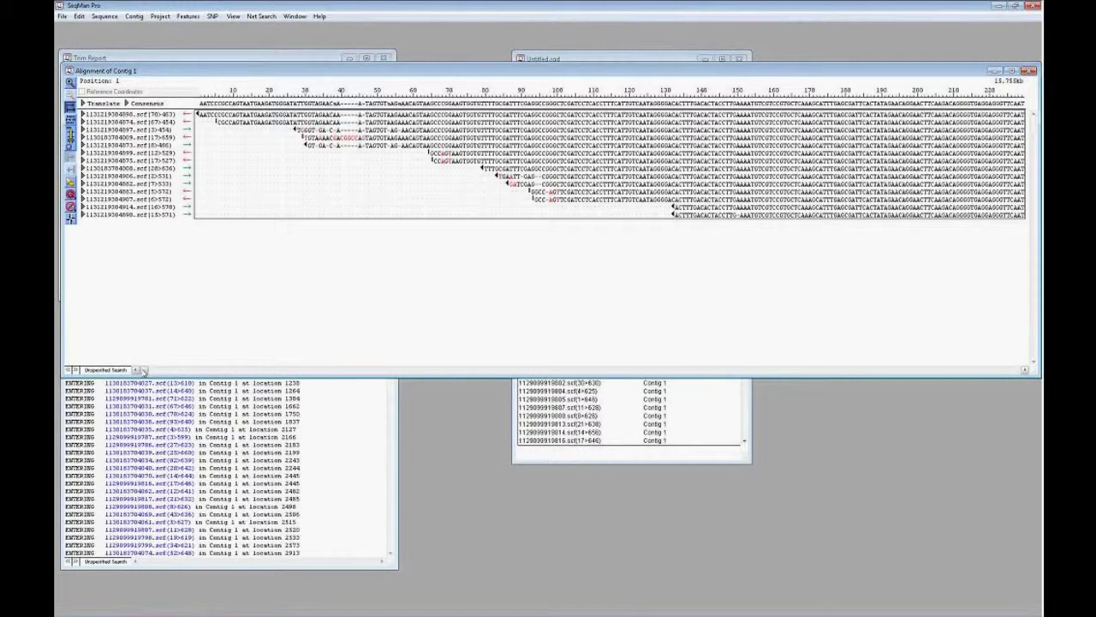
mouse_move(144, 370)
mouse_down()
mouse_move(335, 370)
mouse_move(144, 370)
mouse_up()
click(84, 114)
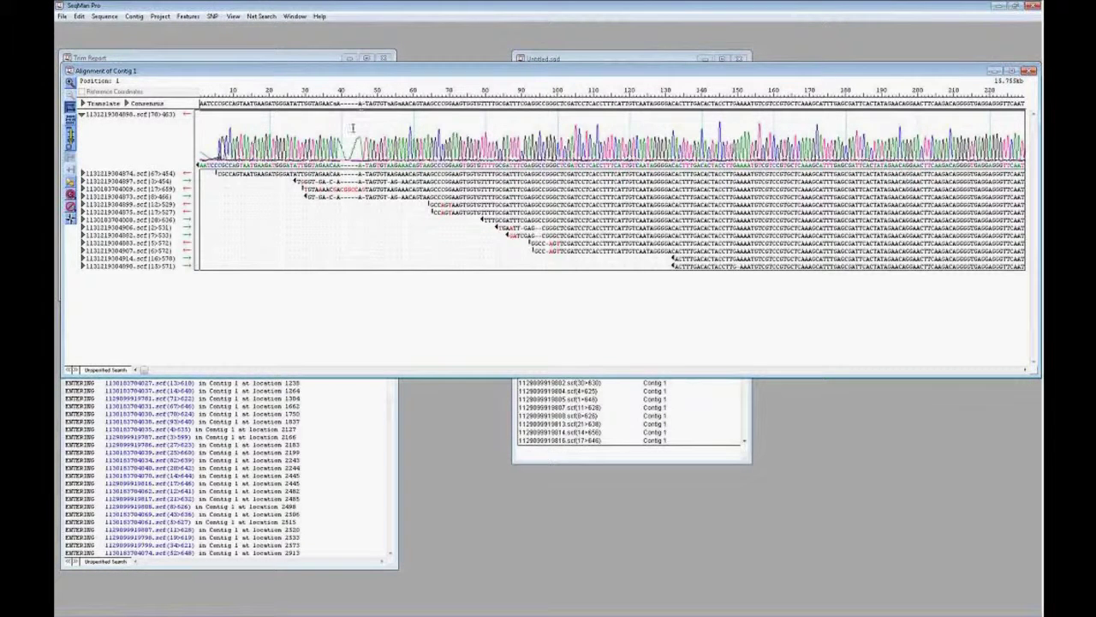
Select the mismatched bases near the start of read 1130183704009.scf and compare its trace with that of 1131219304897.scf
drag(374, 189, 313, 188)
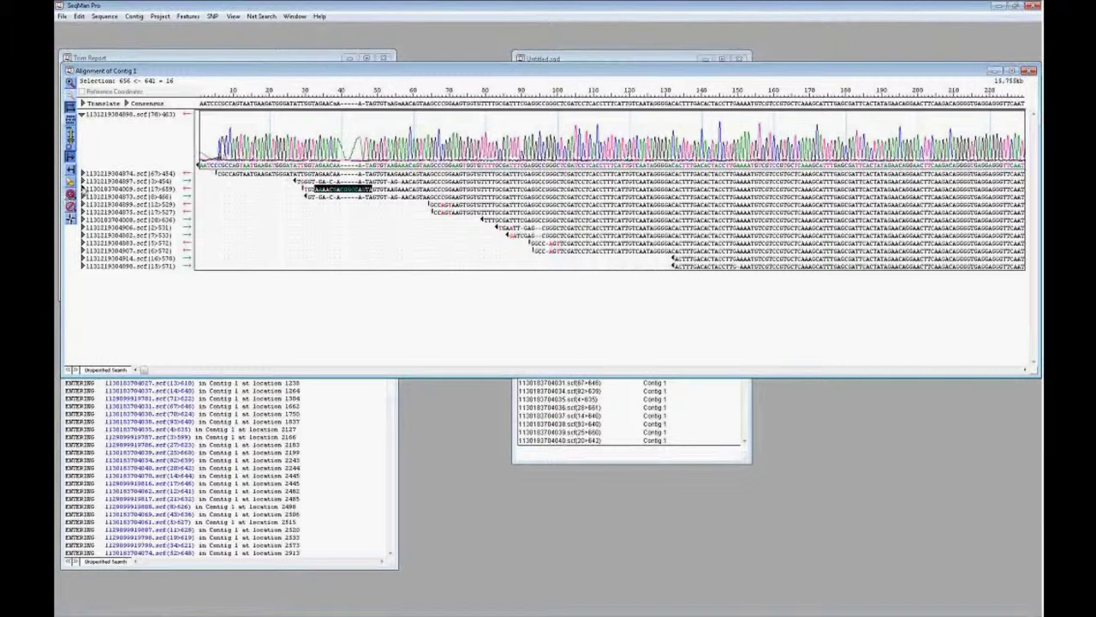
click(84, 188)
click(83, 188)
click(83, 188)
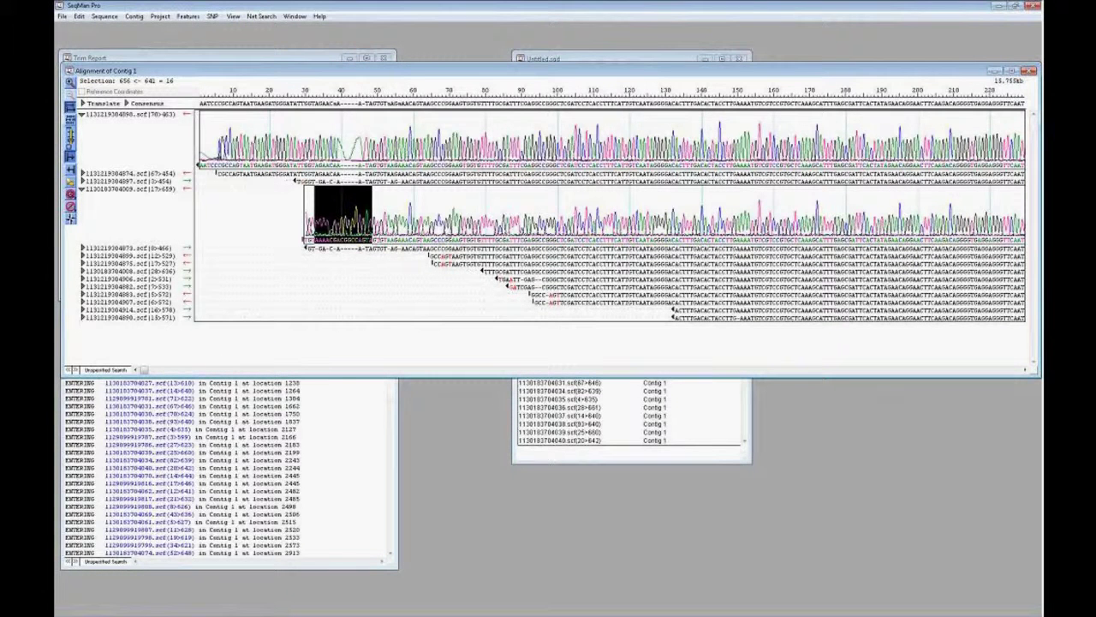
click(343, 217)
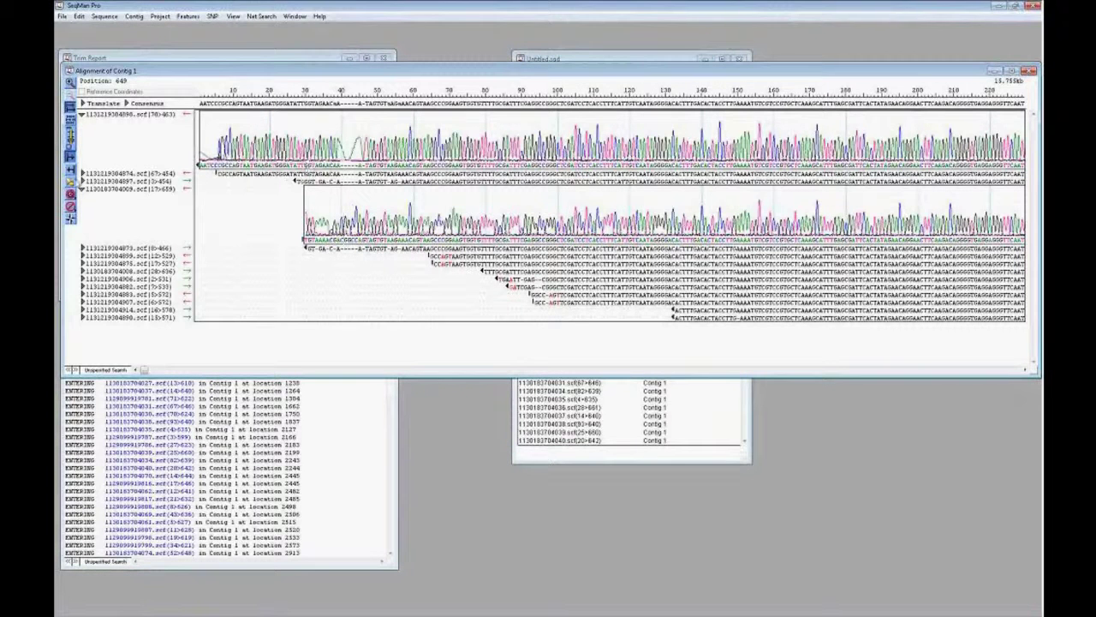
click(82, 181)
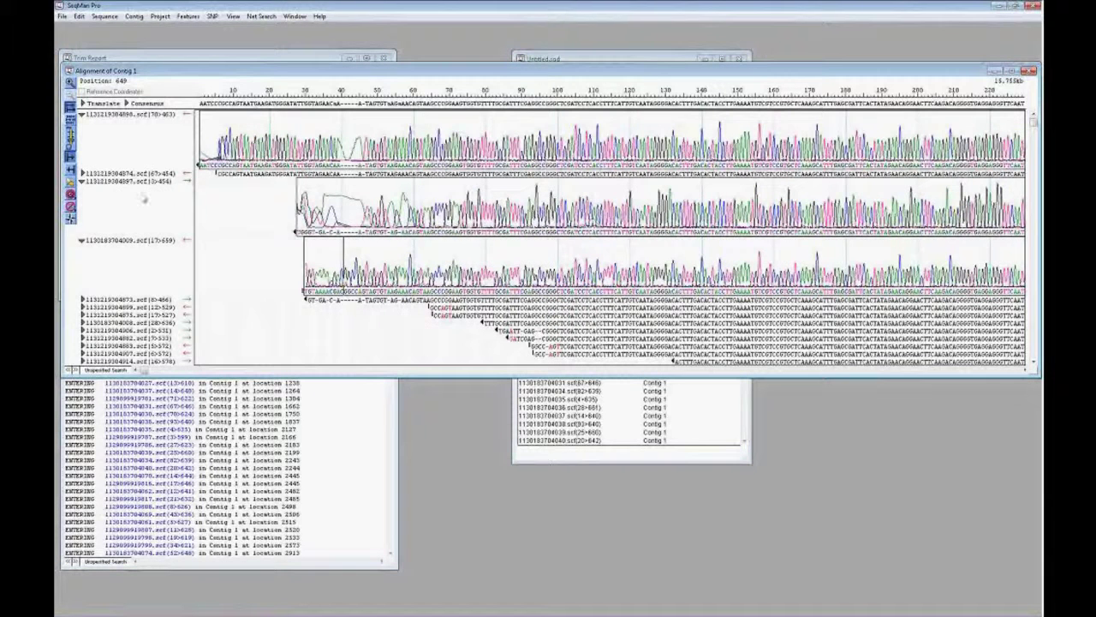
click(83, 182)
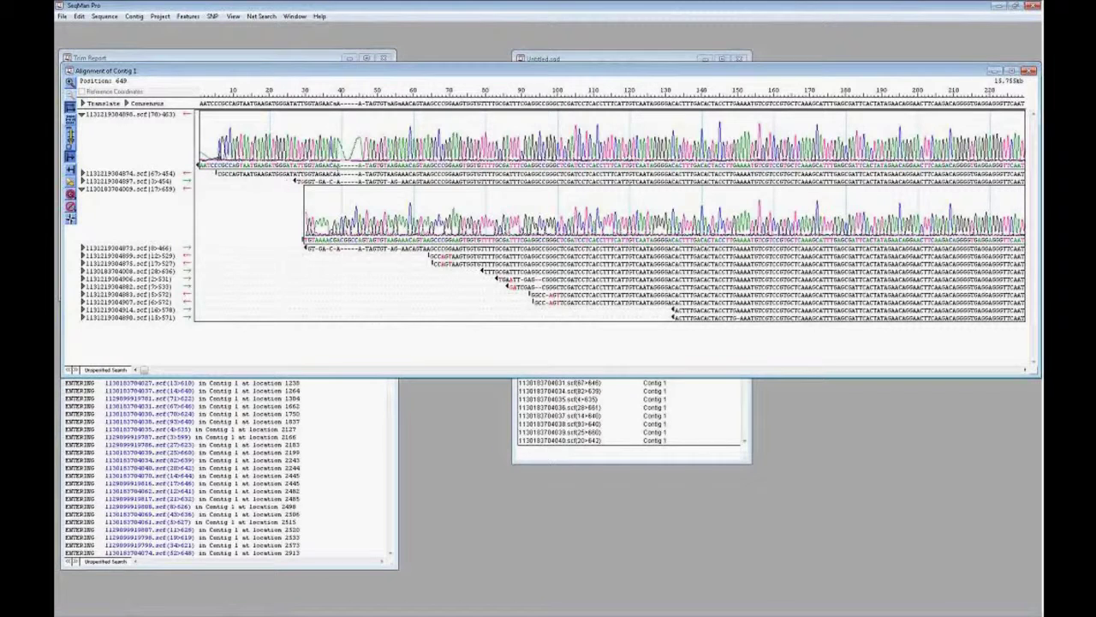
Show the original trace data of the topmost read 1131219304898.scf, examine its peaks in a widened view, and close it
right_click(329, 161)
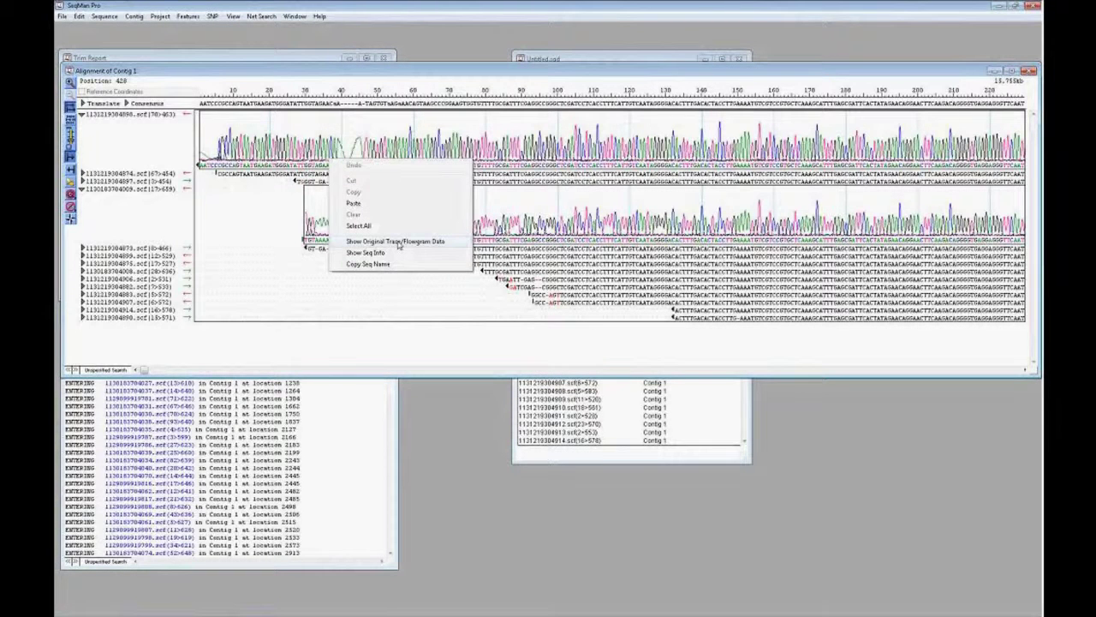
click(398, 244)
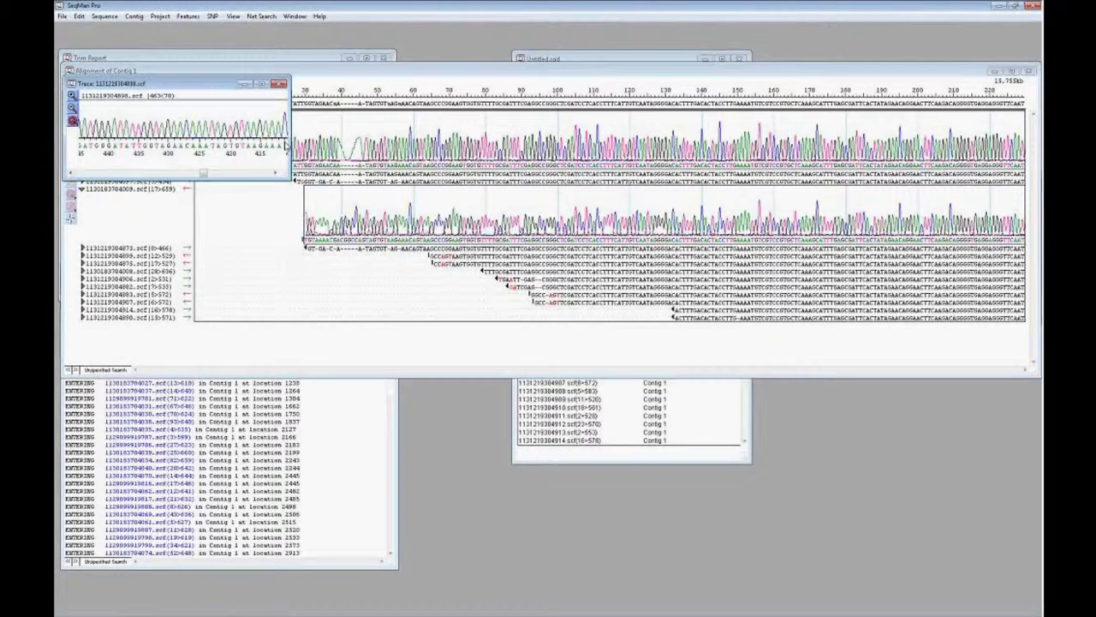
drag(287, 145, 761, 145)
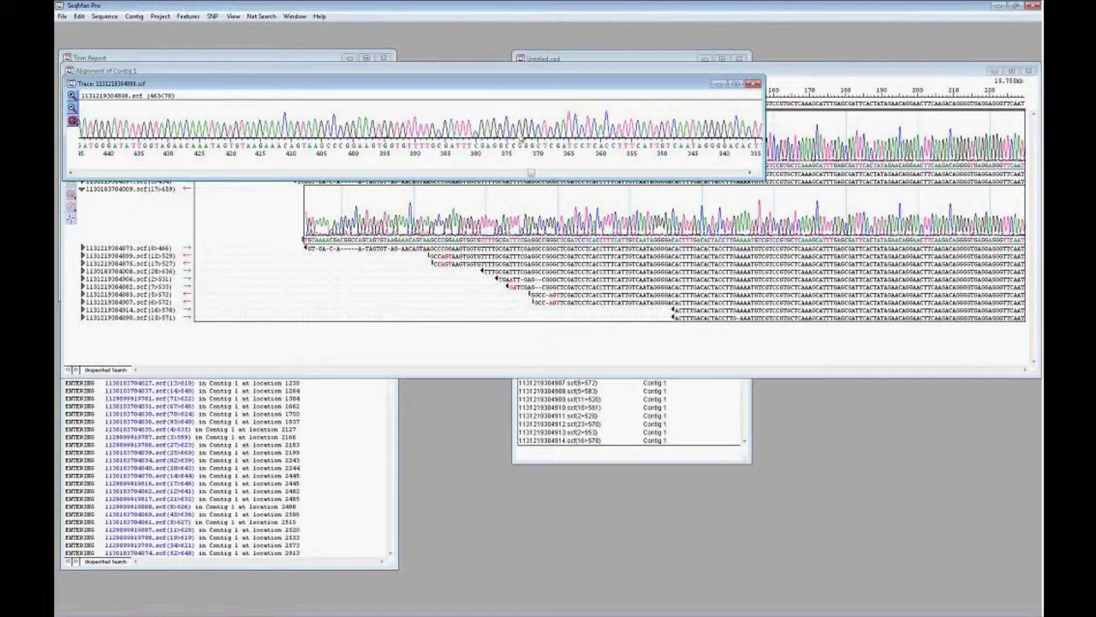
click(753, 86)
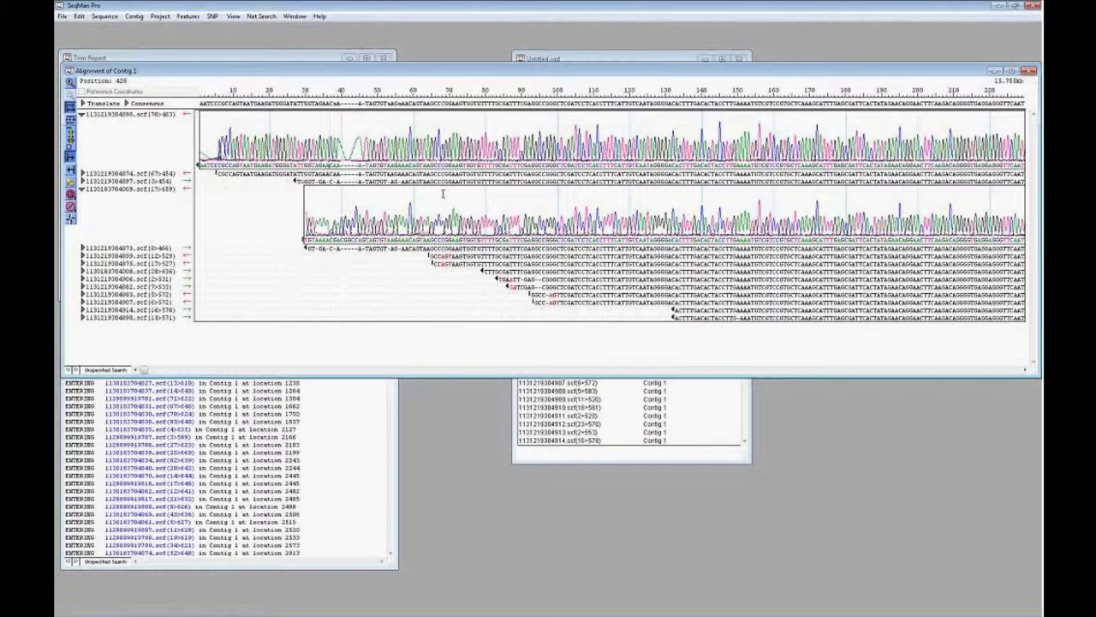
Run a BLAST search of Contig 1 with blastn against the nr database, and move the results window aside
click(557, 59)
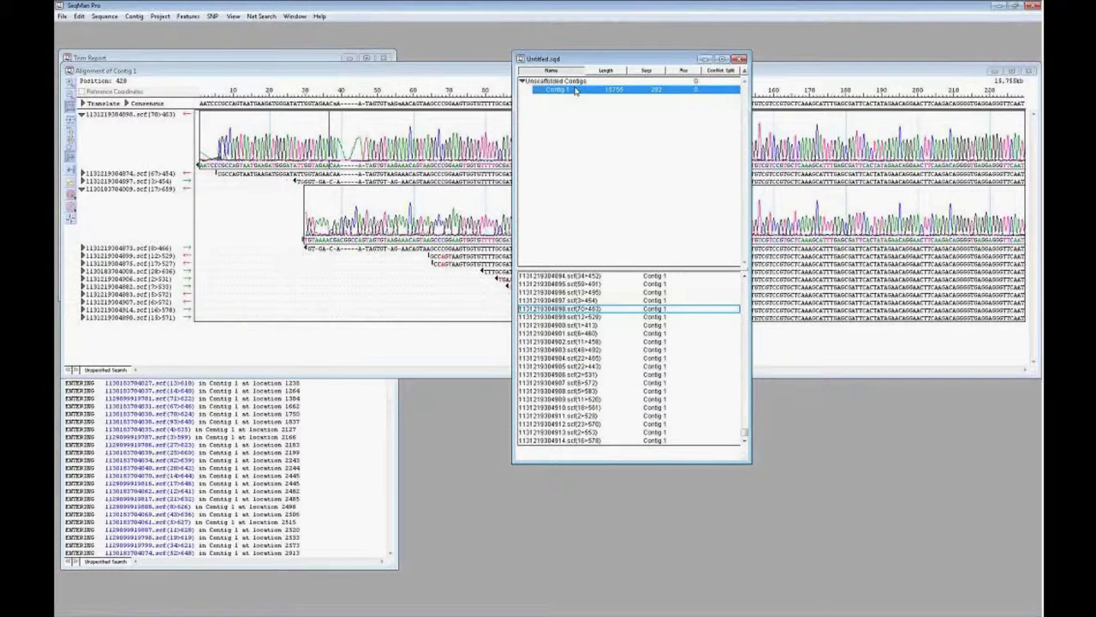
click(262, 16)
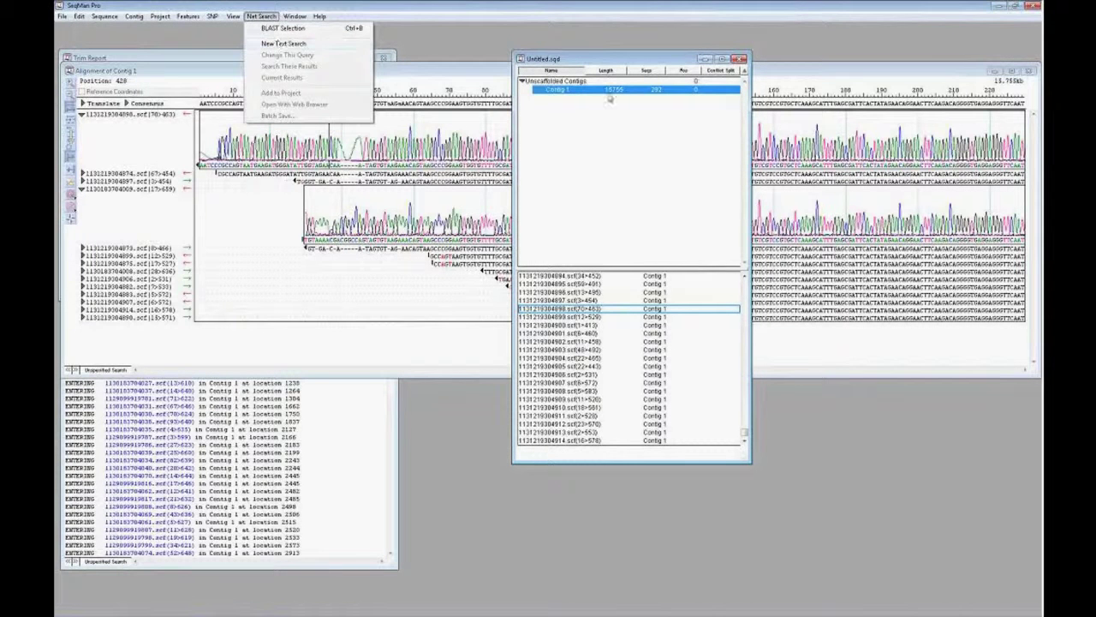
click(272, 29)
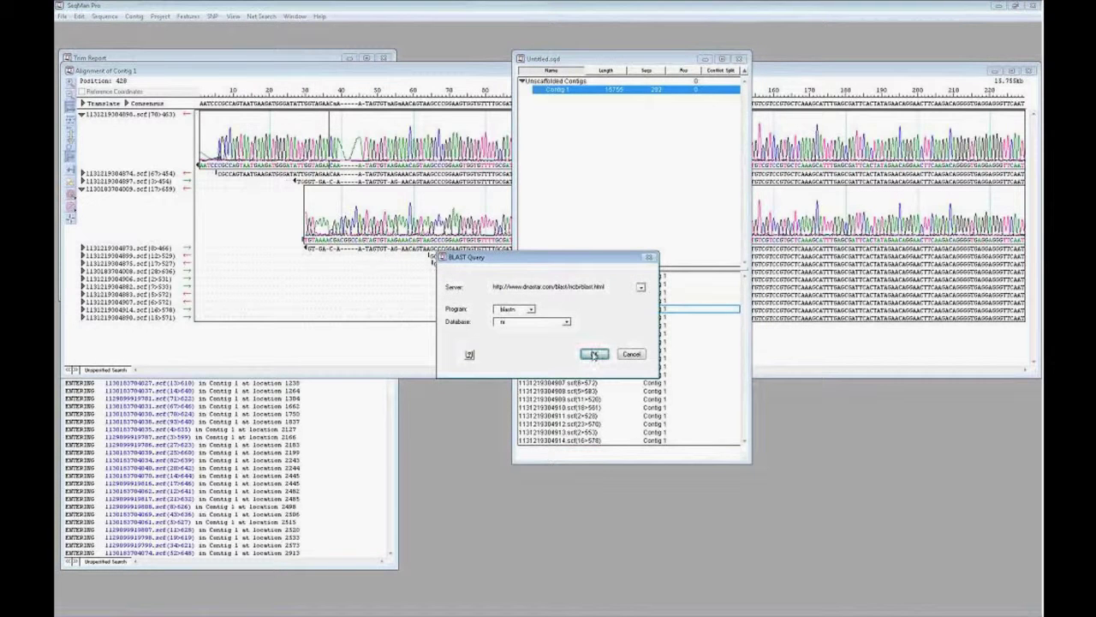
click(594, 352)
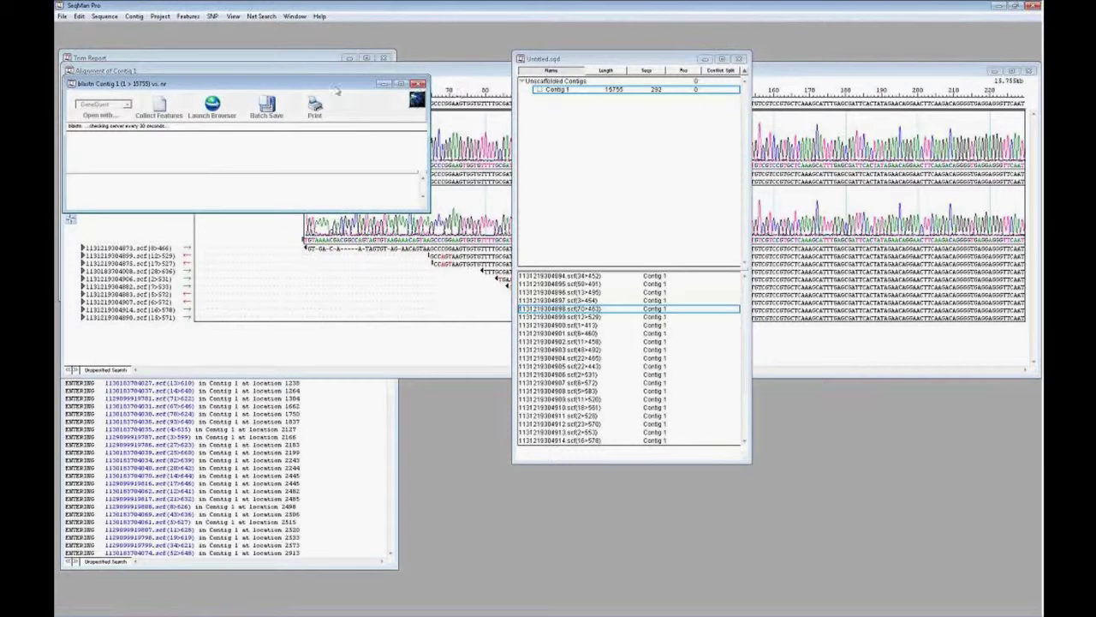
drag(334, 89, 340, 54)
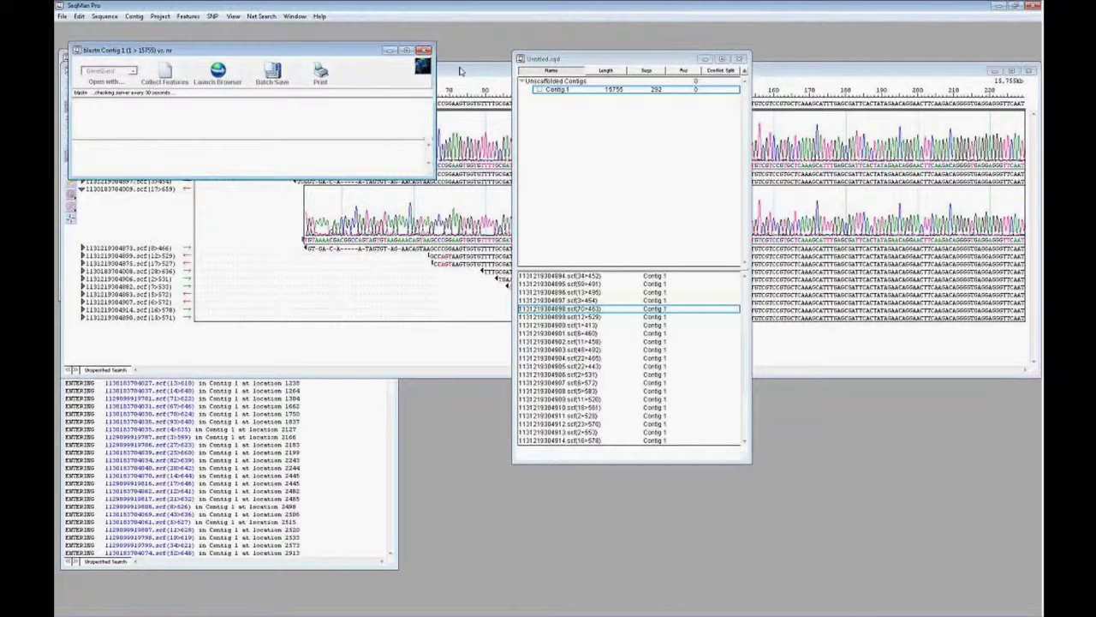
Open the Strategy View of Contig 1, widen its window, and enlarge the depth of coverage graph
click(459, 71)
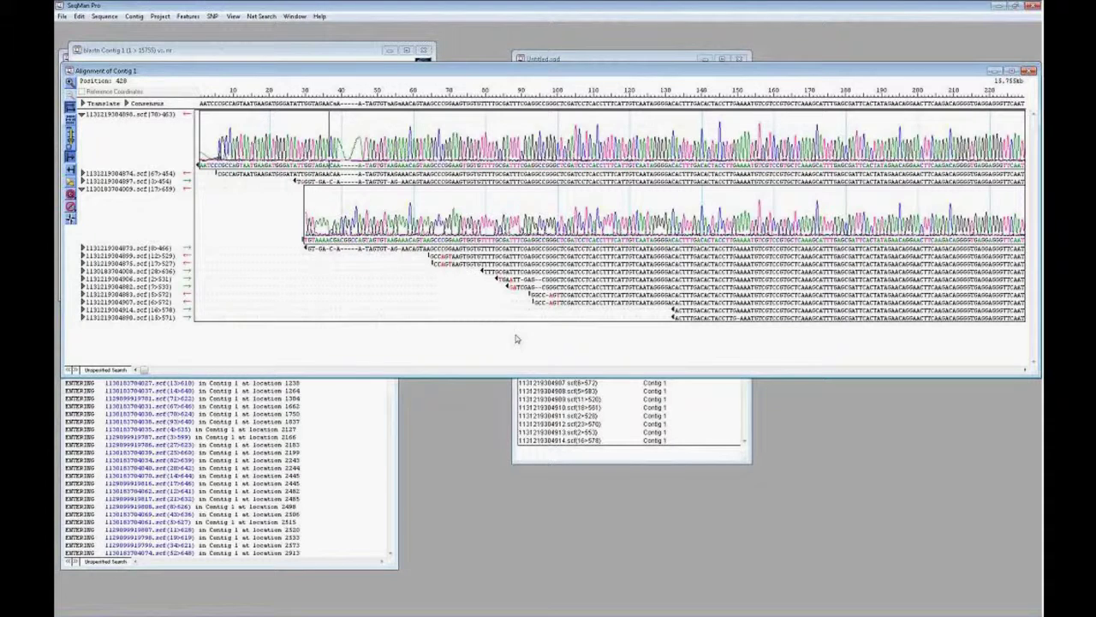
click(632, 59)
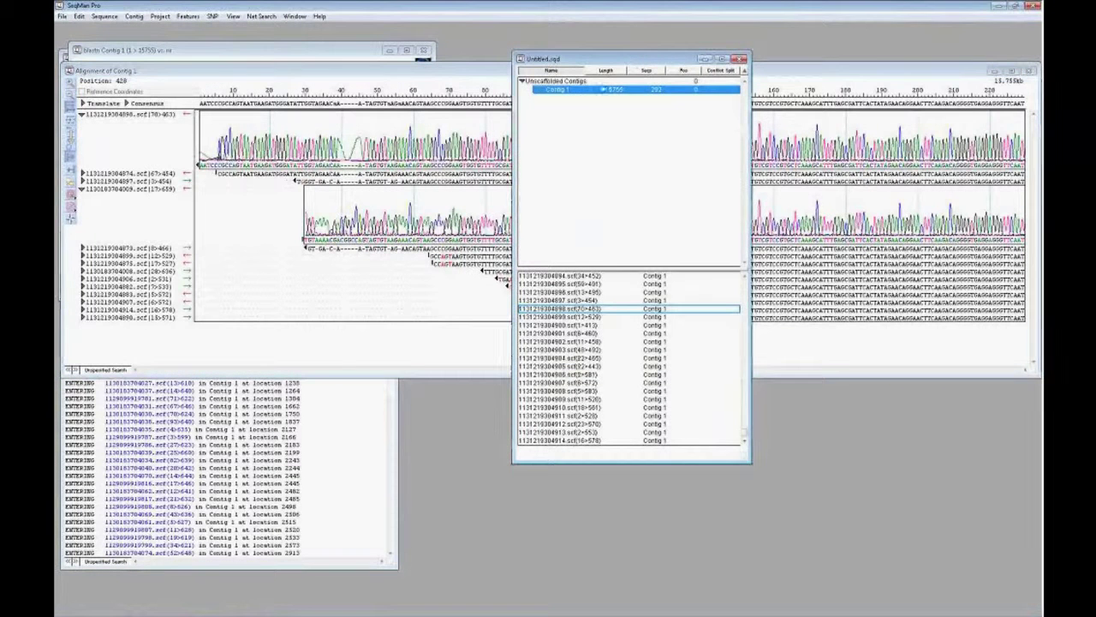
right_click(570, 89)
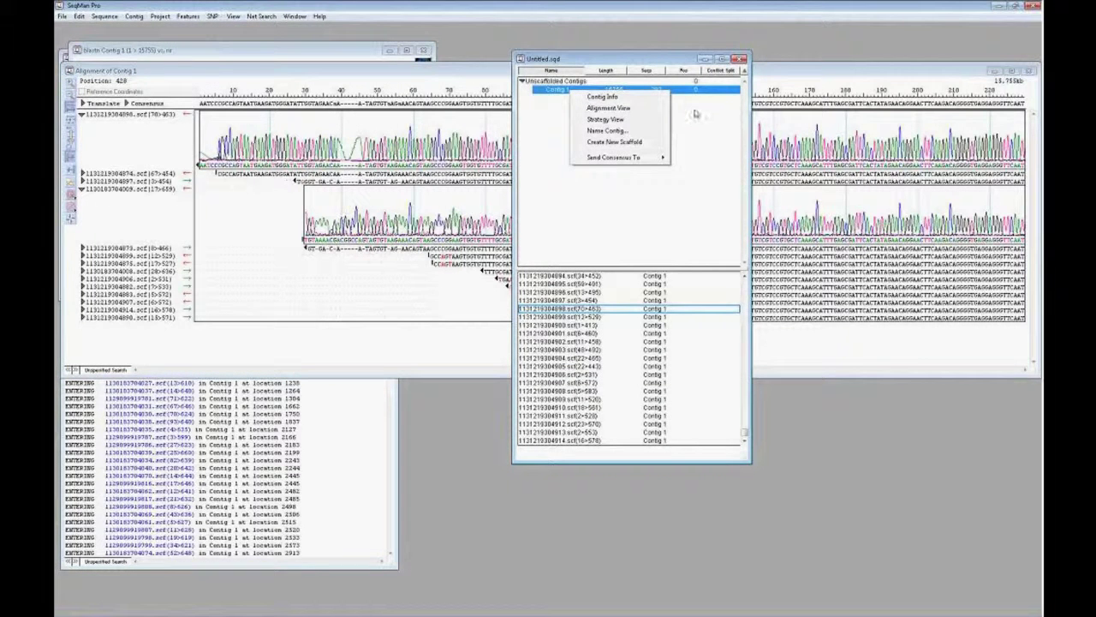
click(605, 119)
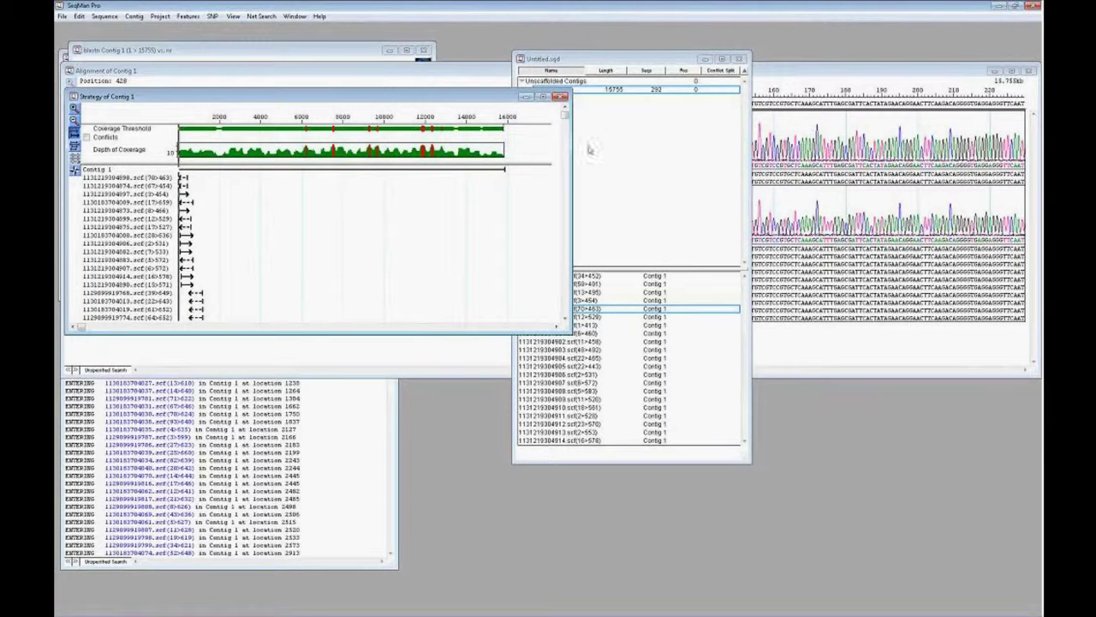
drag(573, 169, 1021, 168)
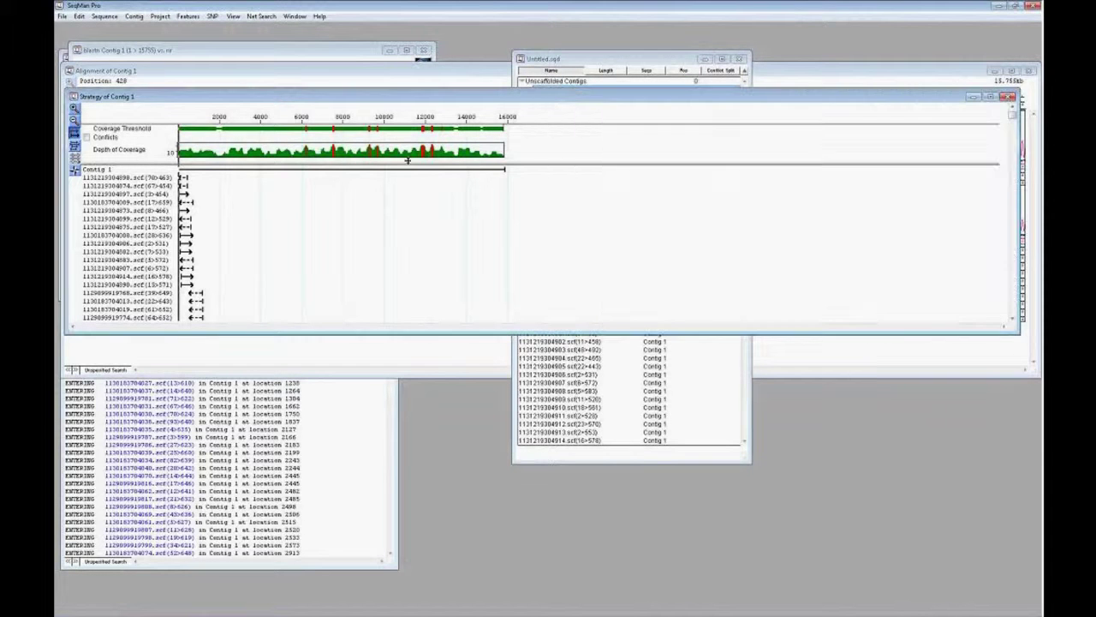
drag(394, 161, 411, 227)
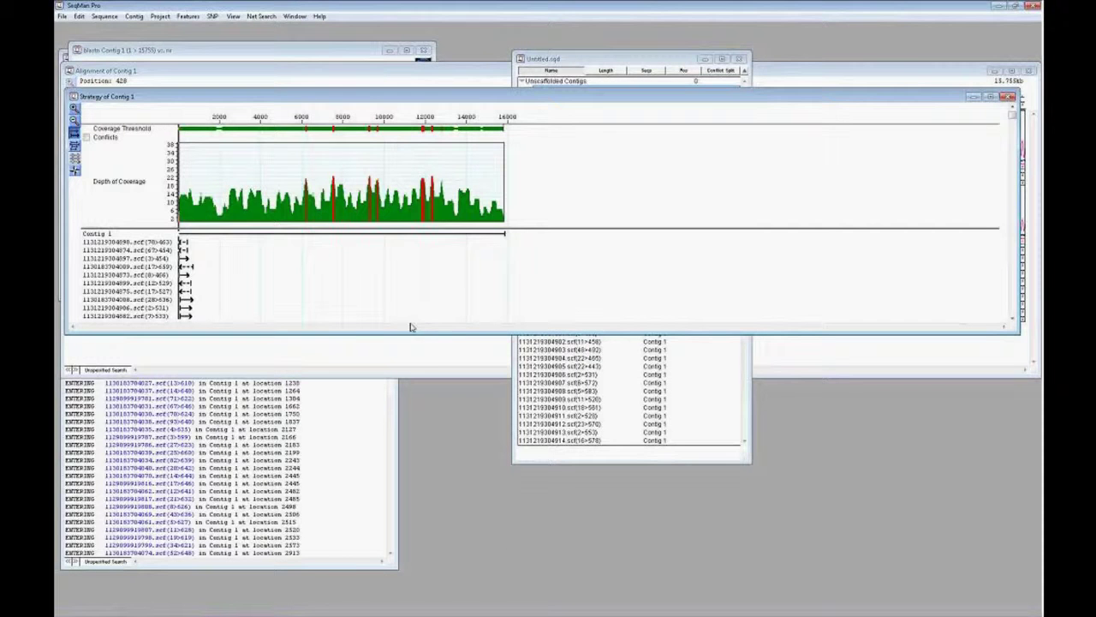
Open the alignment at the low-coverage dip near position 2000 of Contig 1, inspect the reads there, and return to the Strategy View
mouse_move(427, 211)
right_click(424, 213)
click(462, 266)
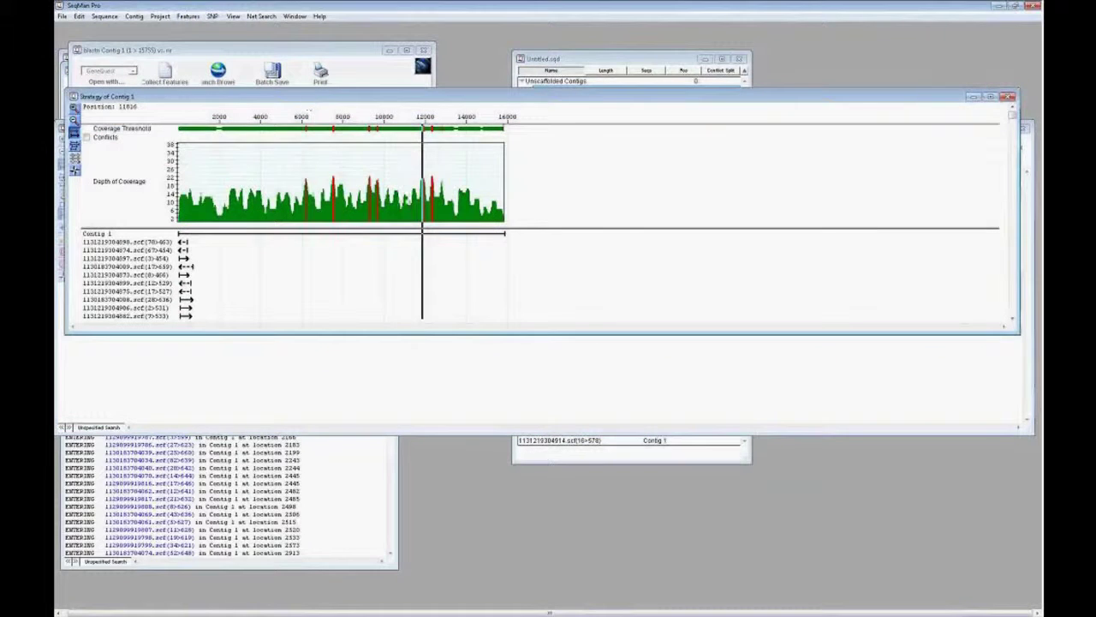
double_click(222, 221)
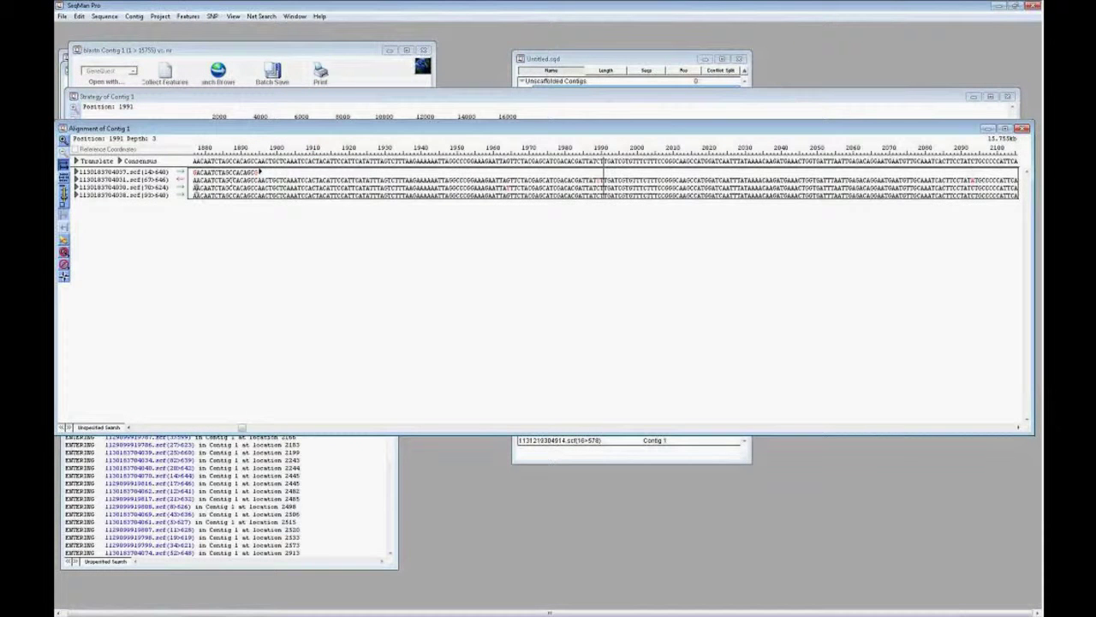
mouse_move(246, 429)
mouse_down()
mouse_move(236, 427)
mouse_move(252, 428)
mouse_up()
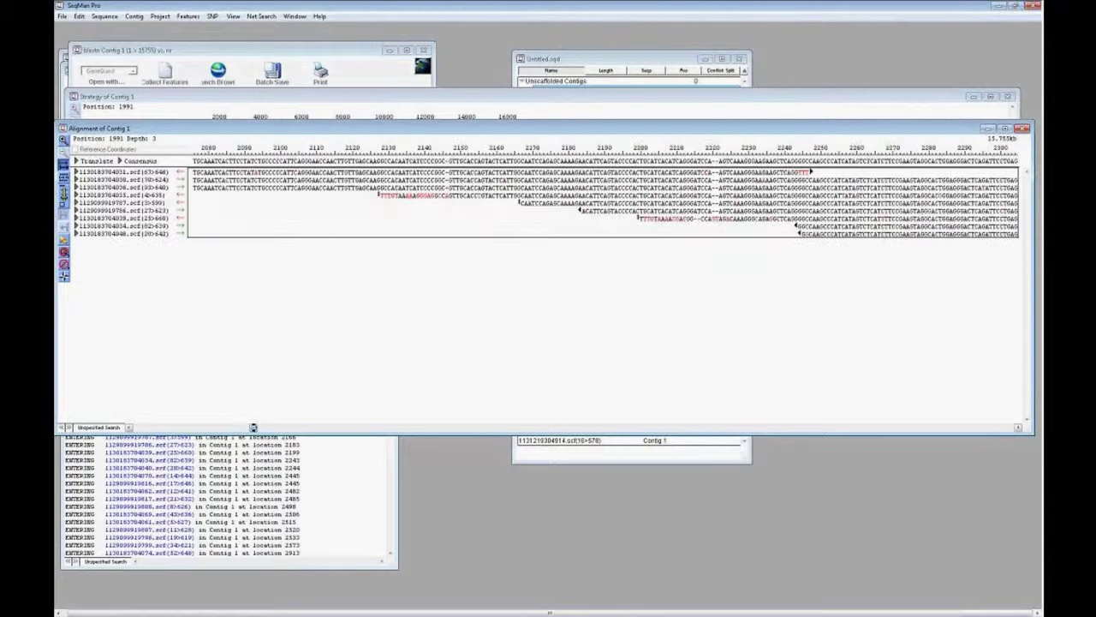
click(323, 102)
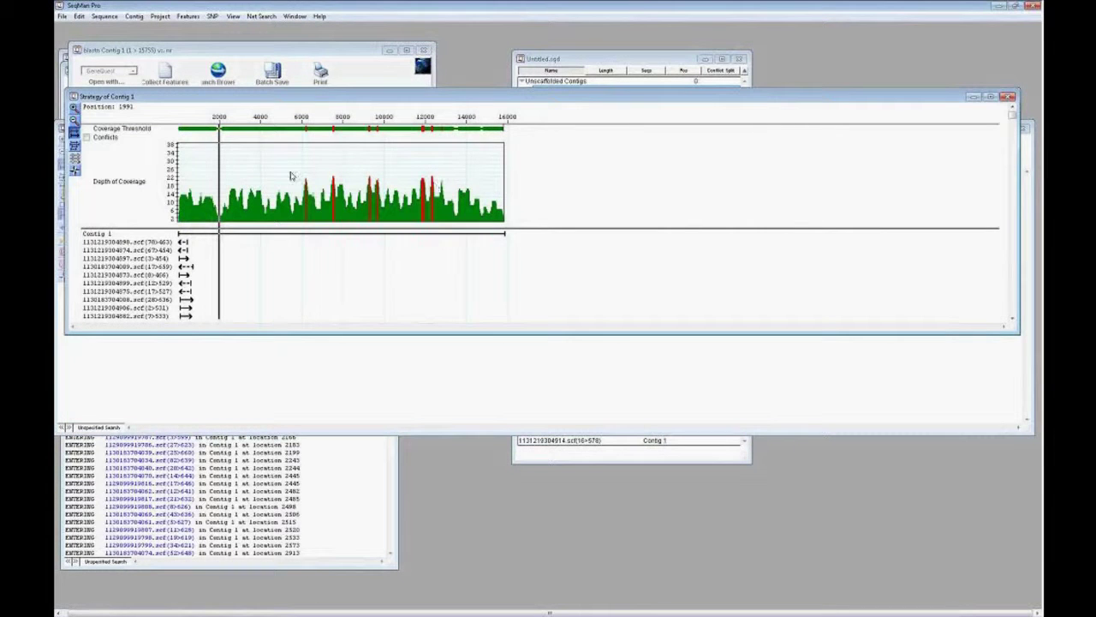
click(565, 175)
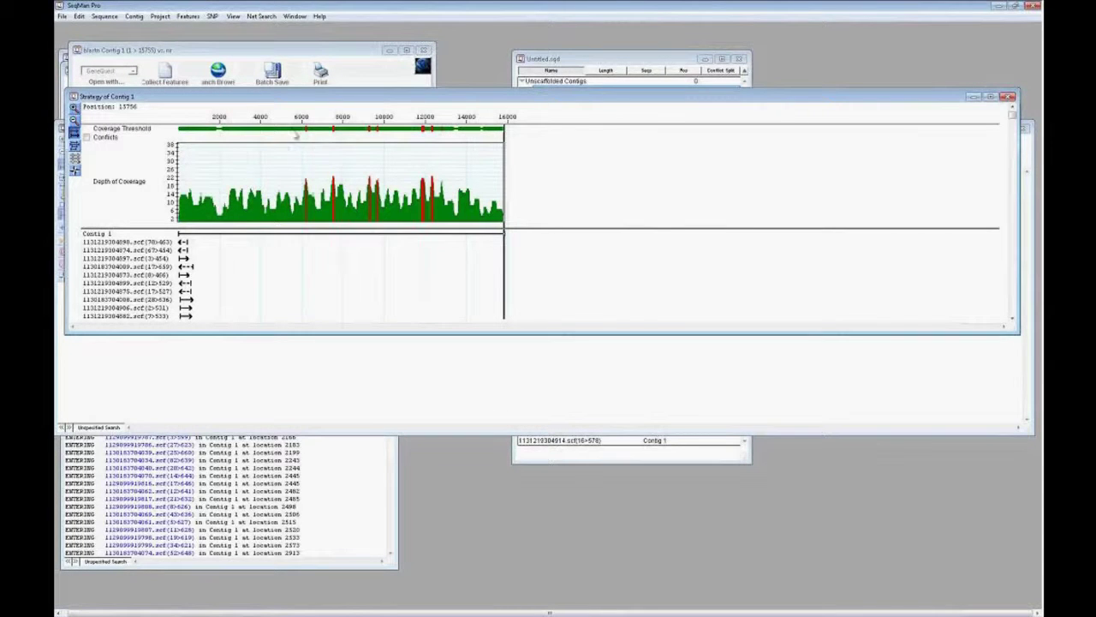
Set the strategy viewing parameters to a Coverage Threshold of 8 and a Maximum Expected Coverage of 16
mouse_move(321, 188)
click(161, 17)
click(175, 83)
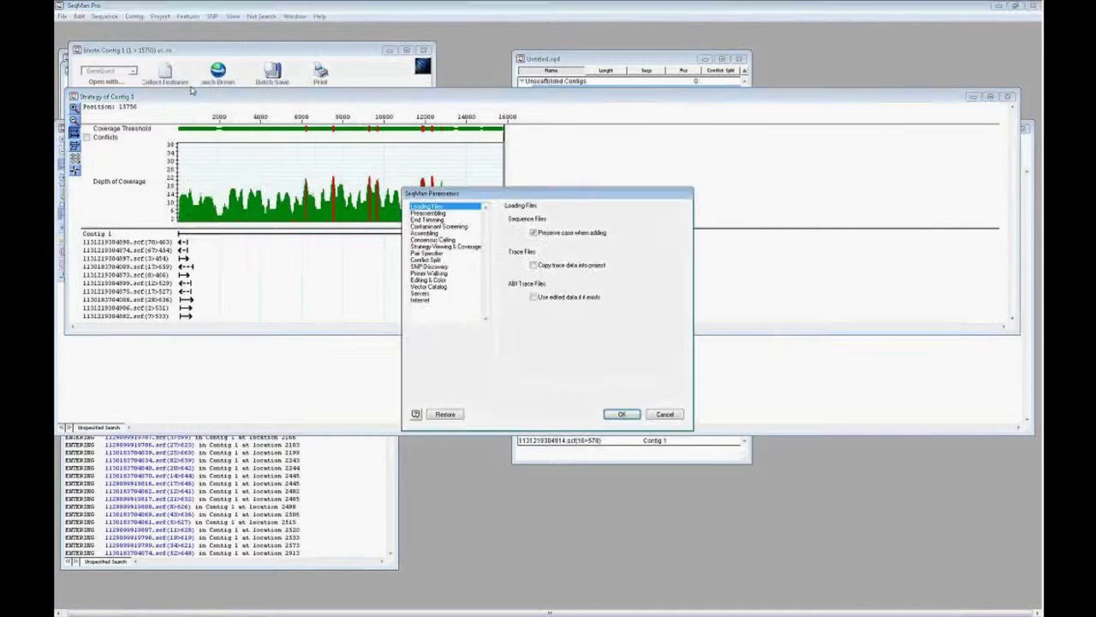
click(437, 246)
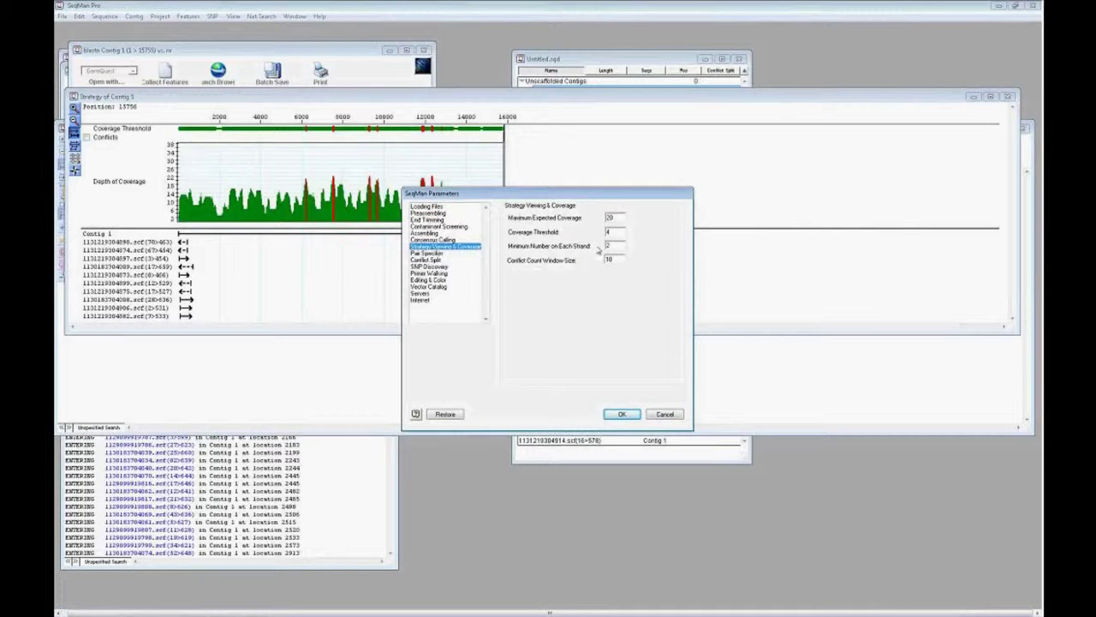
double_click(609, 231)
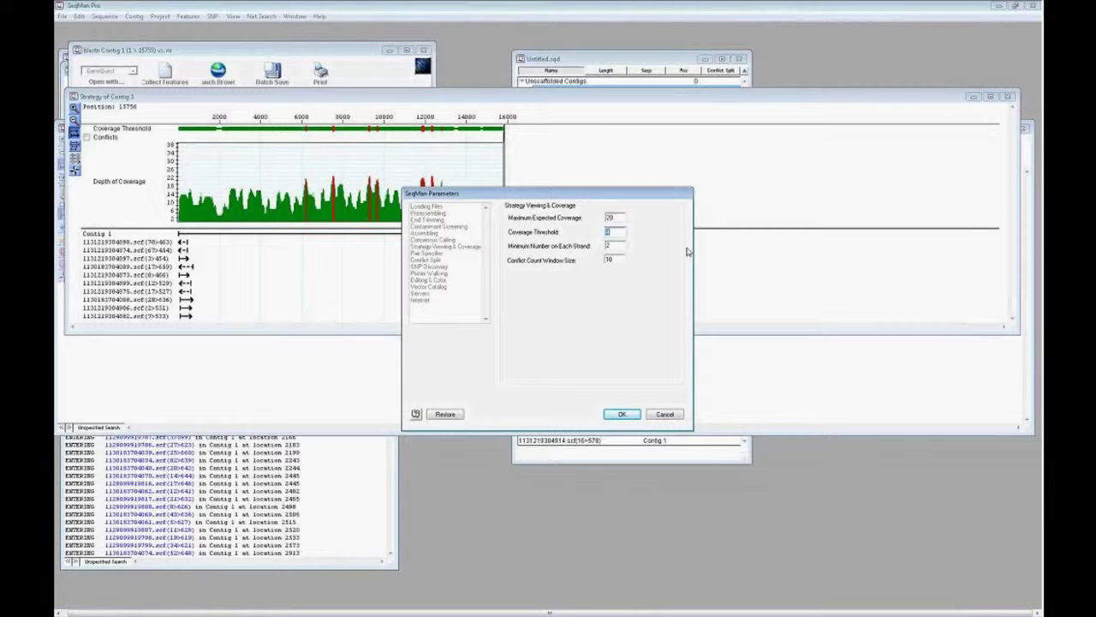
text(8)
drag(621, 219, 590, 216)
click(620, 415)
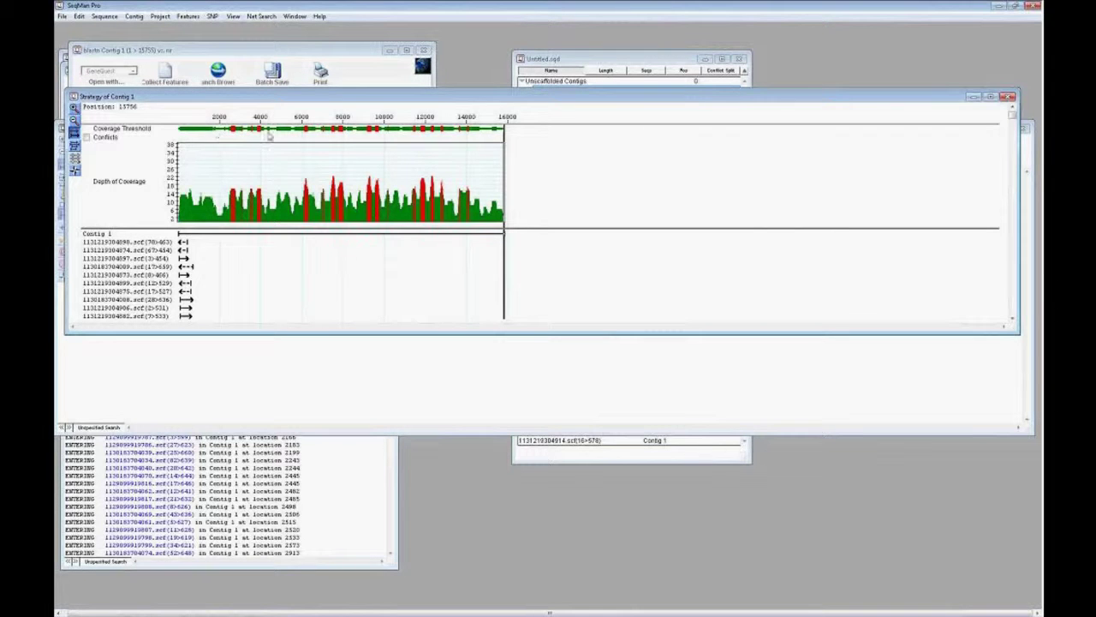
Set the Maximum Expected Coverage for strategy viewing to 20
click(159, 17)
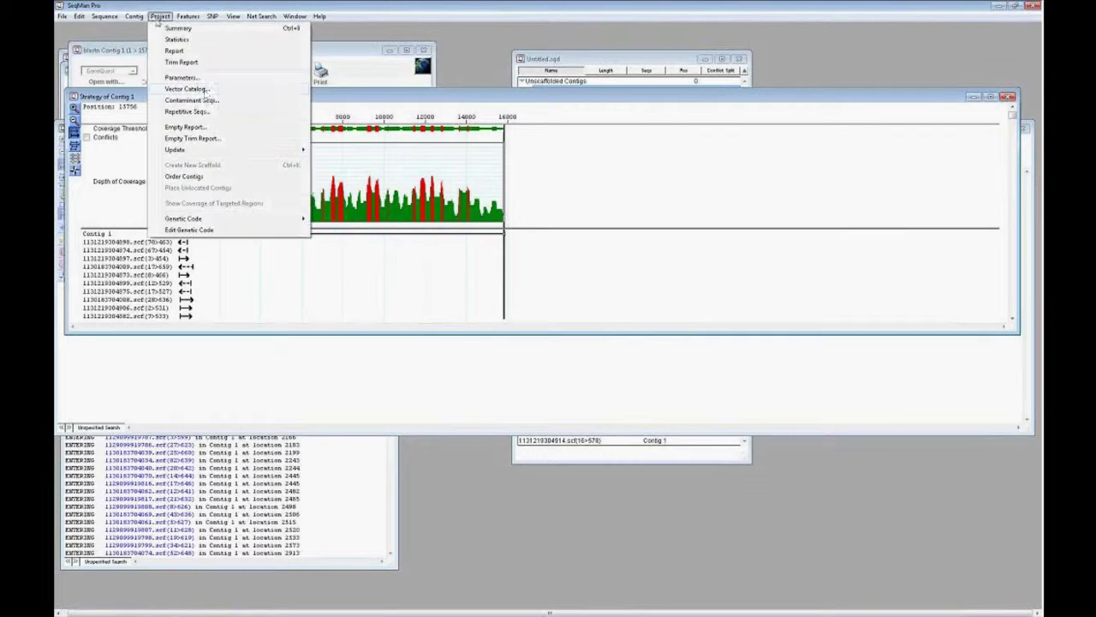
click(181, 78)
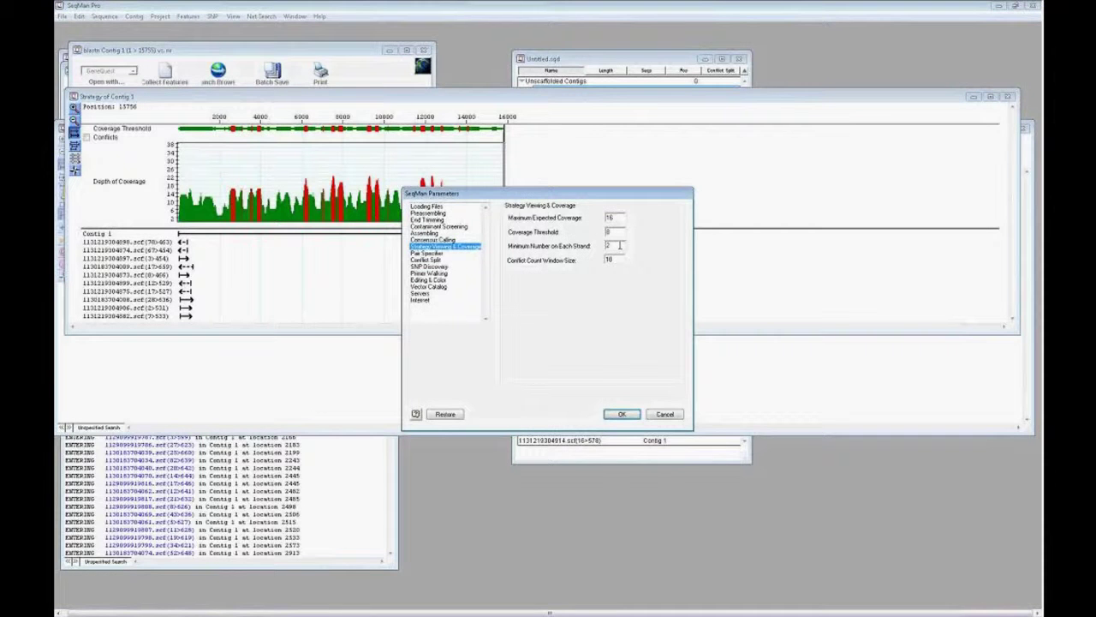
drag(622, 218, 595, 218)
text(20)
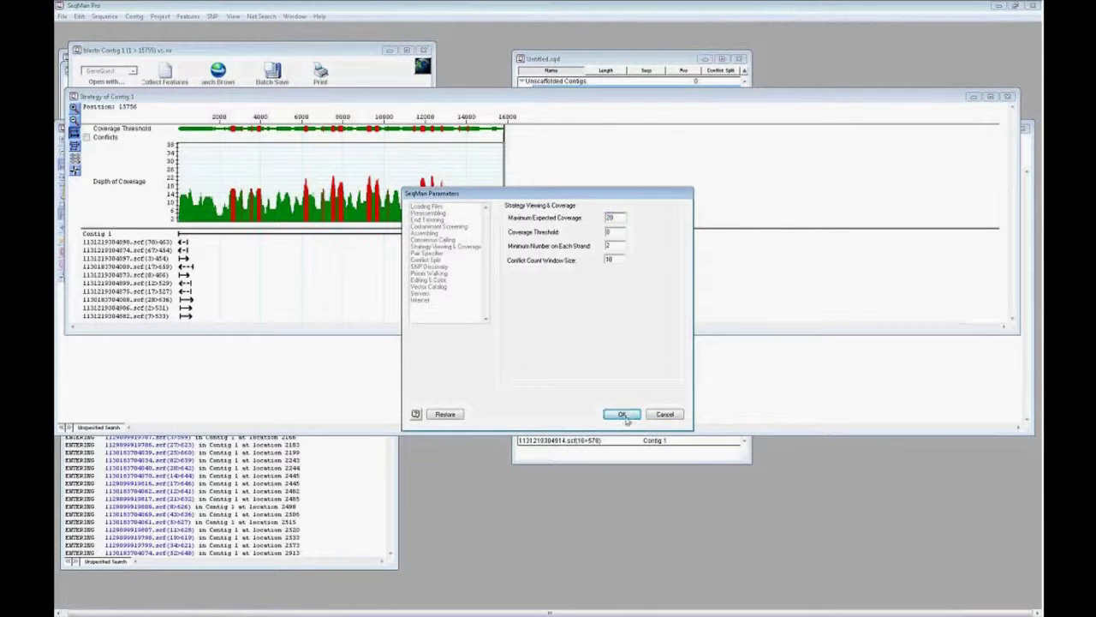
click(623, 413)
Open the alignment at the thin coverage threshold stretch near position 4600, check its reads, and return to the Strategy View
drag(268, 133, 276, 135)
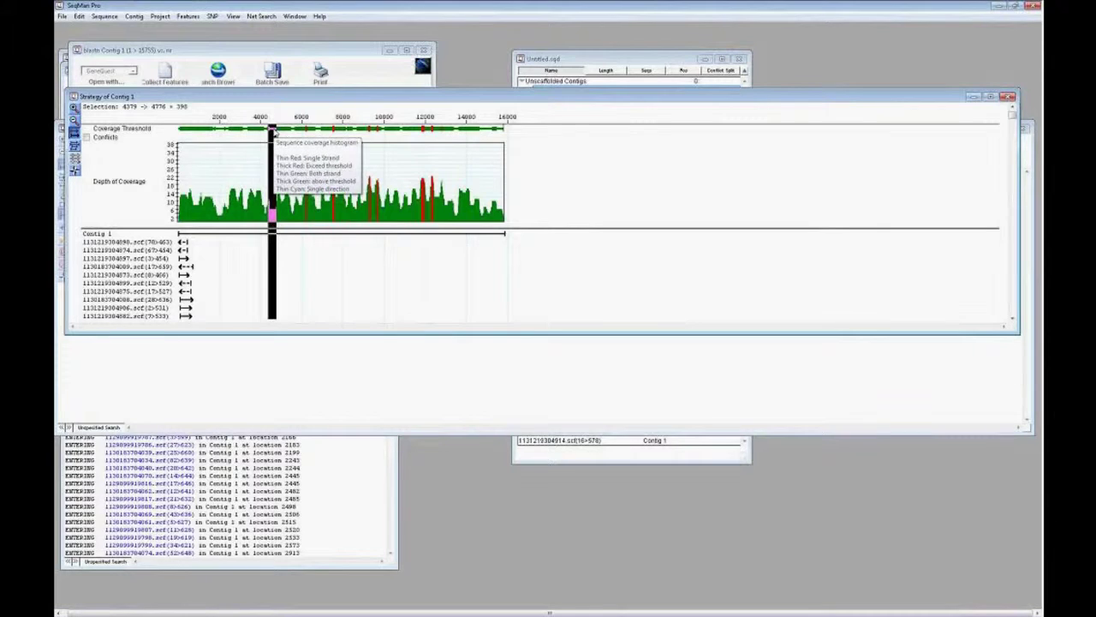
double_click(274, 133)
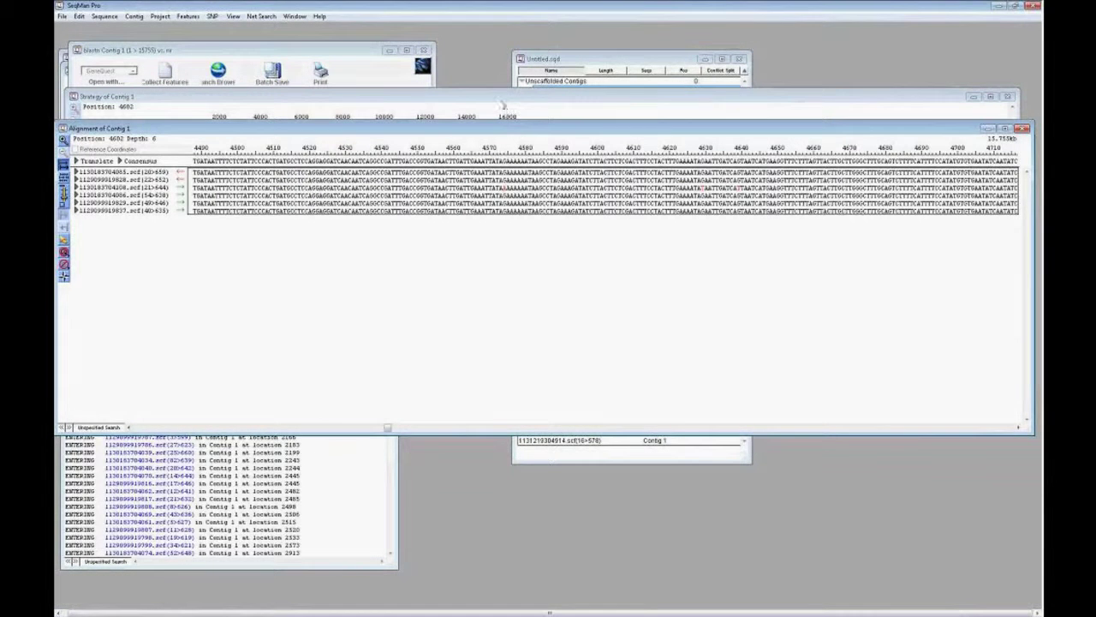
click(485, 102)
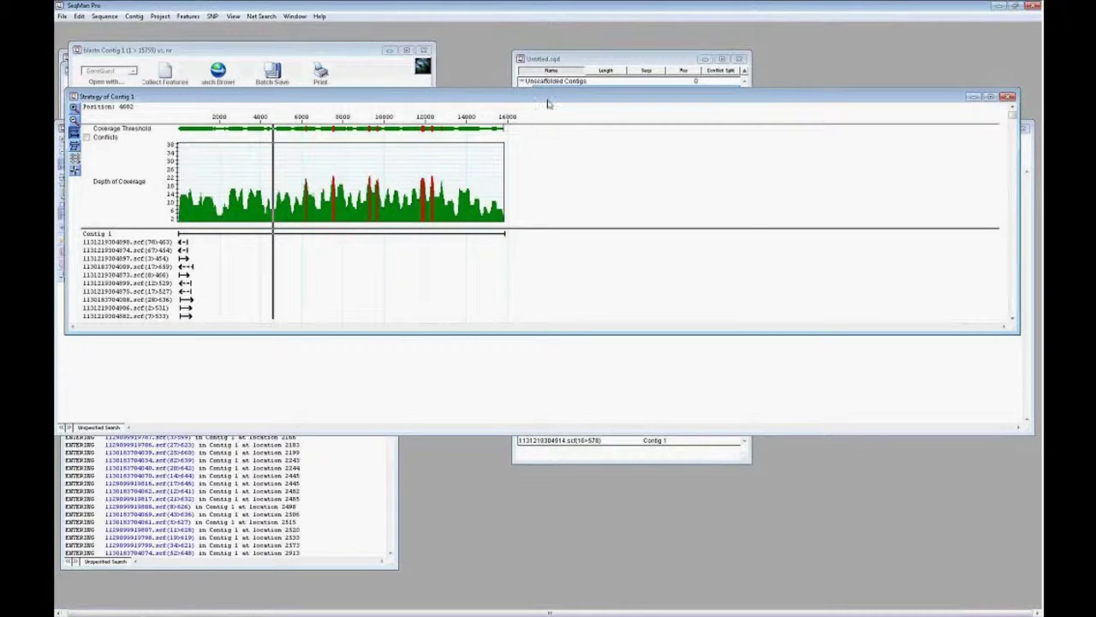
Run a Primer Walk on Contig 1 that searches for primers to improve coverage, with a Minimum Coverage of 8 sequences
click(552, 60)
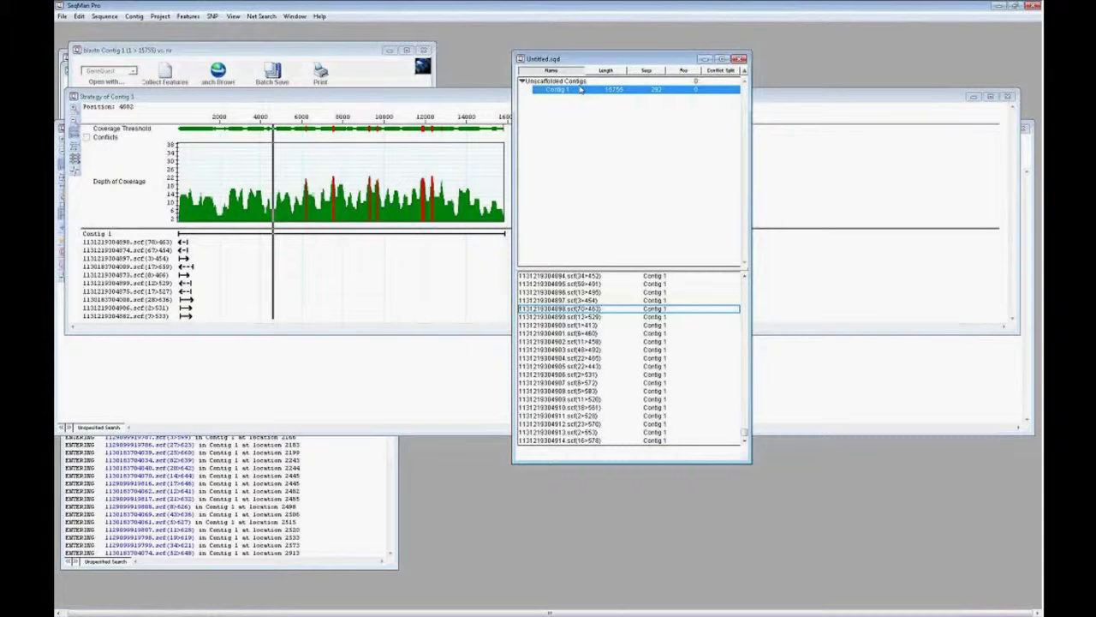
click(134, 16)
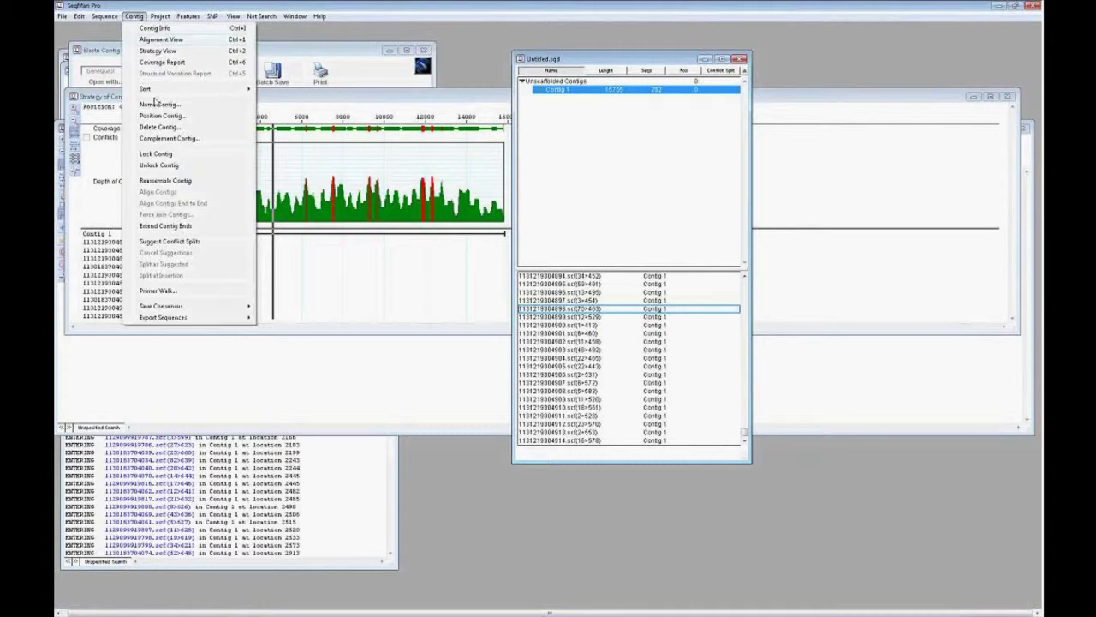
click(219, 290)
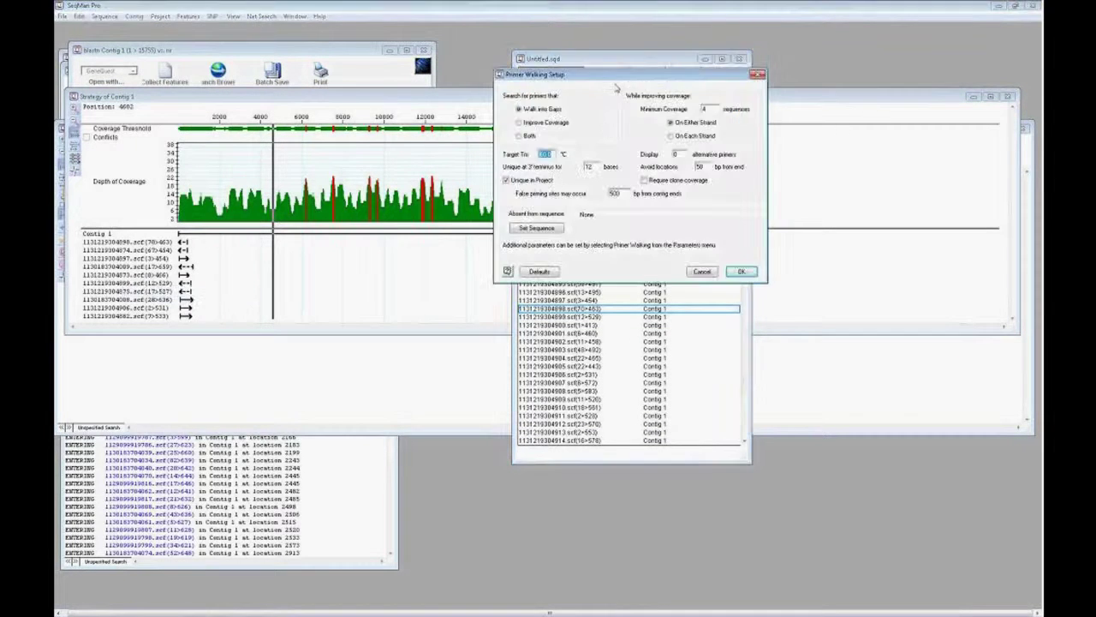
drag(607, 75, 441, 83)
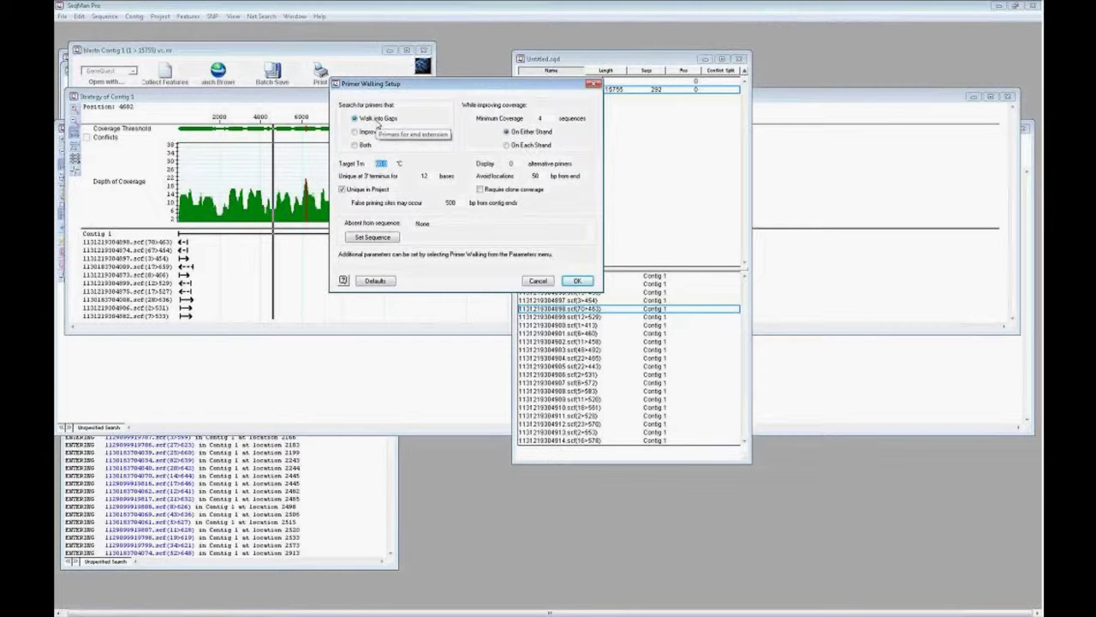
drag(572, 83, 569, 109)
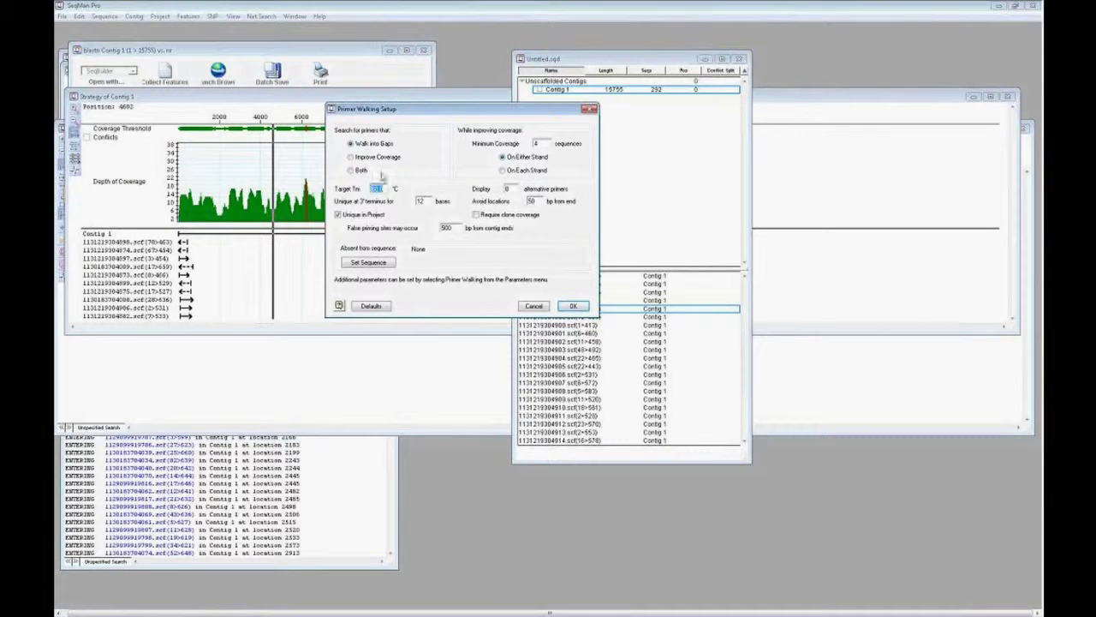
click(352, 157)
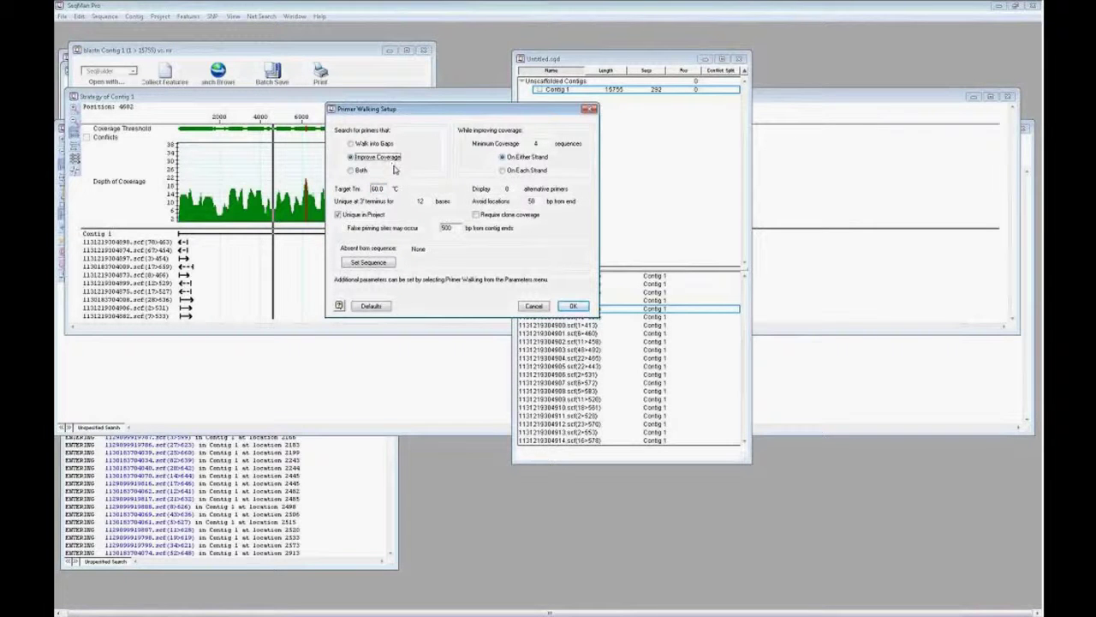
double_click(537, 144)
text(8)
click(576, 306)
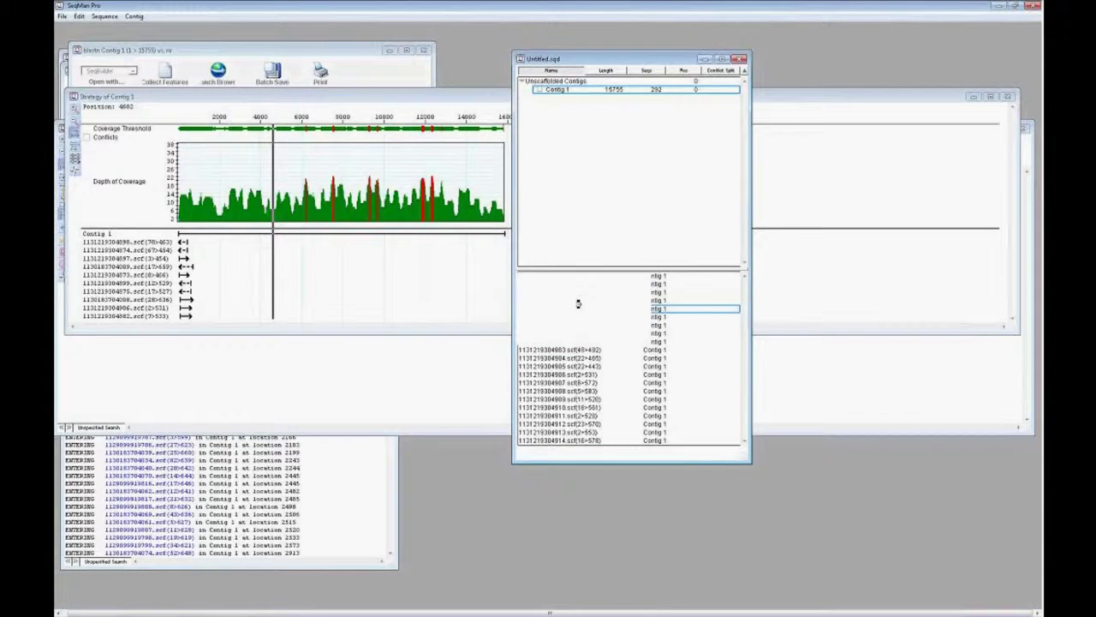
Move and enlarge the Primer Walking Report to show more primers, and bring the Strategy View of Contig 1 forward
drag(310, 128, 701, 77)
drag(702, 297, 703, 462)
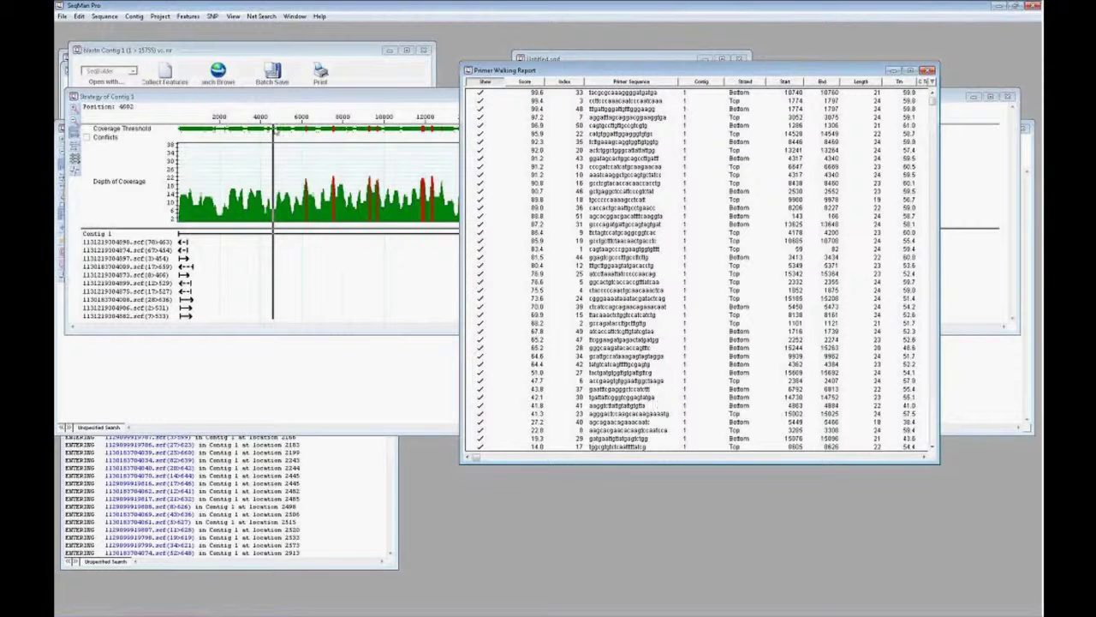
click(280, 101)
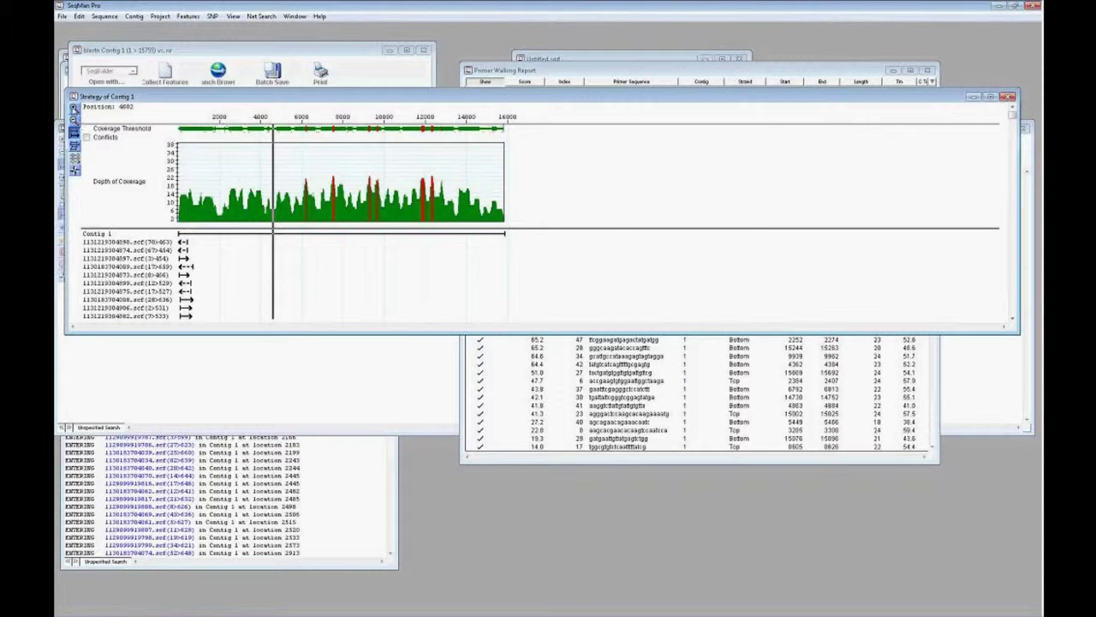
Zoom in on the Strategy View to about positions 1100 to 1950 and open the alignment from the coverage threshold there
click(73, 109)
click(74, 109)
click(74, 108)
click(74, 109)
click(73, 109)
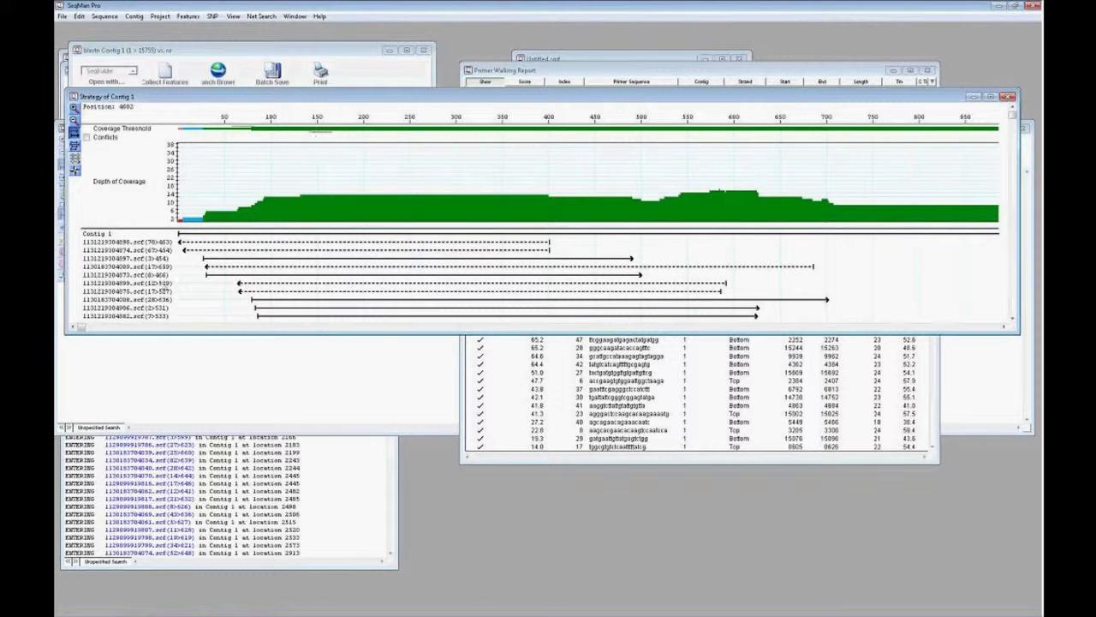
drag(81, 326, 146, 327)
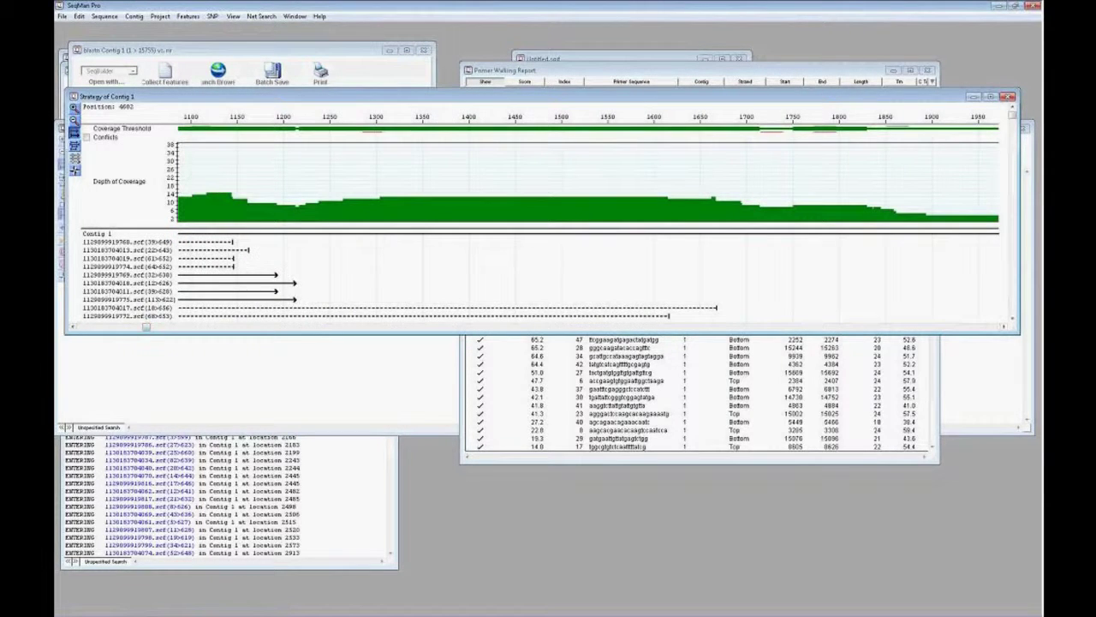
double_click(200, 130)
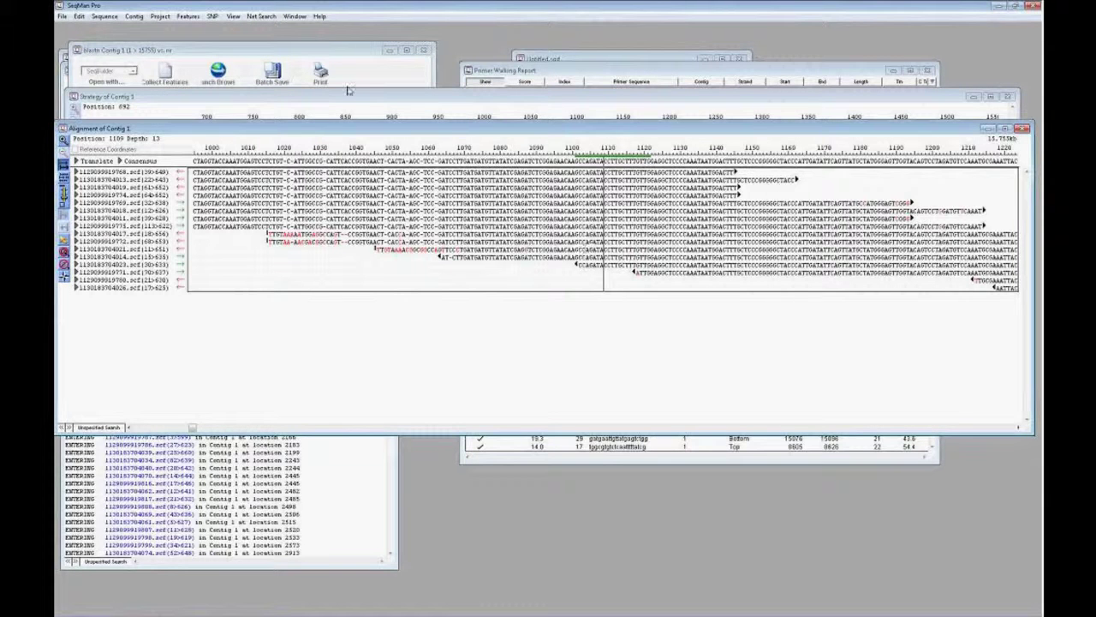
Bring the BLAST results of Contig 1 forward, enlarge the window and its hit list, and sort the hits by query coverage
click(227, 47)
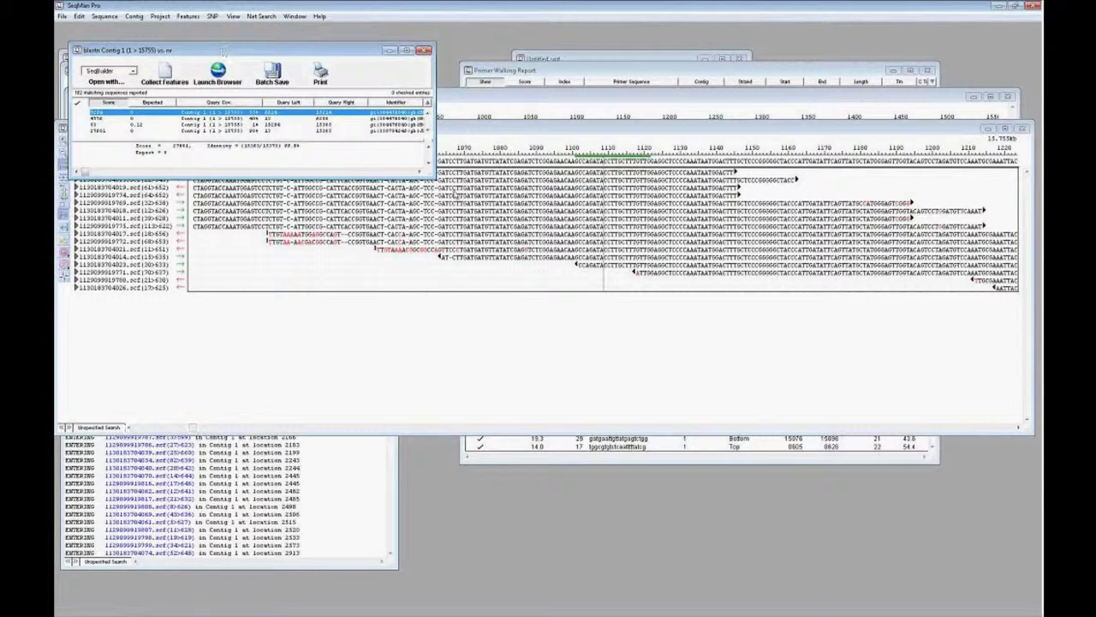
drag(435, 175, 1024, 529)
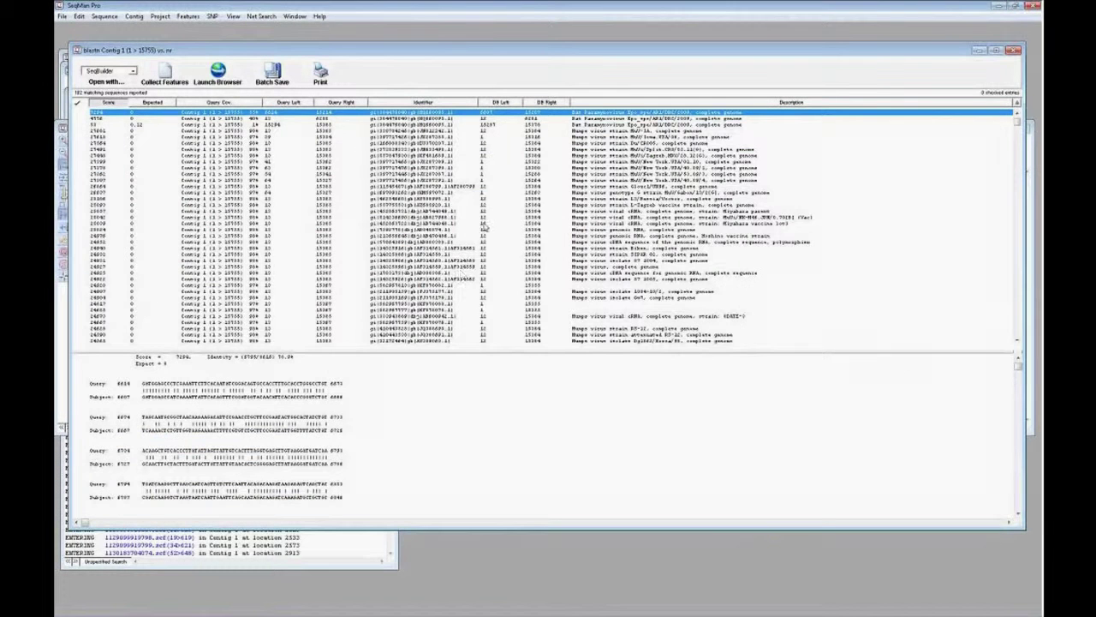
drag(575, 350, 575, 404)
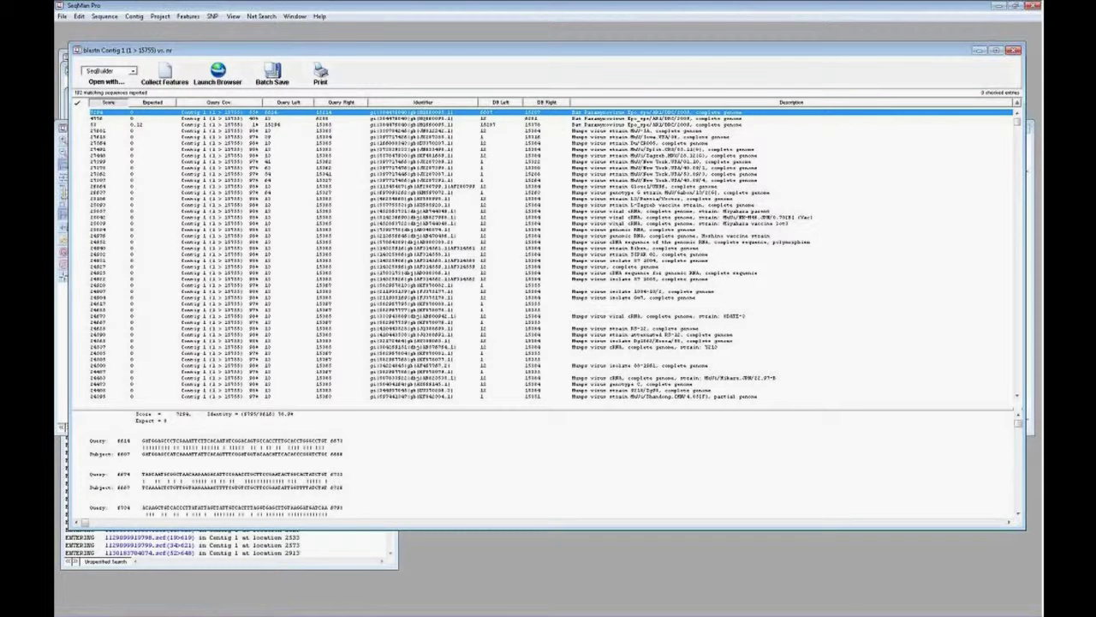
click(249, 104)
click(259, 107)
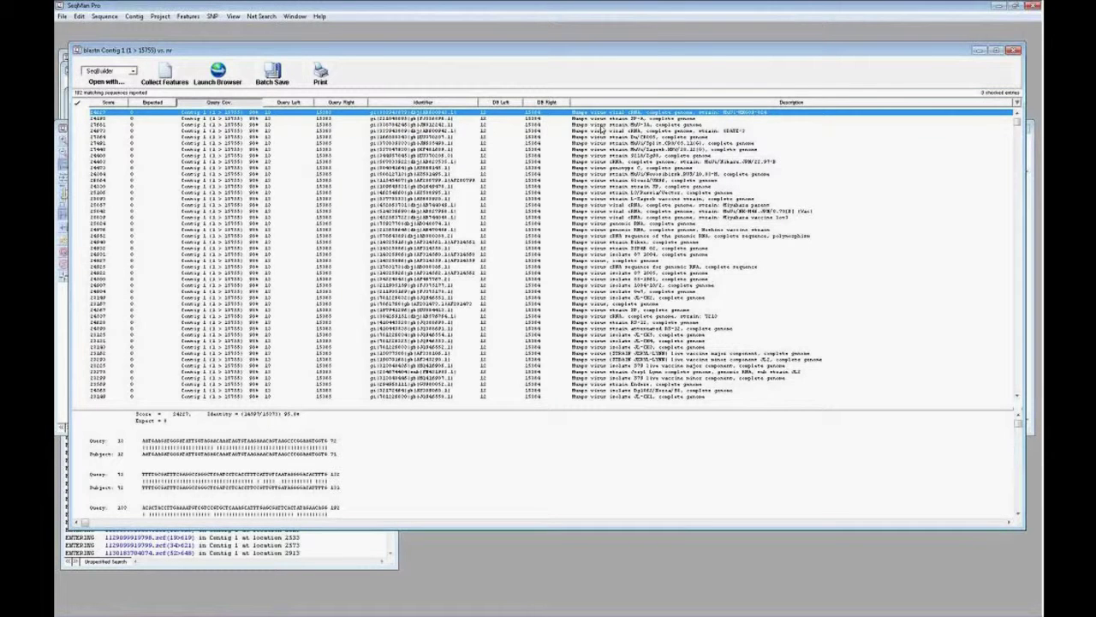
Collect the features of the first three BLAST hits onto the Contig 1 consensus and reposition the resulting feature table
shift+click(602, 125)
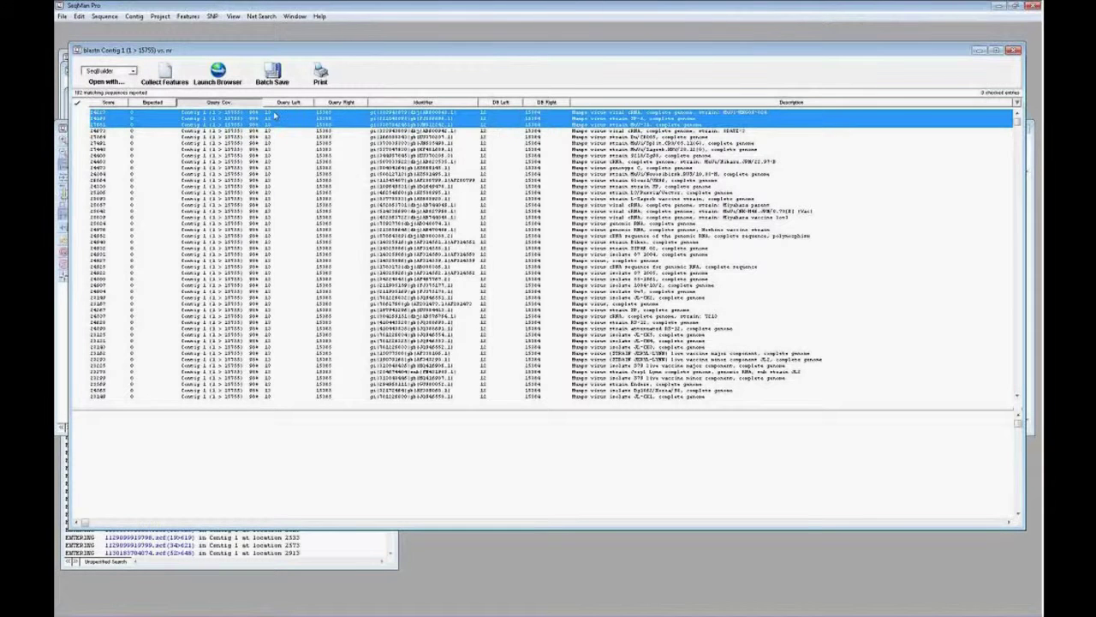
click(165, 74)
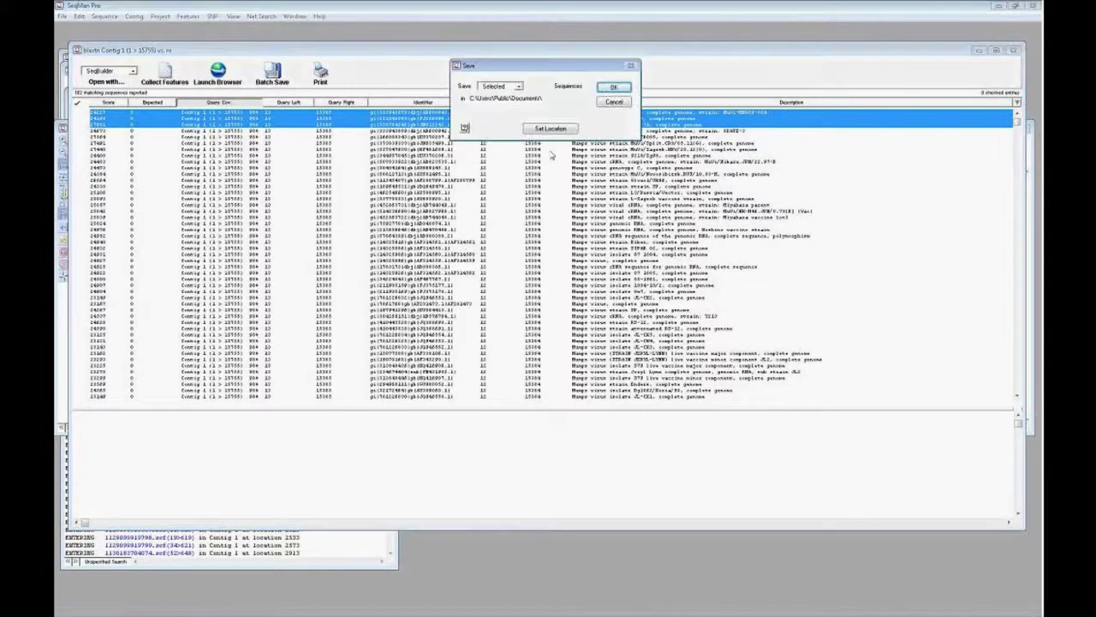
click(620, 90)
drag(281, 118, 390, 85)
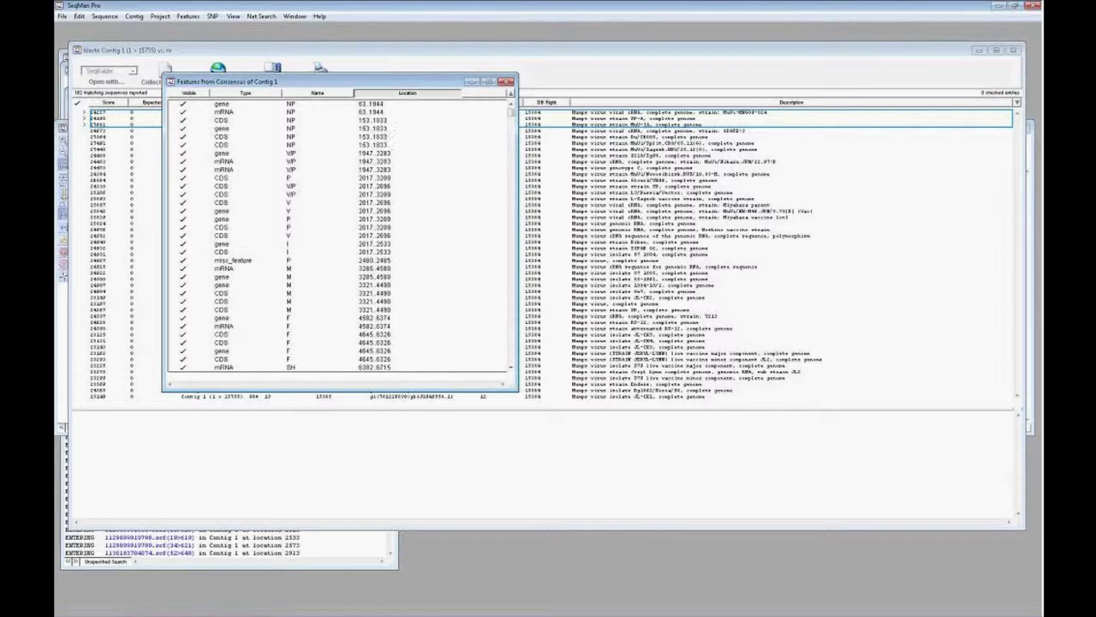
Open the V CDS feature at 2017..2696 from the feature table and examine its start in the alignment
click(235, 237)
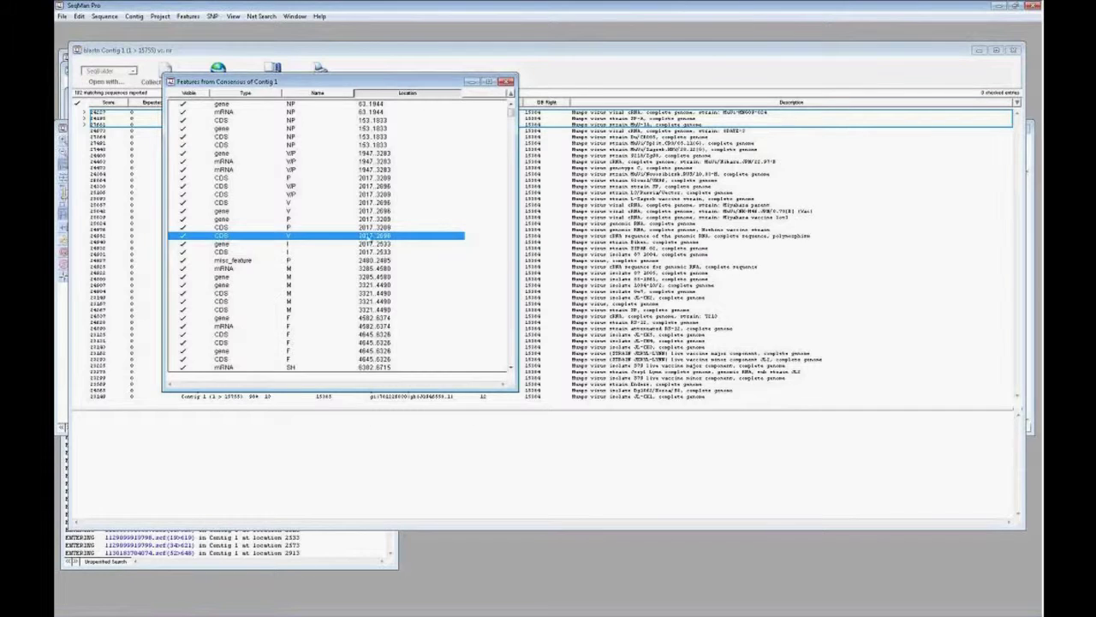
double_click(368, 237)
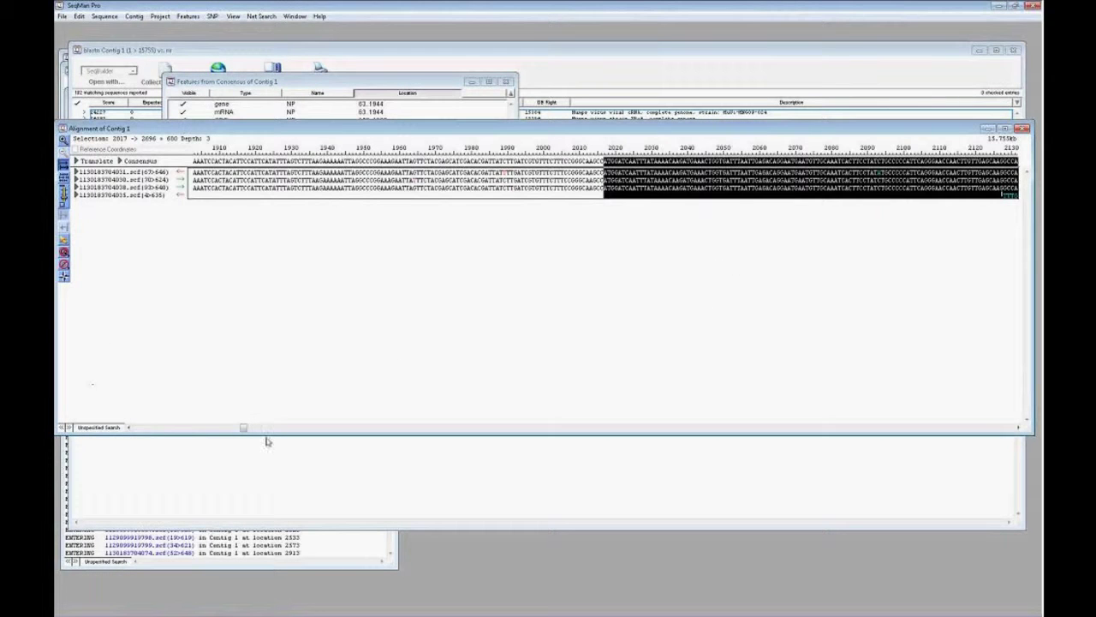
drag(244, 428, 236, 428)
click(283, 110)
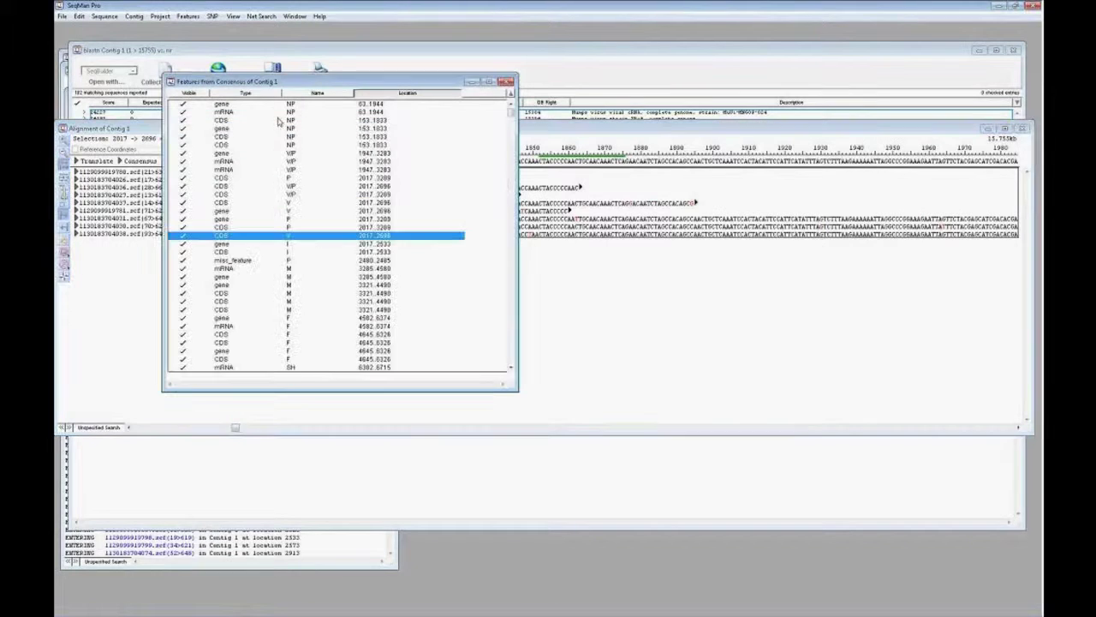
double_click(279, 240)
click(1018, 428)
click(1018, 429)
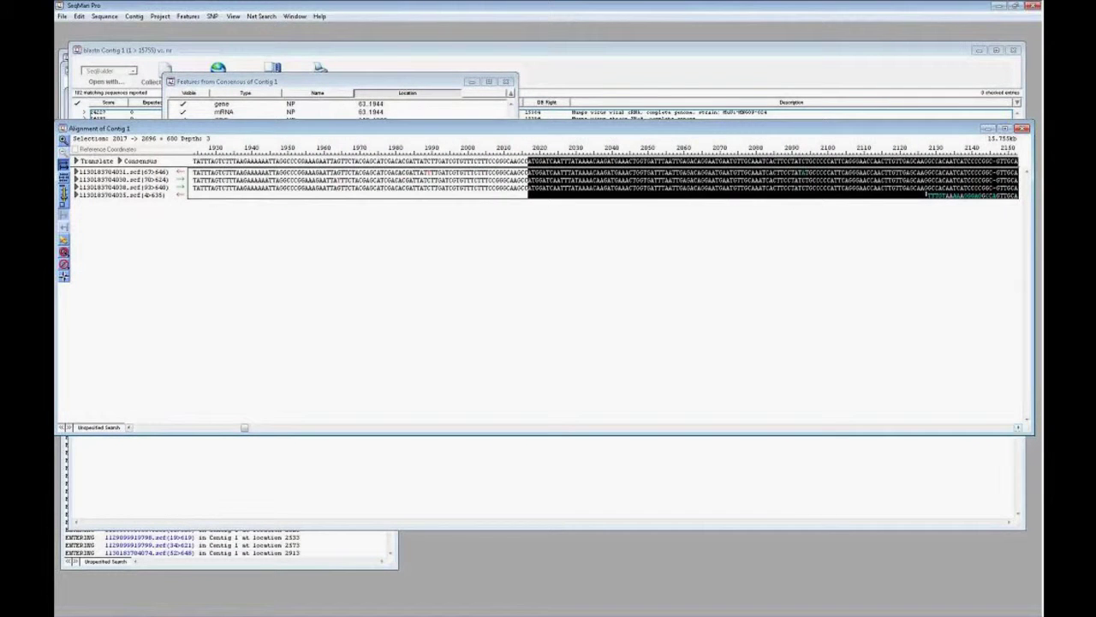
Show the Strategy View of Contig 1 maximized and examine the collected features beneath the depth of coverage
click(135, 16)
click(159, 53)
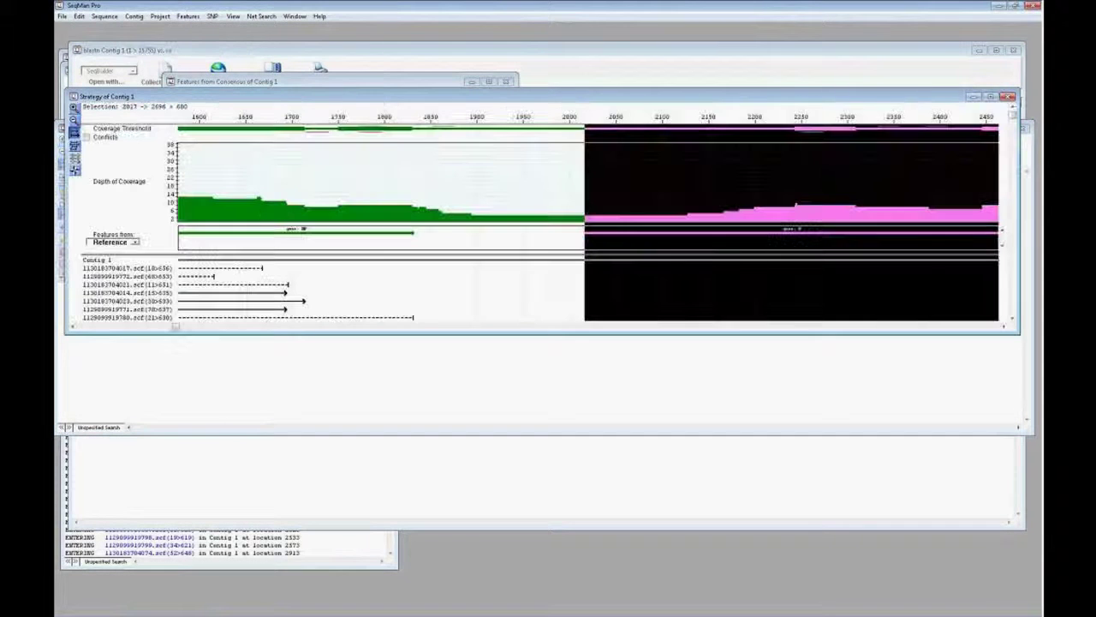
click(990, 96)
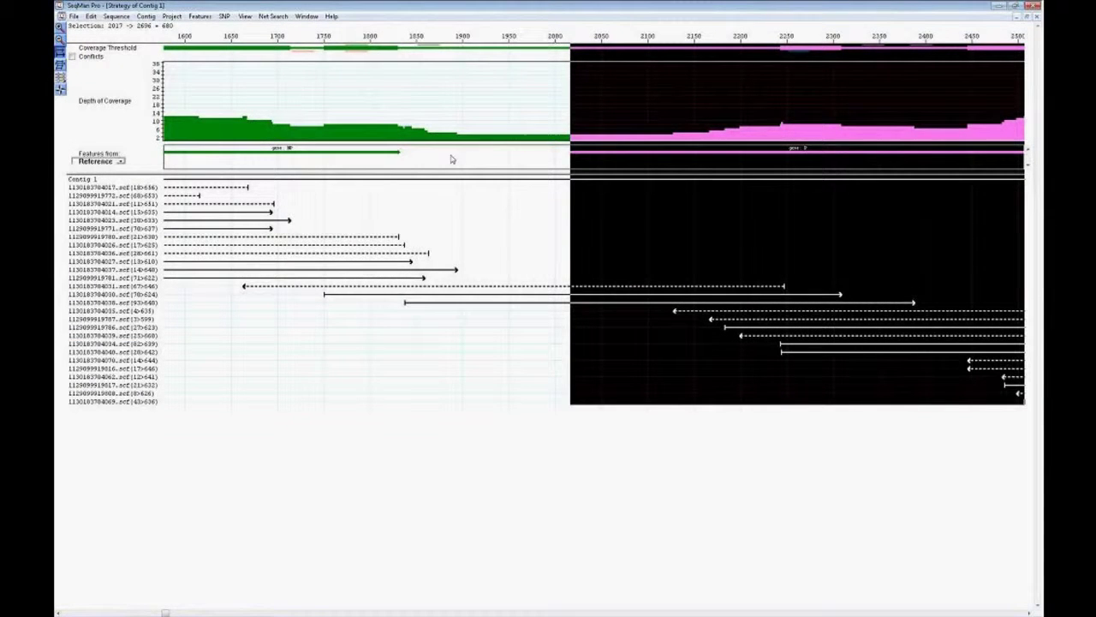
click(644, 158)
mouse_move(583, 158)
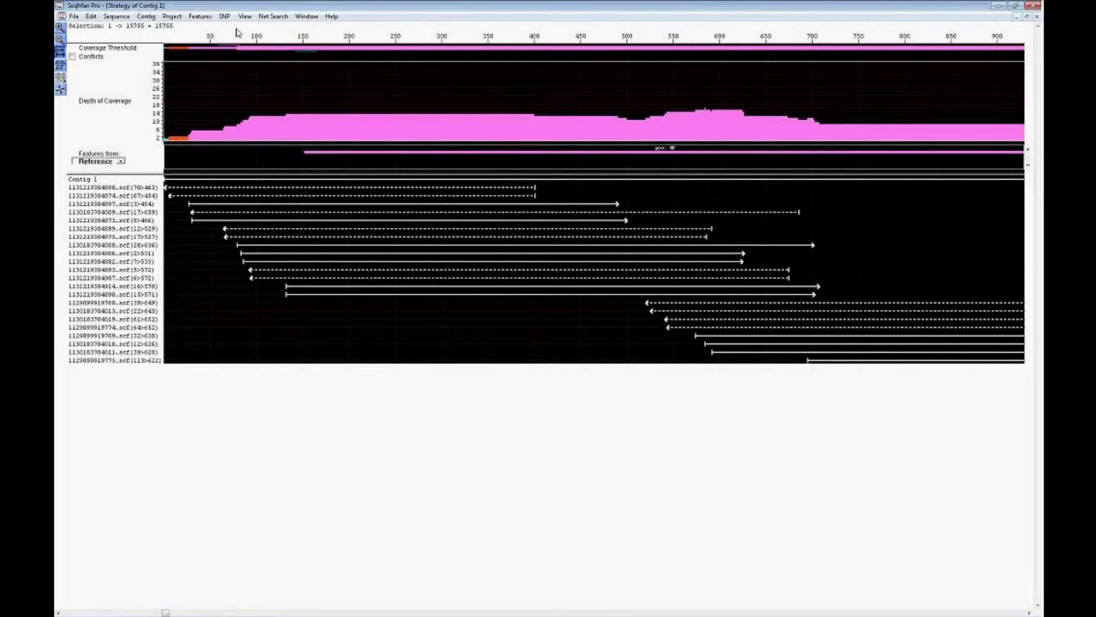
Create a consensus feature titled "Mumps Assembly" spanning the whole of Contig 1, with the misc_feature key and a descriptive note
right_click(286, 66)
click(314, 77)
click(202, 16)
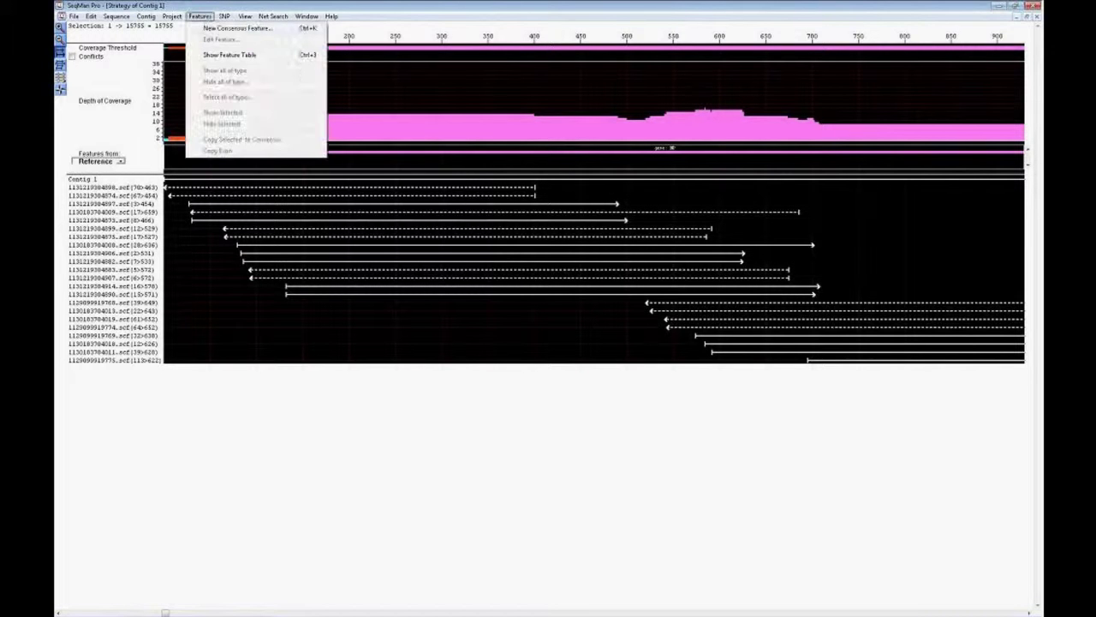
click(215, 29)
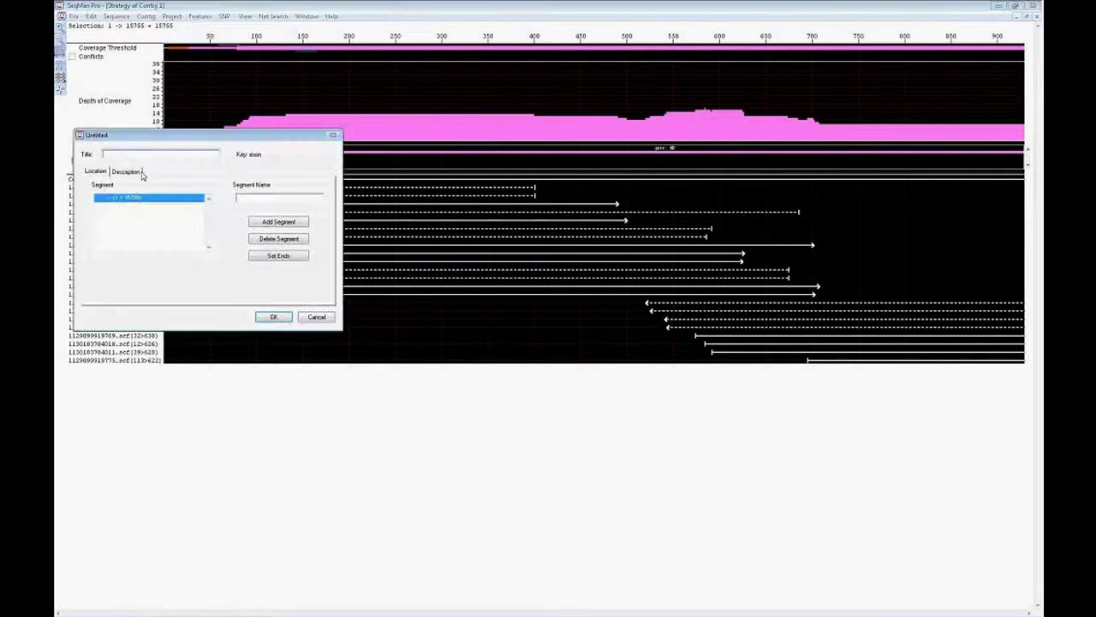
text(Assembly)
click(120, 171)
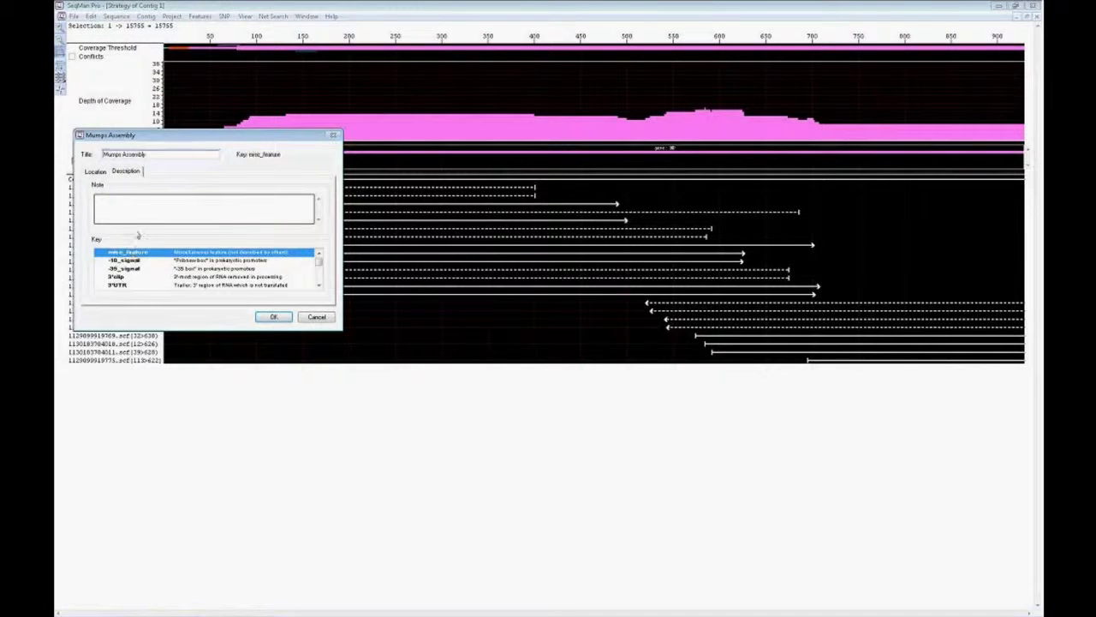
text(Mump)
click(274, 319)
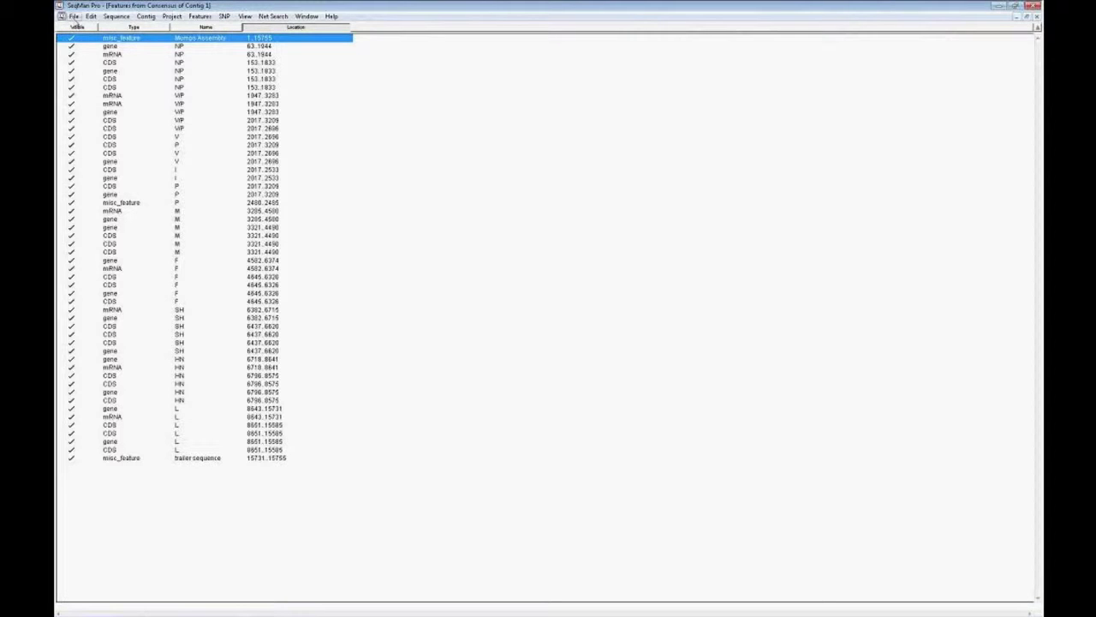
click(74, 16)
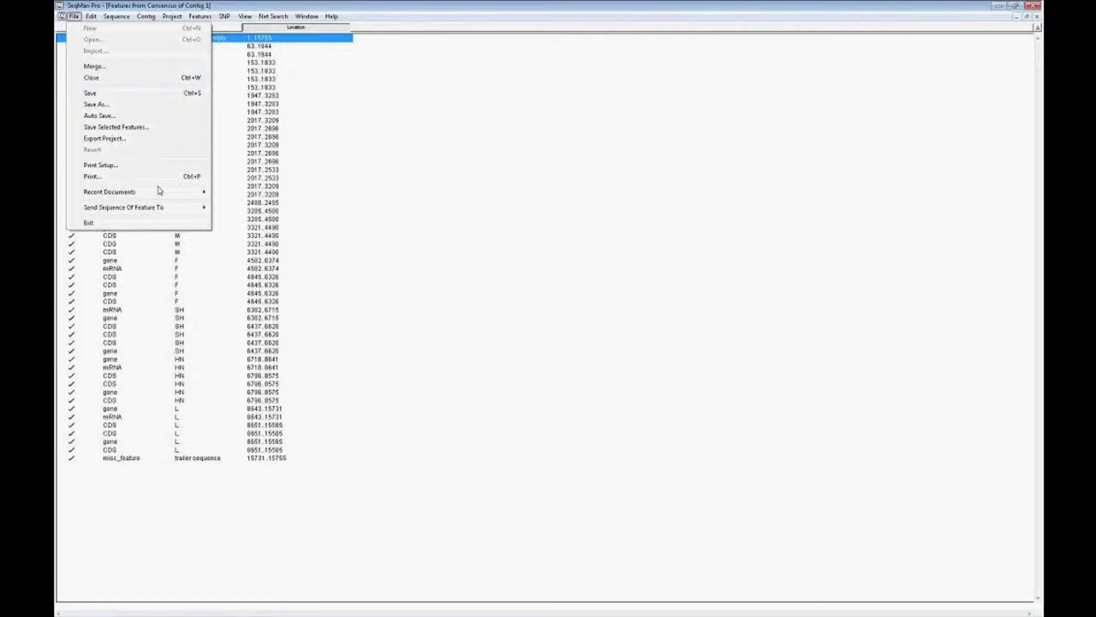
mouse_move(158, 191)
click(318, 7)
drag(286, 18, 388, 120)
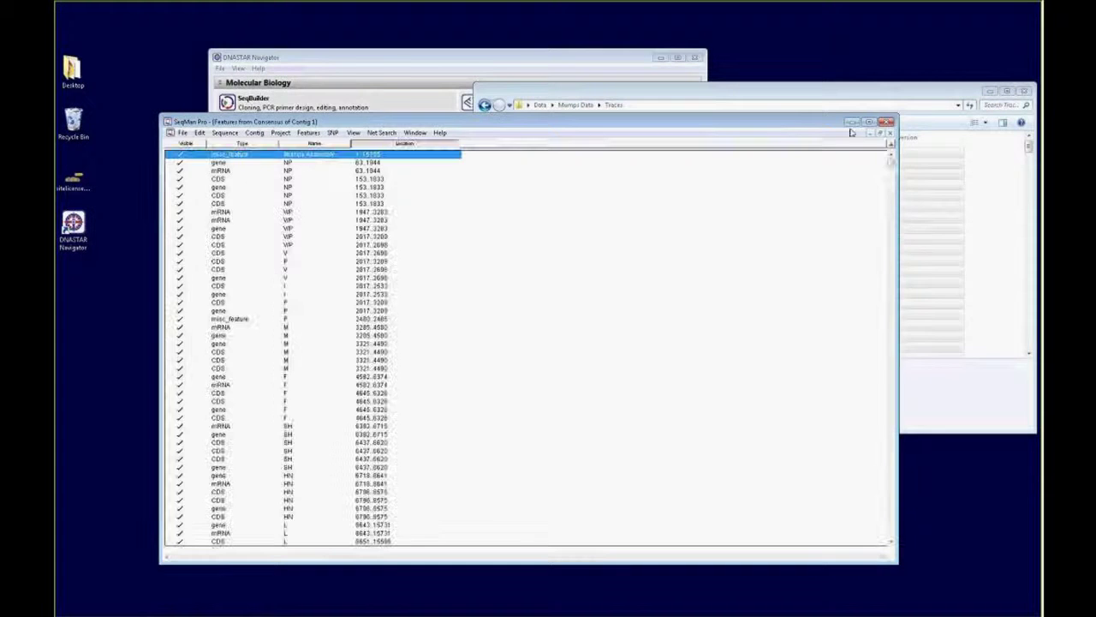
click(869, 123)
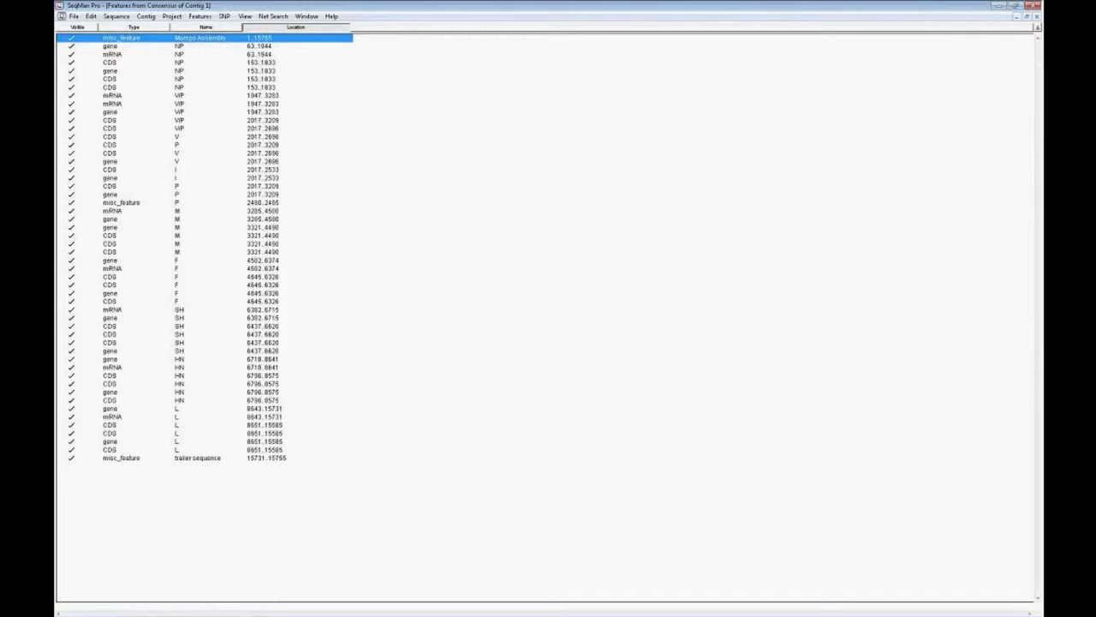
Restore the sub-windows, bring the project window with Contig 1 forward, and send its consensus to SeqBuilder
click(1027, 17)
click(762, 54)
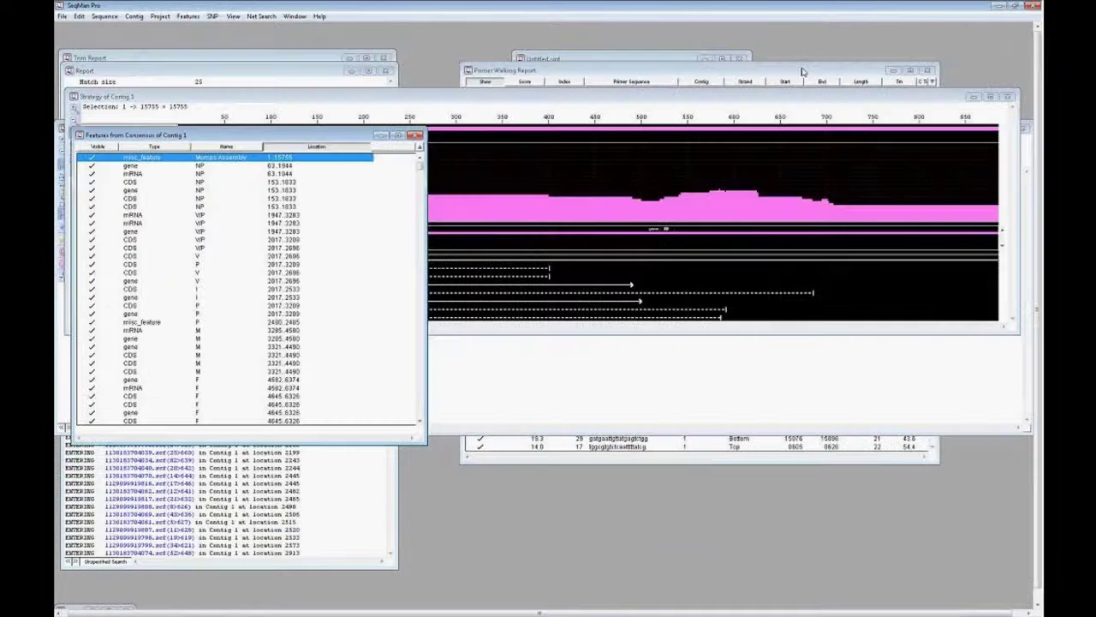
click(979, 50)
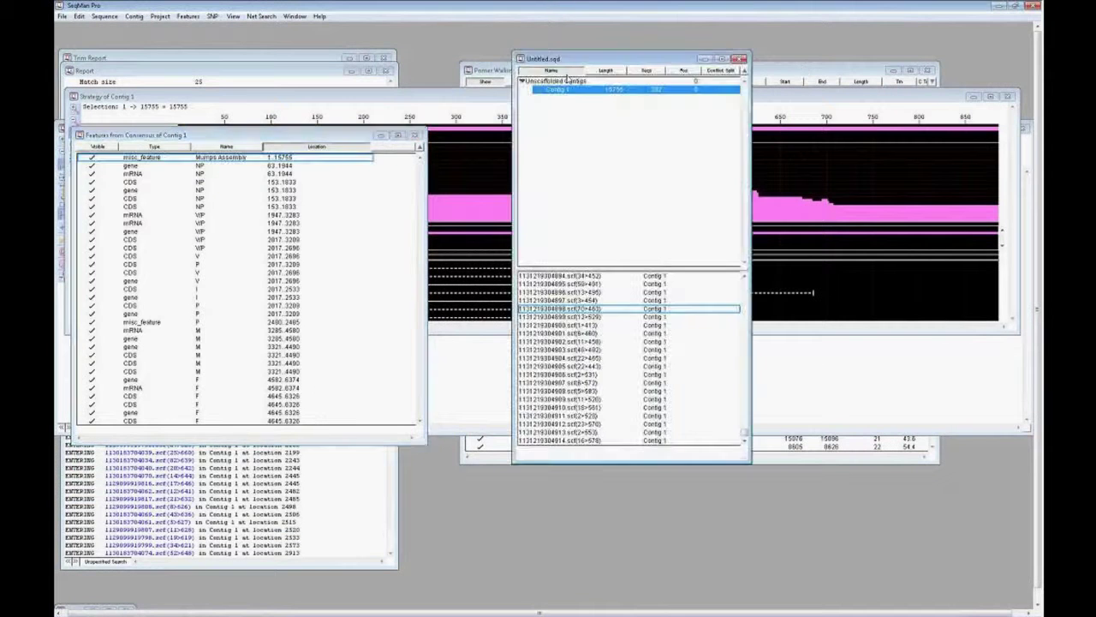
click(62, 16)
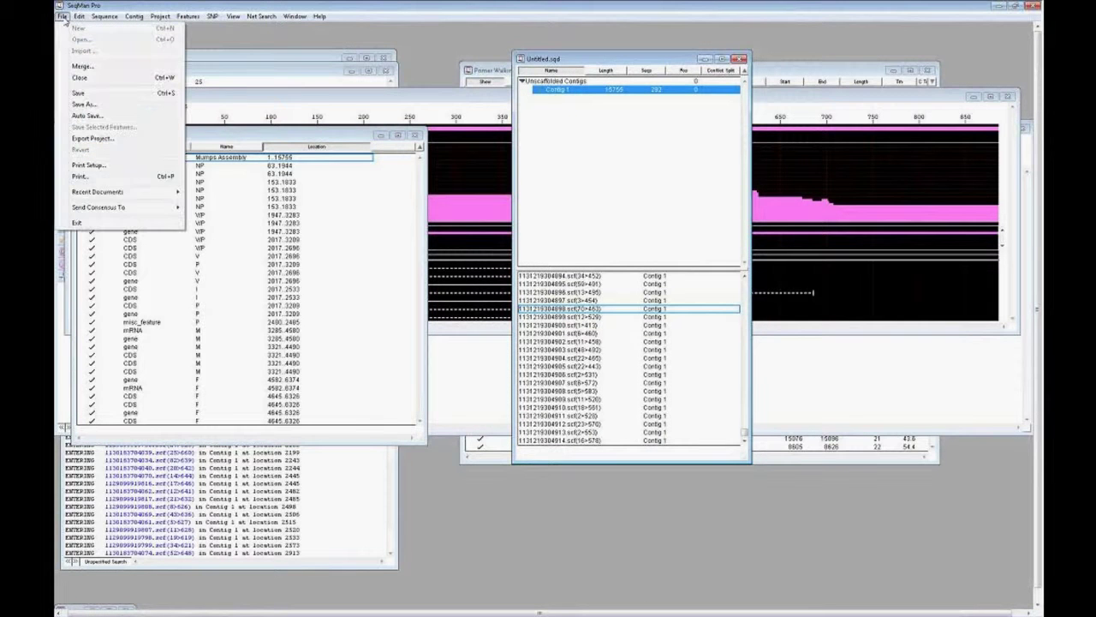
mouse_move(144, 207)
click(223, 252)
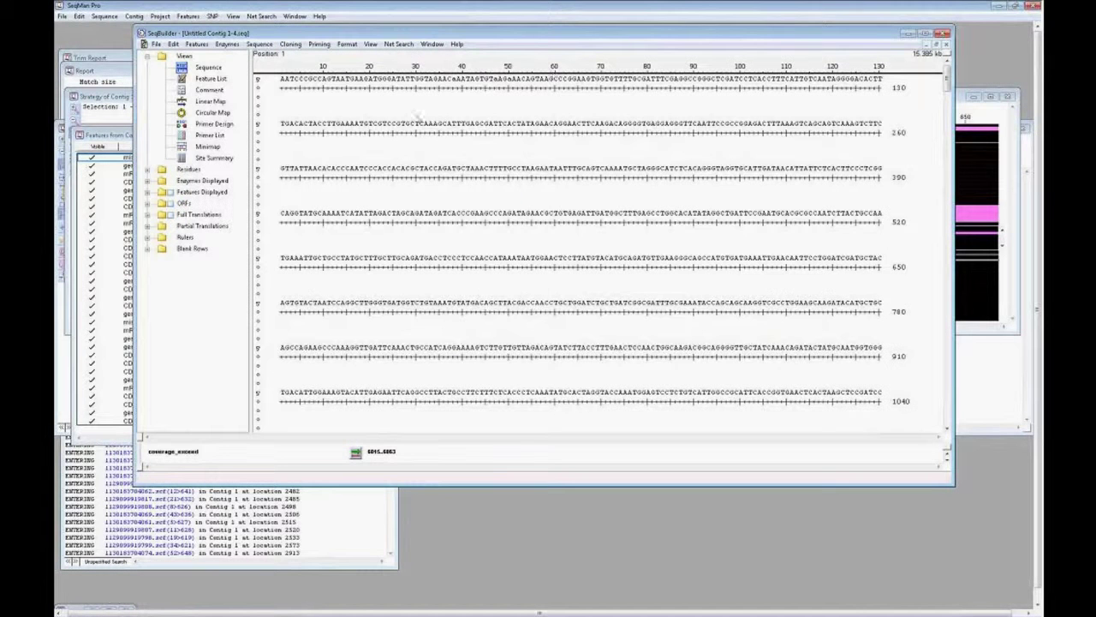
Maximize SeqBuilder and show the contig as a Linear Map with all features displayed
click(926, 34)
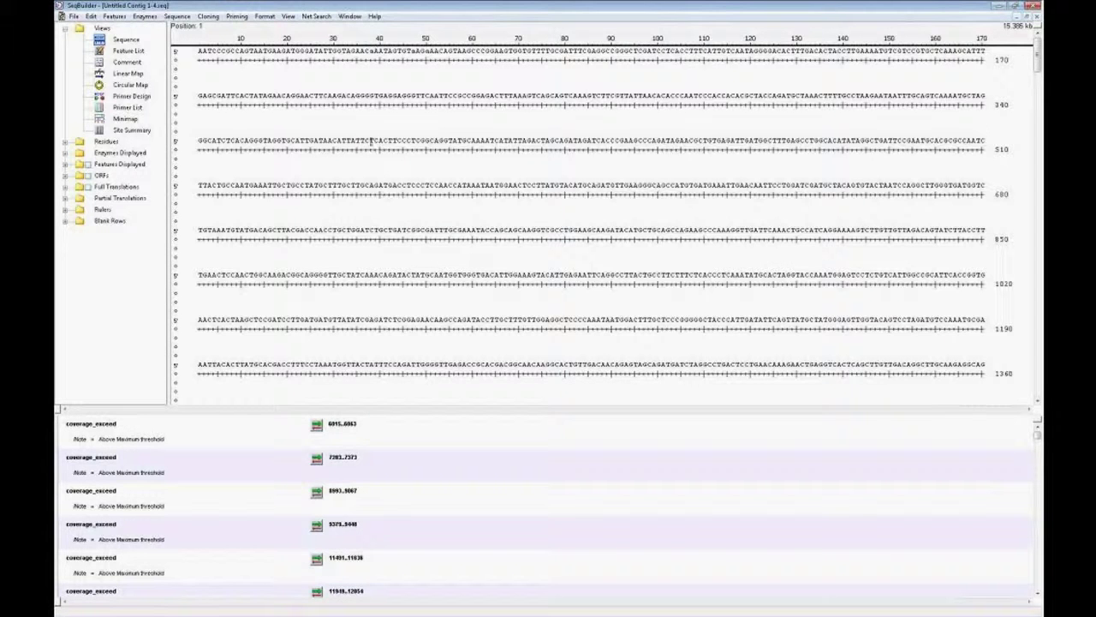
click(131, 74)
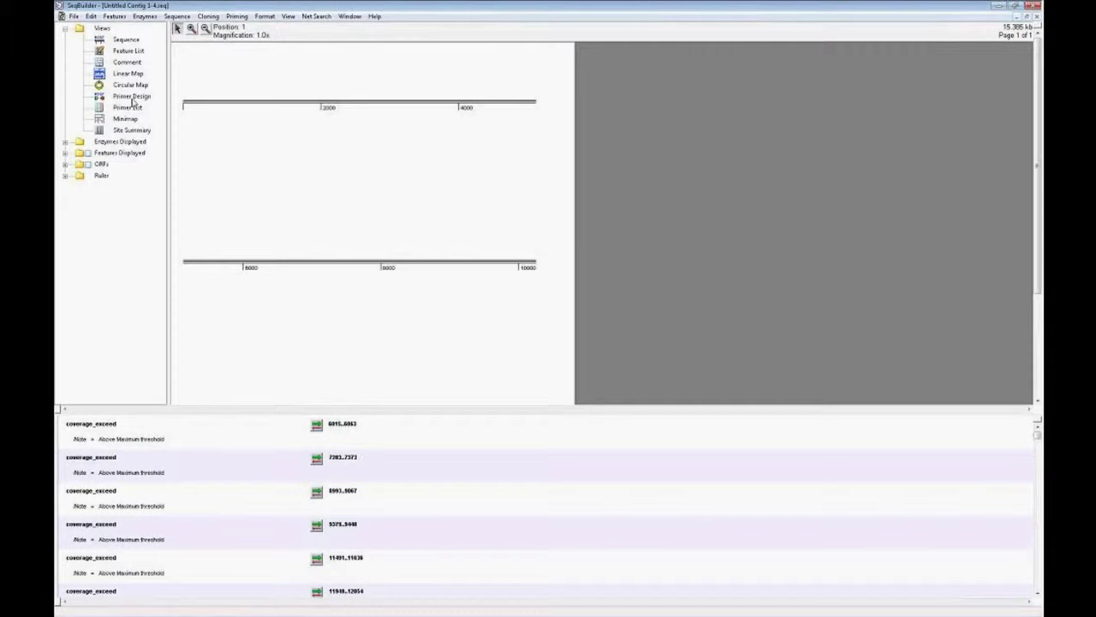
click(88, 153)
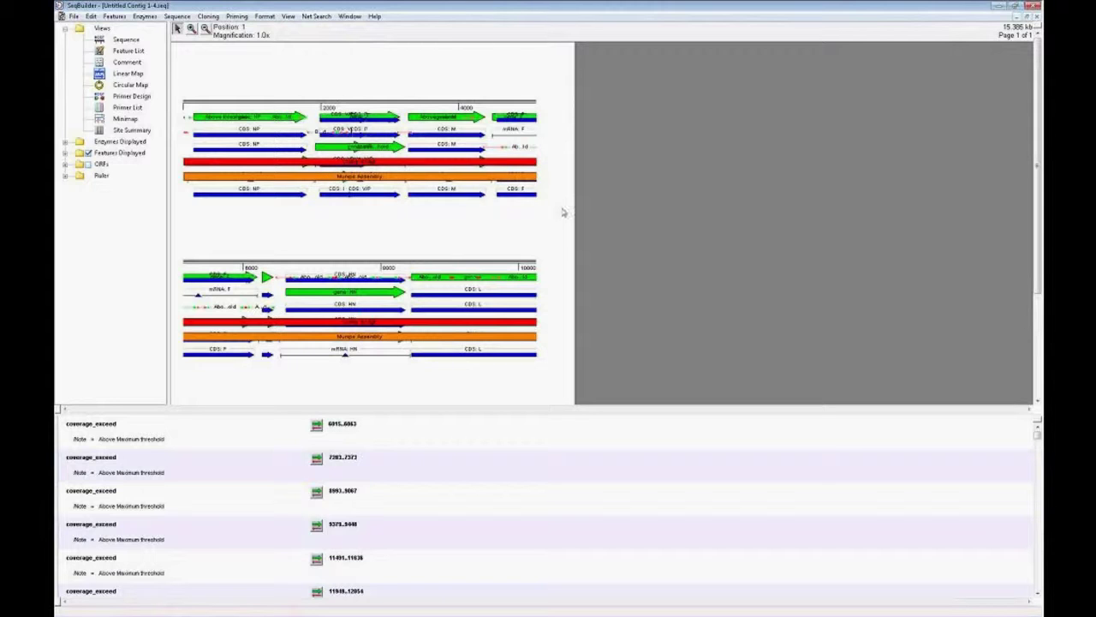
List the feature types displayed on the linear map and hide the CDS and contig types
click(66, 153)
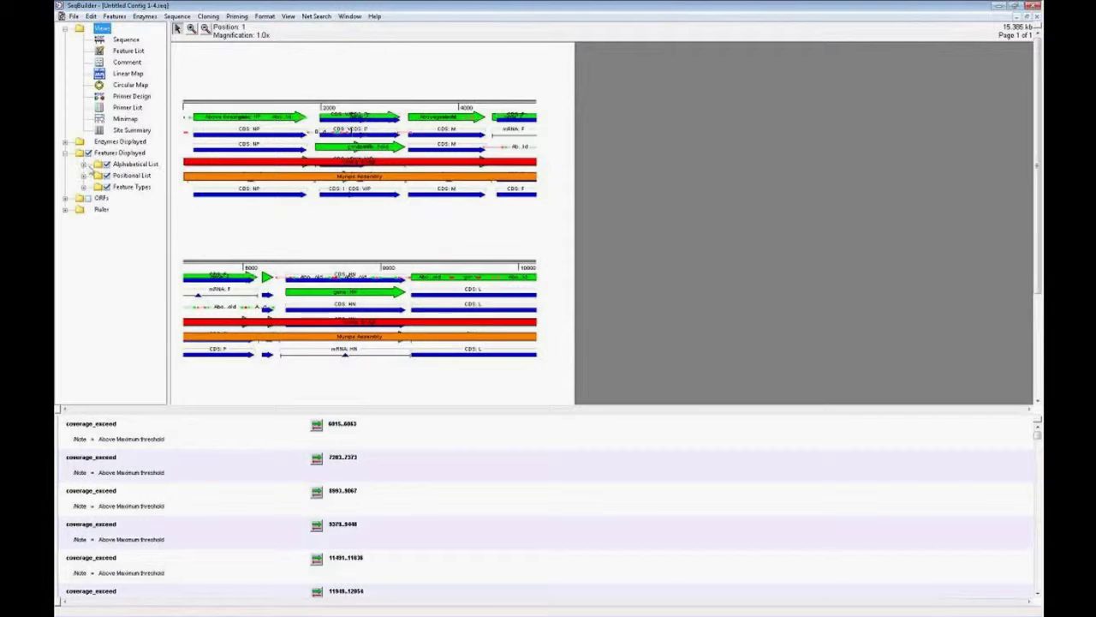
click(84, 187)
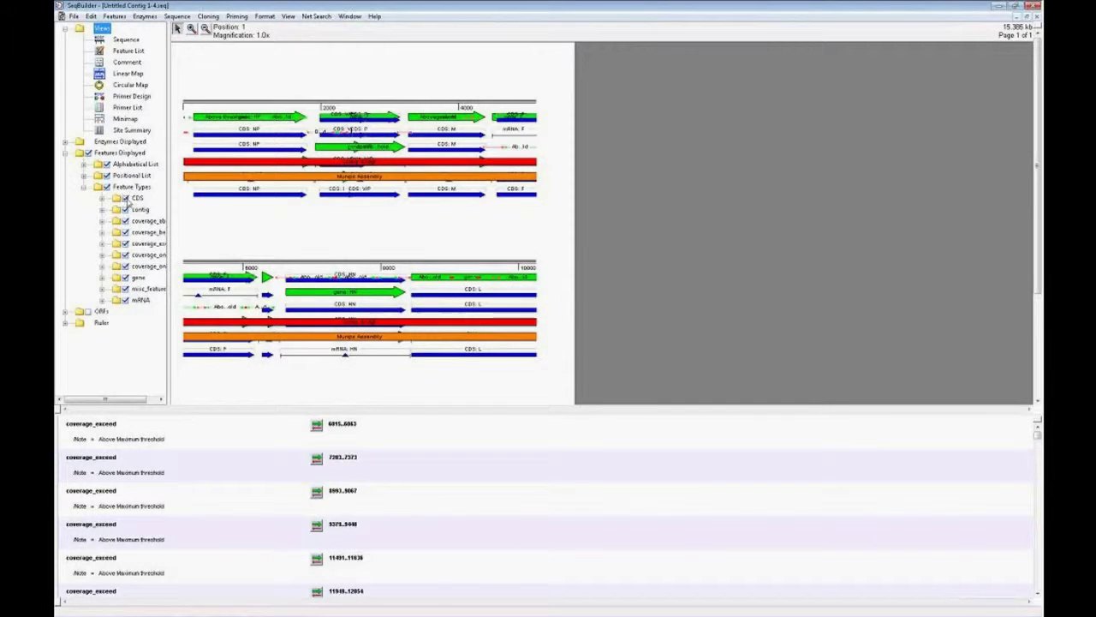
click(125, 197)
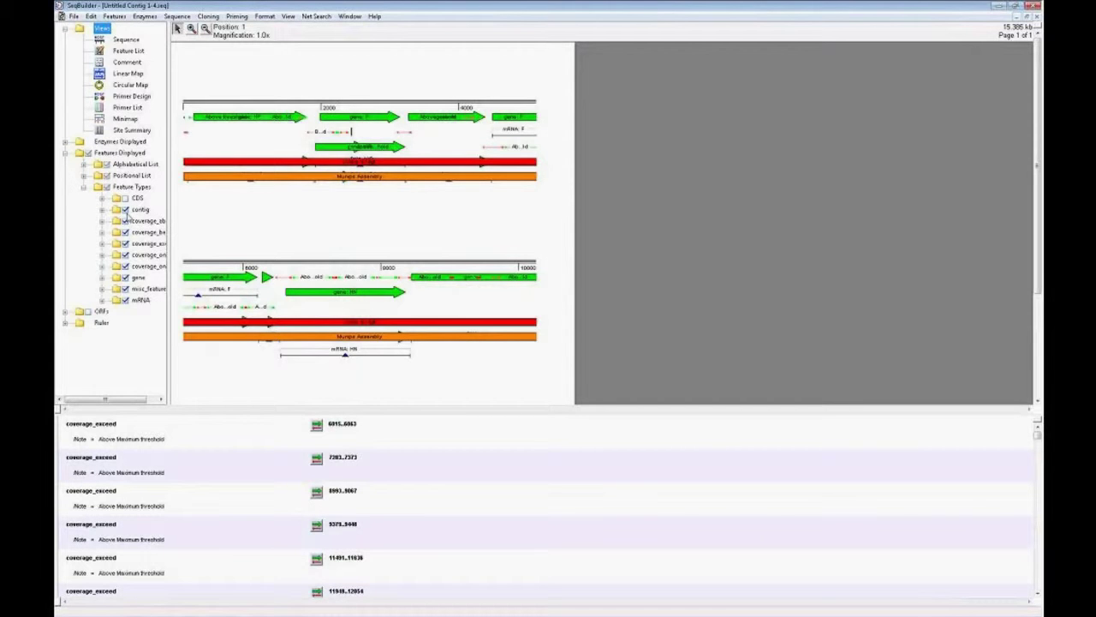
click(125, 209)
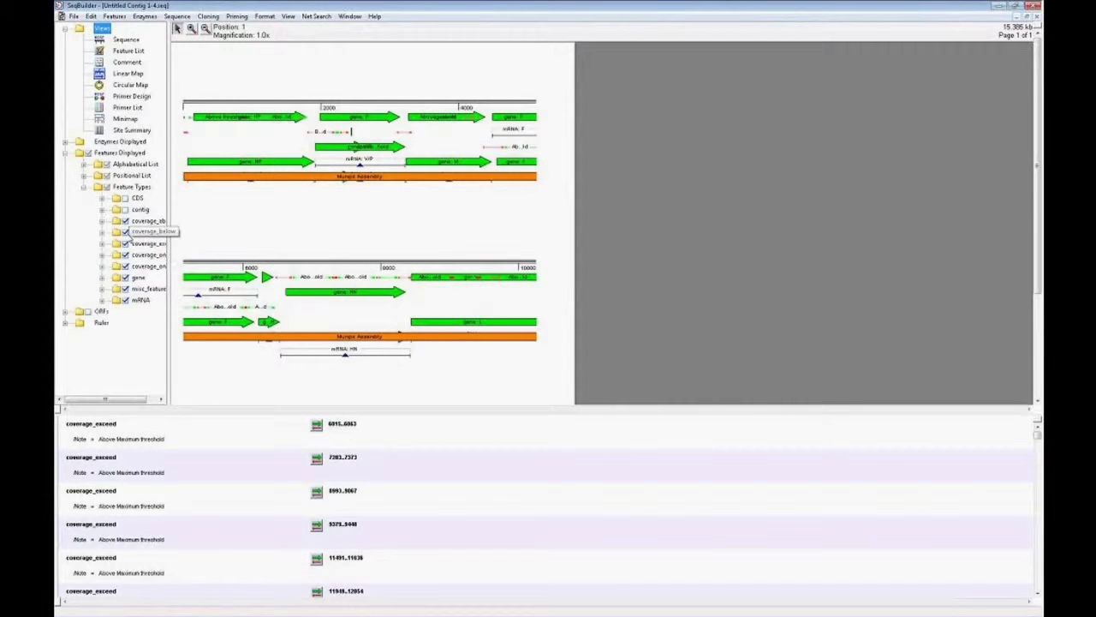
Widen the views list to show full feature type names and hide mRNA, coverage_one, coverage_once, coverage_exceed and coverage_above
drag(246, 239, 245, 238)
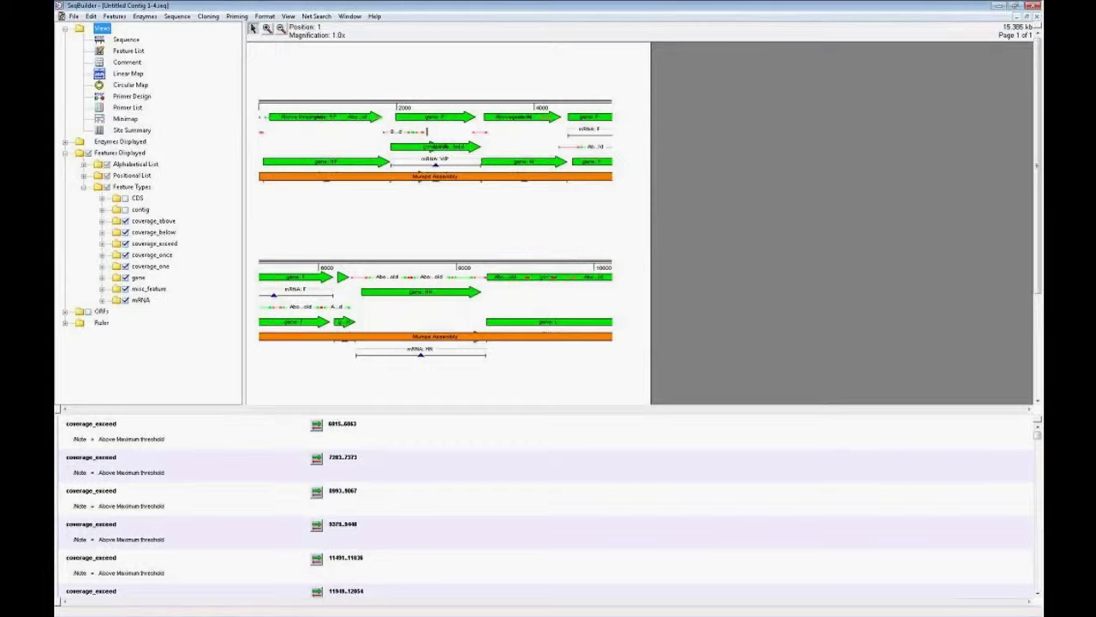
click(125, 300)
click(125, 267)
click(125, 255)
click(125, 243)
click(125, 232)
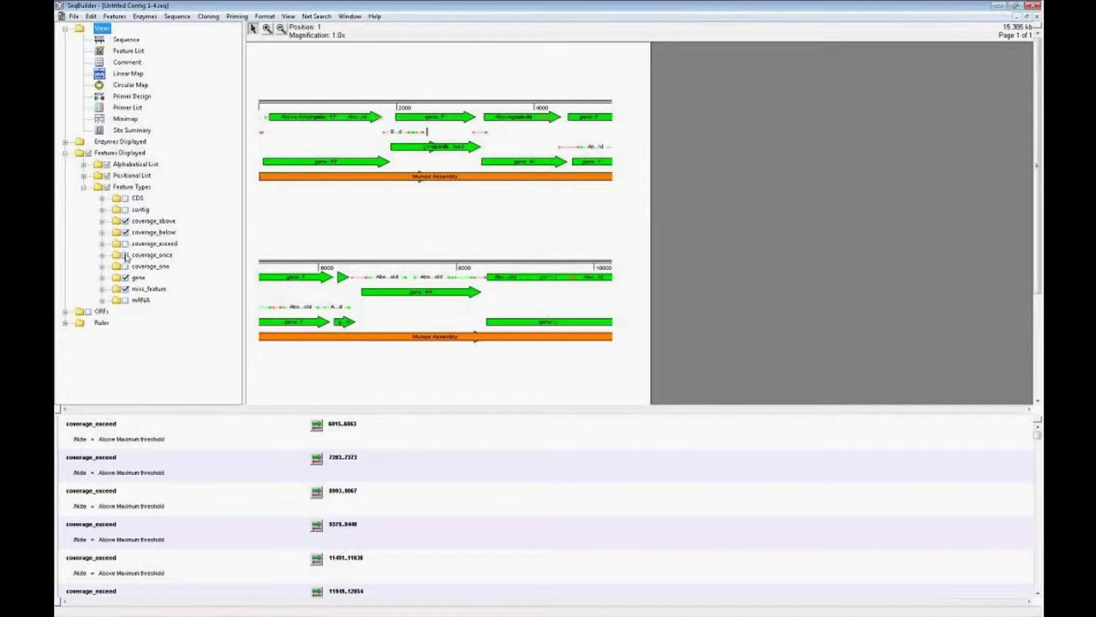
click(125, 221)
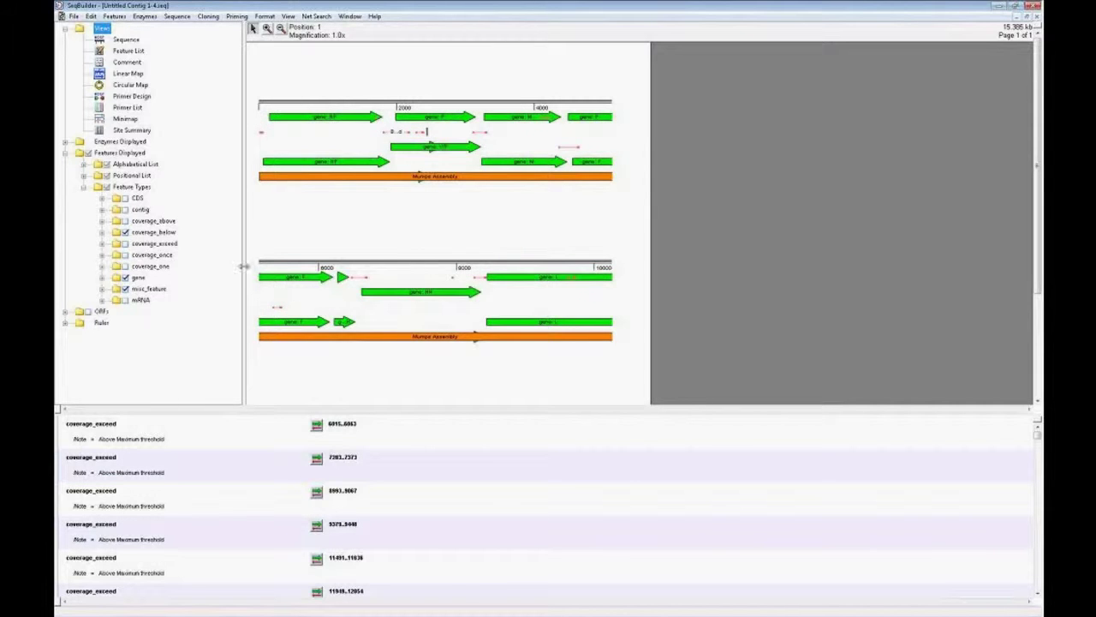
Select the V/P gene on the linear map and list the individual features under the gene type
click(471, 150)
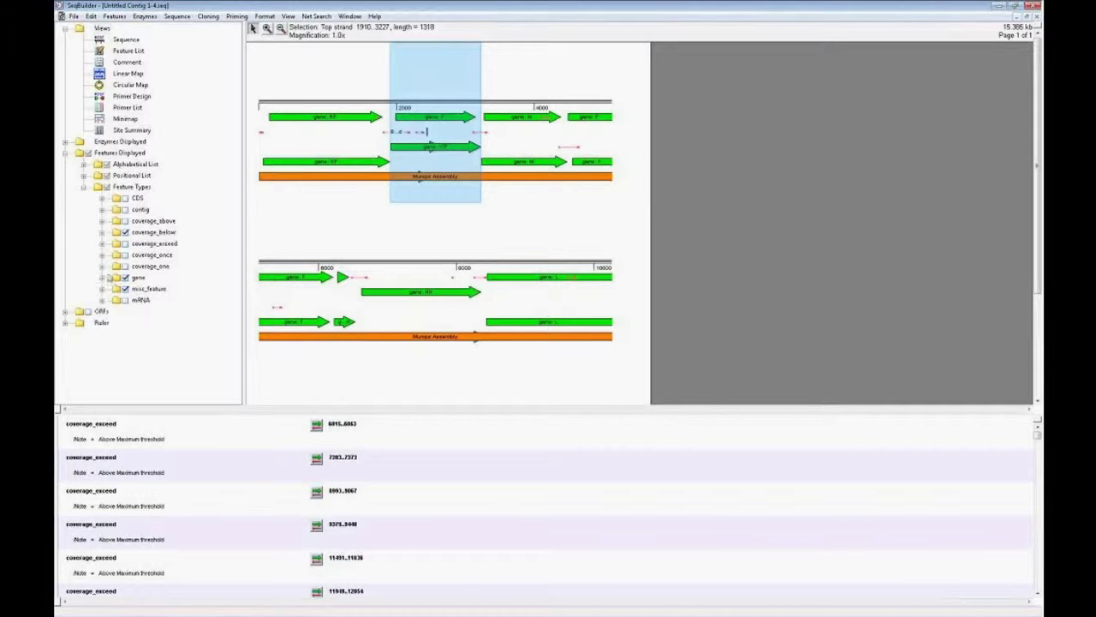
click(102, 278)
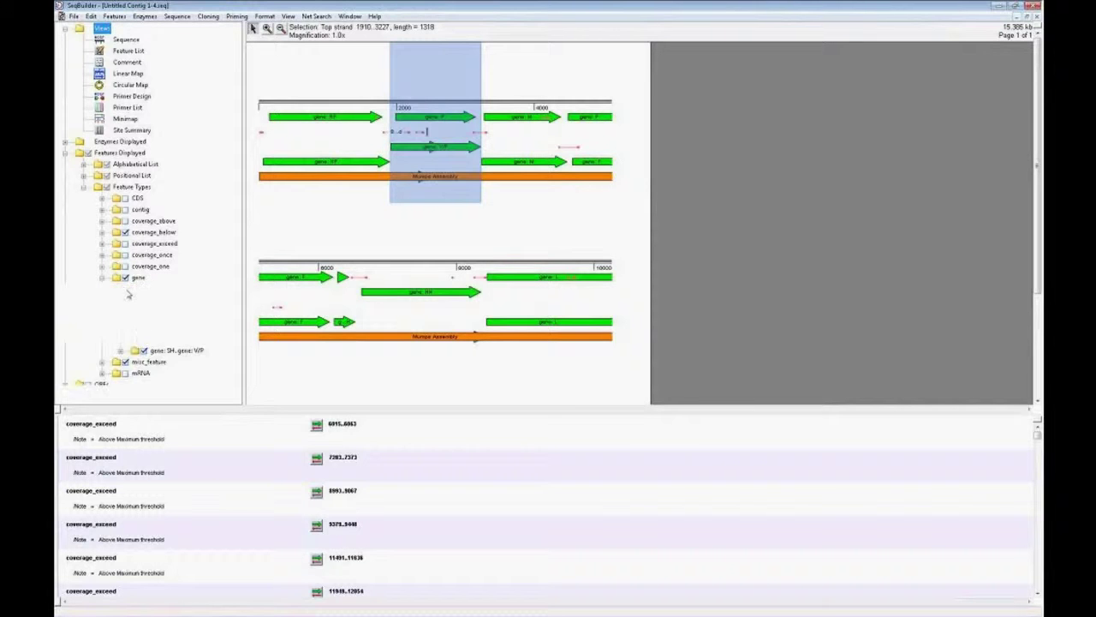
double_click(130, 292)
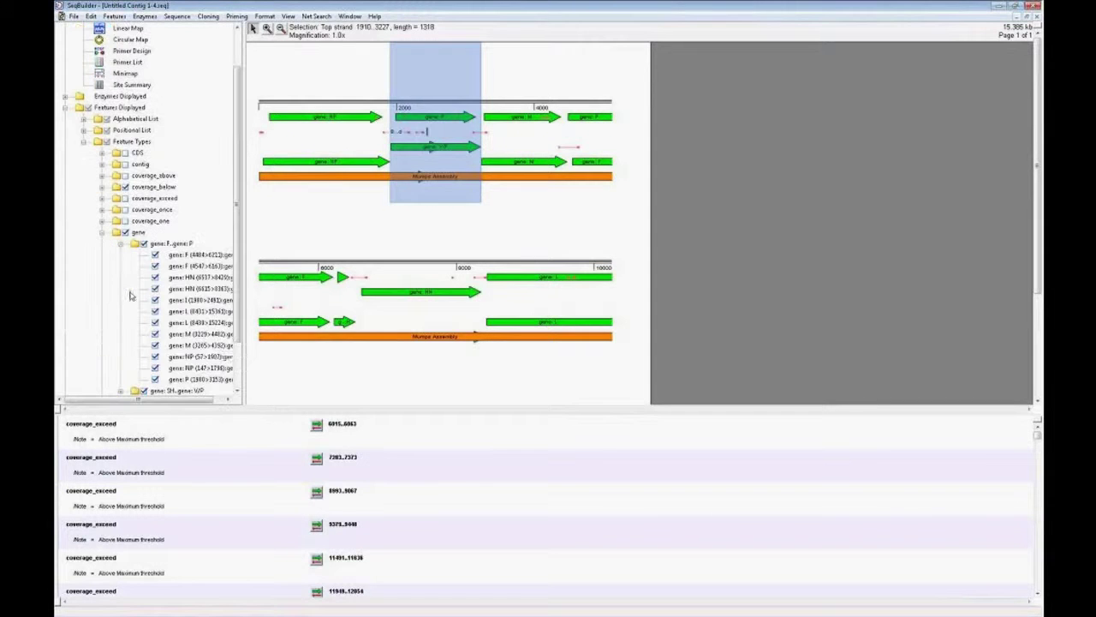
Move the lower NP gene arrow up to sit directly beneath the other NP gene arrow on the first map line
click(338, 165)
click(337, 165)
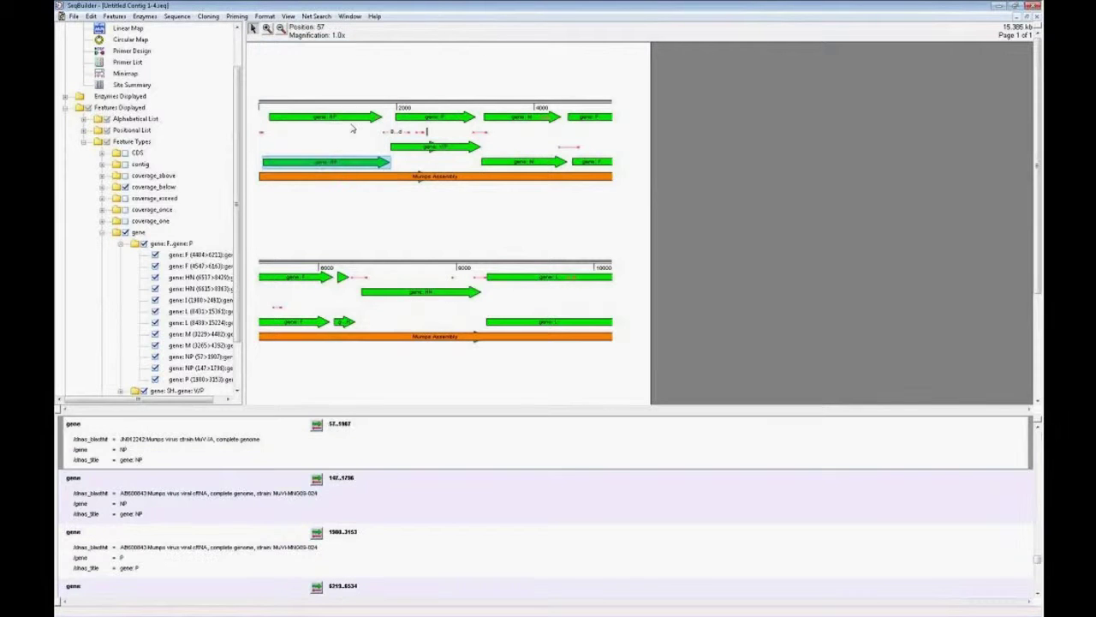
drag(343, 164, 348, 127)
click(262, 136)
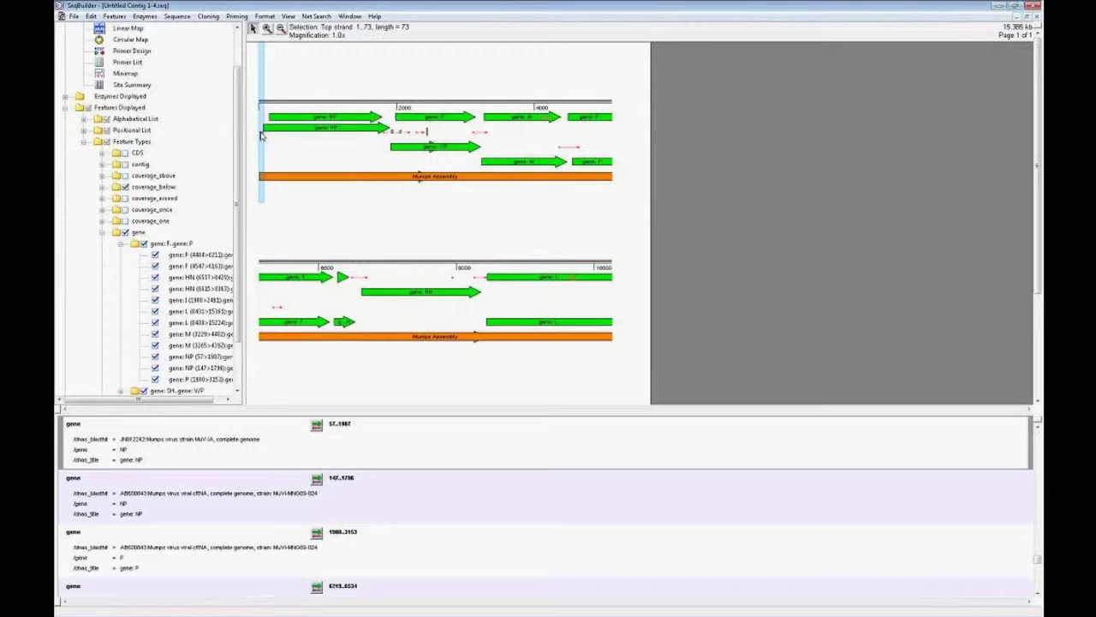
Move the Mumps Assembly feature bar above the ruler and look over the map down to its last line
click(338, 178)
drag(338, 179, 348, 90)
click(575, 224)
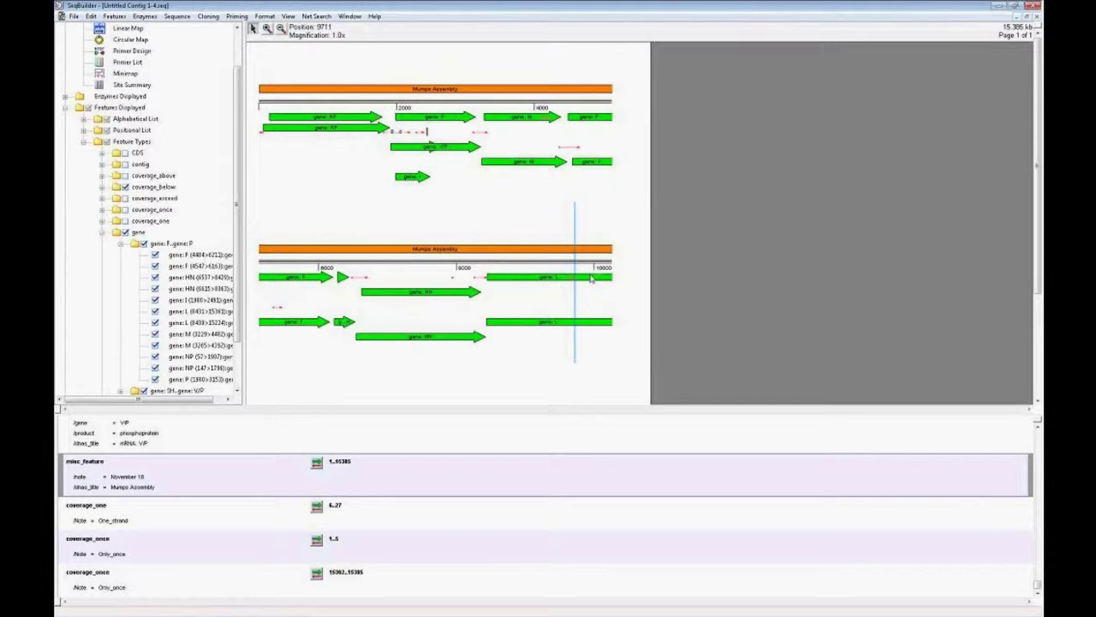
scroll(1033, 283, down, 3)
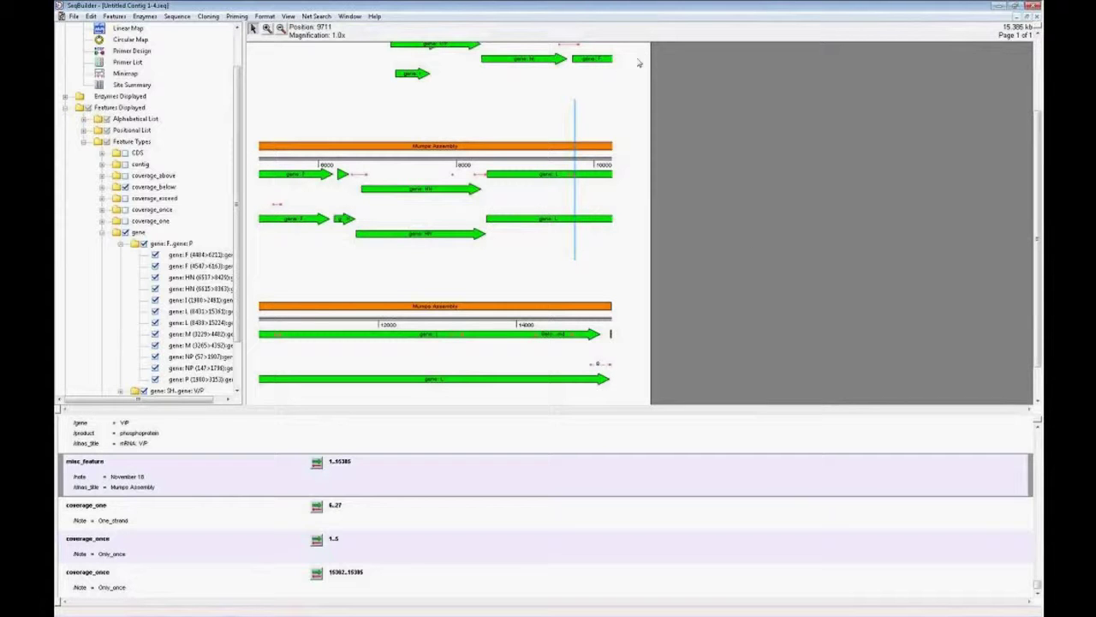
Minimize SeqBuilder to return to SeqMan Pro and enlarge the Strategy View of Contig 1 to show more reads
mouse_move(991, 611)
click(999, 6)
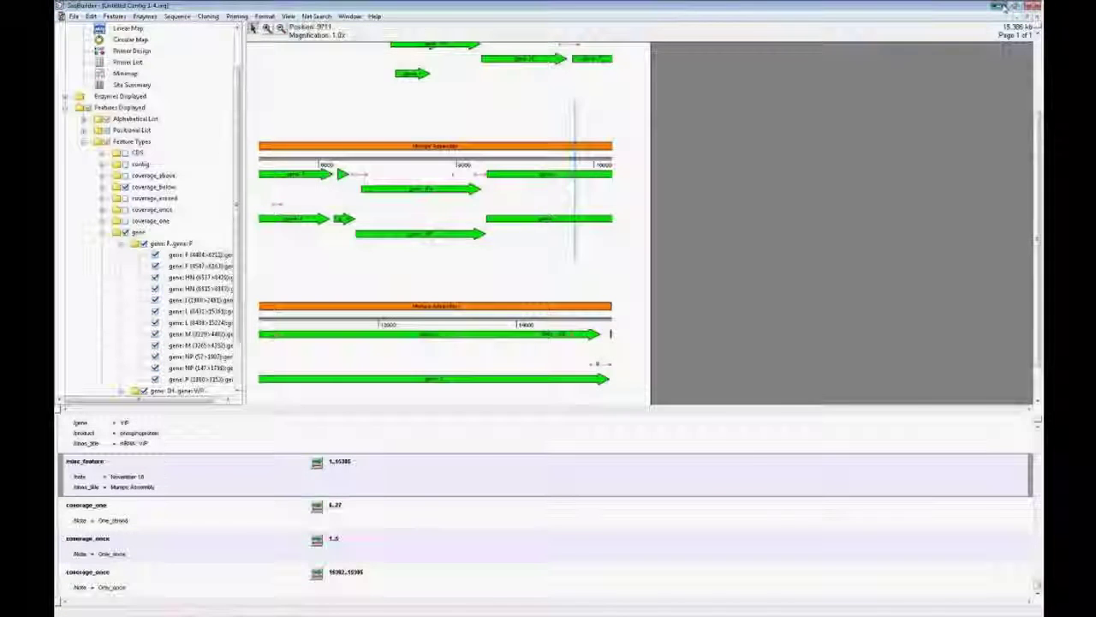
click(816, 205)
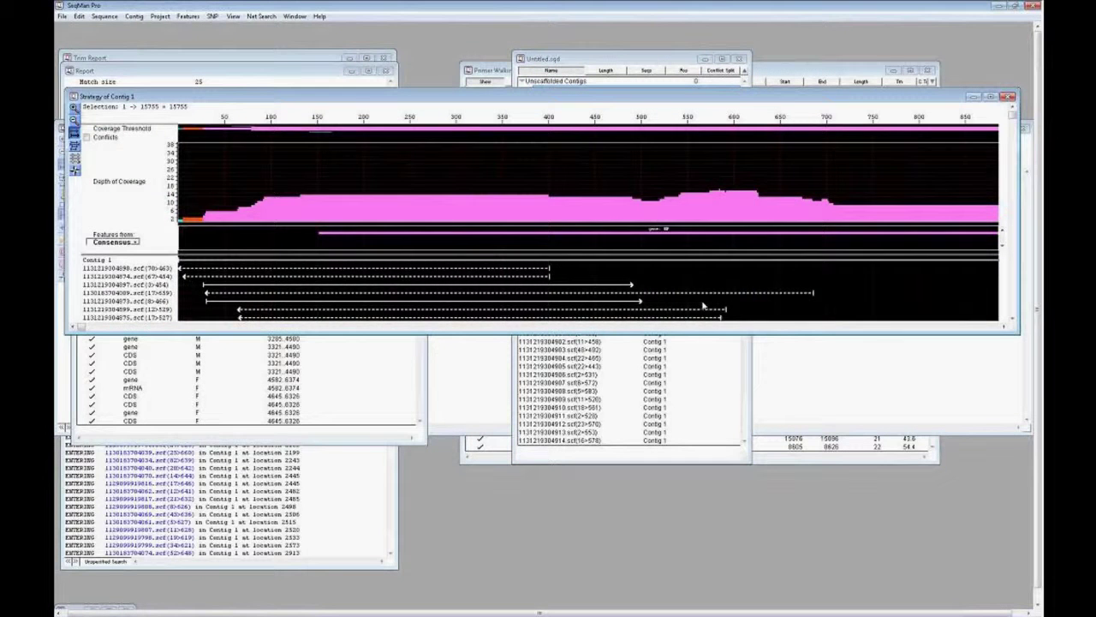
click(642, 288)
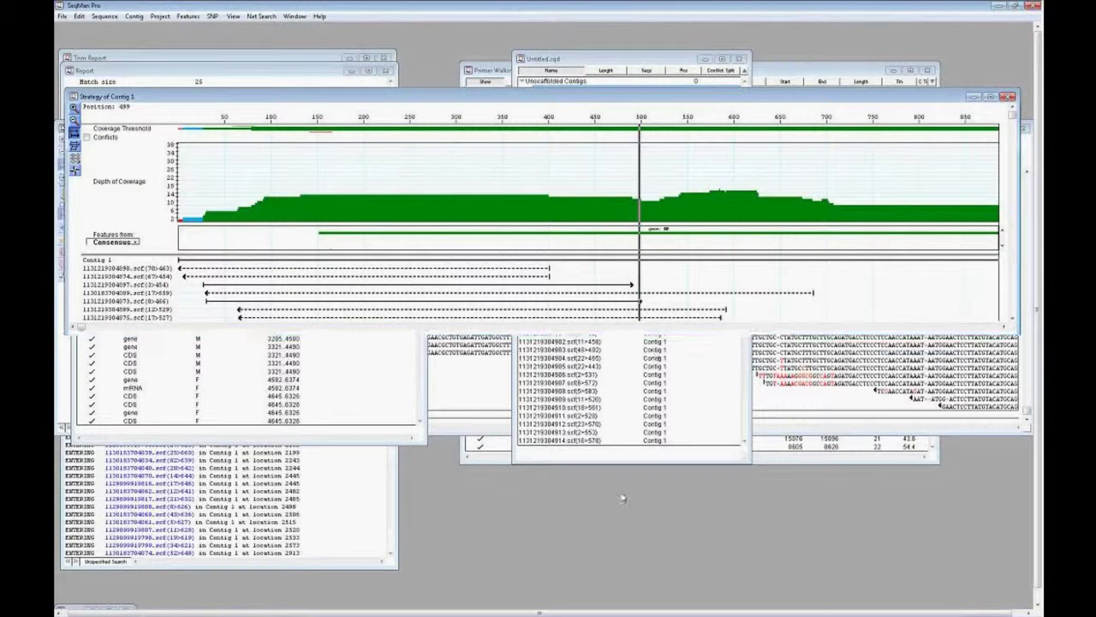
double_click(658, 331)
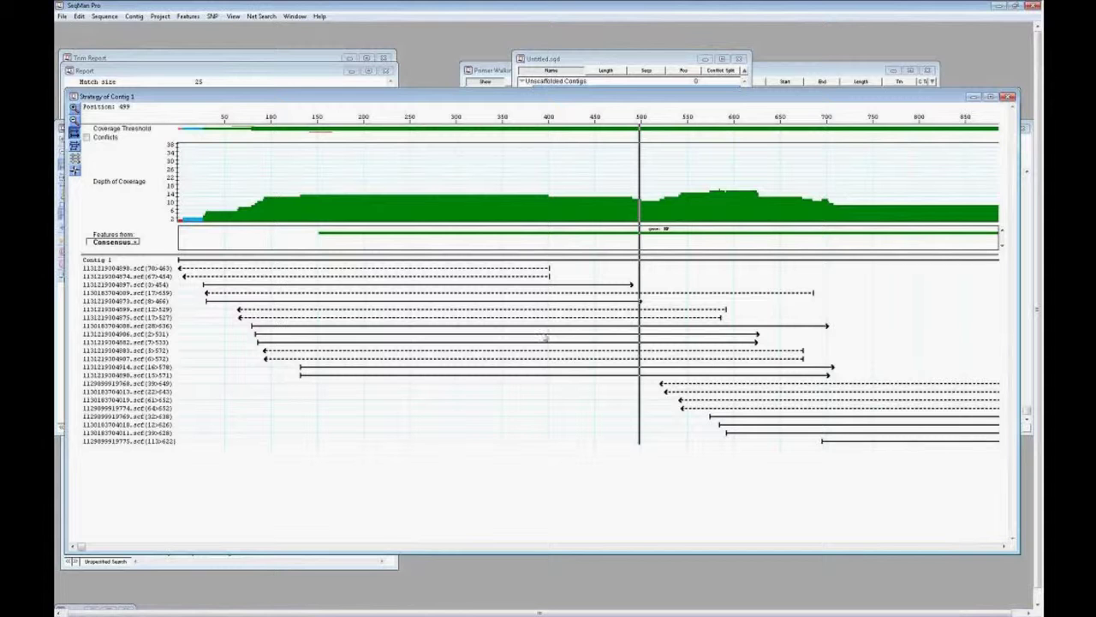
Examine the pair patterns in the project's Pair Specifier parameters, trying sample_1 <> sample_1, and discard the change
click(164, 17)
click(180, 77)
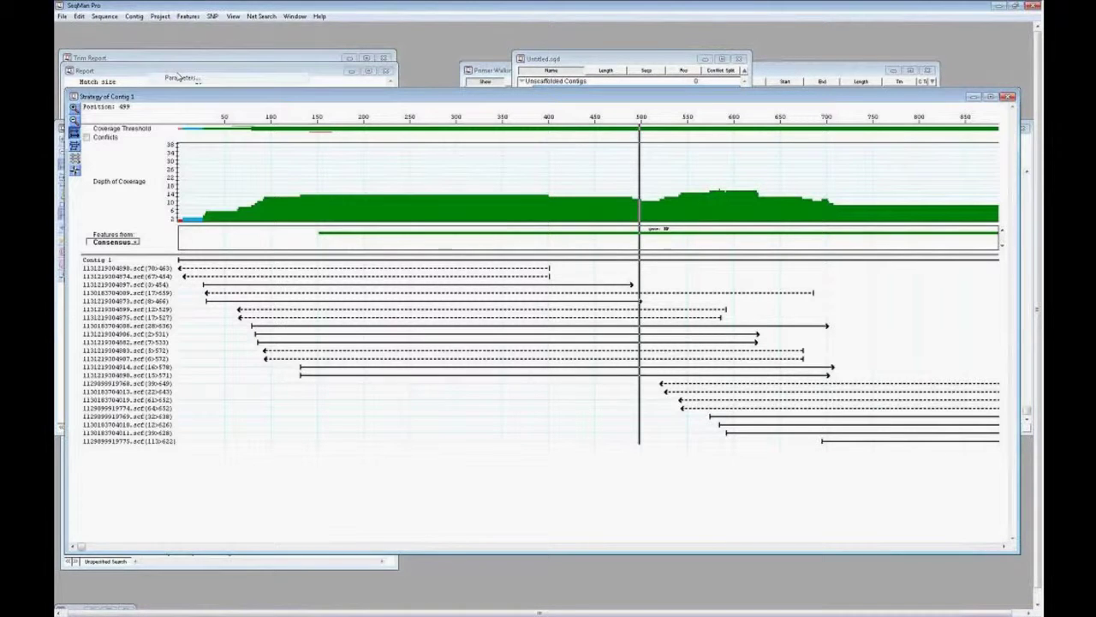
click(559, 225)
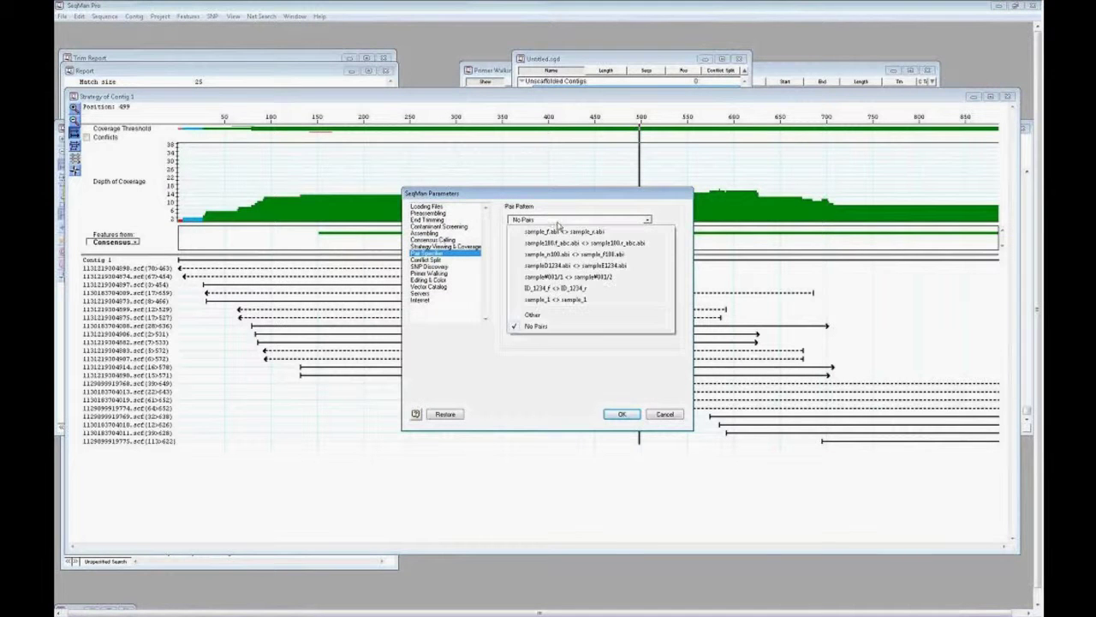
click(582, 299)
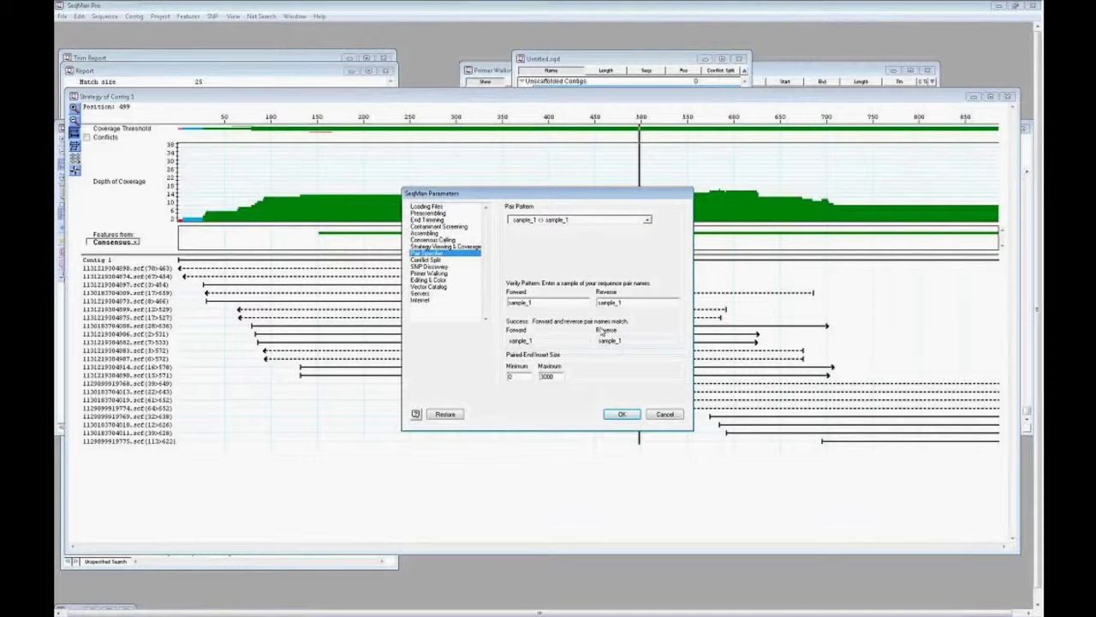
click(666, 416)
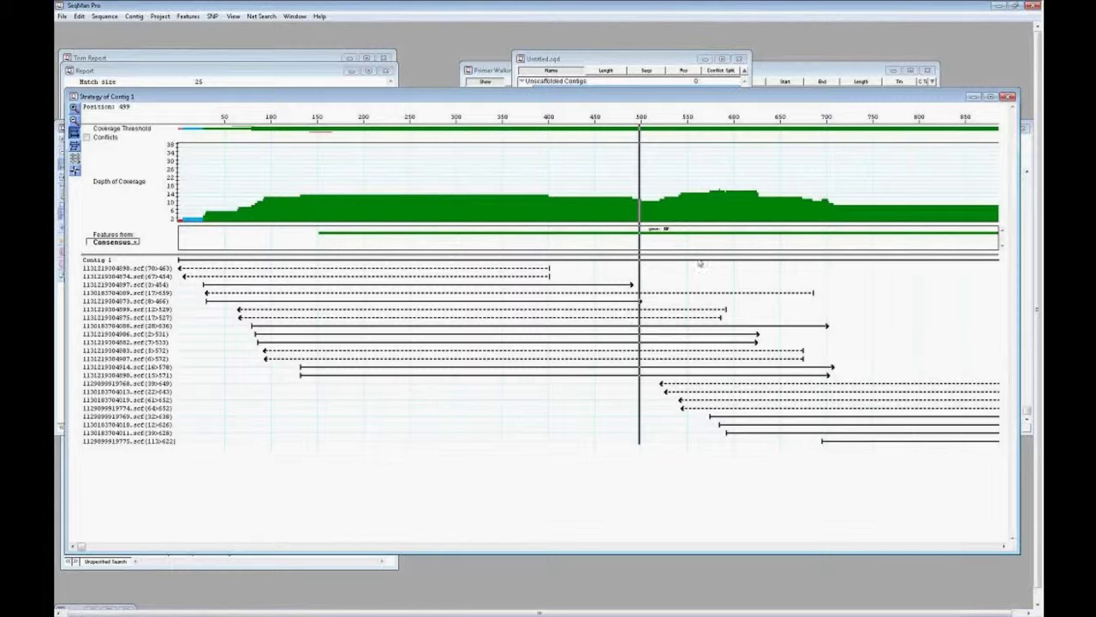
Open the Vector Catalog from the project window, examine how a new vector sequence is chosen, and close it without adding one
click(650, 65)
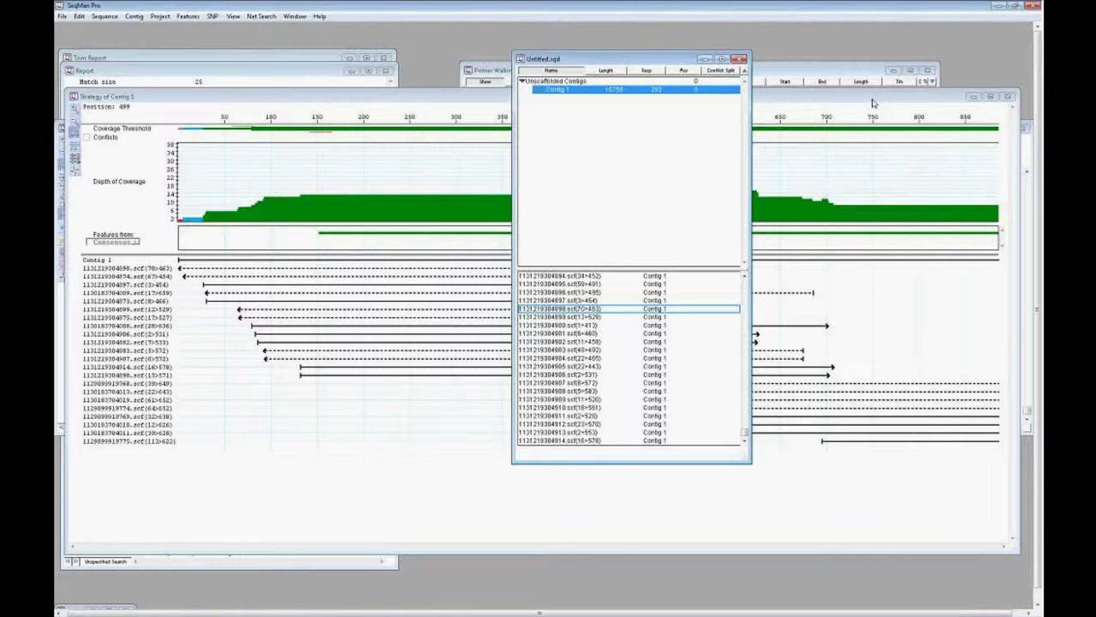
click(159, 17)
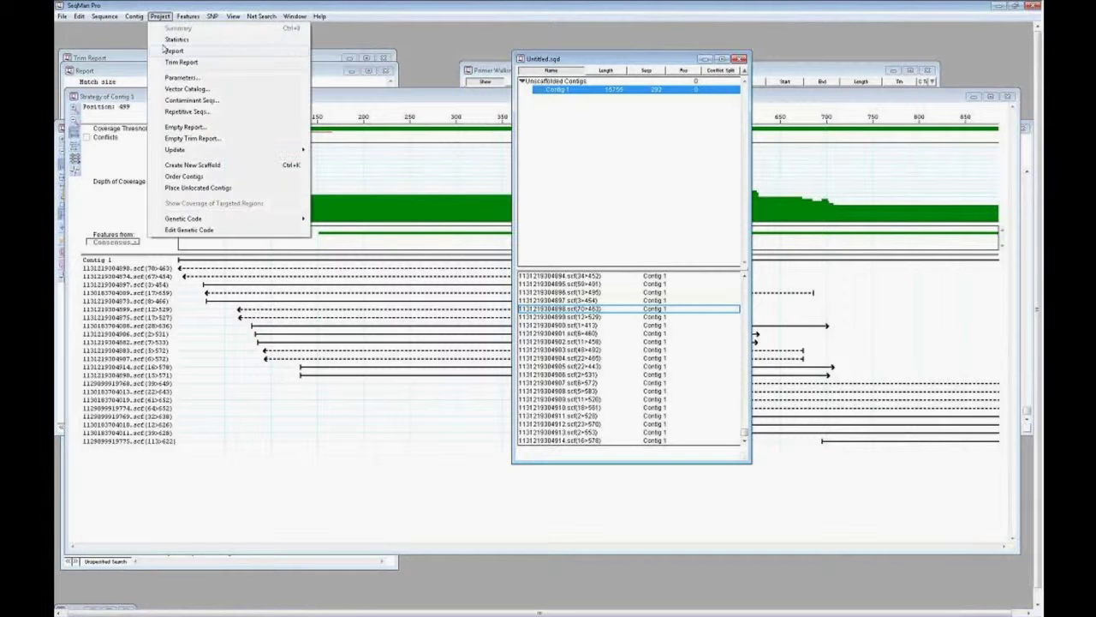
click(172, 90)
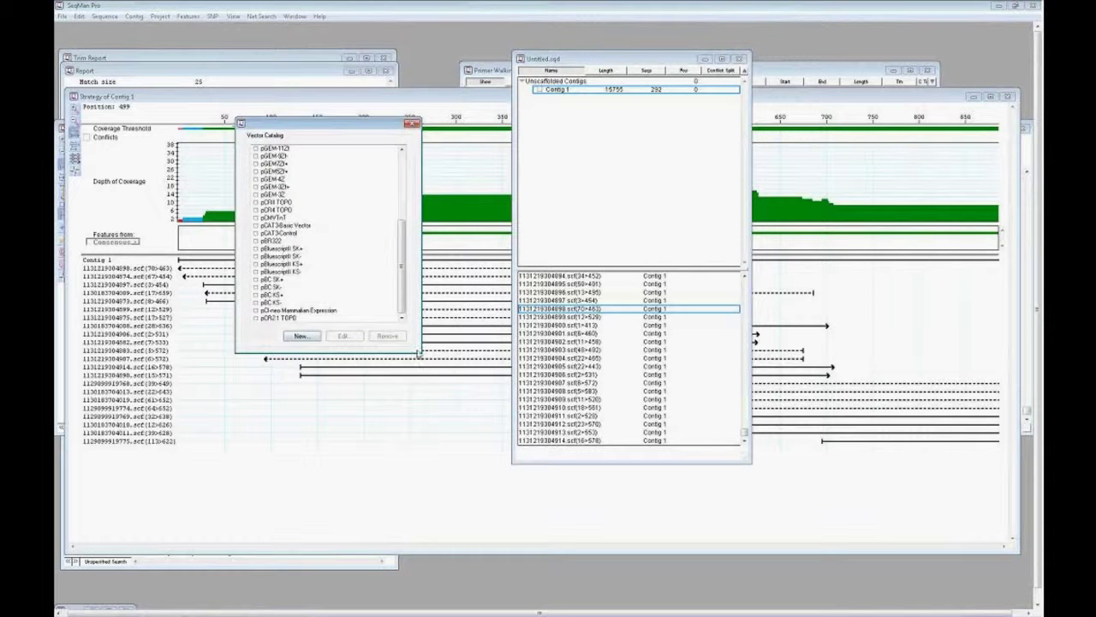
click(314, 339)
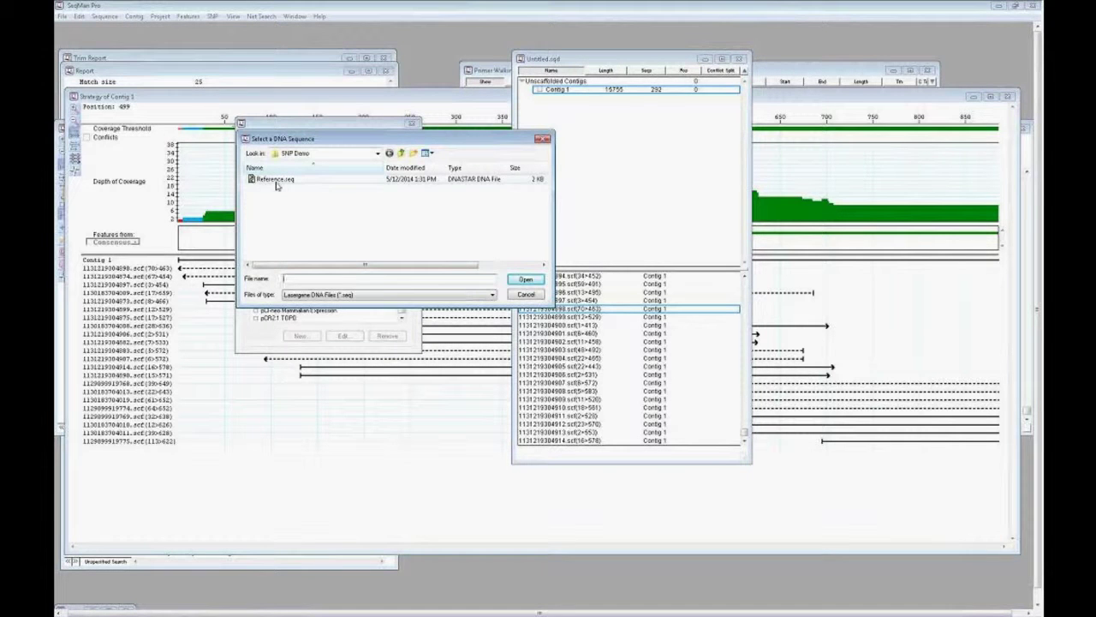
click(525, 296)
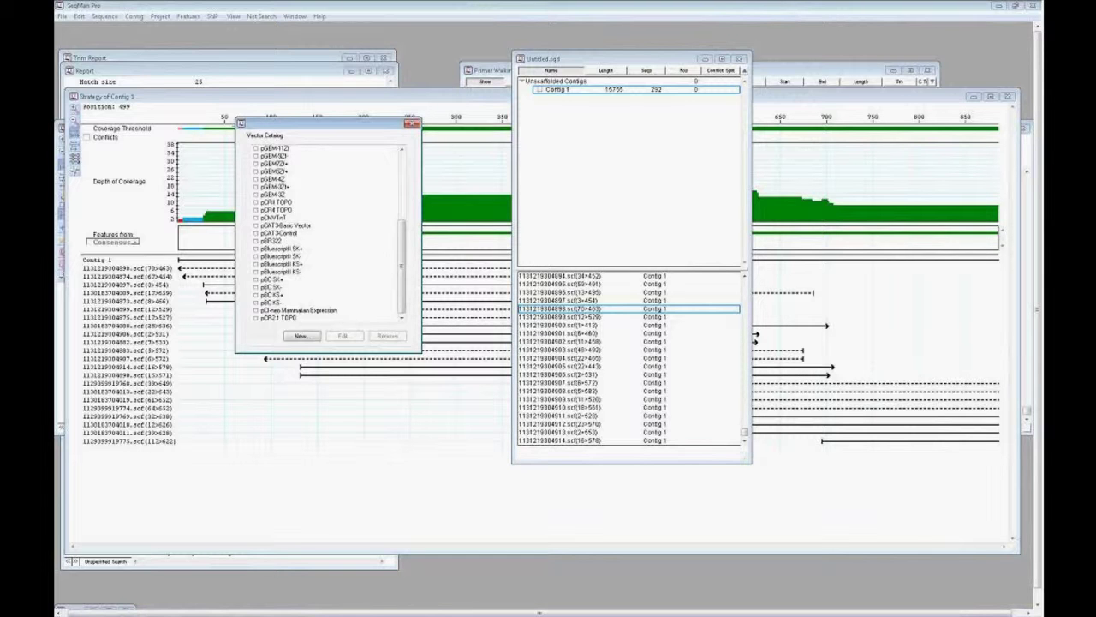
click(412, 124)
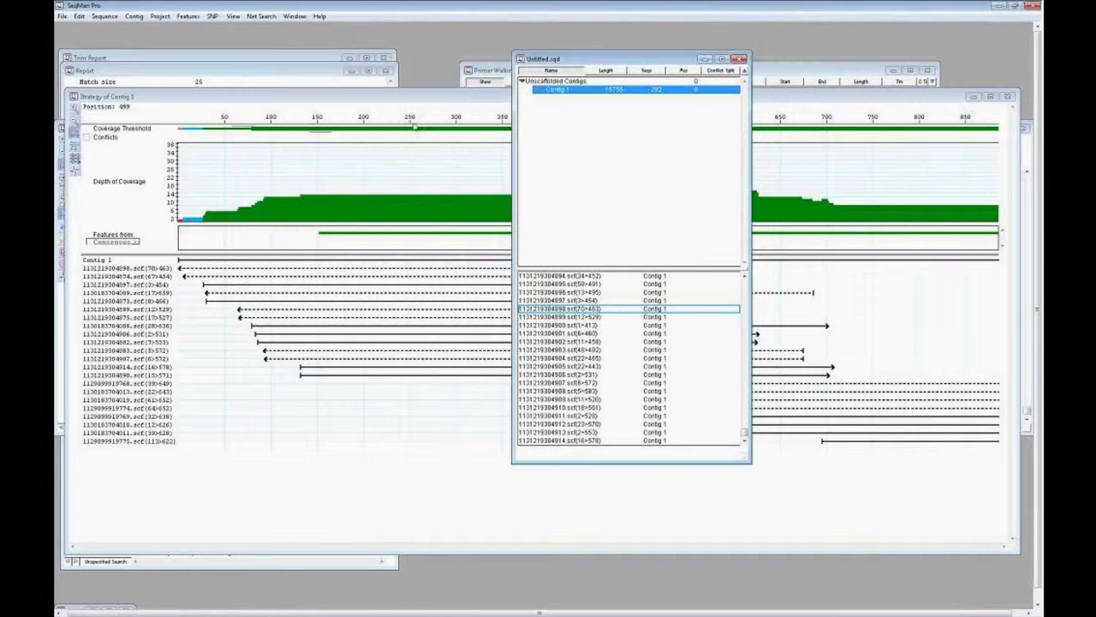
Close the mumps project without saving the changes and create a new assembly project
click(738, 60)
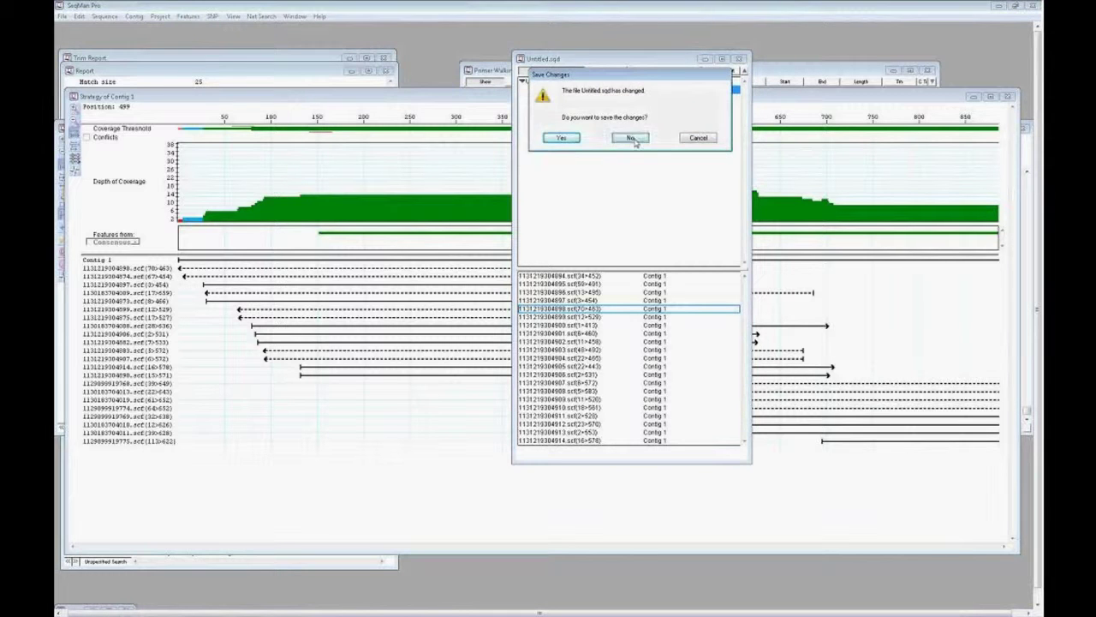
click(631, 138)
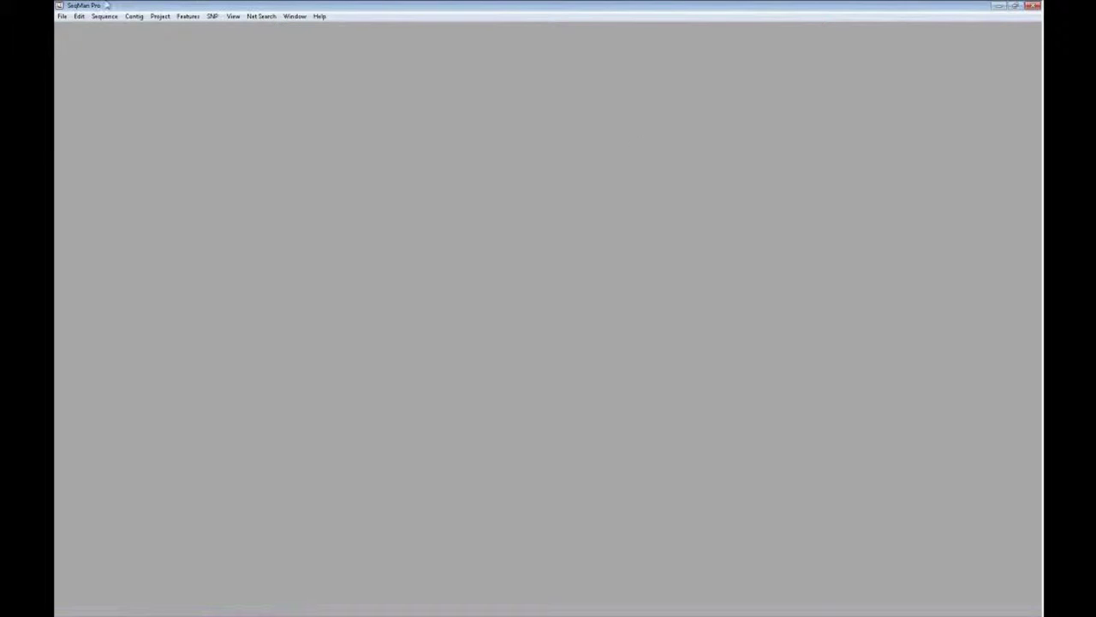
click(62, 16)
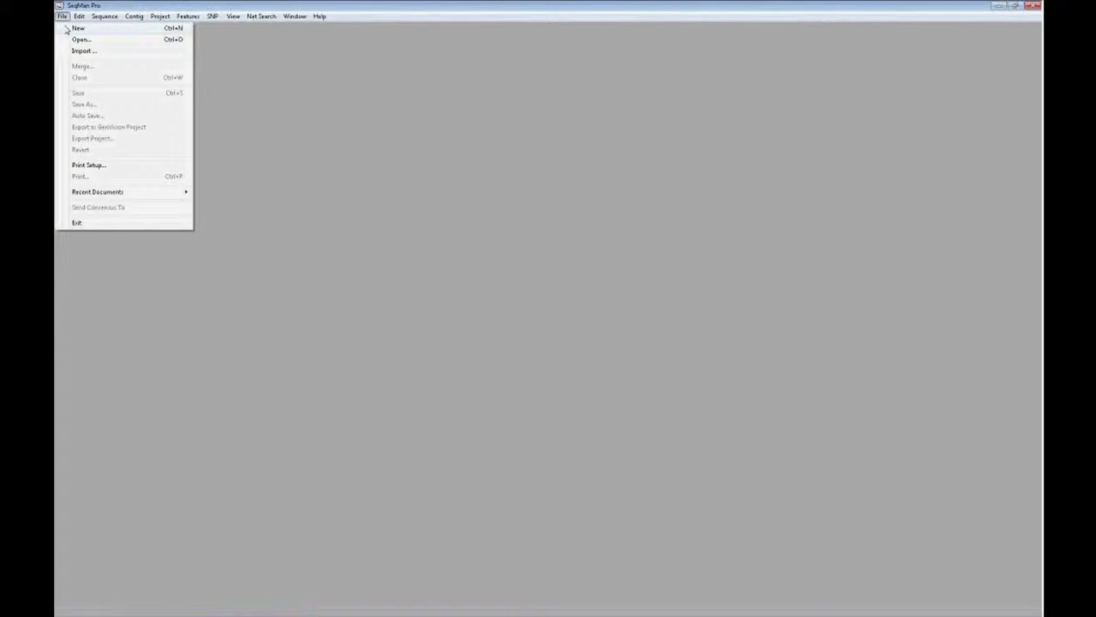
click(67, 29)
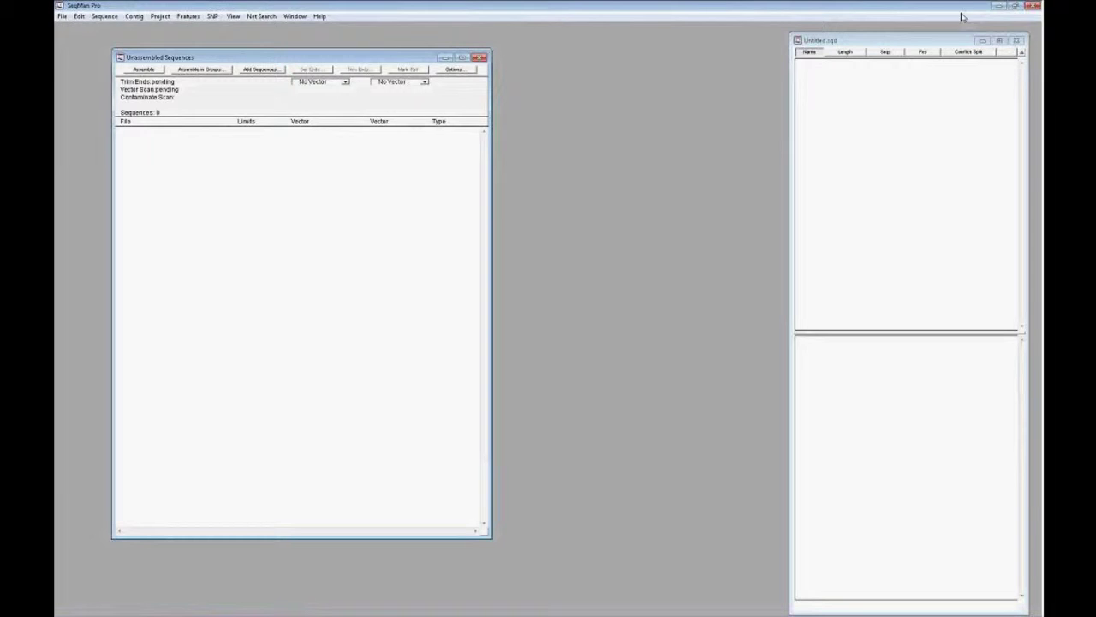
Add all four influenza FAS and QUAL files from the Sanger_influenza_NCBI Data folder to the unassembled sequences
mouse_move(480, 612)
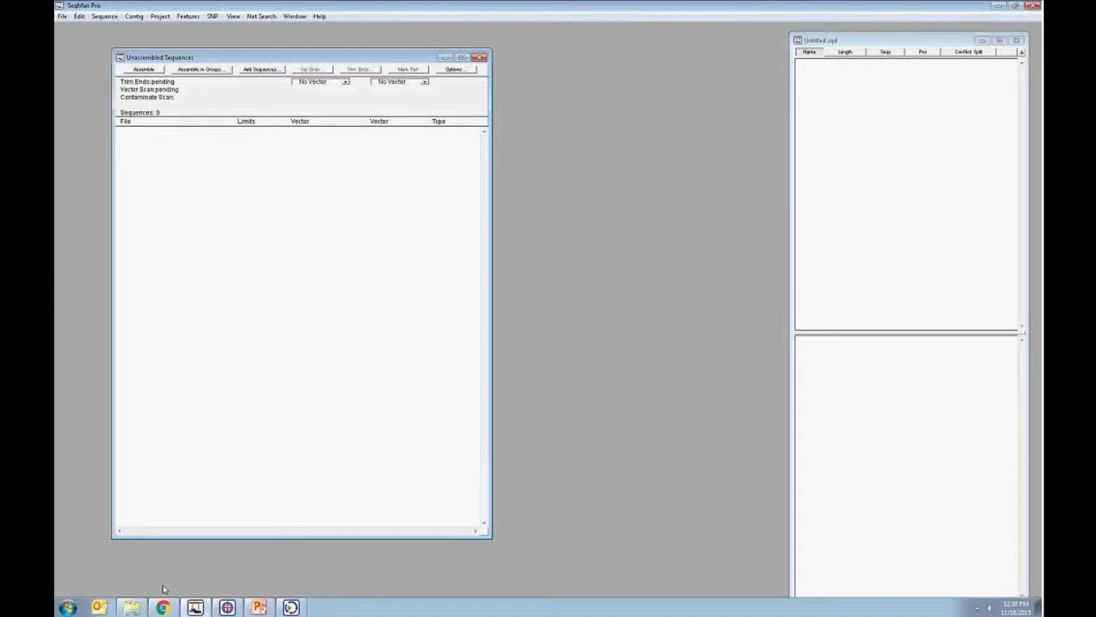
click(133, 604)
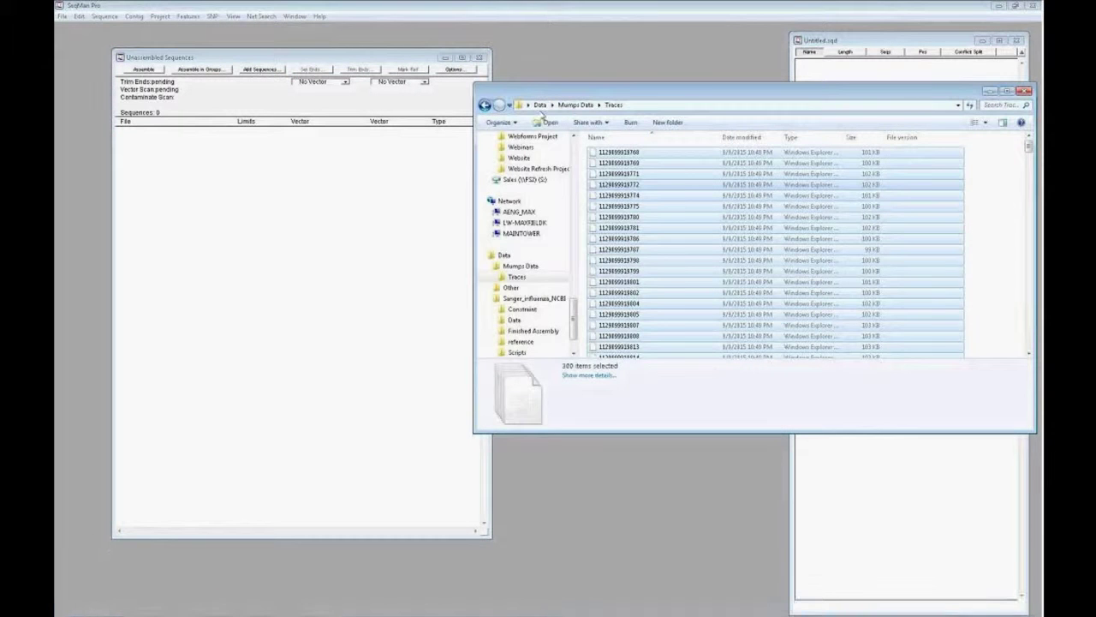
click(540, 105)
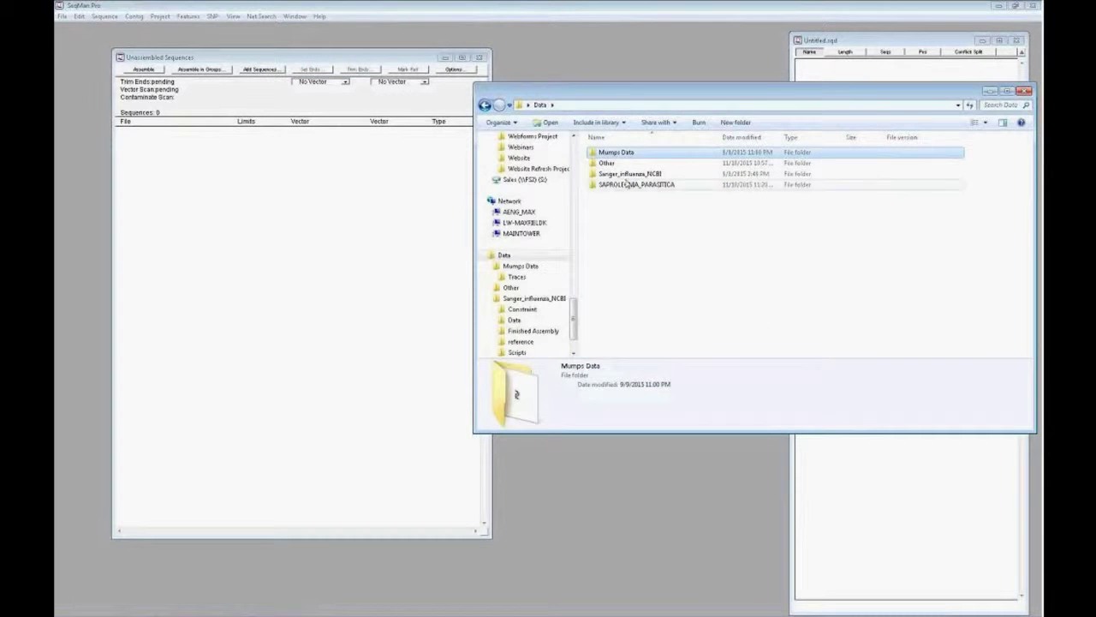
double_click(629, 174)
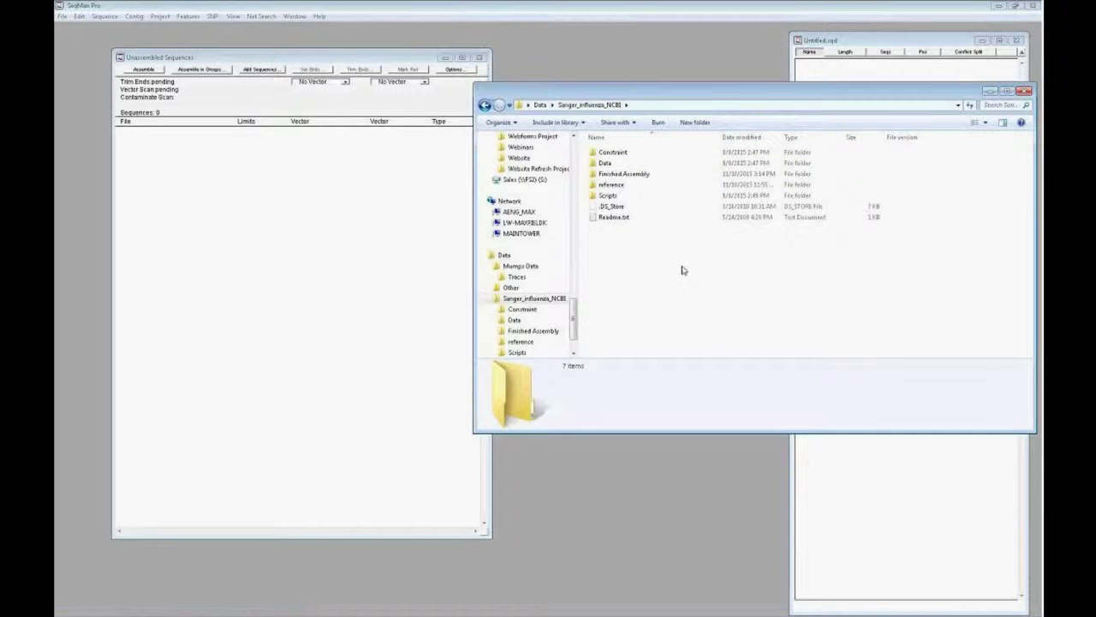
double_click(648, 165)
key(ctrl+a)
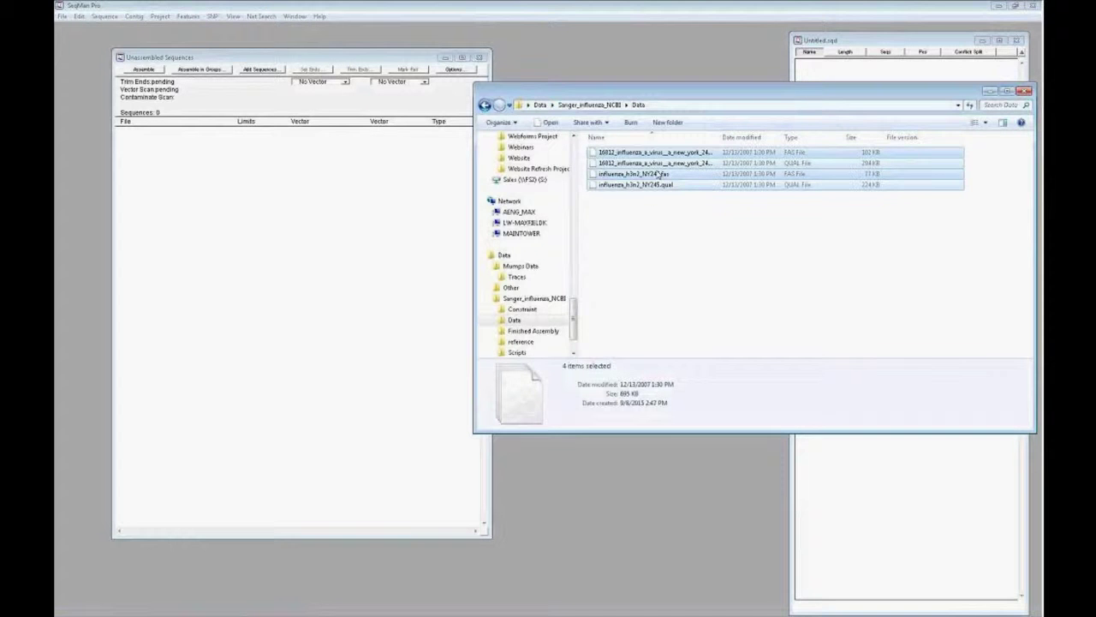
drag(664, 174, 283, 178)
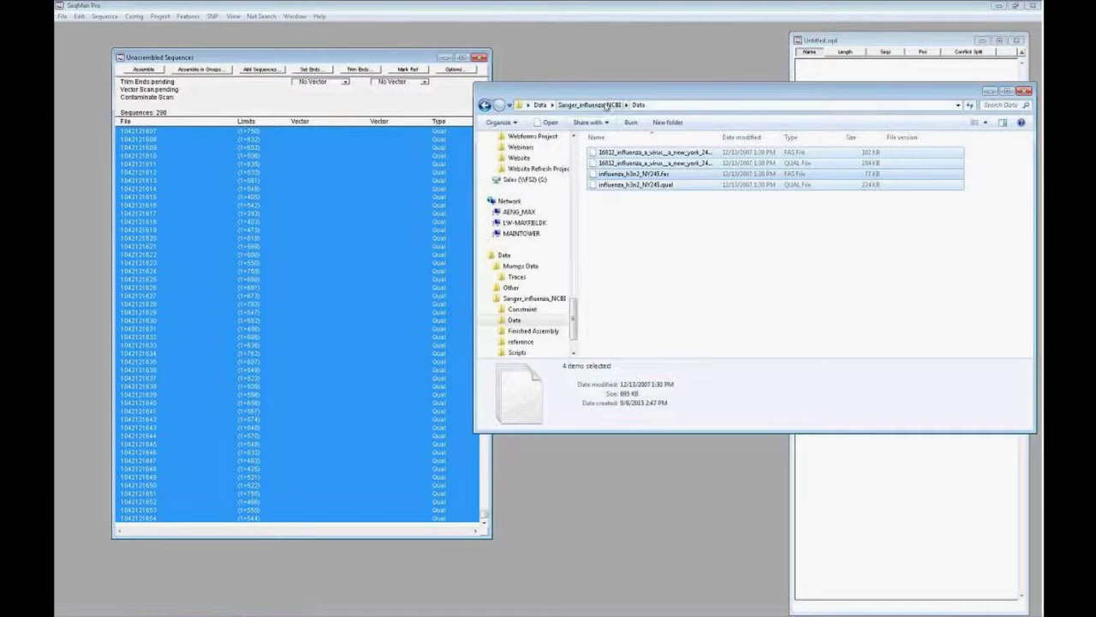
Add Segment1.seq through Segment8.seq from the Sanger_influenza_NCBI reference folder to the unassembled sequences
click(606, 105)
double_click(619, 184)
drag(616, 298, 317, 231)
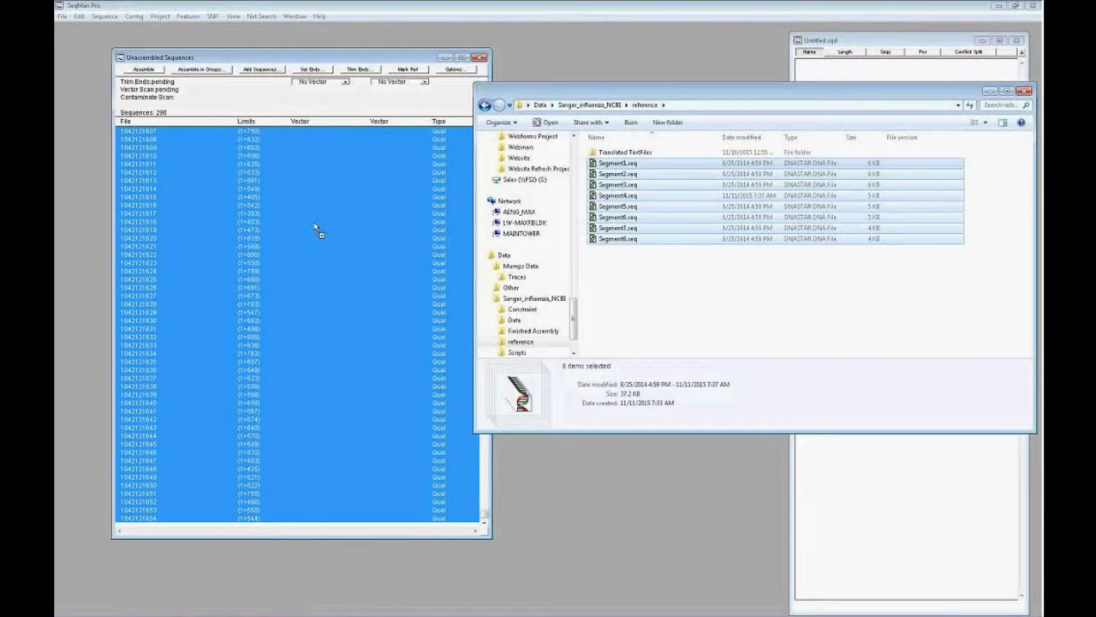
drag(317, 231, 316, 229)
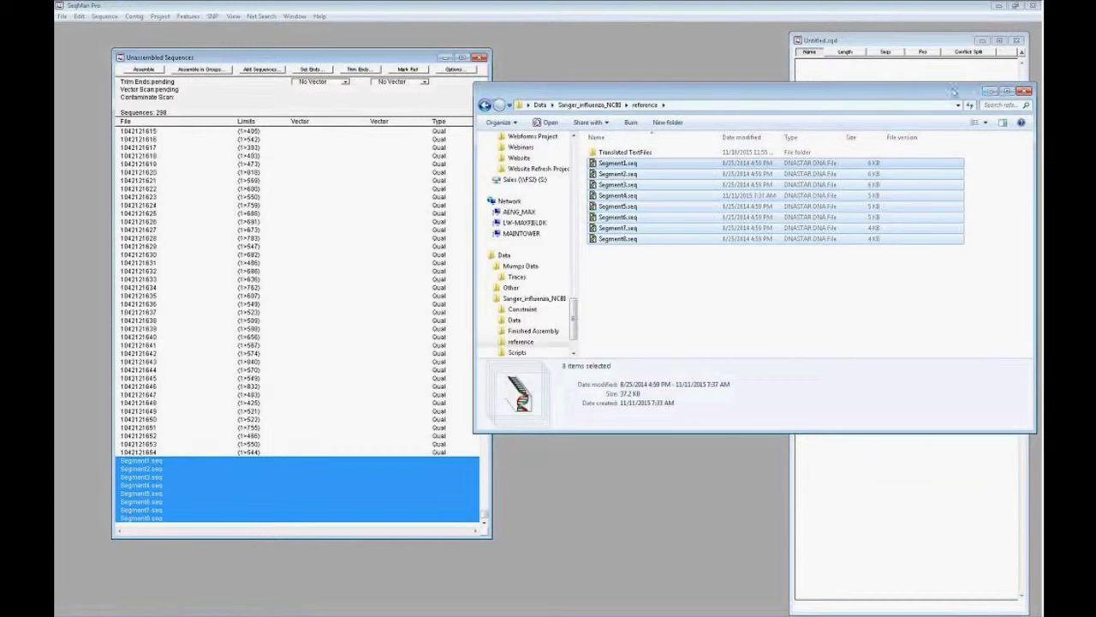
Enlarge the Unassembled Sequences window and mark Segment1.seq through Segment8.seq as reference sequences
click(532, 458)
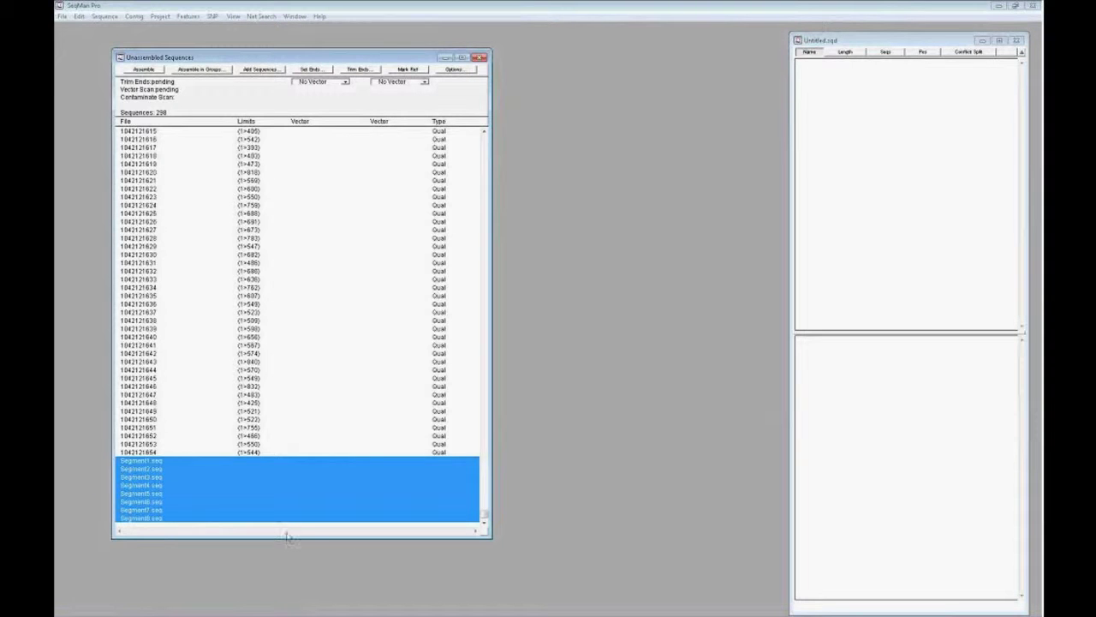
drag(297, 539, 296, 581)
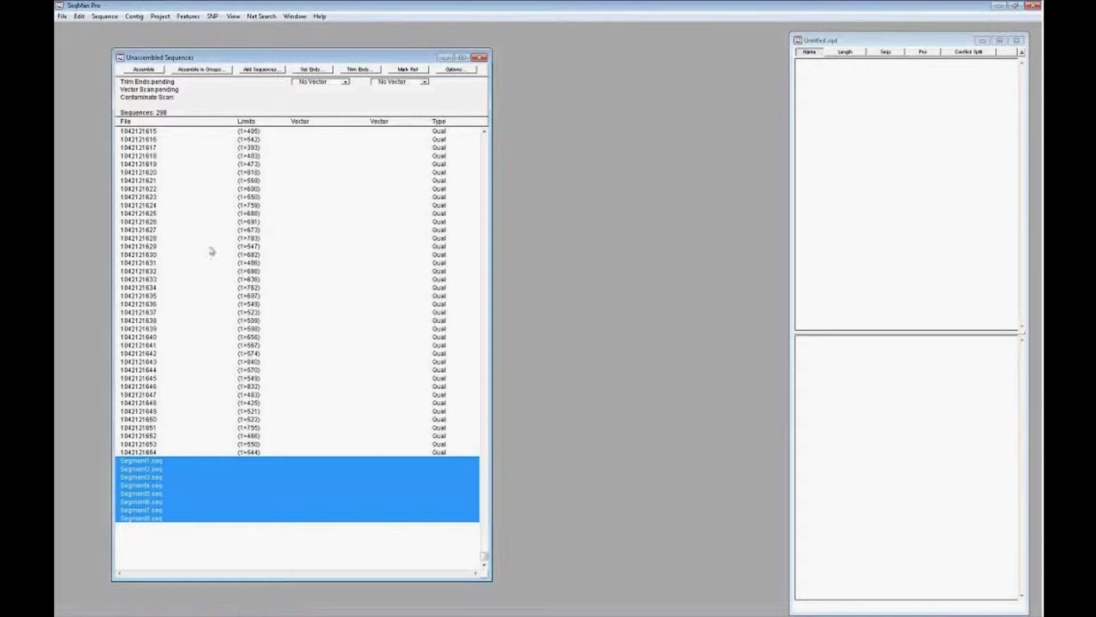
click(408, 68)
click(237, 454)
Assign the Janus vector to all unassembled sequences and assemble them
scroll(237, 454, up, 20)
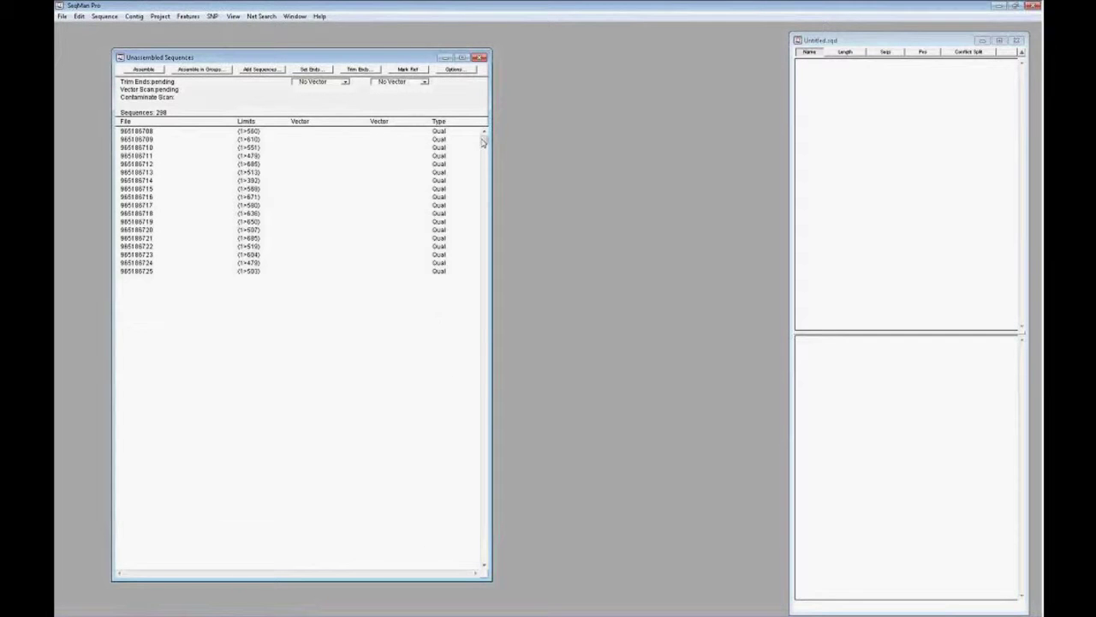
key(ctrl+a)
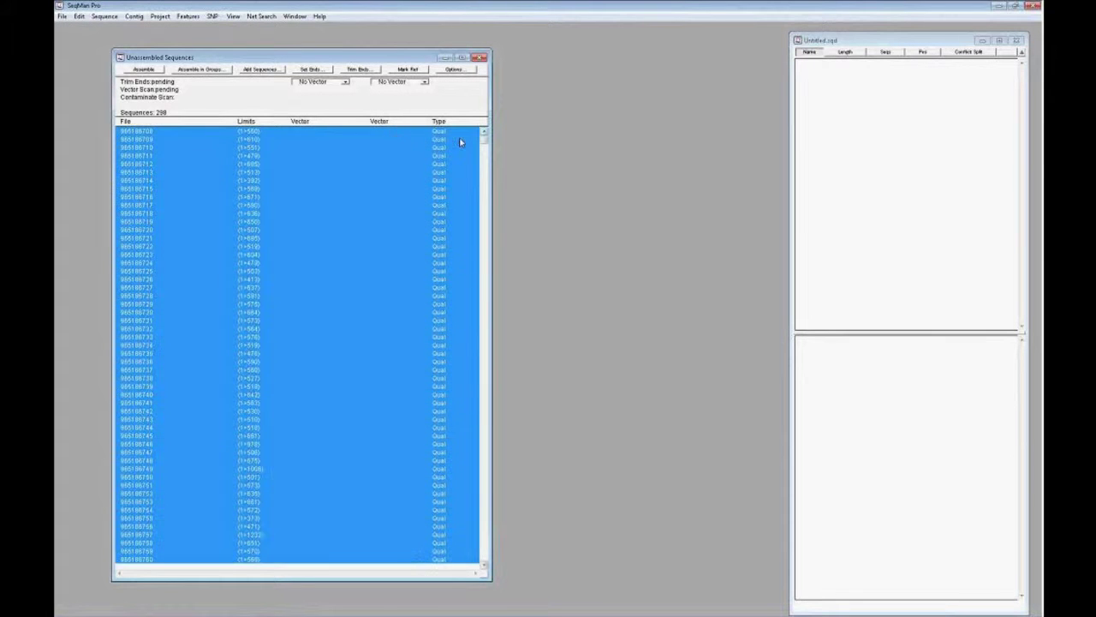
click(339, 83)
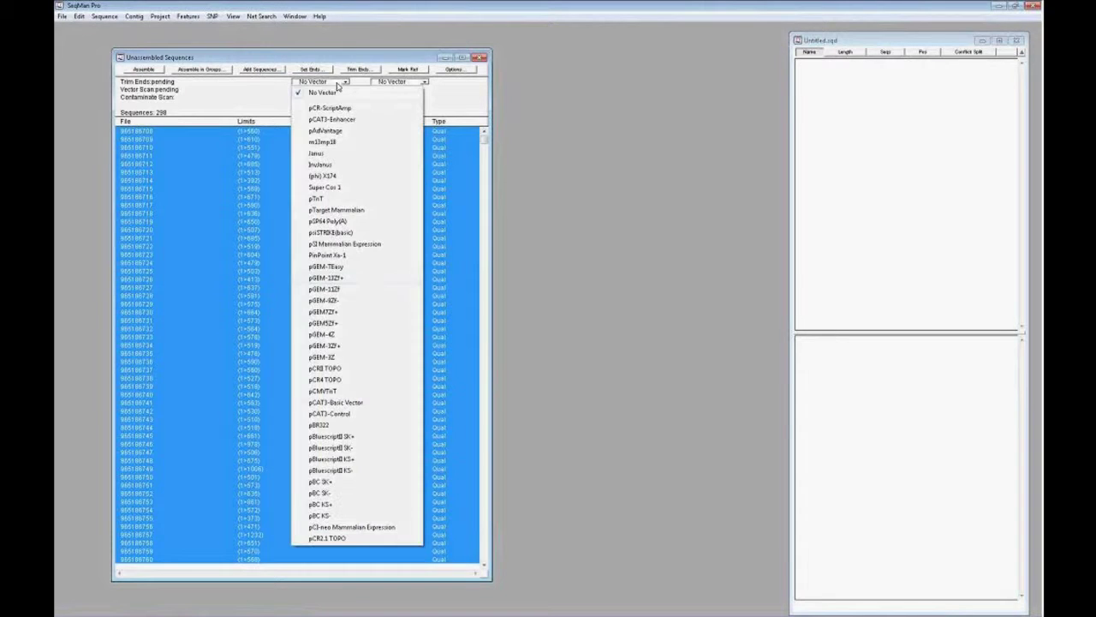
click(330, 155)
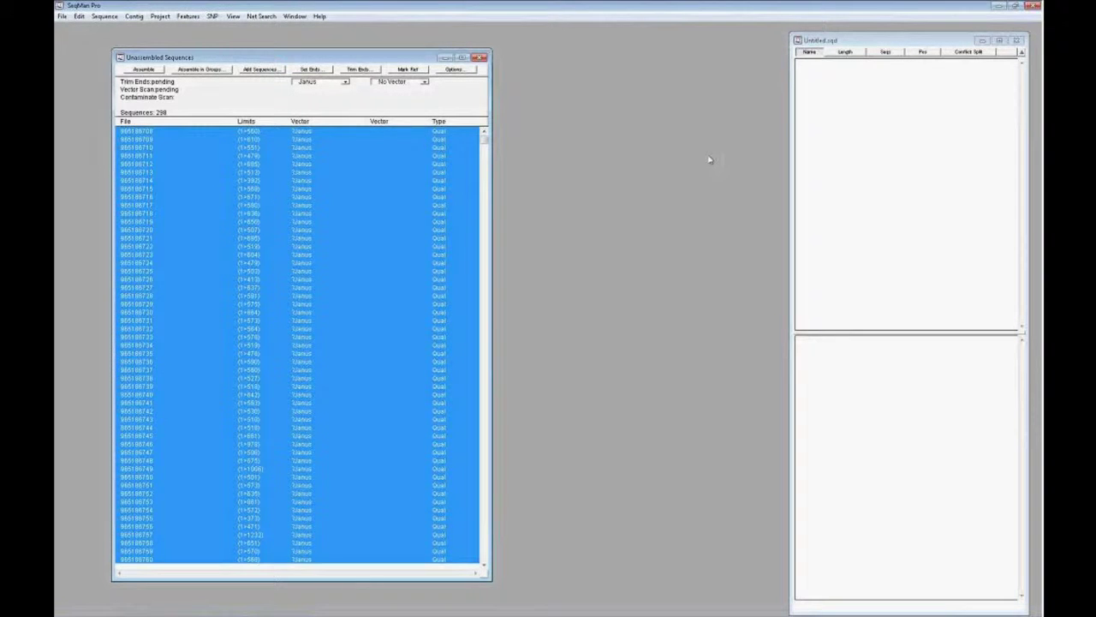
click(134, 72)
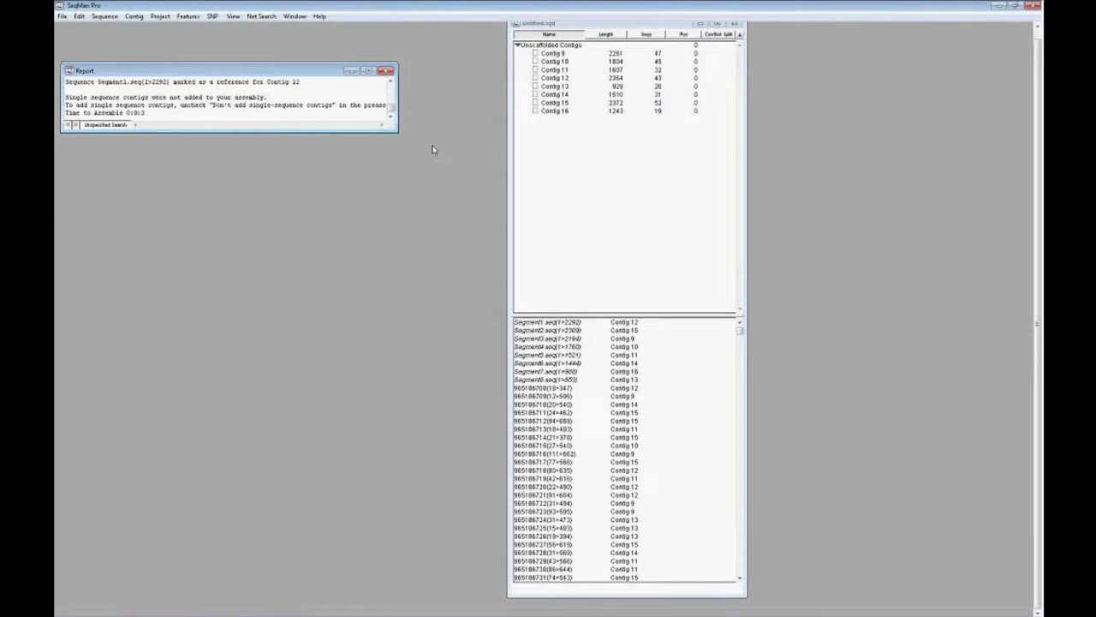
Examine the enlarged assembly report and the project's Trim Report, and close both reports
drag(398, 133, 451, 86)
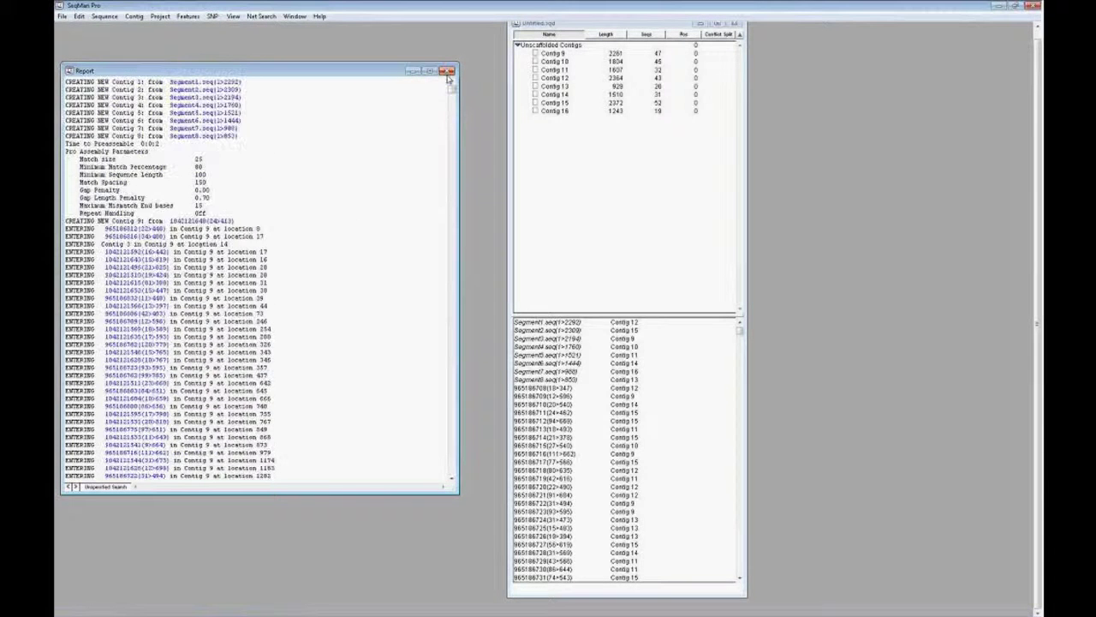
click(168, 16)
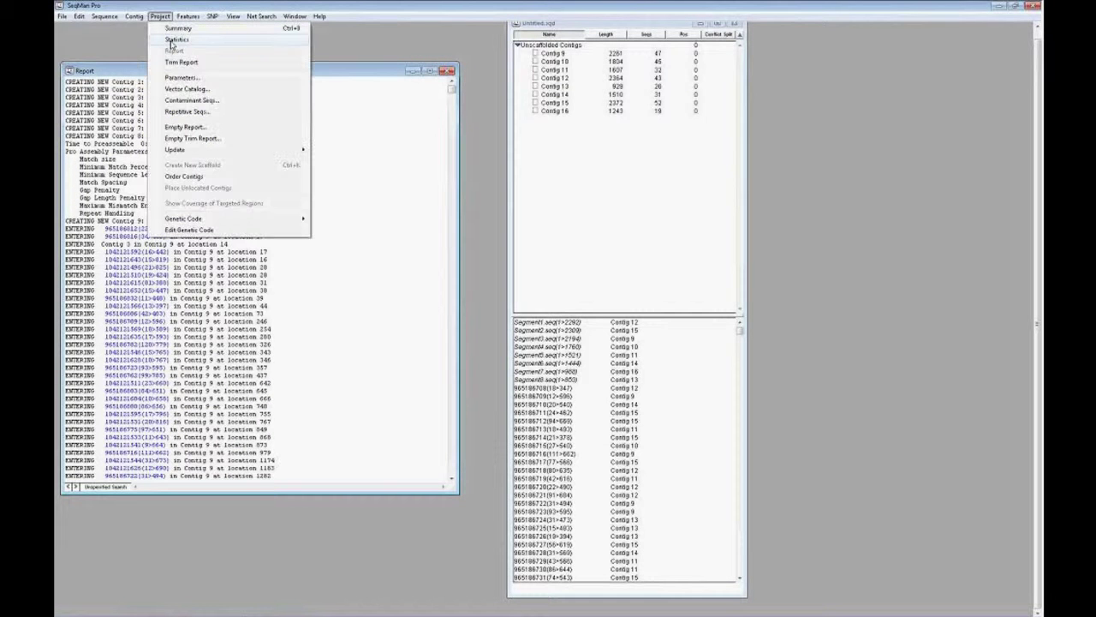
click(178, 62)
drag(254, 114, 253, 442)
drag(255, 396, 257, 546)
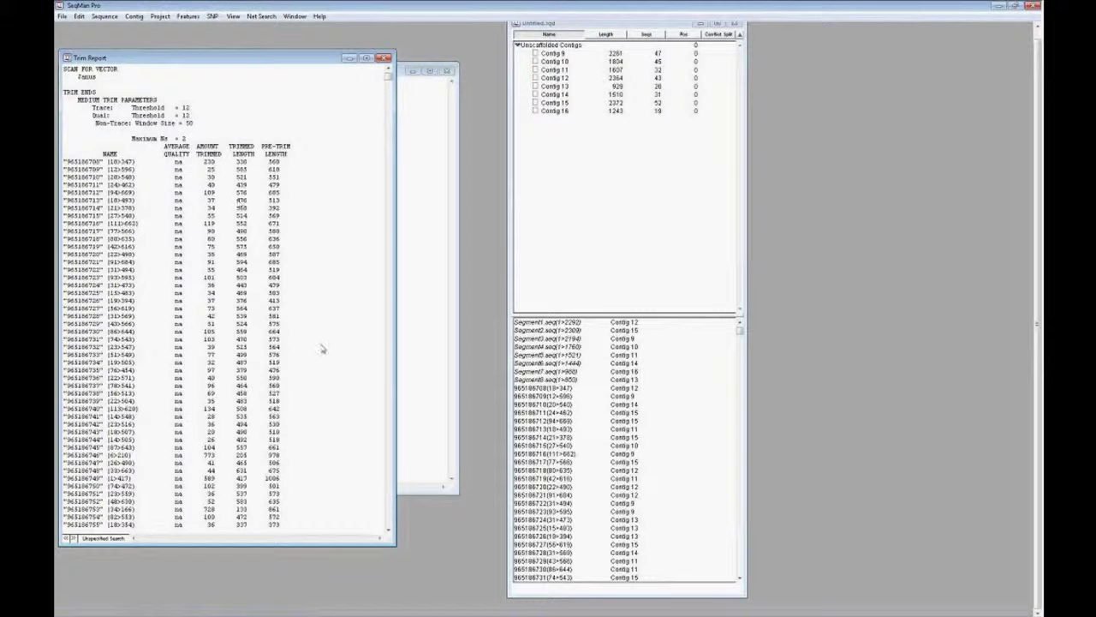
click(384, 58)
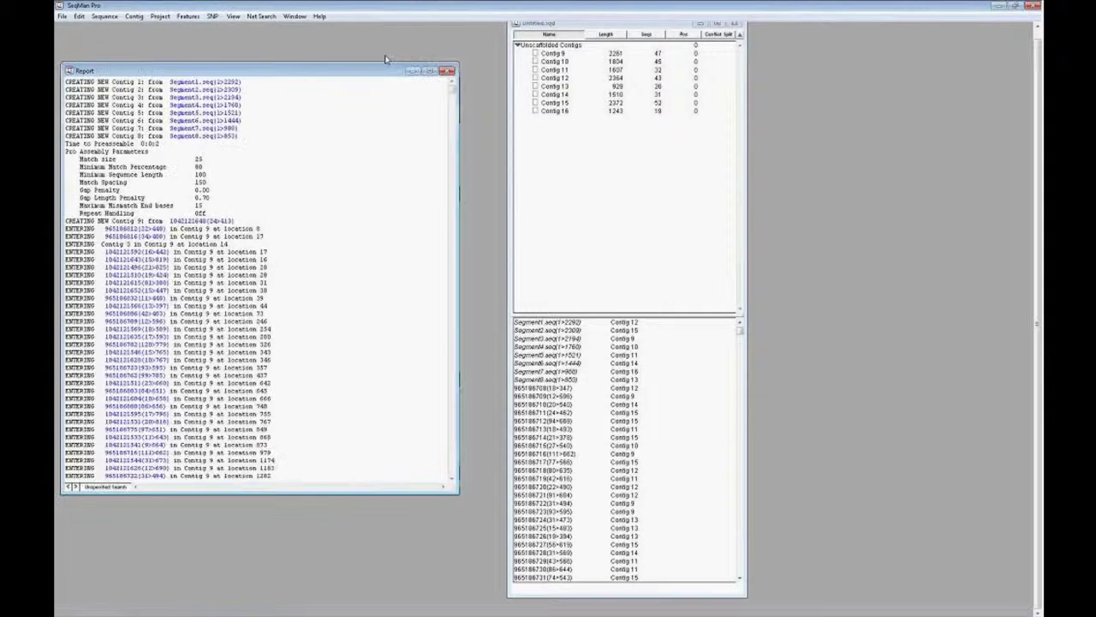
click(451, 71)
Open the alignment of Contig 9 in an enlarged window and show the features of its reference Segment3.seq
click(576, 54)
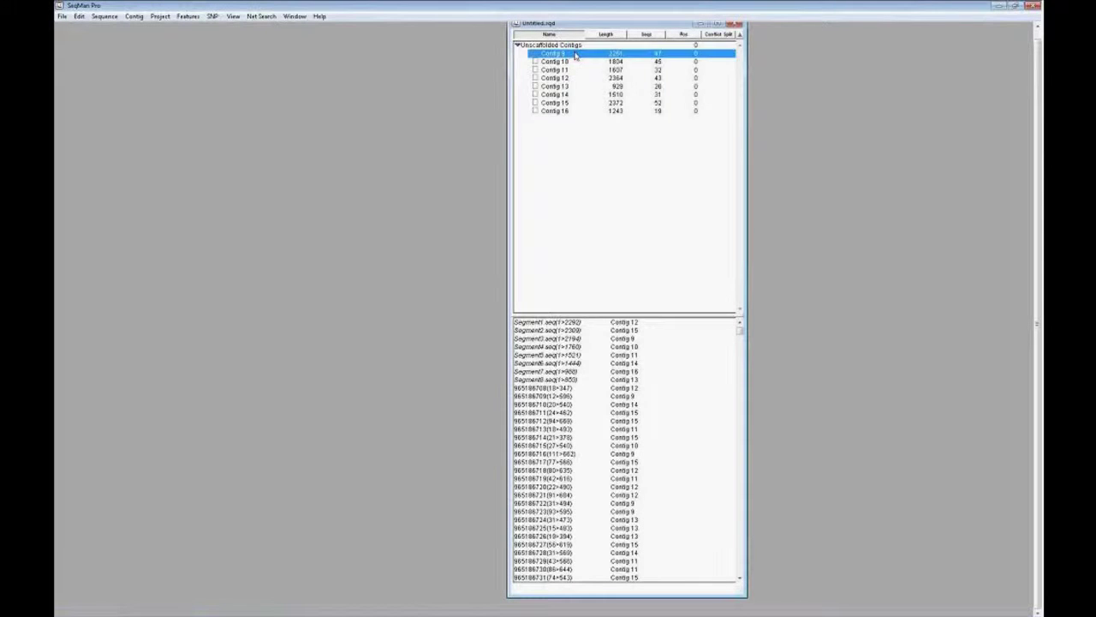
double_click(575, 54)
drag(412, 137, 1009, 228)
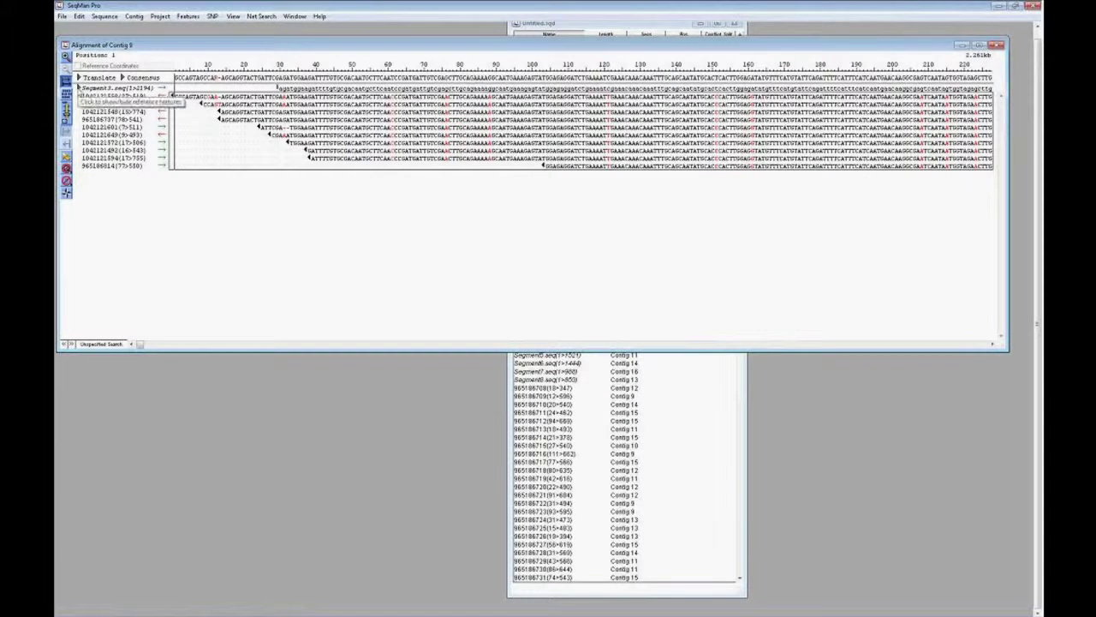
click(77, 89)
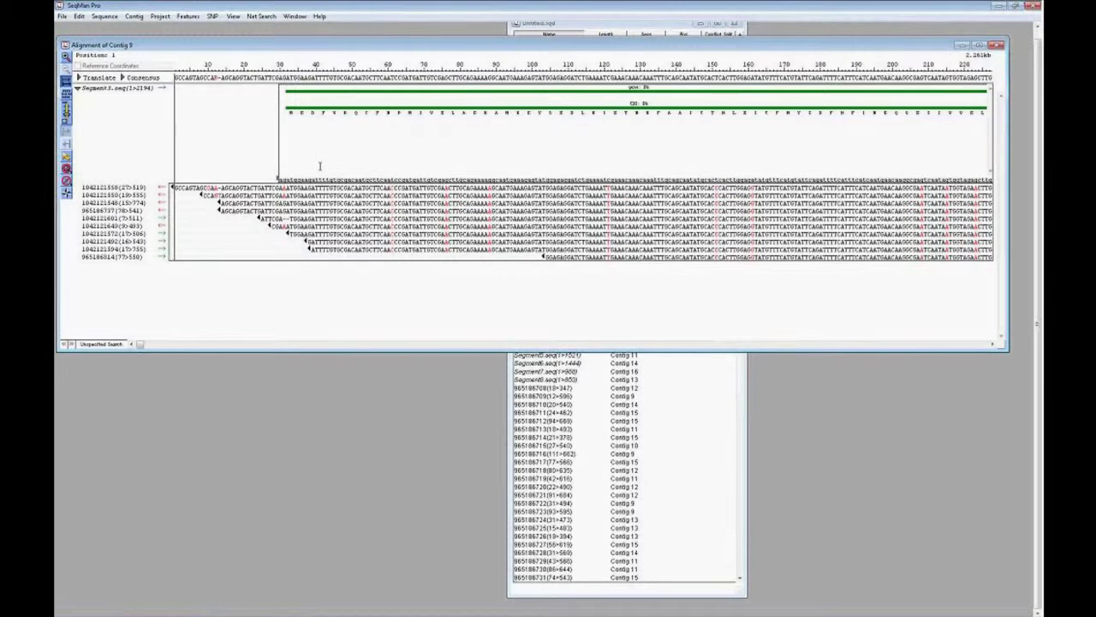
Select positions 392 to 405 in the Contig 9 alignment and display the quality scores of the bases
drag(140, 343, 255, 364)
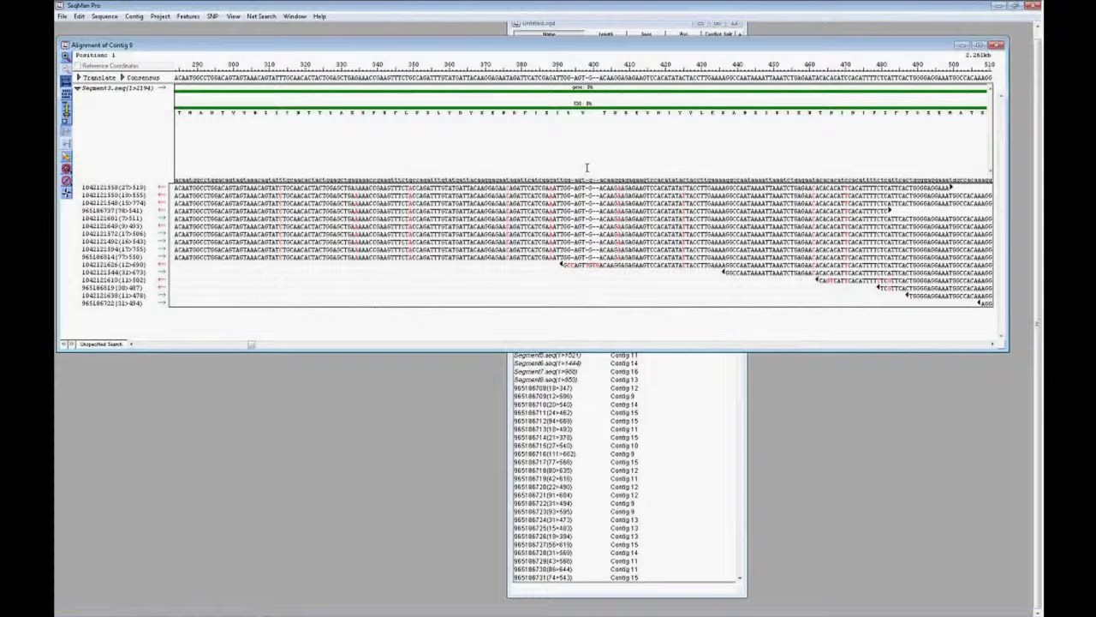
drag(564, 188, 613, 188)
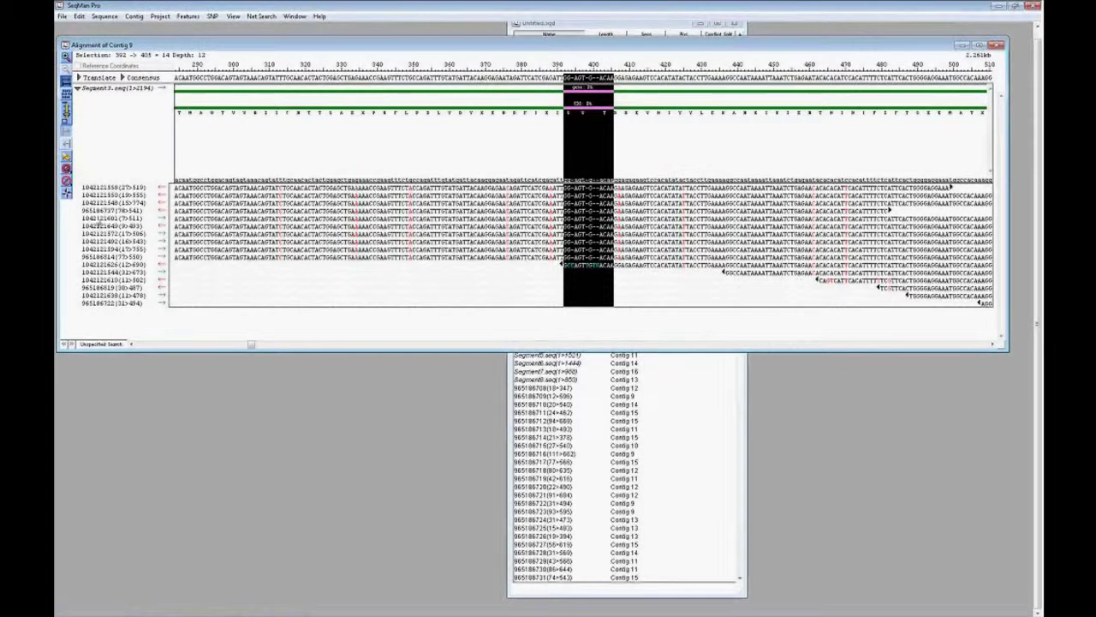
click(67, 167)
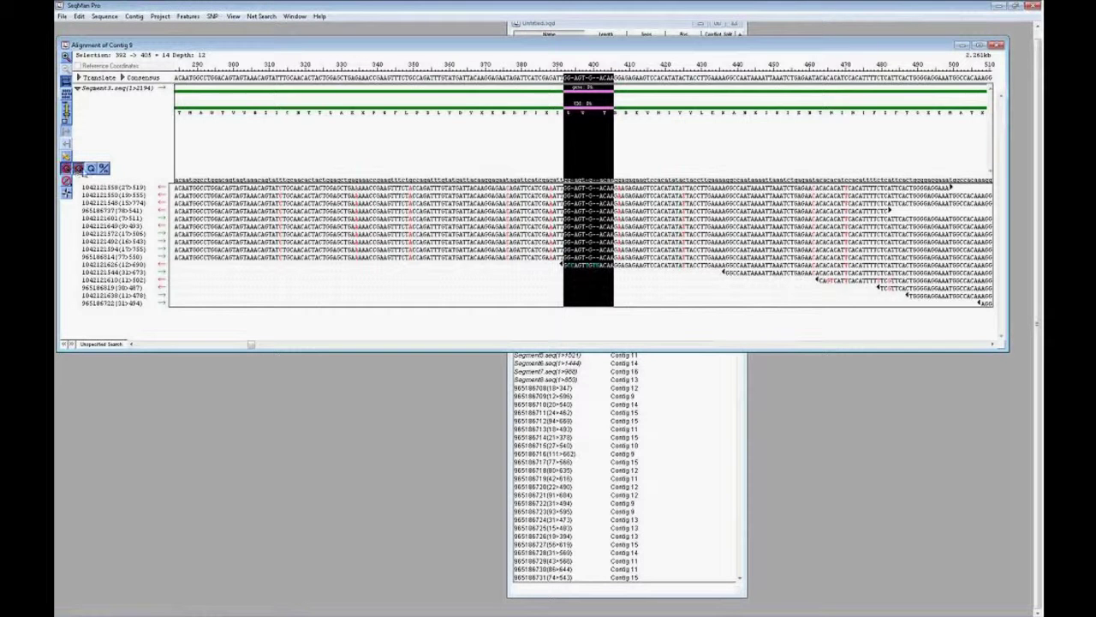
click(92, 168)
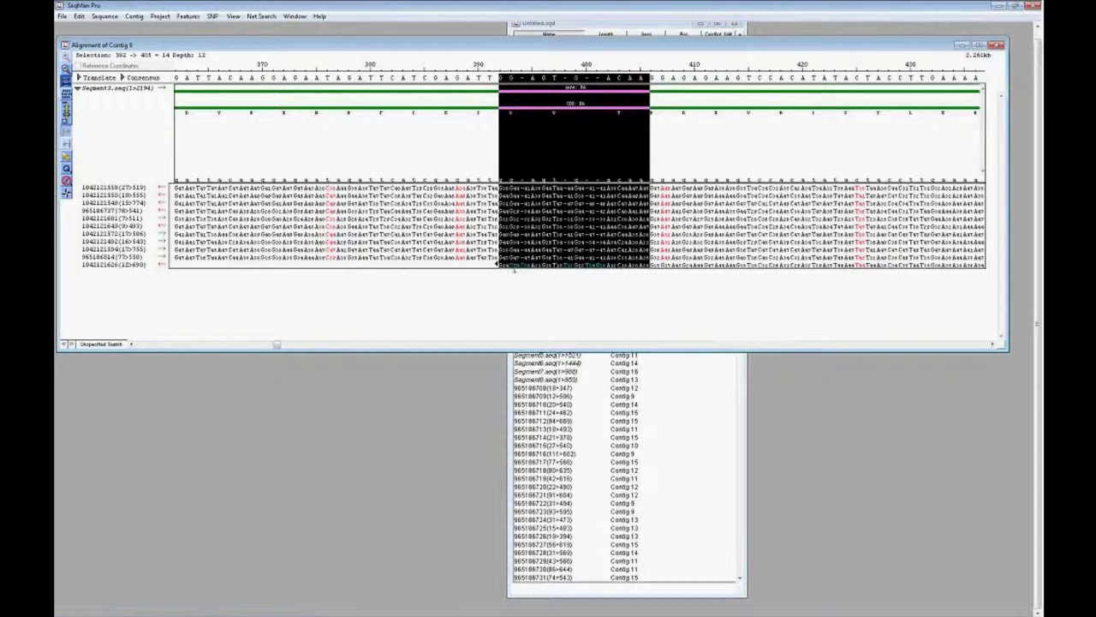
click(565, 264)
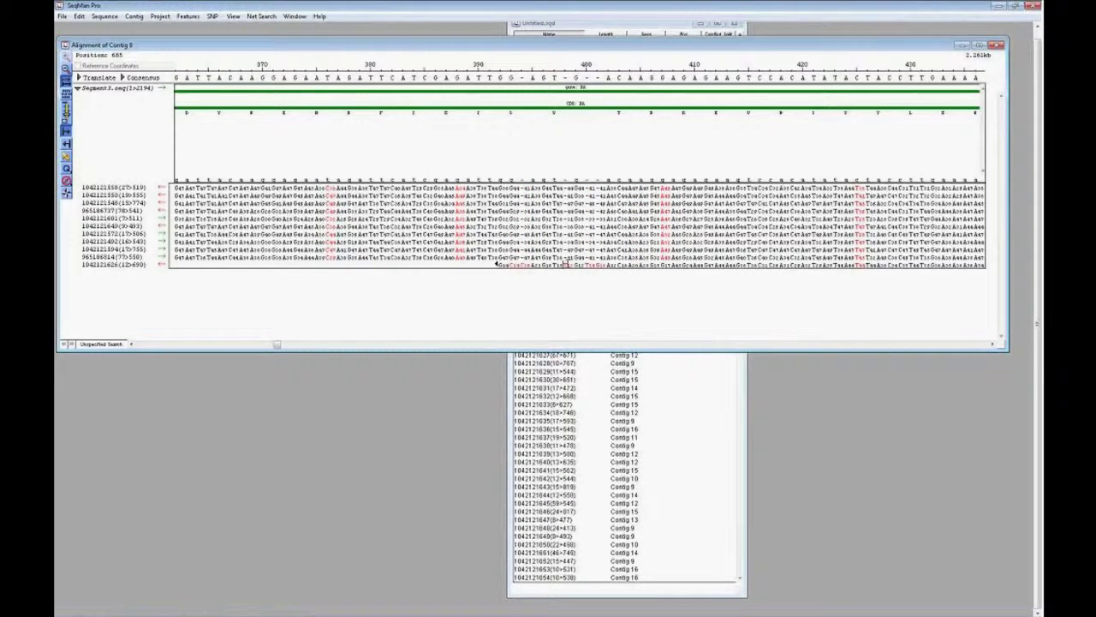
click(565, 265)
click(568, 265)
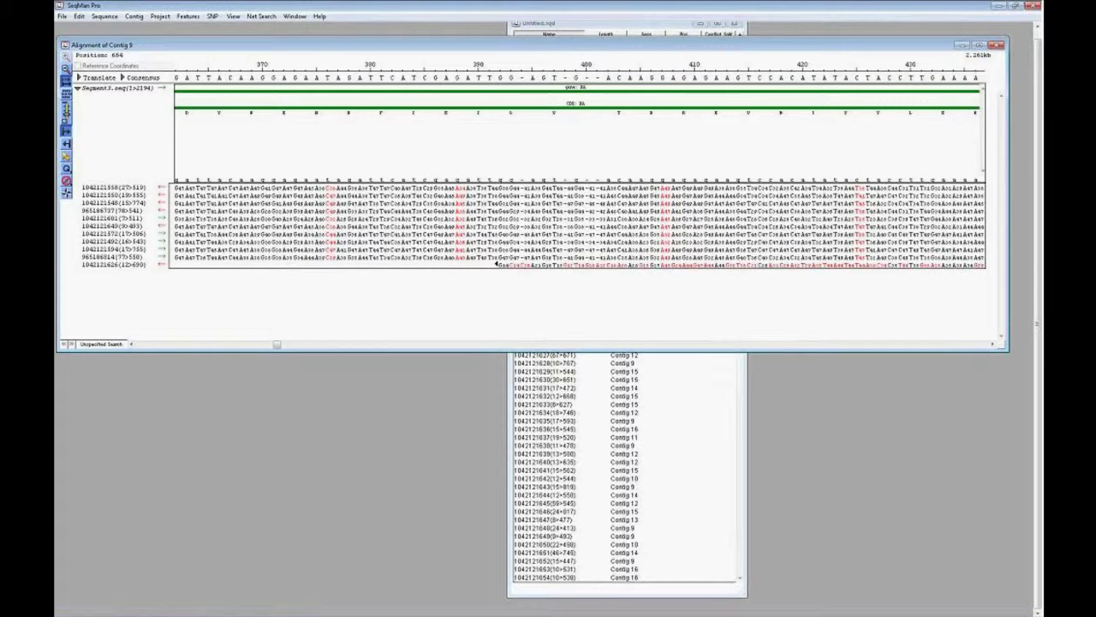
click(562, 77)
click(569, 77)
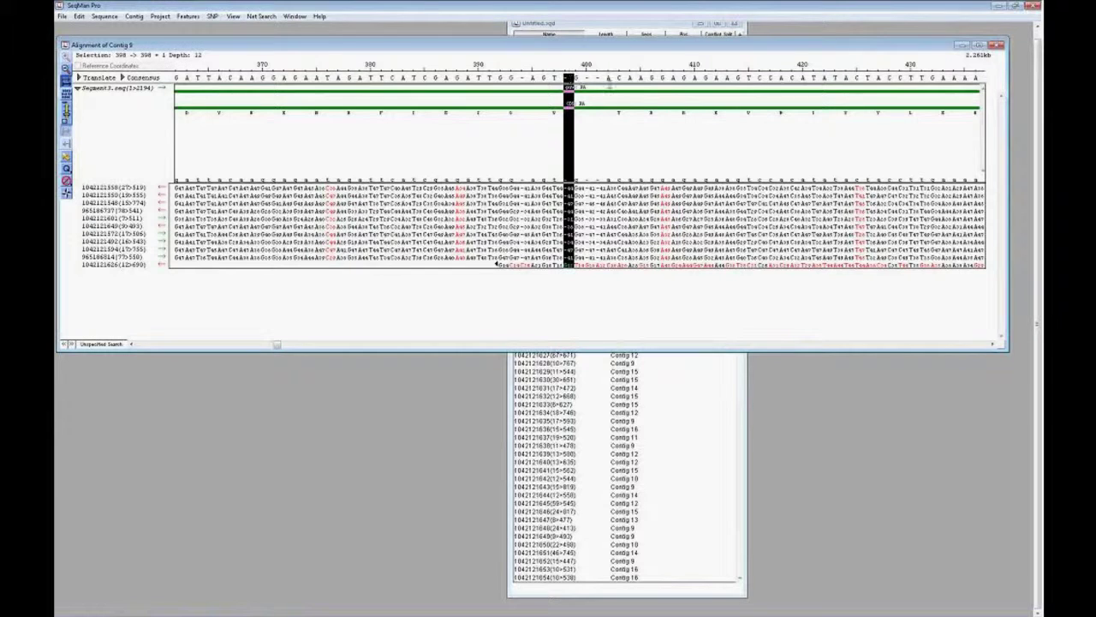
click(568, 77)
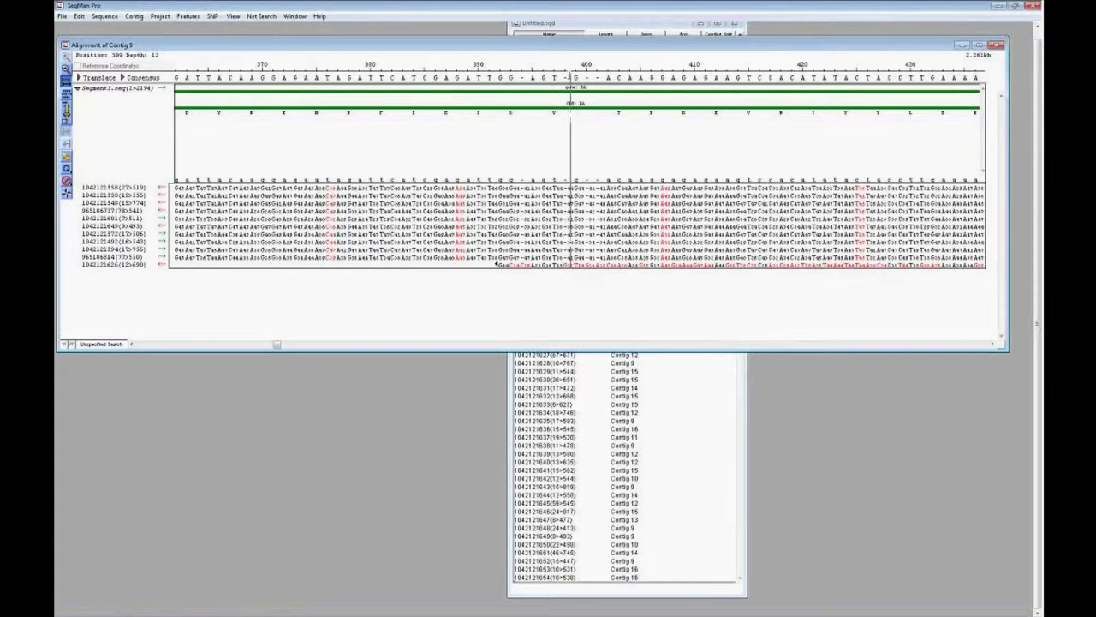
click(572, 89)
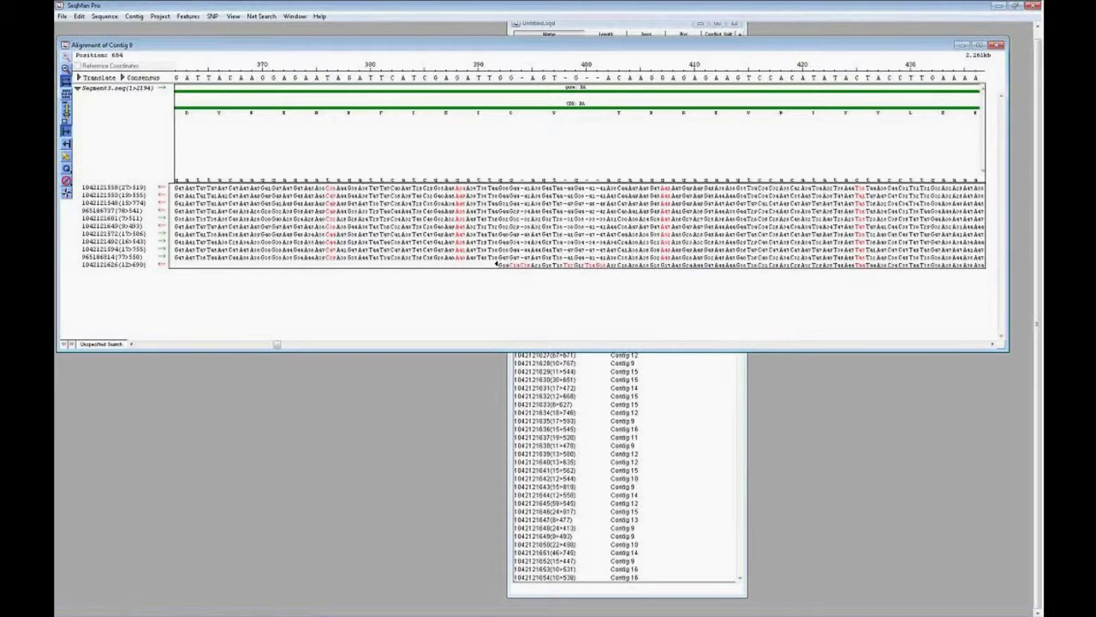
click(568, 78)
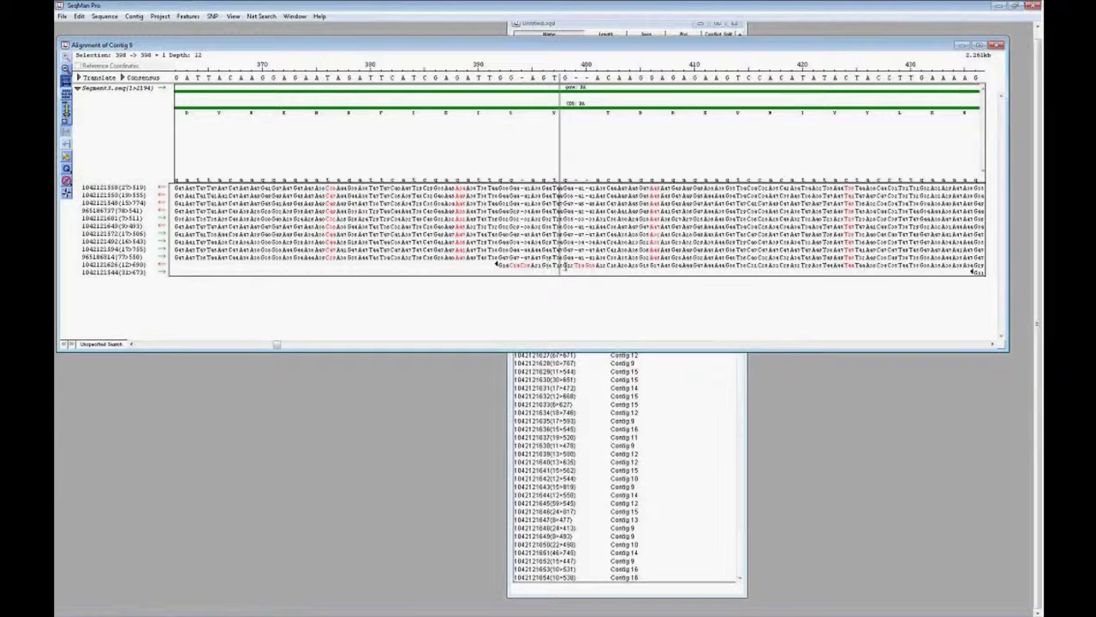
drag(579, 78, 591, 257)
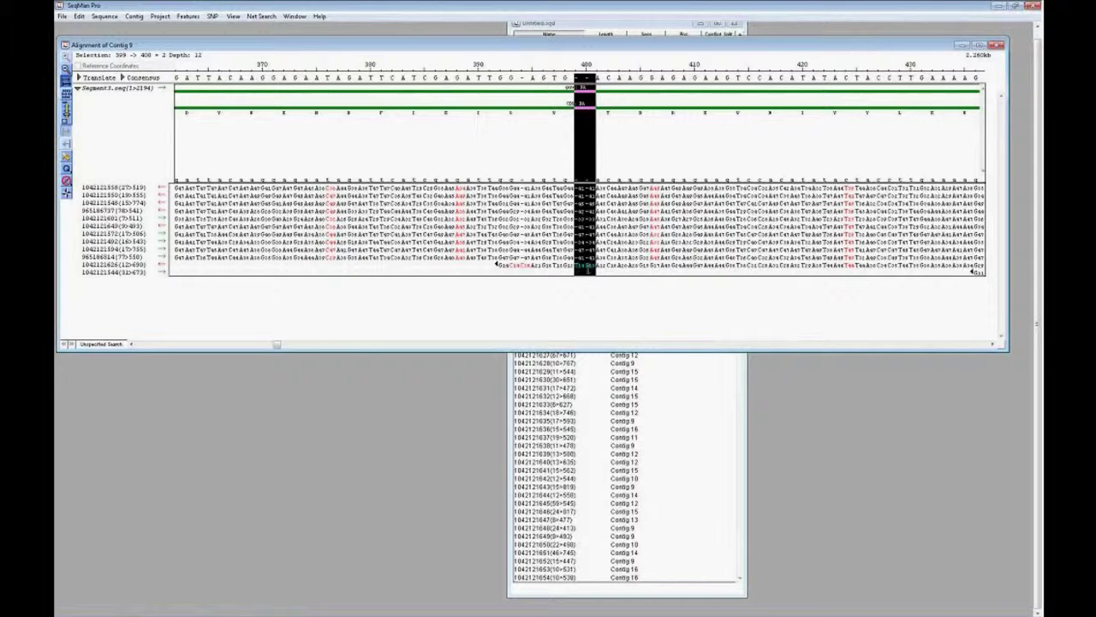
key(Delete)
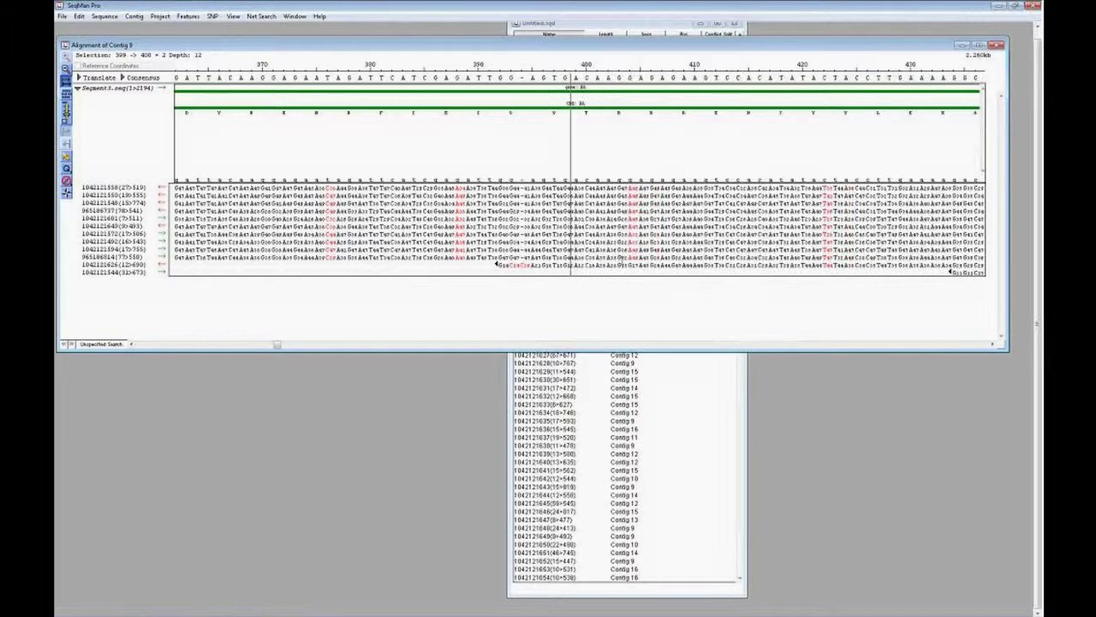
drag(497, 266, 651, 276)
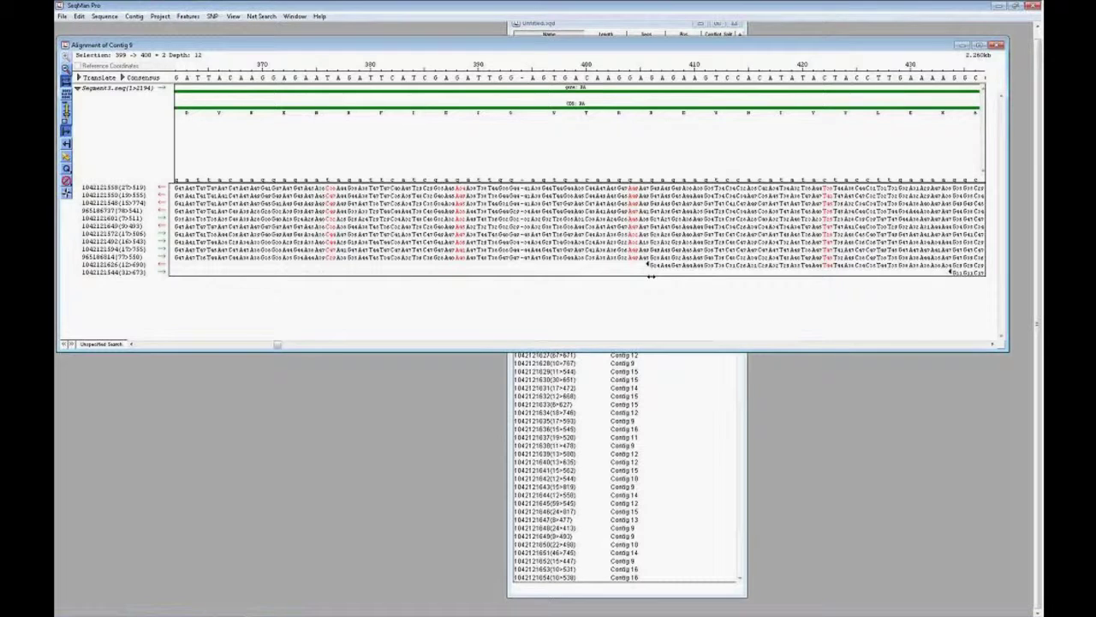
Delete the gap column at position 394 from the Contig 9 consensus and alignment
drag(651, 275, 651, 275)
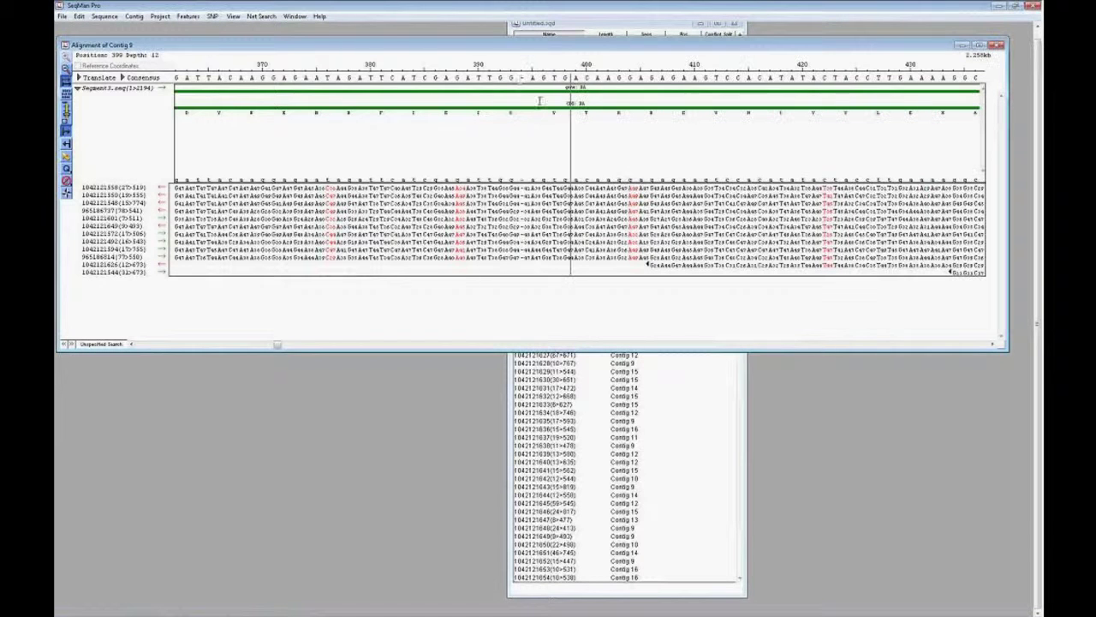
click(528, 77)
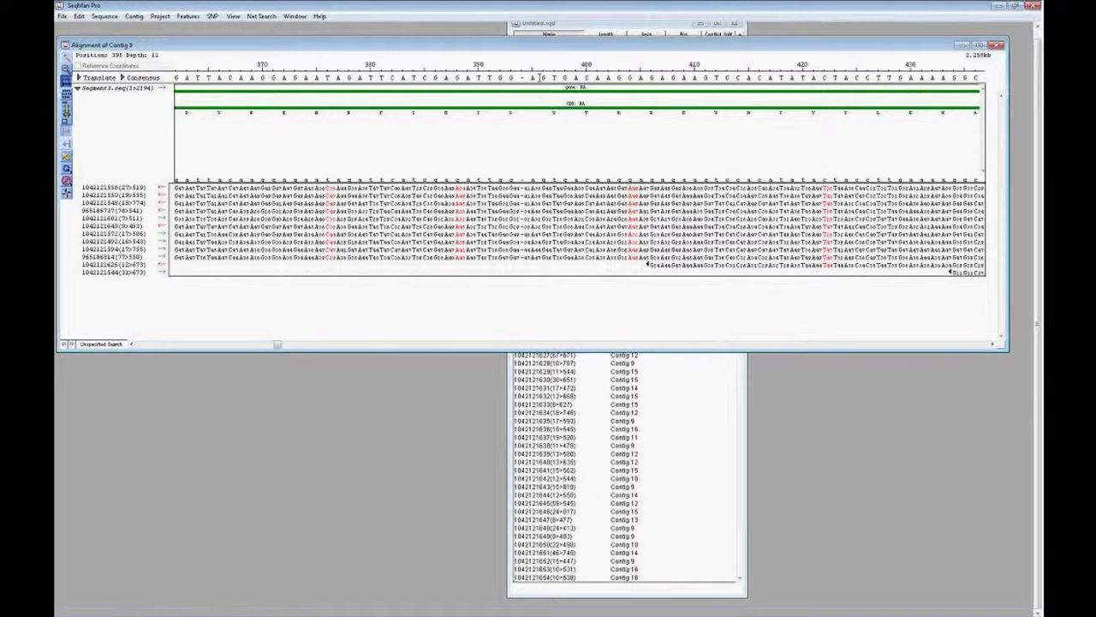
key(Delete)
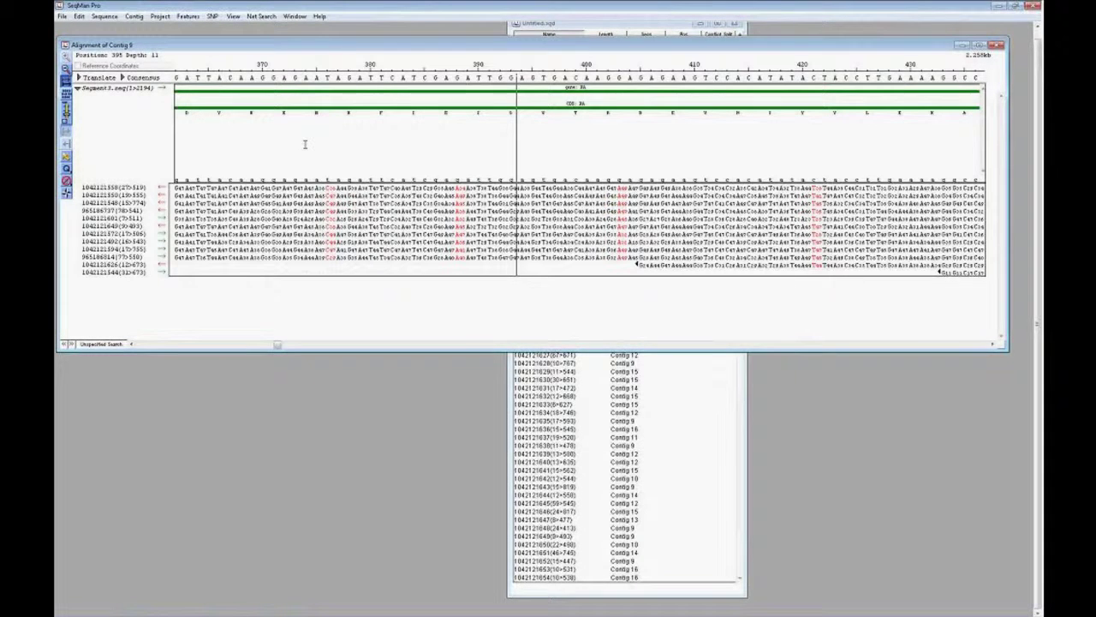
Open the SNP report for Contig 9 and enlarge its window beneath the alignment so all report columns show
click(212, 16)
click(236, 28)
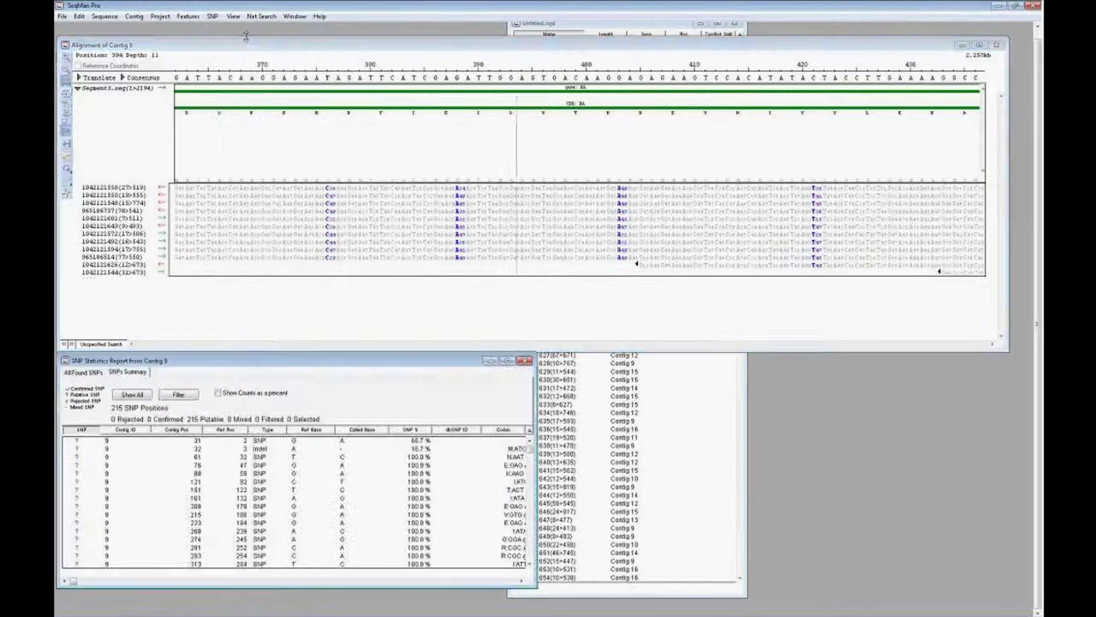
drag(375, 363, 506, 307)
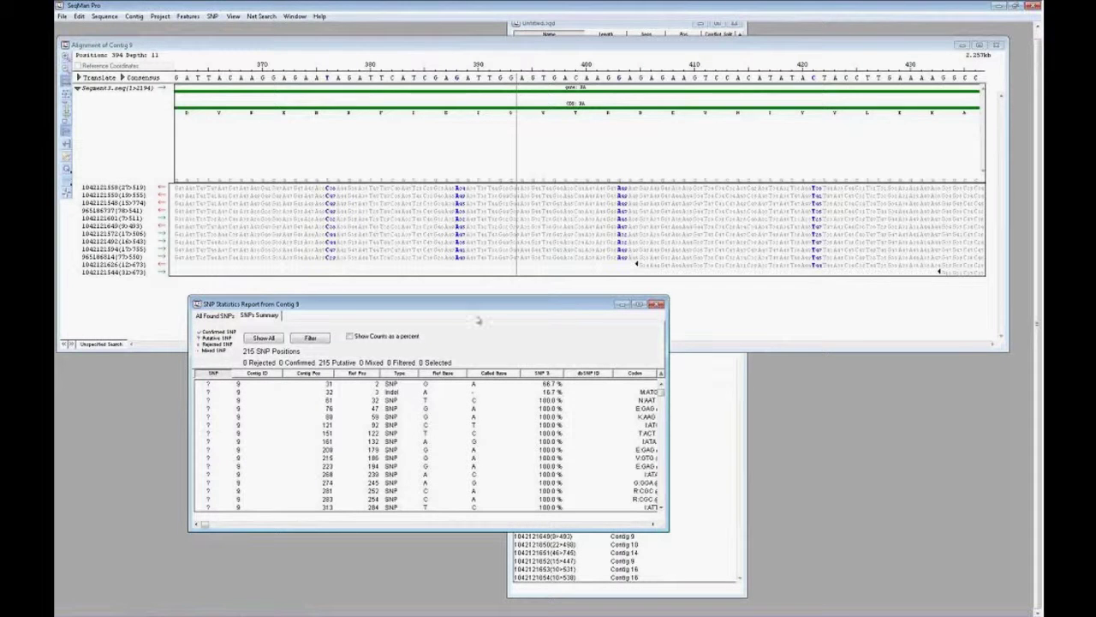
drag(476, 304, 348, 305)
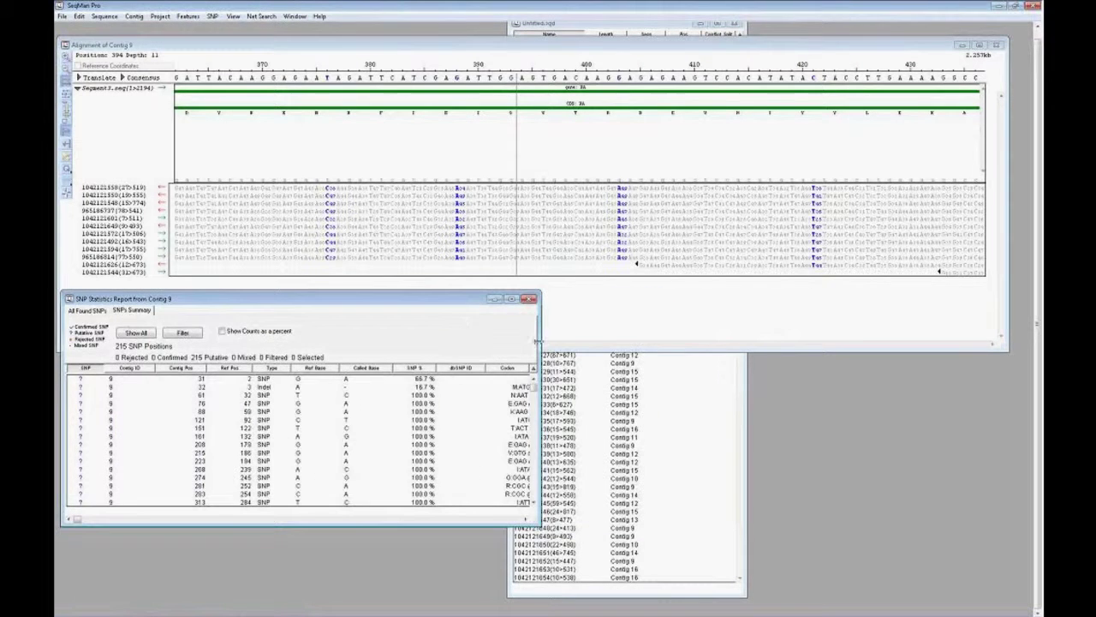
drag(538, 340, 1035, 341)
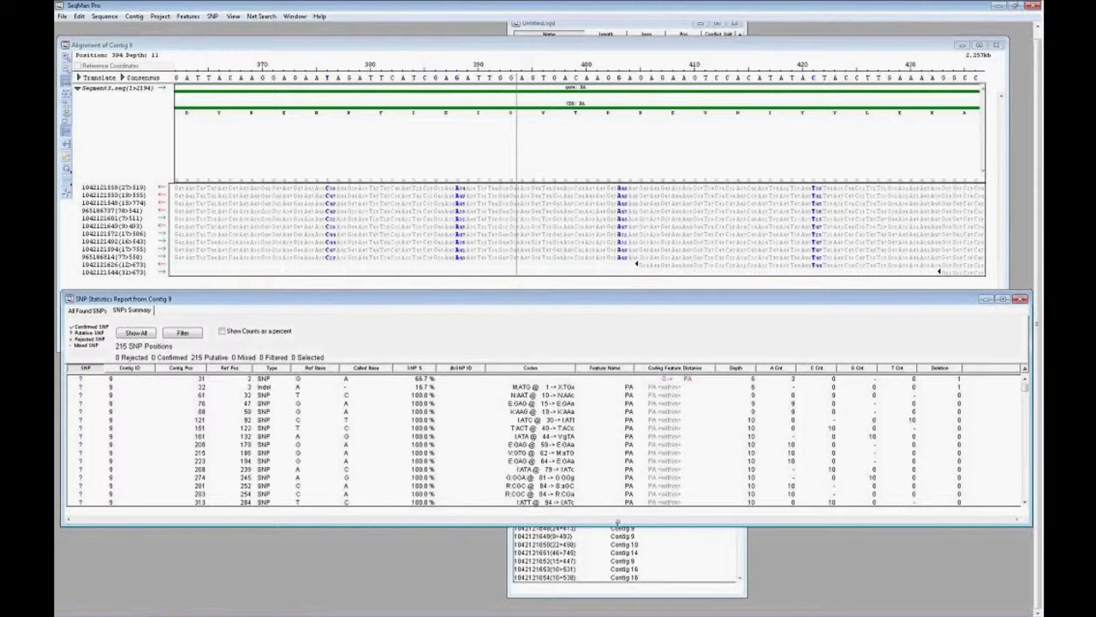
drag(618, 520, 617, 606)
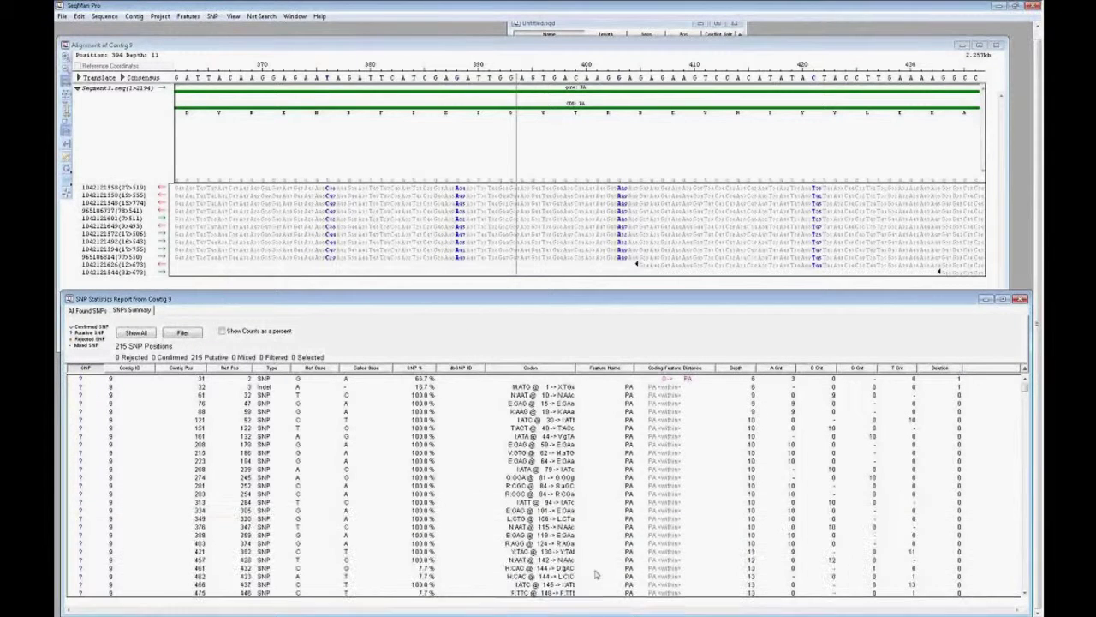
Step through the reported SNPs at contig positions 31, 32, 61, 76 and 121 to examine them in the alignment
click(384, 382)
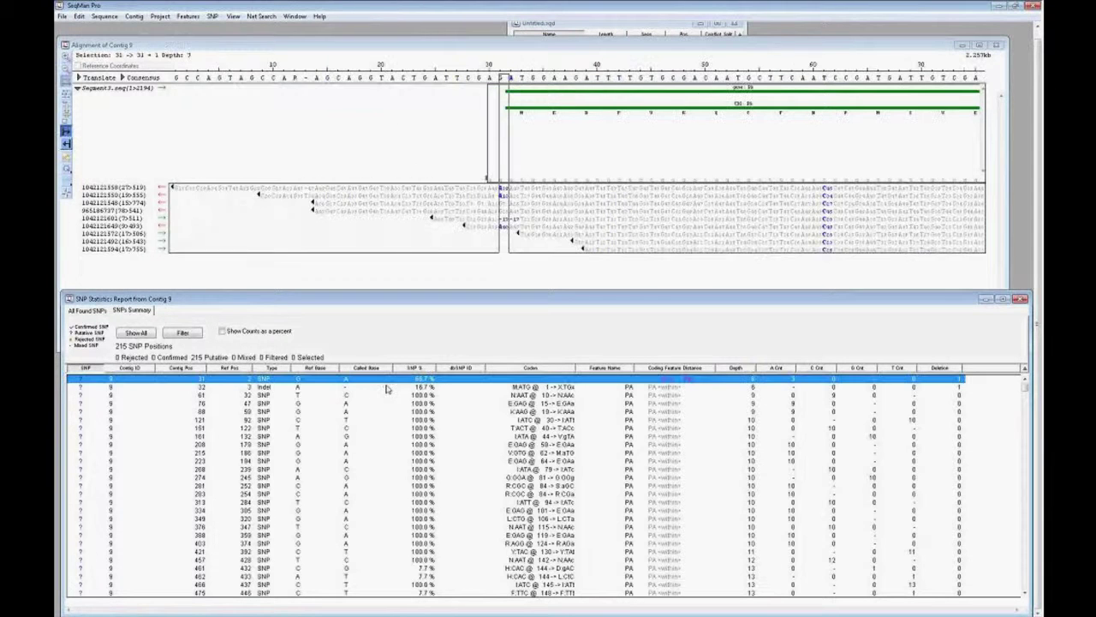
click(385, 387)
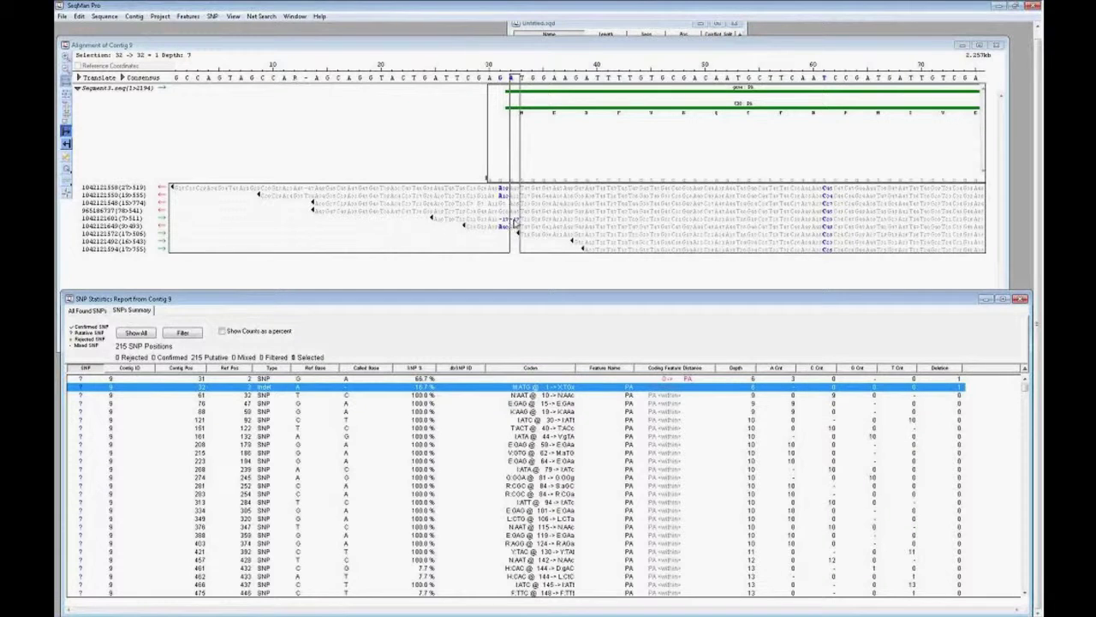
click(427, 397)
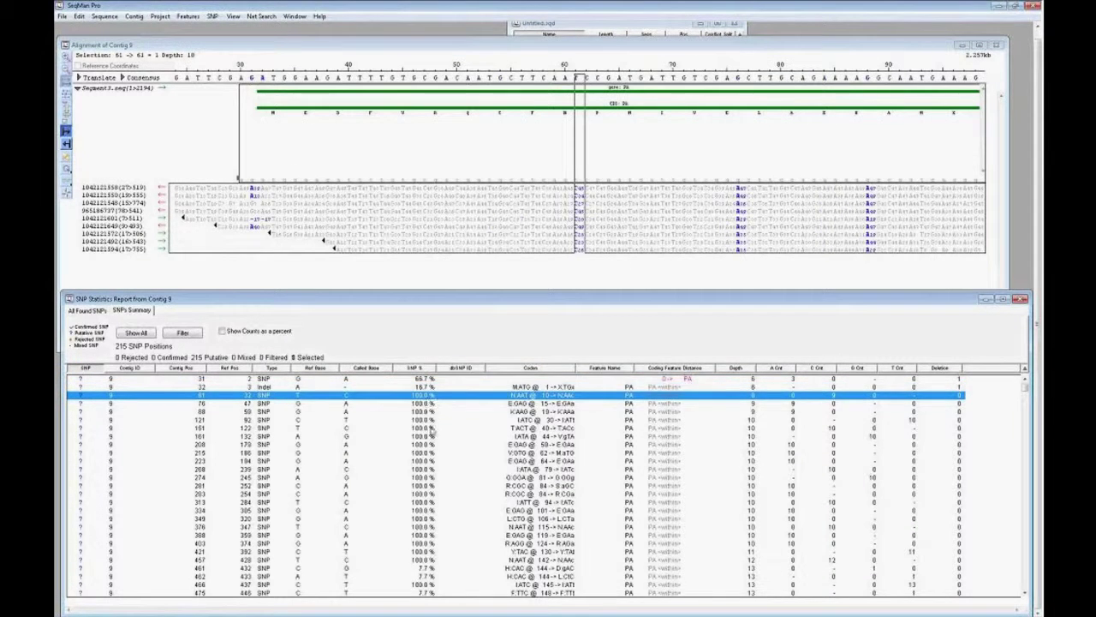
click(420, 402)
click(420, 420)
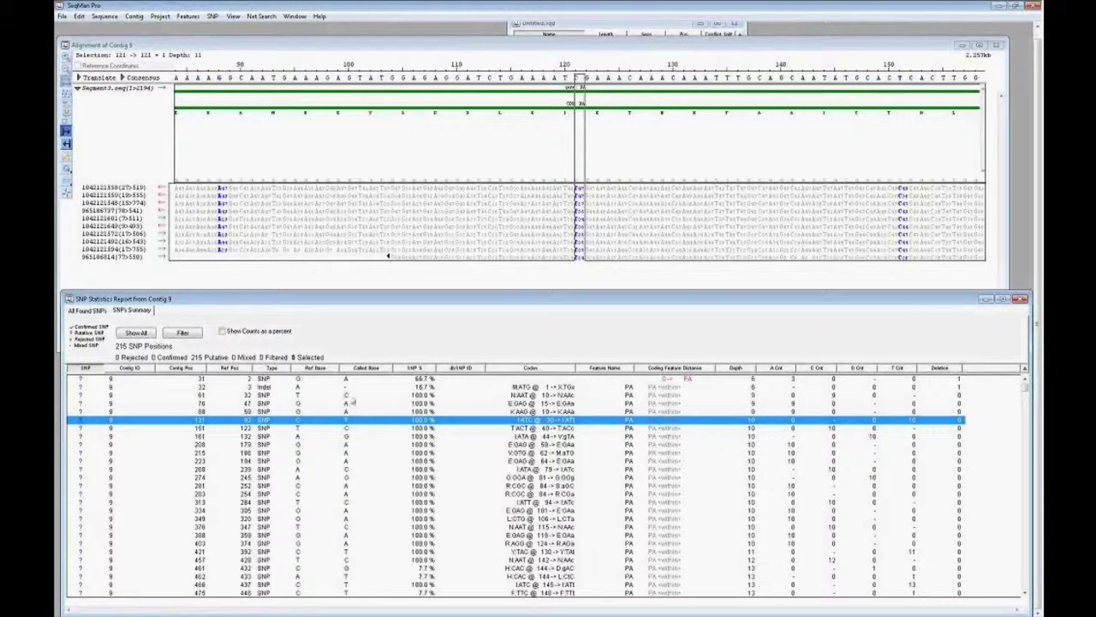
Filter the Contig 9 SNP report to a minimum SNP percent of 90 and a minimum depth of 10
click(183, 334)
drag(522, 352, 477, 353)
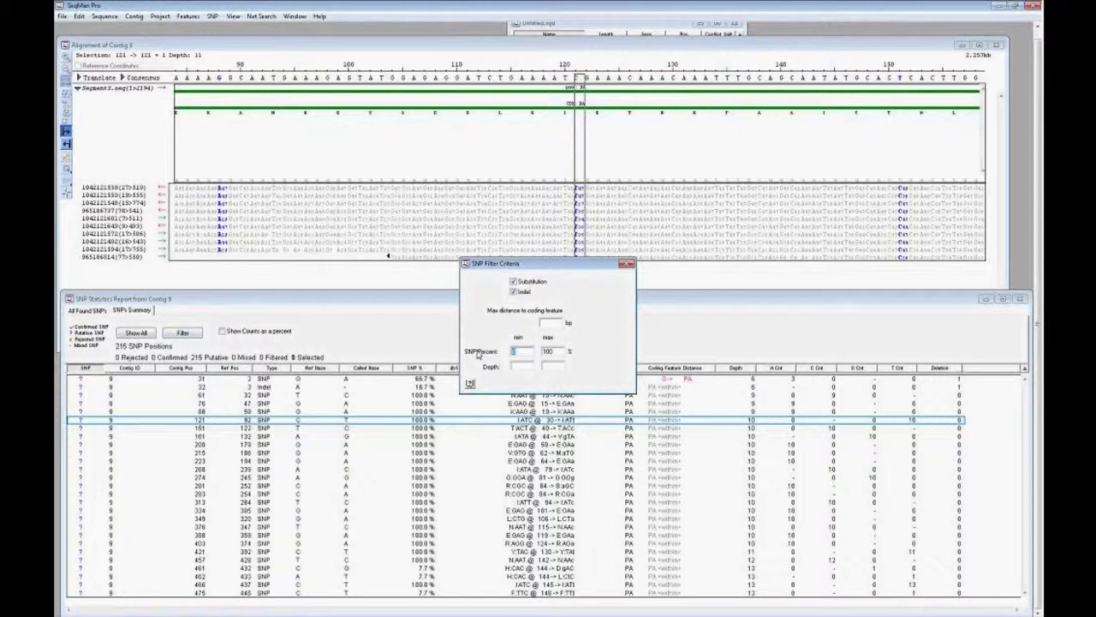
text(90)
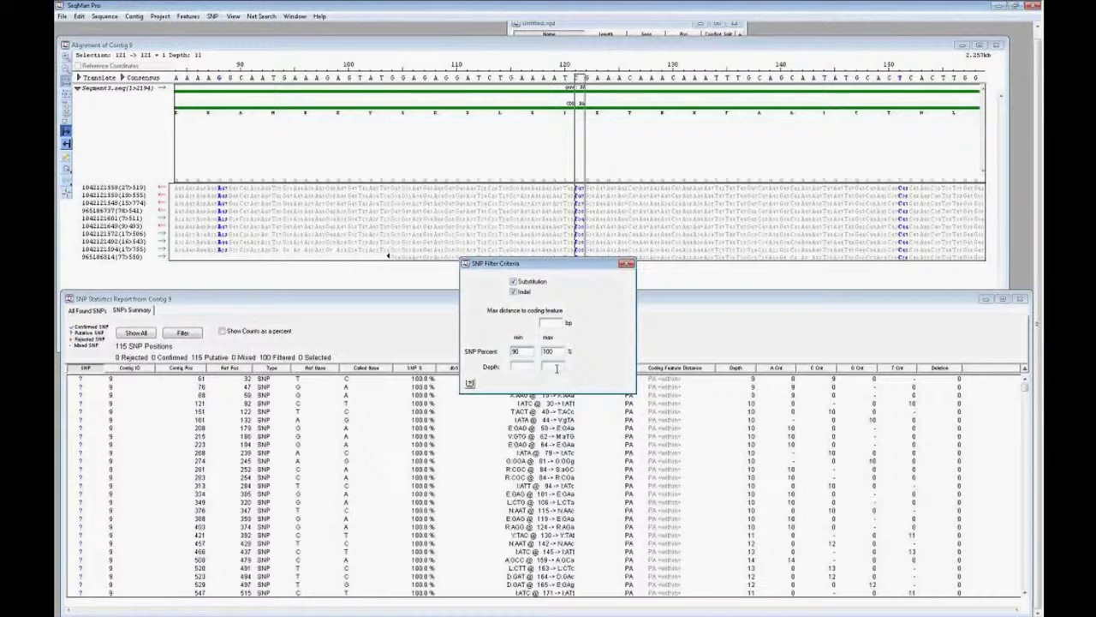
click(514, 367)
text(10)
click(627, 263)
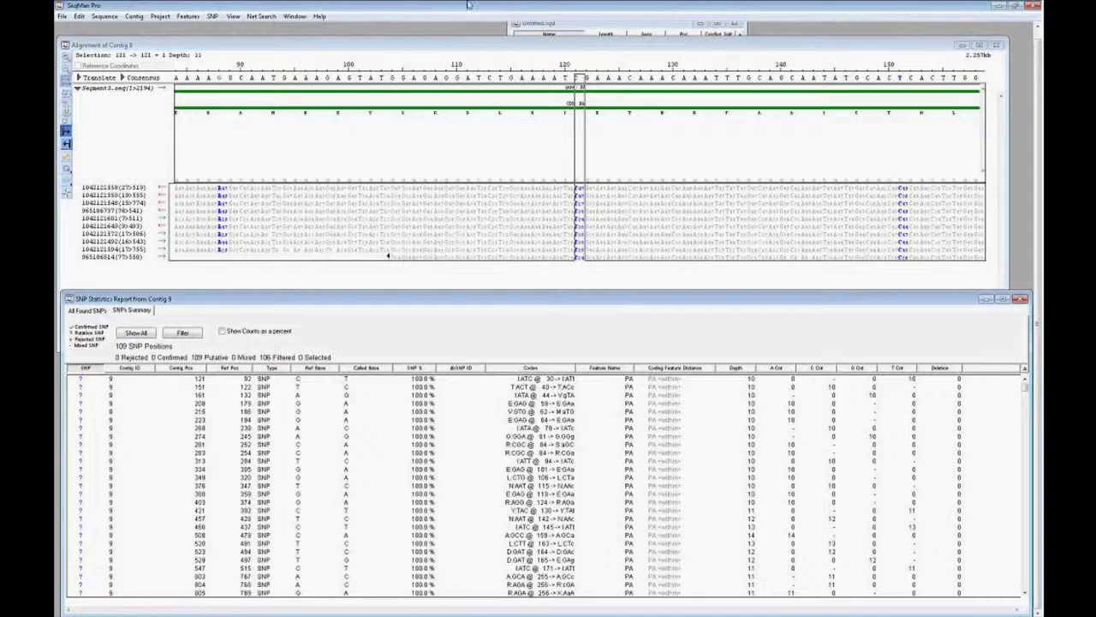
Set the minimum score at SNP to 15 in the project's SNP Discovery parameters
click(213, 17)
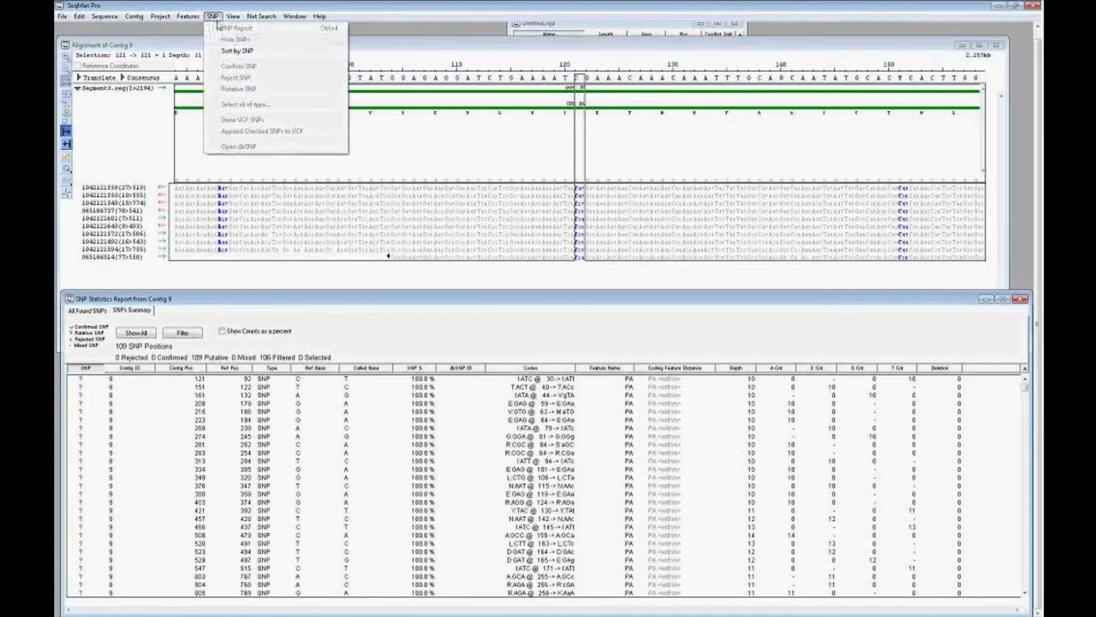
mouse_move(185, 19)
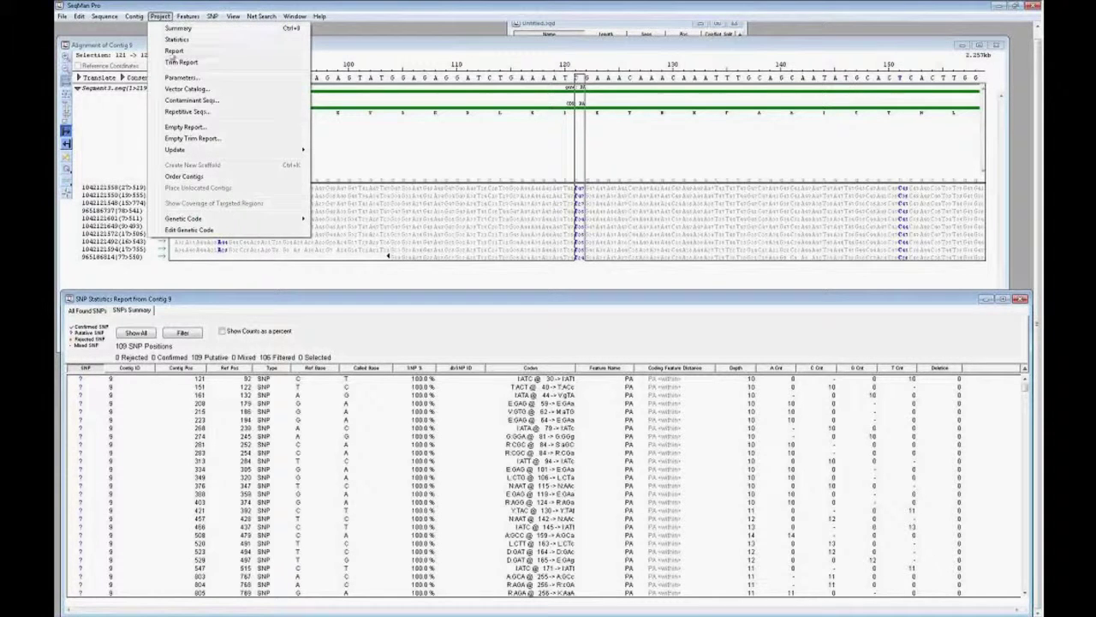
click(170, 77)
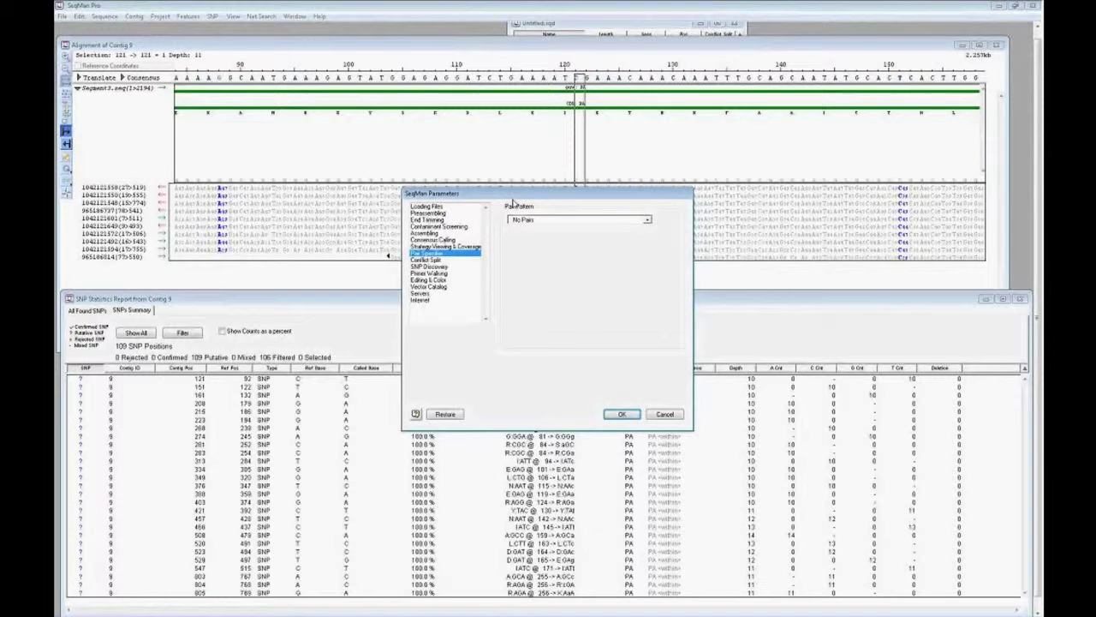
click(443, 273)
click(433, 266)
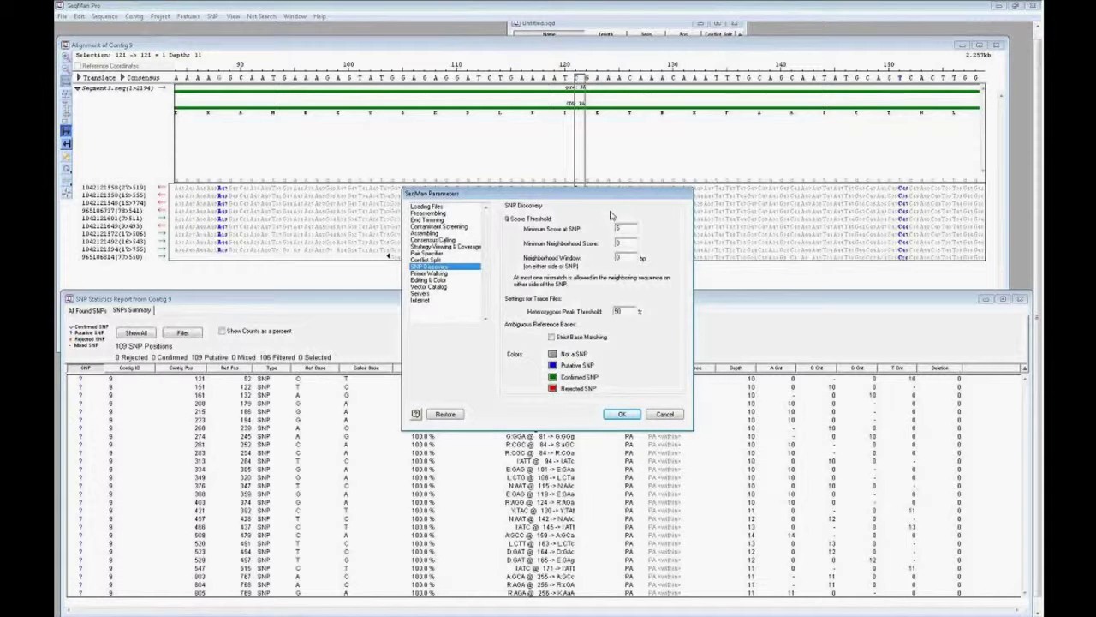
drag(636, 227, 600, 224)
text(15)
click(623, 414)
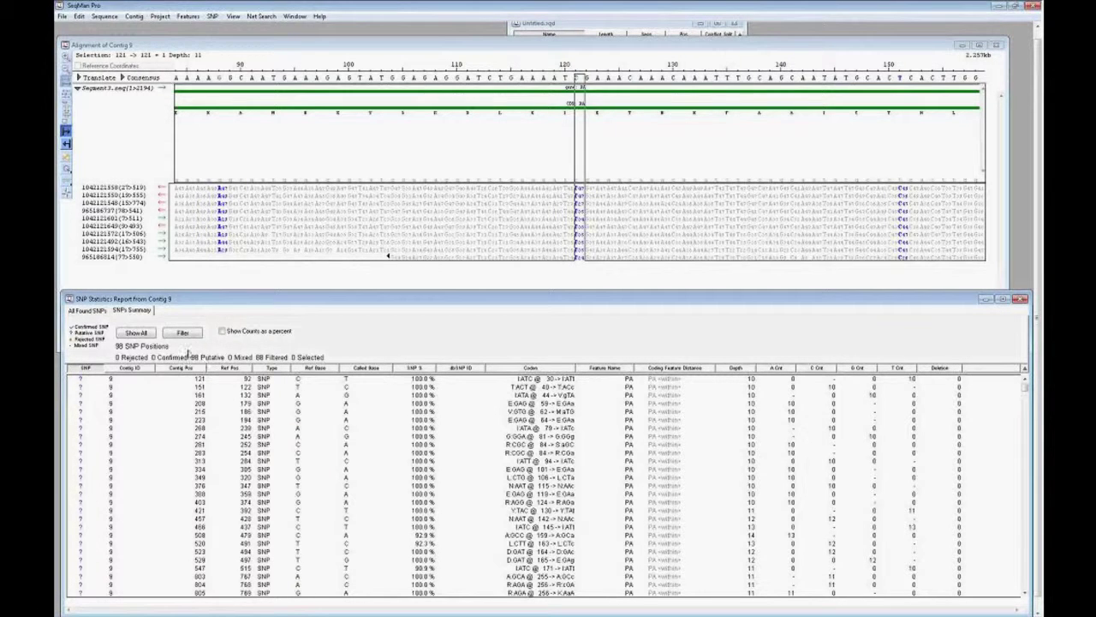
Step through the filtered SNPs between contig positions 208 and 274 and compare them in the alignment
click(504, 405)
click(505, 412)
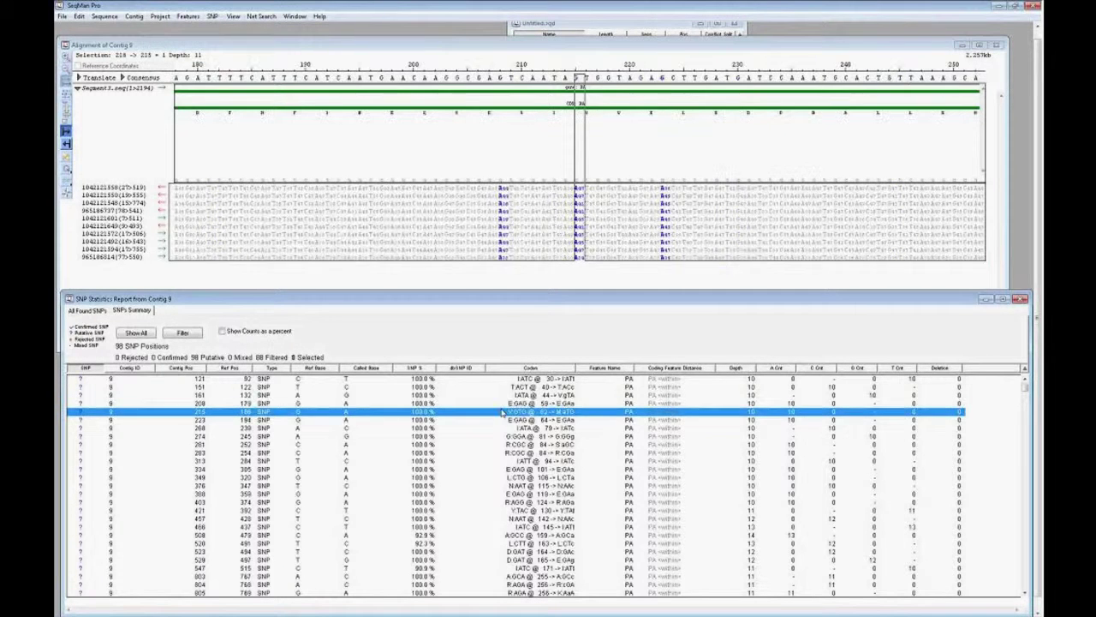
click(506, 421)
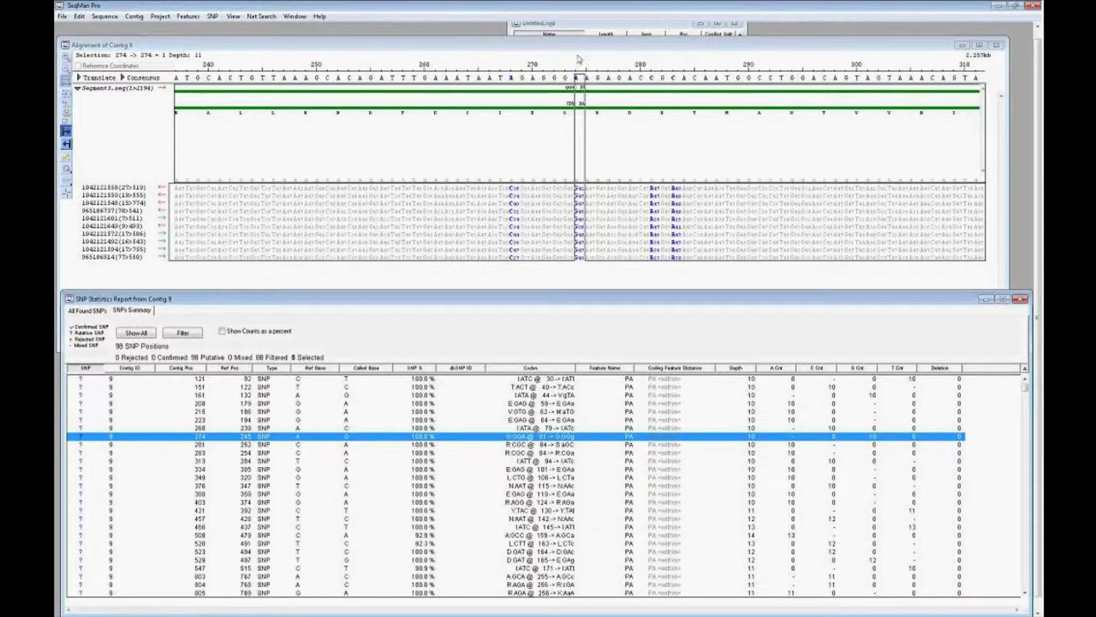
click(581, 57)
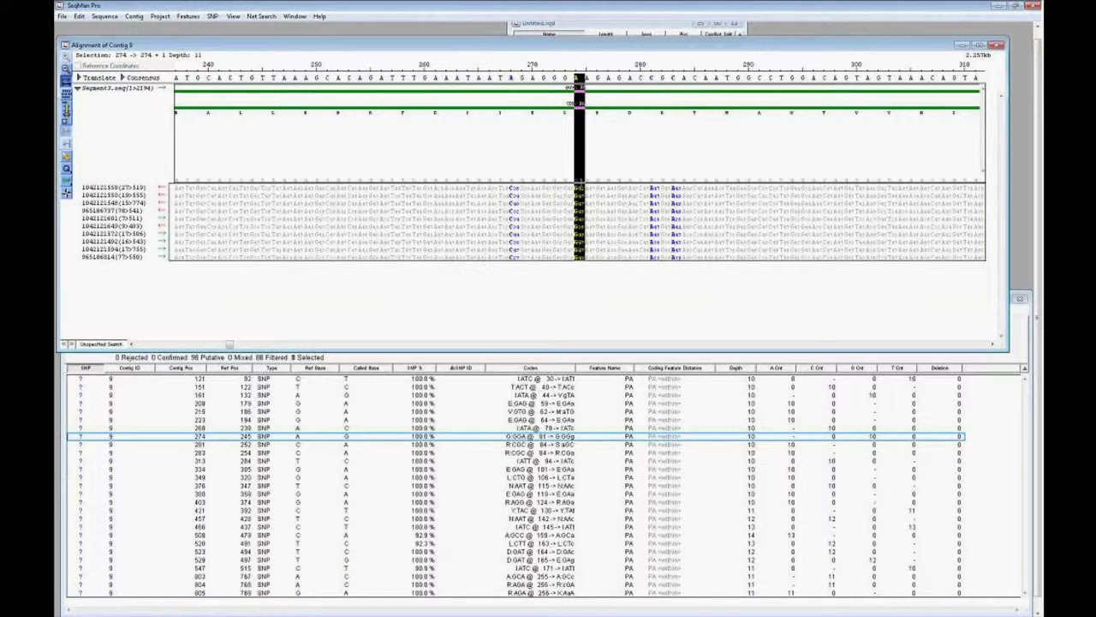
right_click(579, 178)
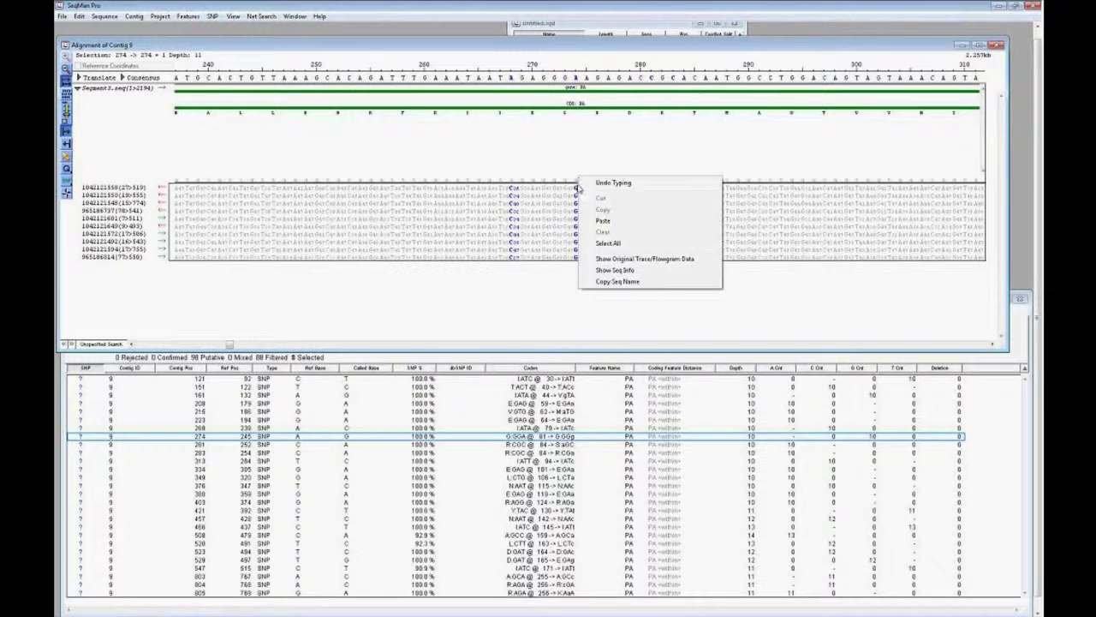
click(579, 131)
click(579, 78)
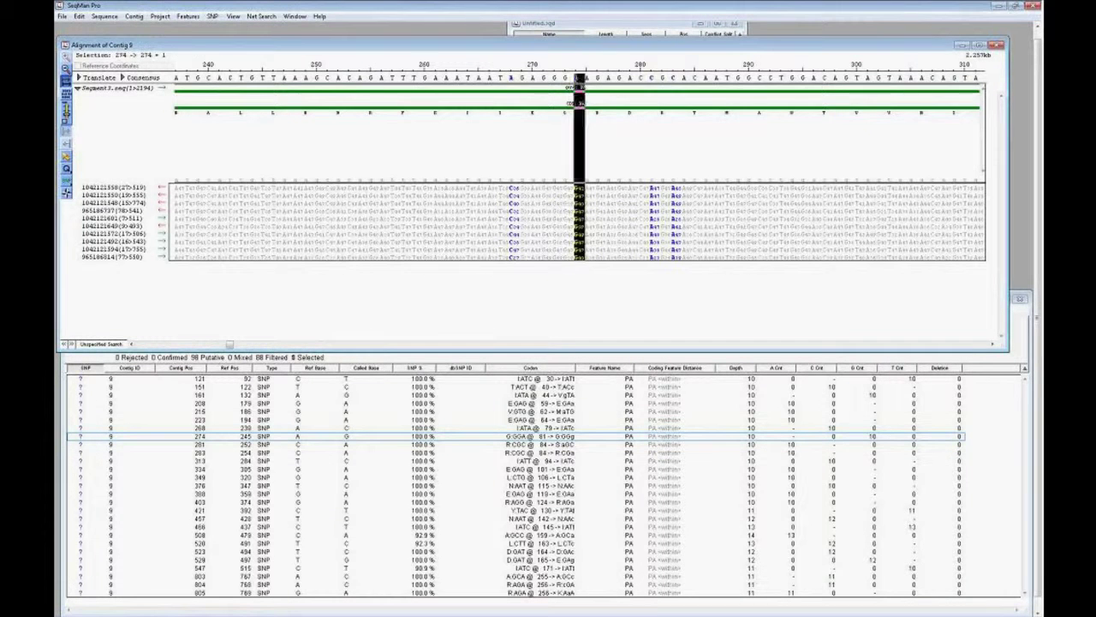
right_click(579, 78)
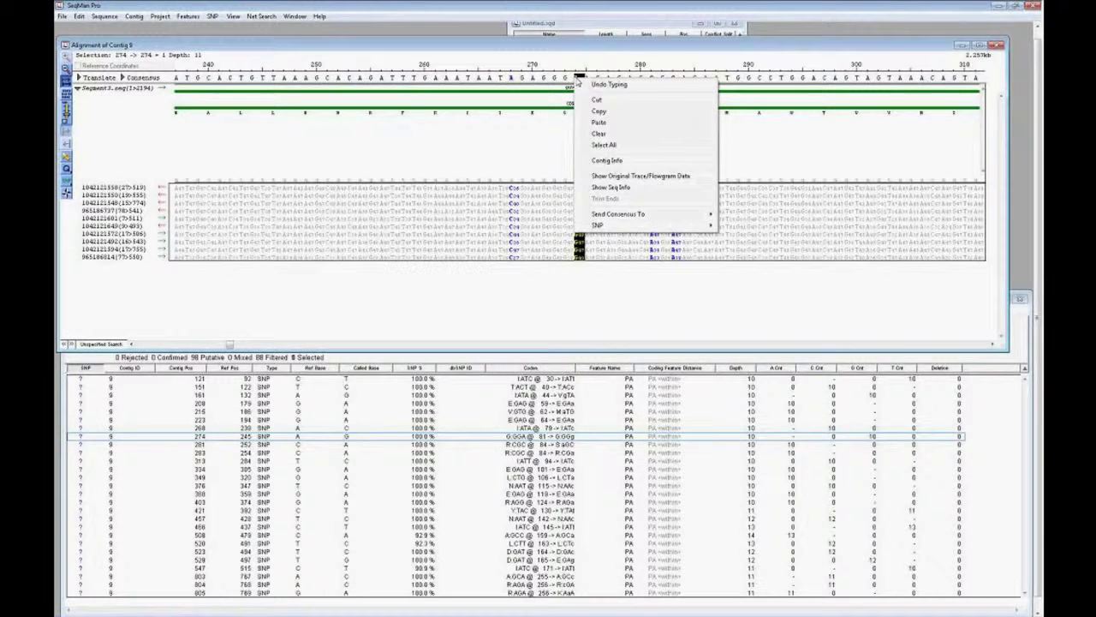
click(579, 79)
right_click(579, 76)
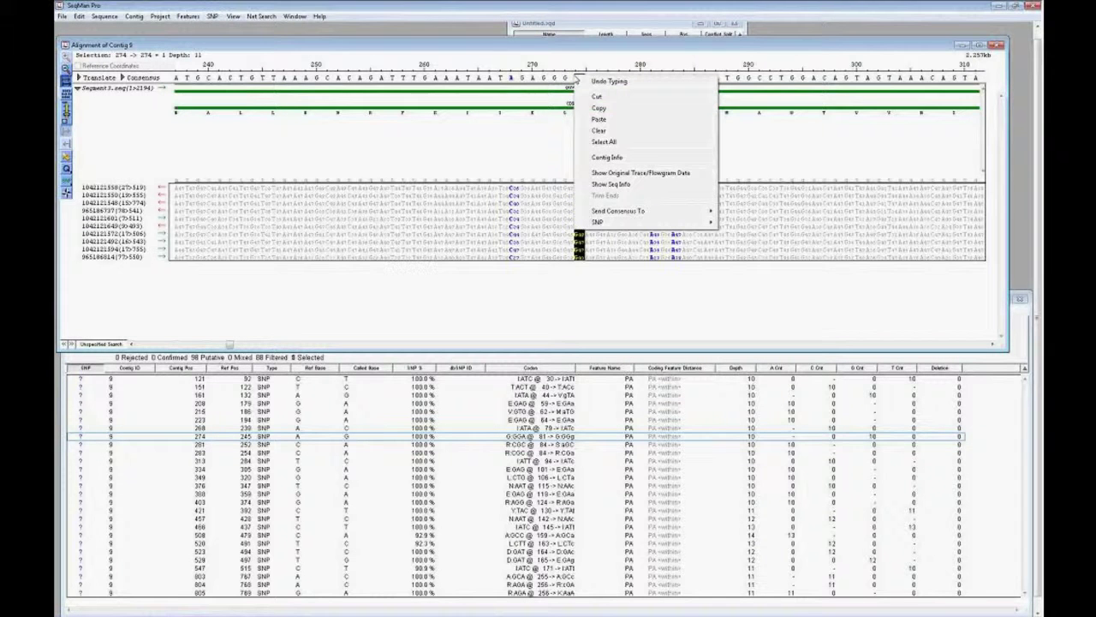
right_click(580, 244)
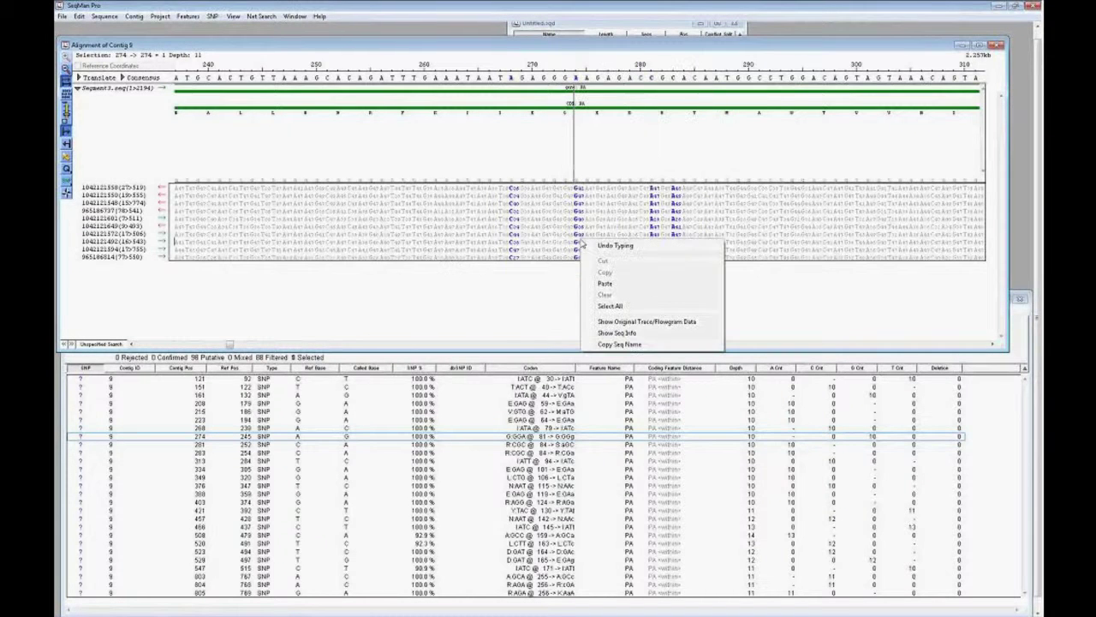
click(579, 192)
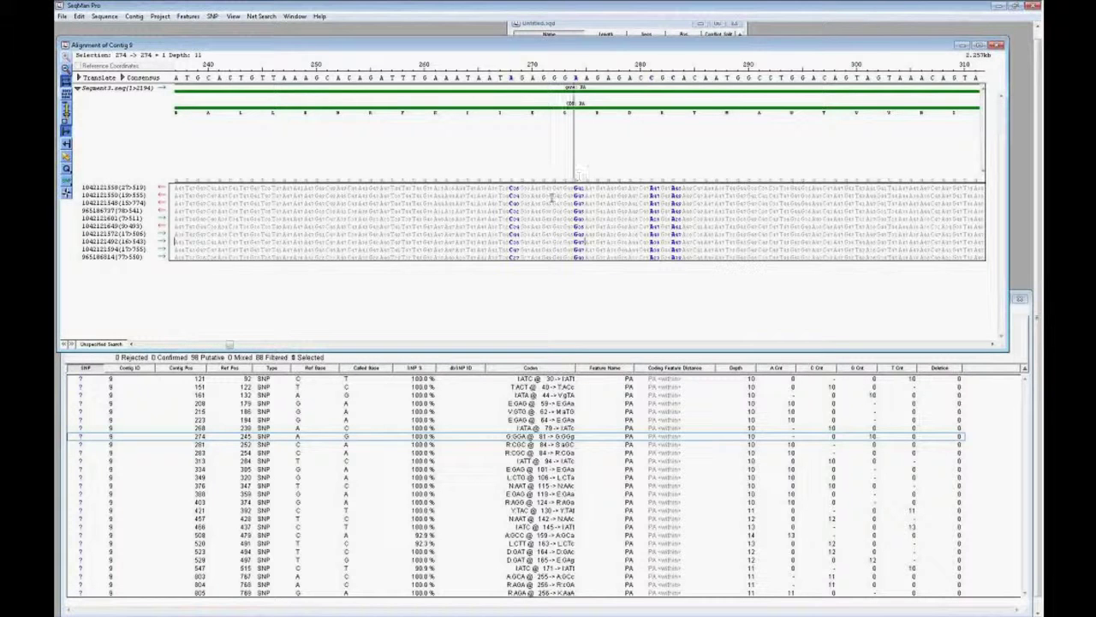
Confirm the SNP at contig position 274 and all other SNPs in the filtered Contig 9 report
right_click(257, 438)
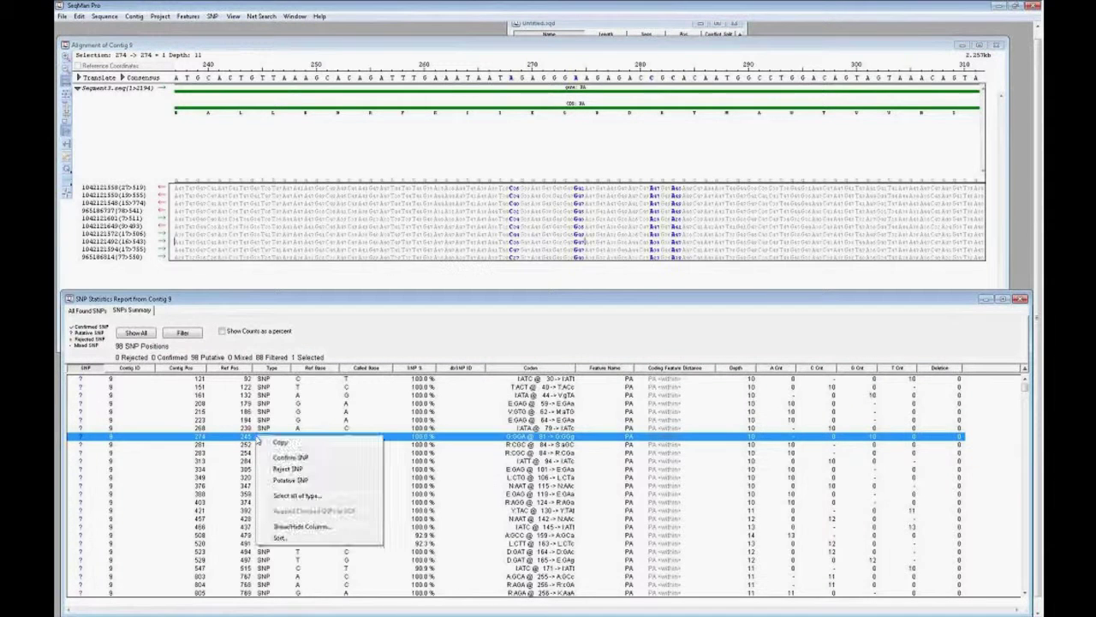
click(282, 459)
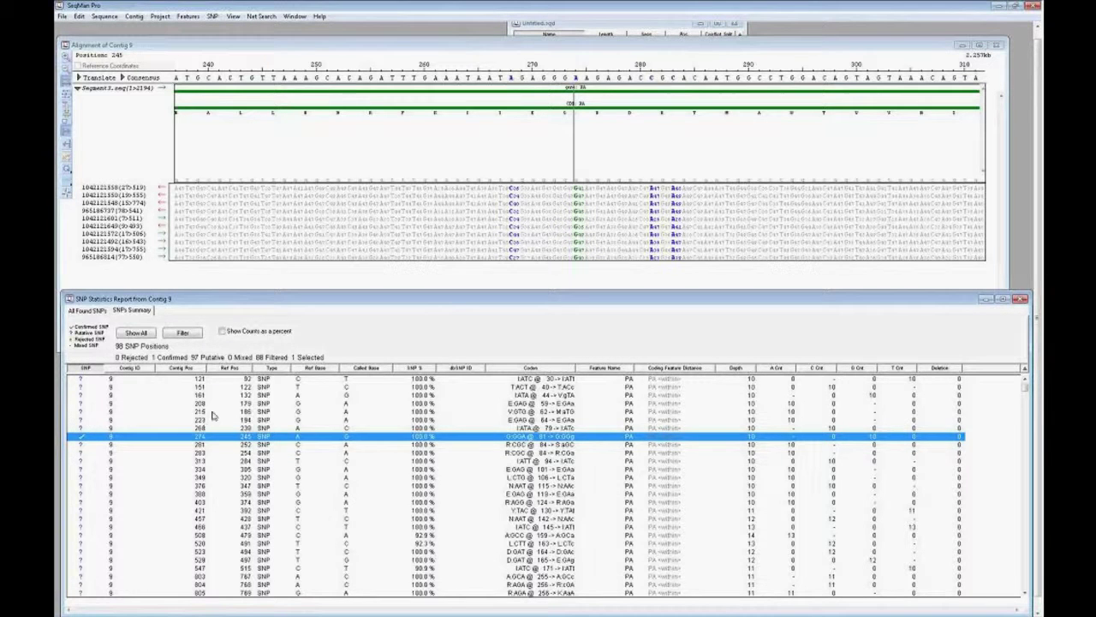
key(ctrl+a)
right_click(272, 429)
click(314, 453)
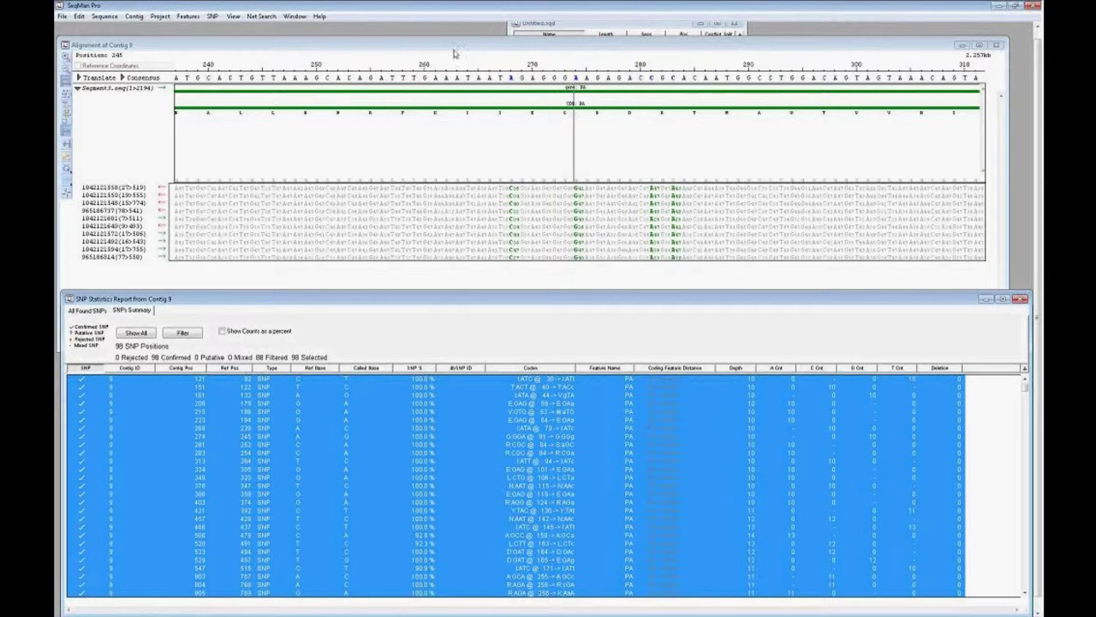
Send the consensus sequence of Contig 9 from the project to SeqBuilder
click(62, 16)
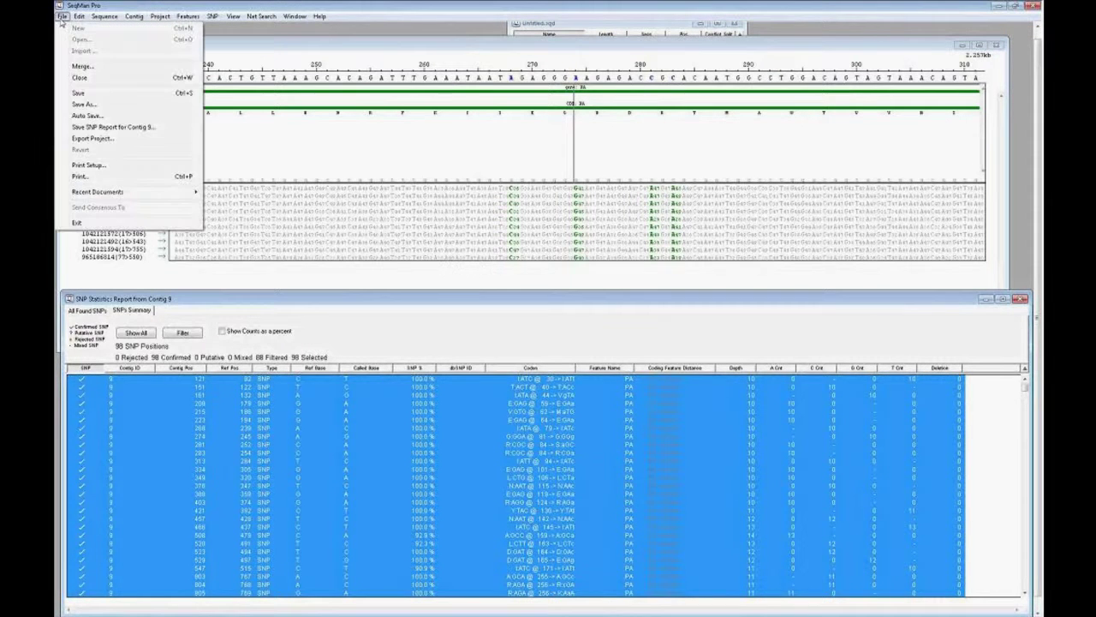
click(592, 33)
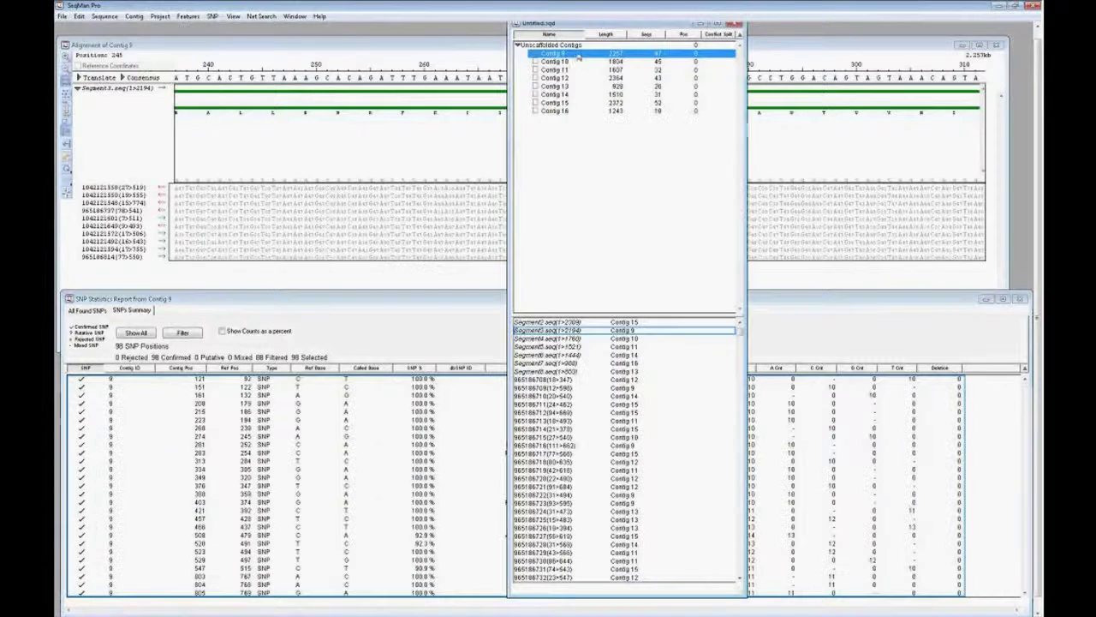
click(62, 16)
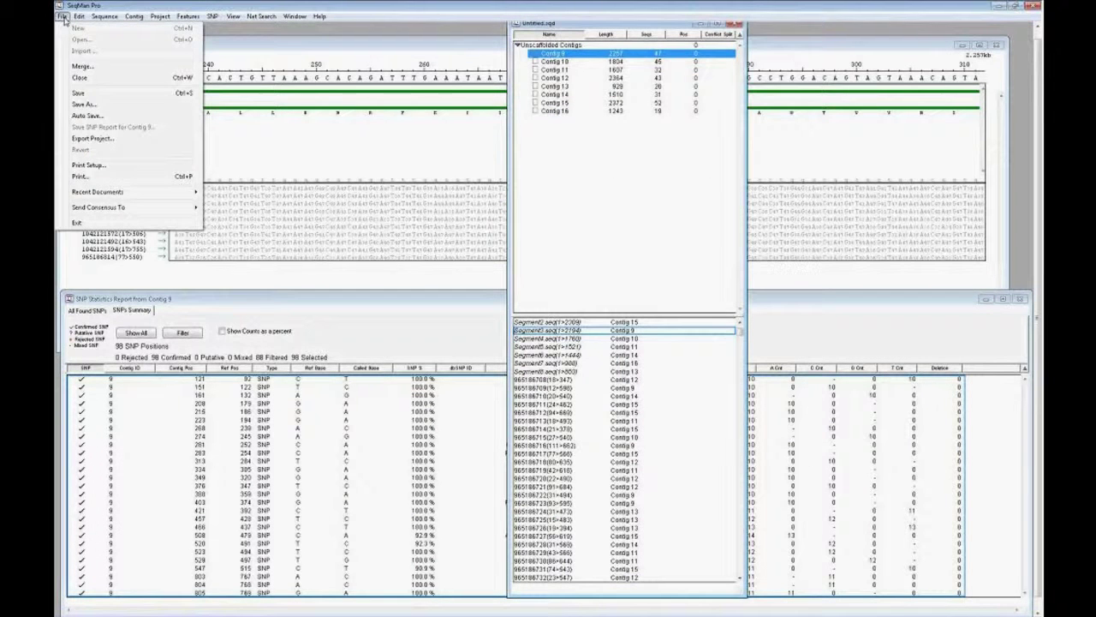
mouse_move(148, 211)
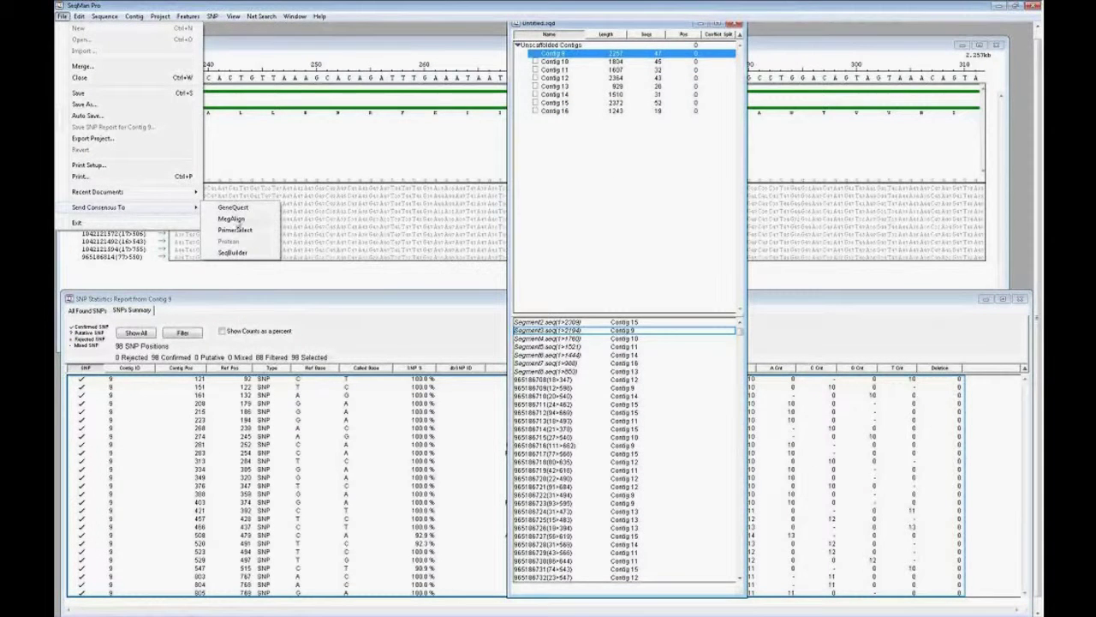
click(234, 253)
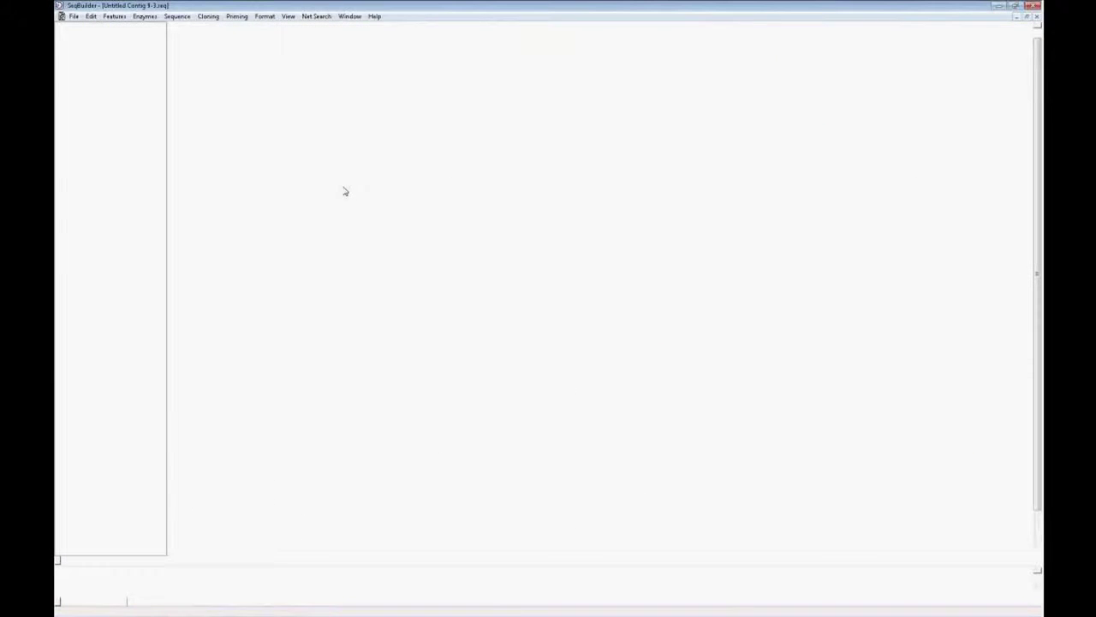
Limit the displayed feature types to variation and look through the variations along the whole Contig 9 sequence
click(88, 164)
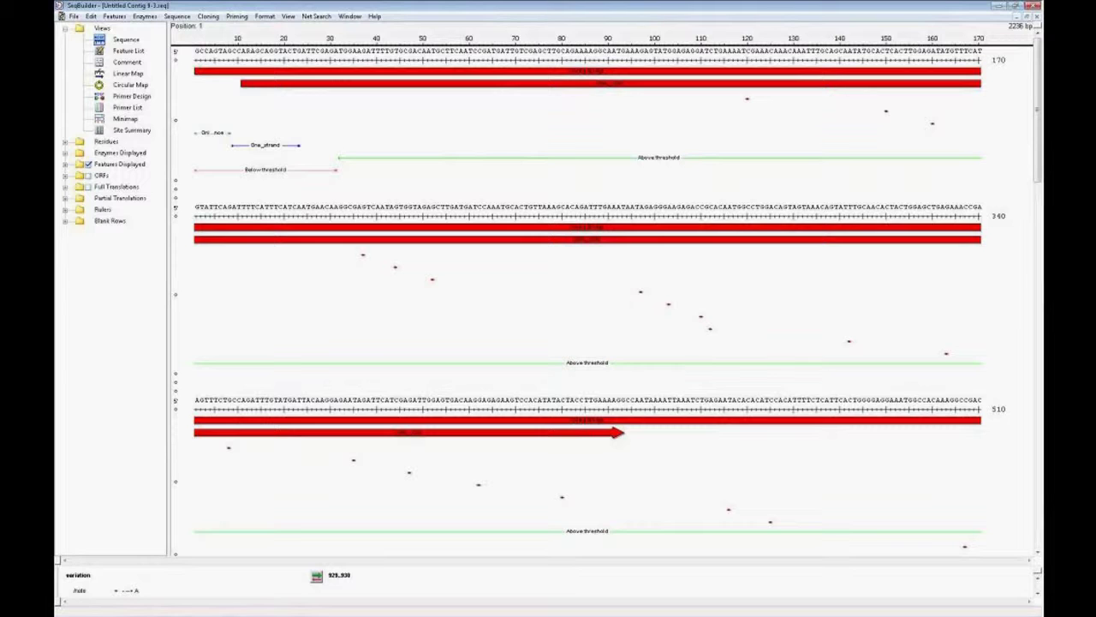
click(66, 164)
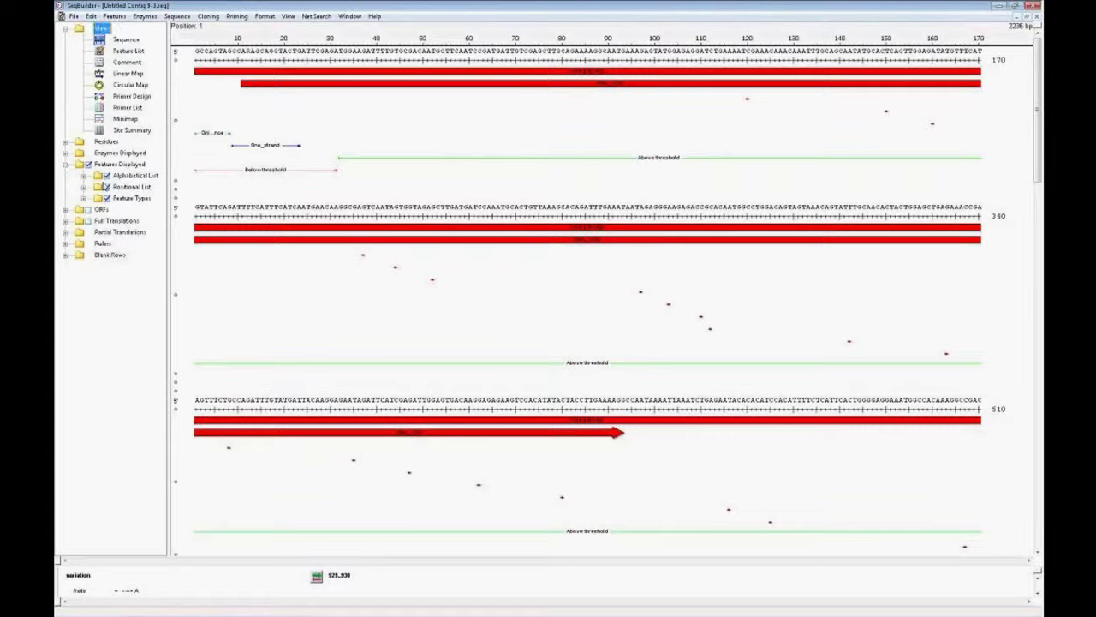
click(83, 199)
click(126, 210)
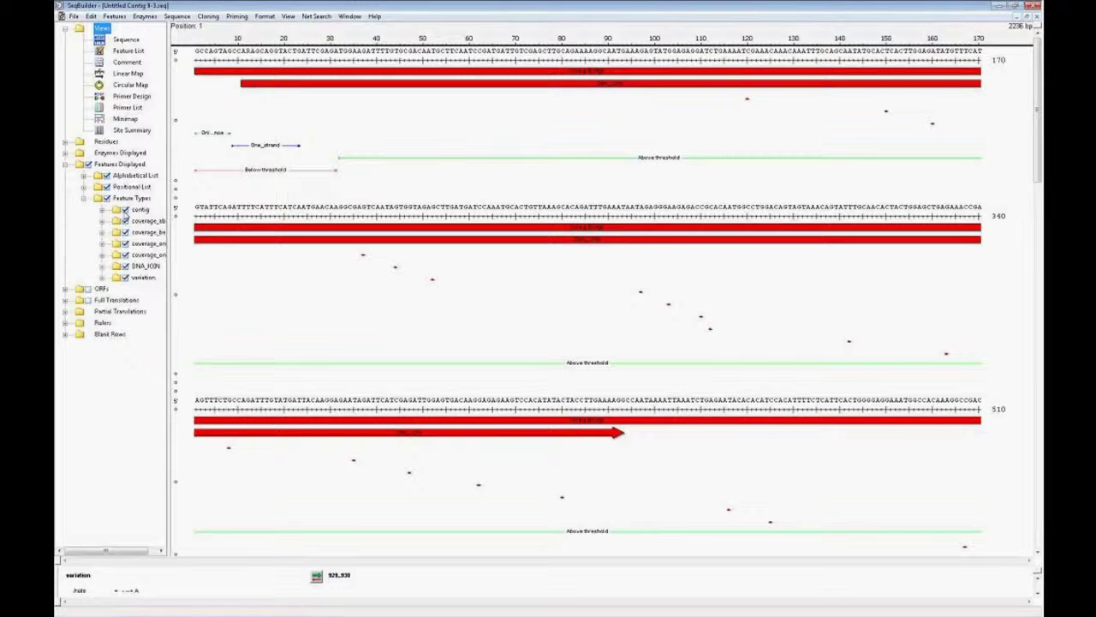
click(106, 198)
click(126, 277)
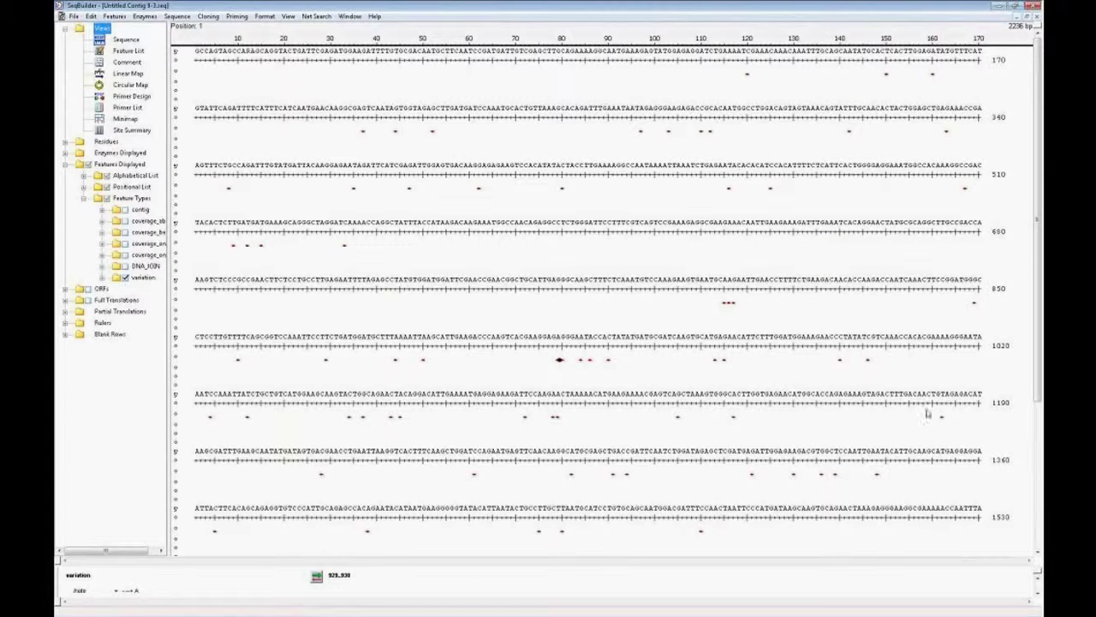
drag(1037, 111, 1037, 460)
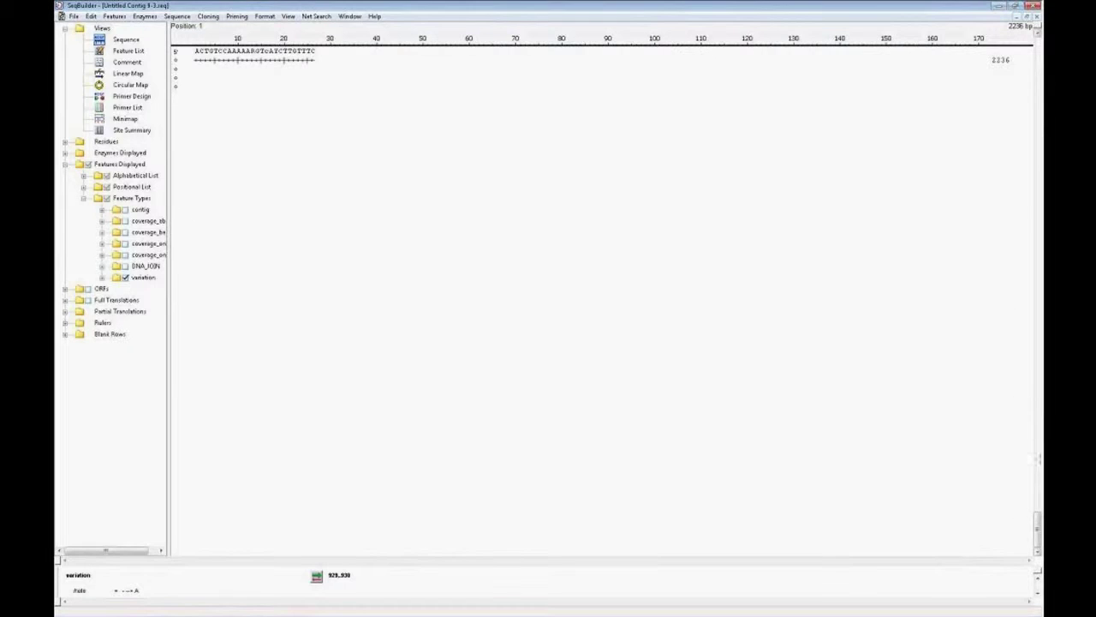
scroll(874, 210, up, 4)
scroll(874, 209, down, 4)
click(1039, 32)
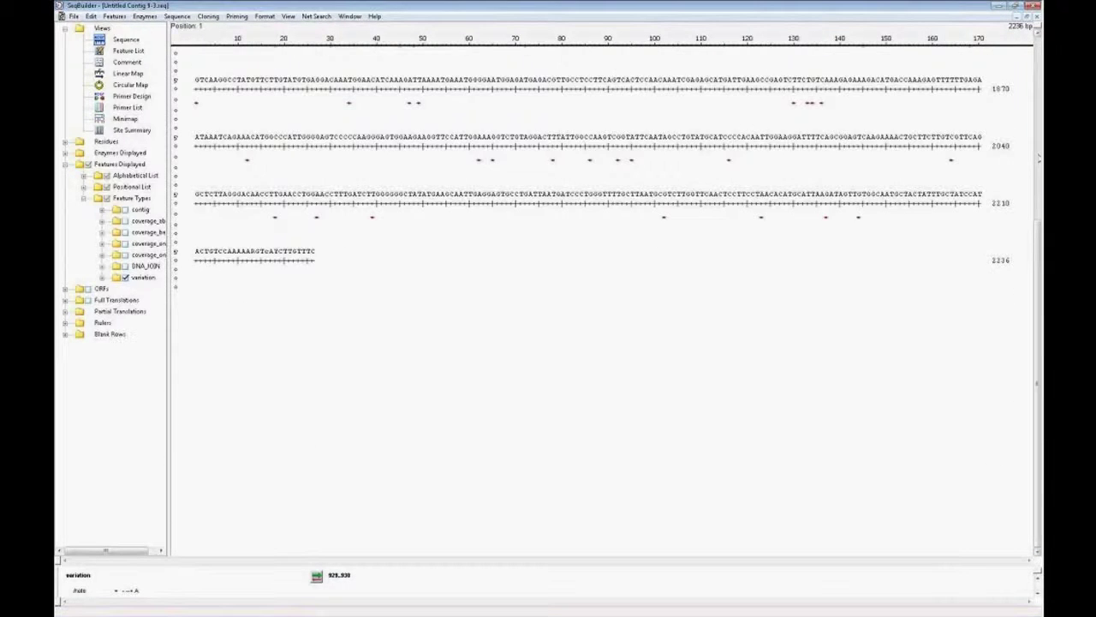
click(1037, 158)
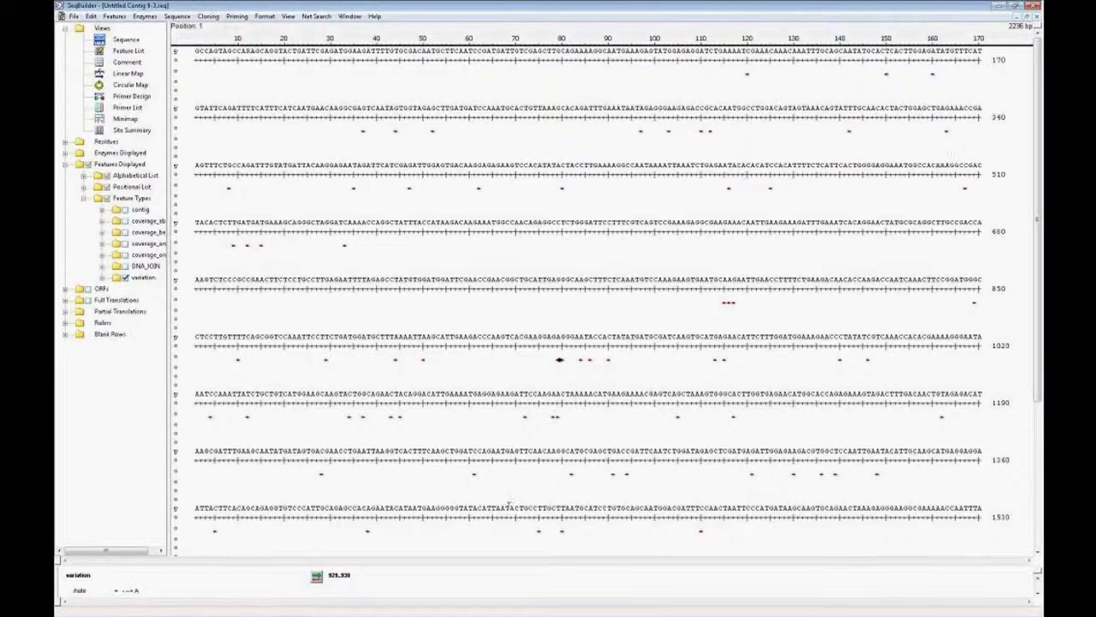
Return to SeqMan Pro and review the Contig 9 alignment together with its confirmed SNP report
mouse_move(432, 613)
mouse_move(317, 614)
click(194, 607)
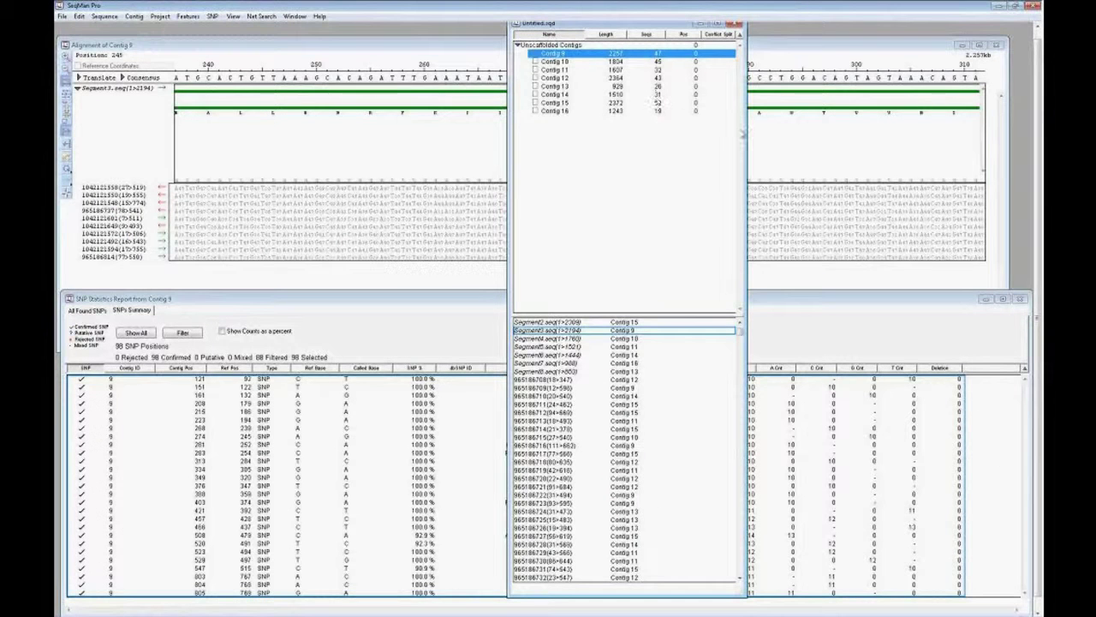
click(828, 299)
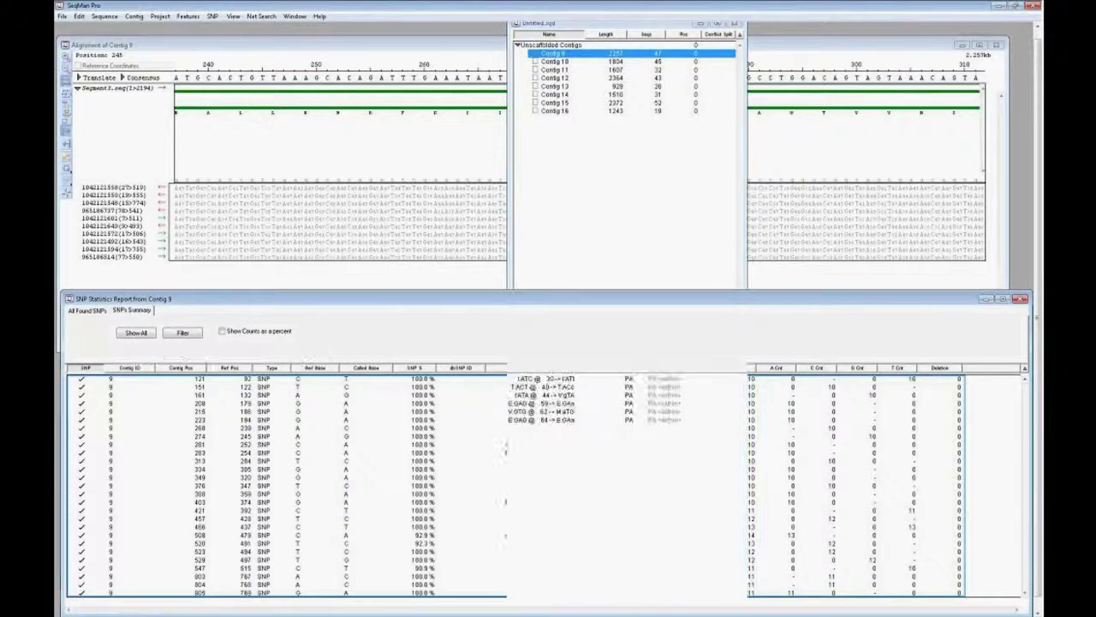
click(357, 55)
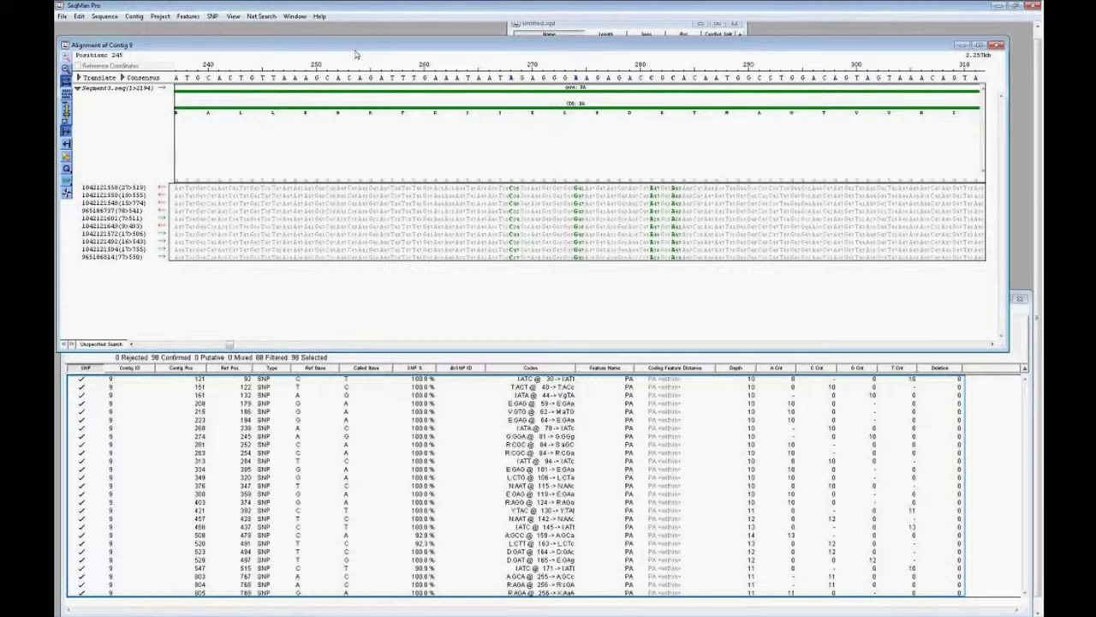
click(373, 474)
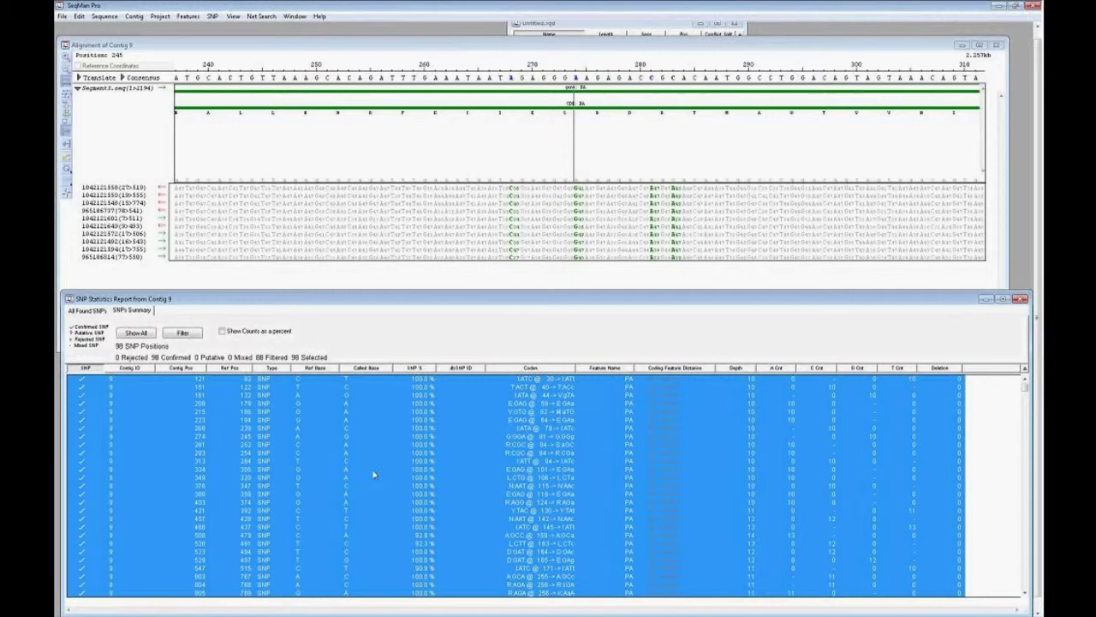
Generate one SNP report for all unscaffolded contigs, browse it to Contig 13, and enlarge the report window
click(631, 44)
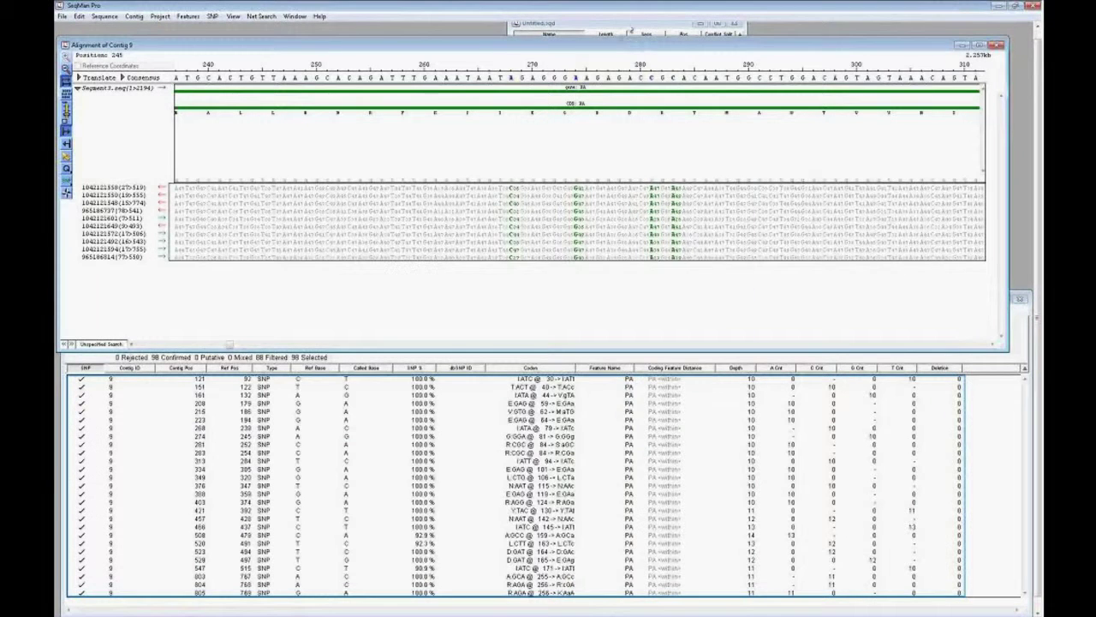
click(630, 31)
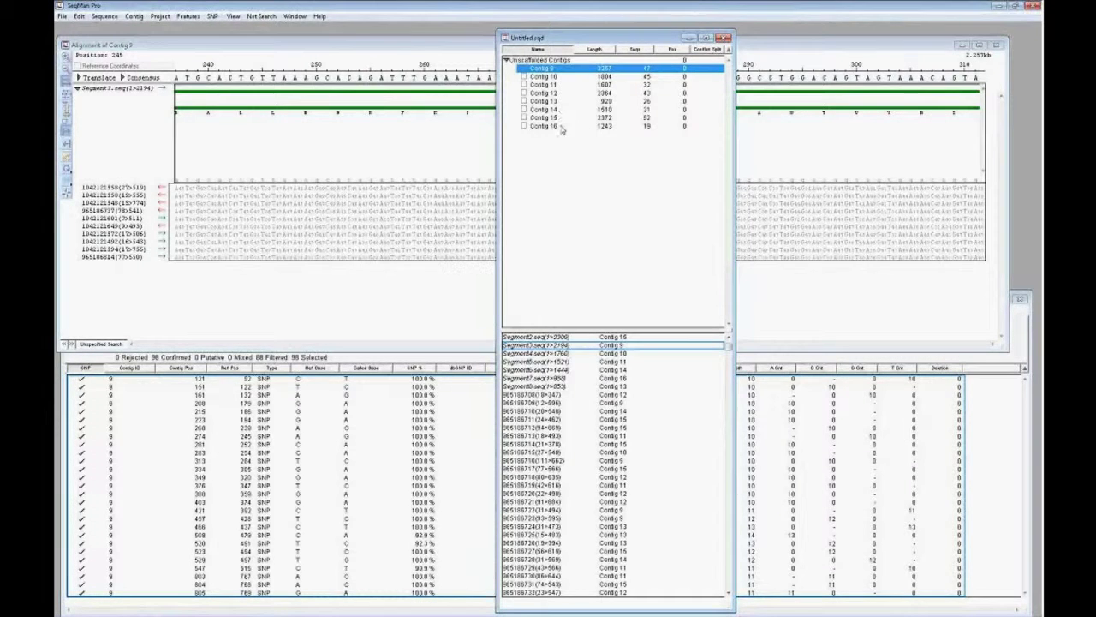
click(536, 60)
click(211, 16)
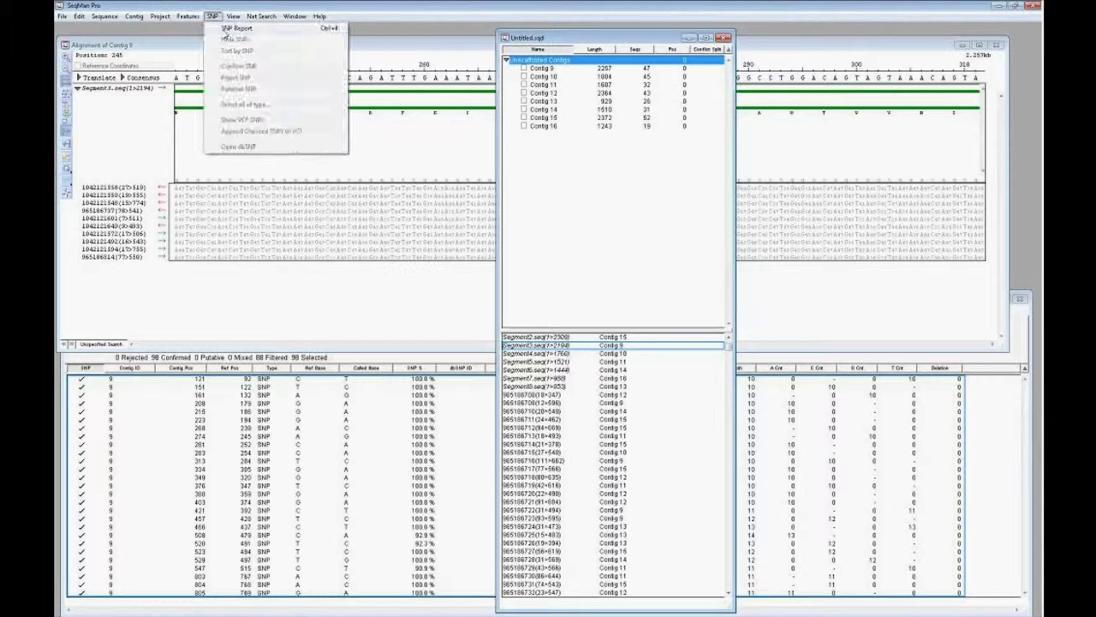
click(236, 28)
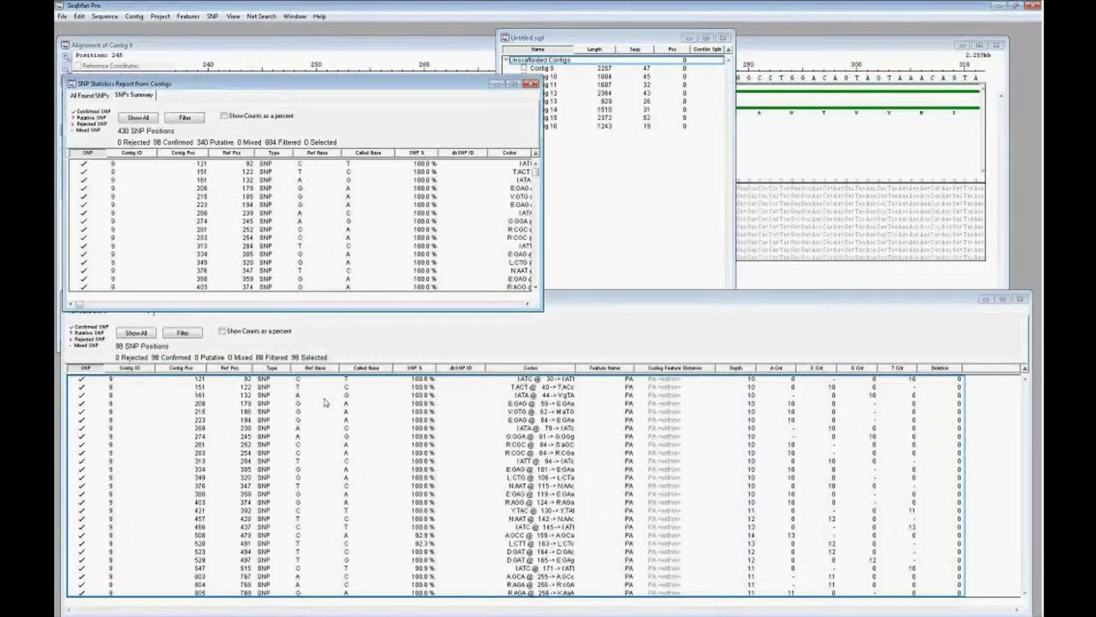
drag(537, 174, 537, 222)
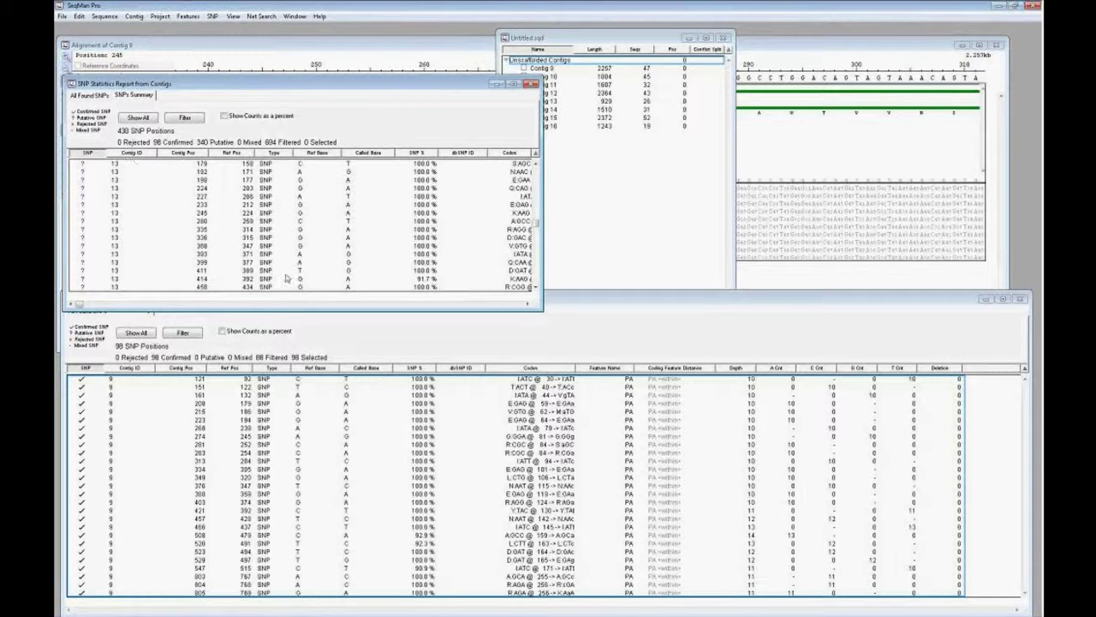
drag(541, 308, 835, 467)
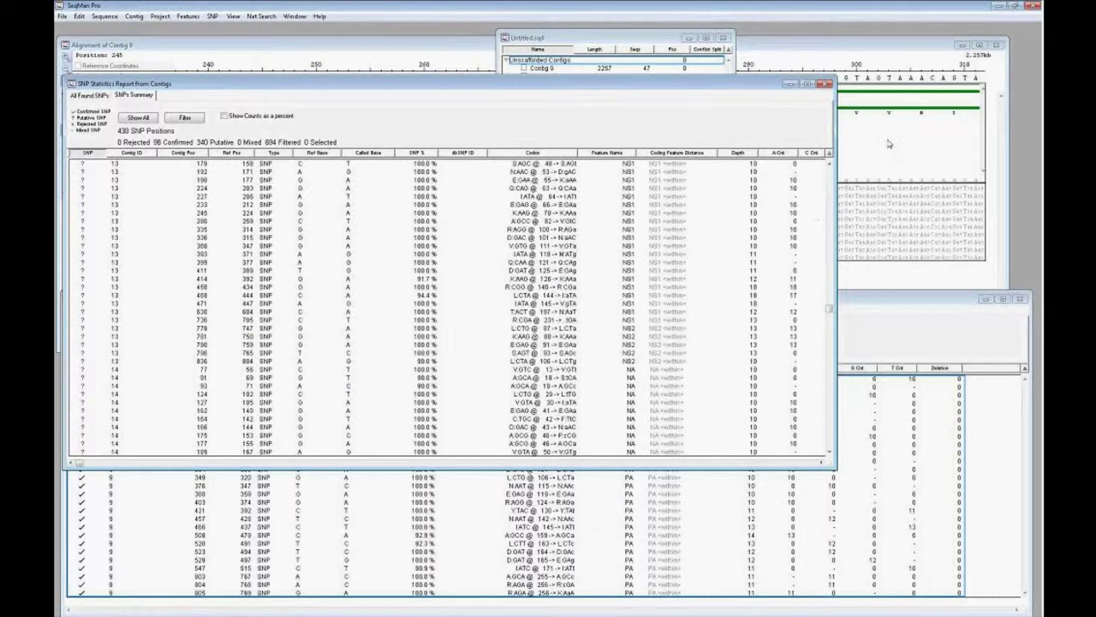
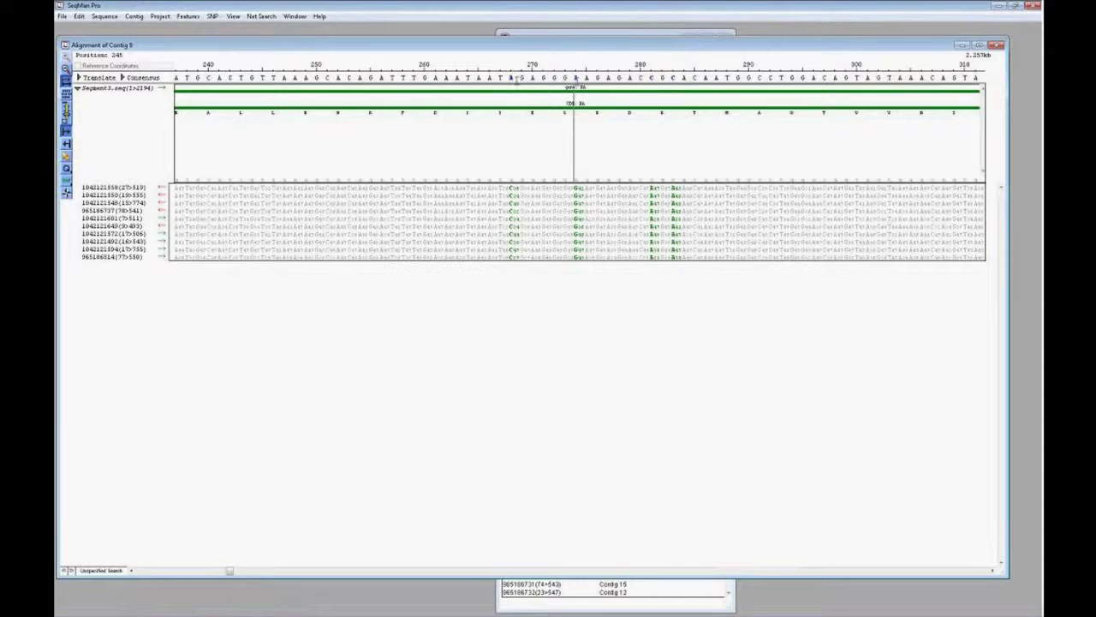
Collapse the Segment3.seq feature display in the Contig 9 alignment and unmark Segment3.seq as the reference sequence
click(508, 78)
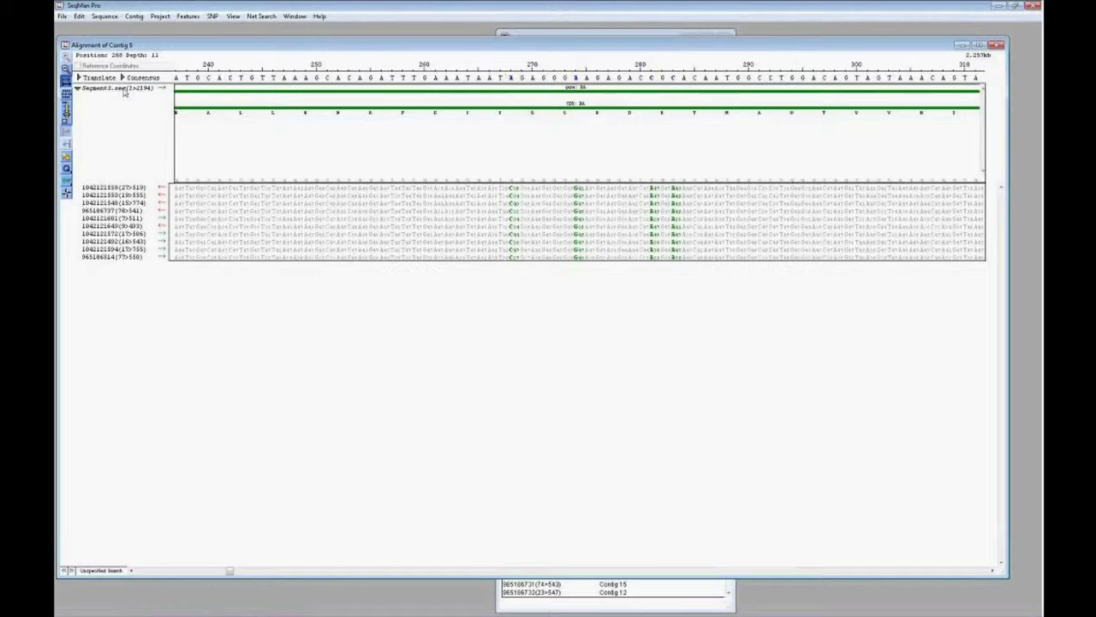
click(78, 89)
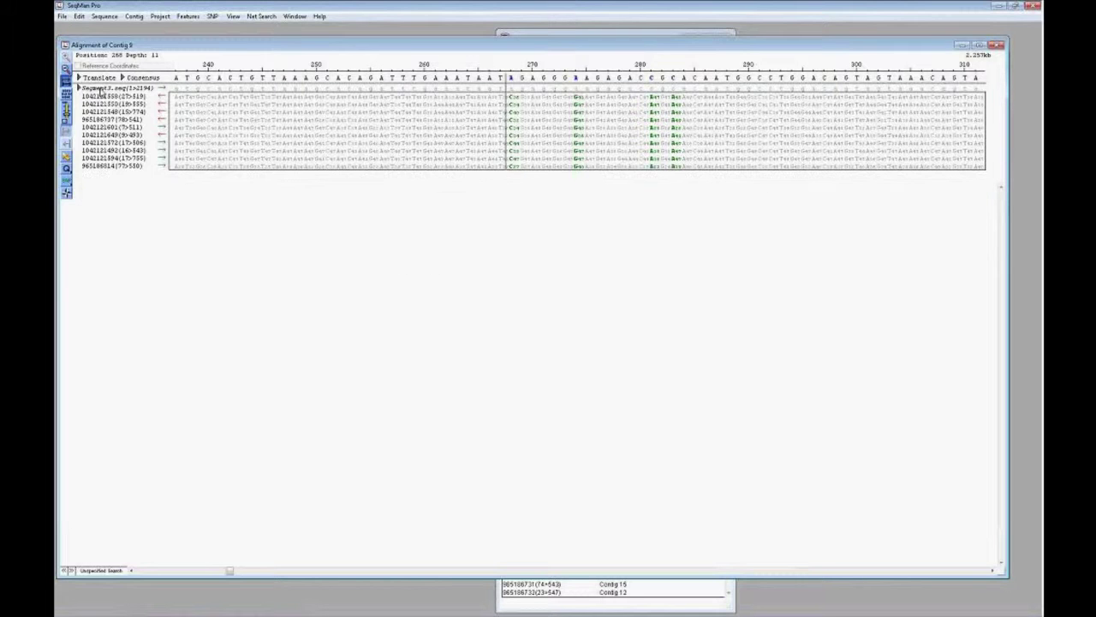
drag(207, 86, 241, 86)
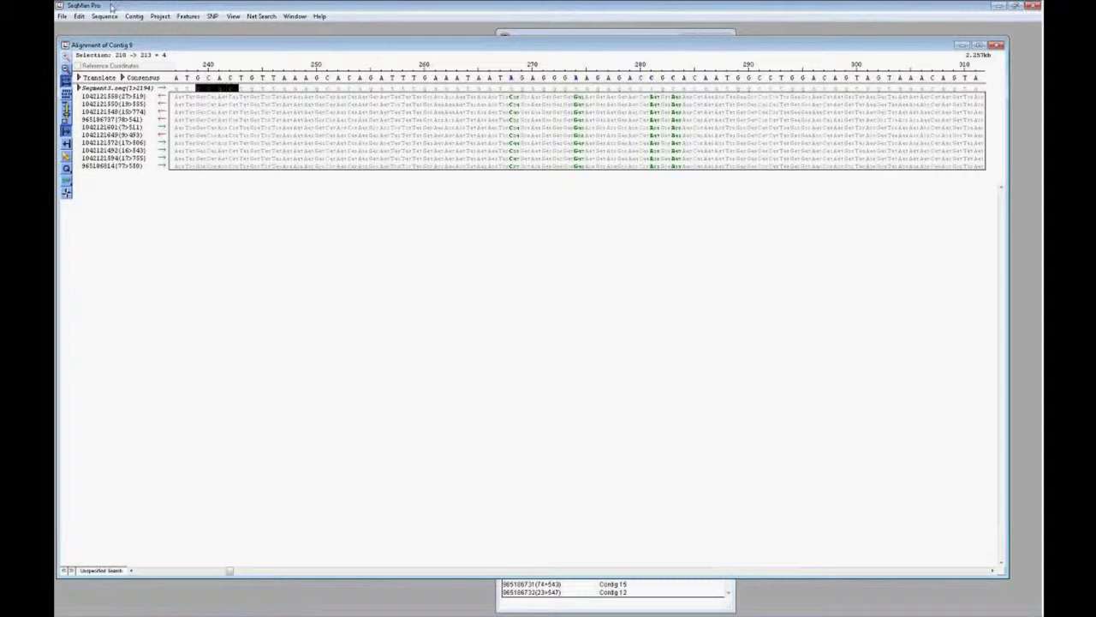
click(113, 18)
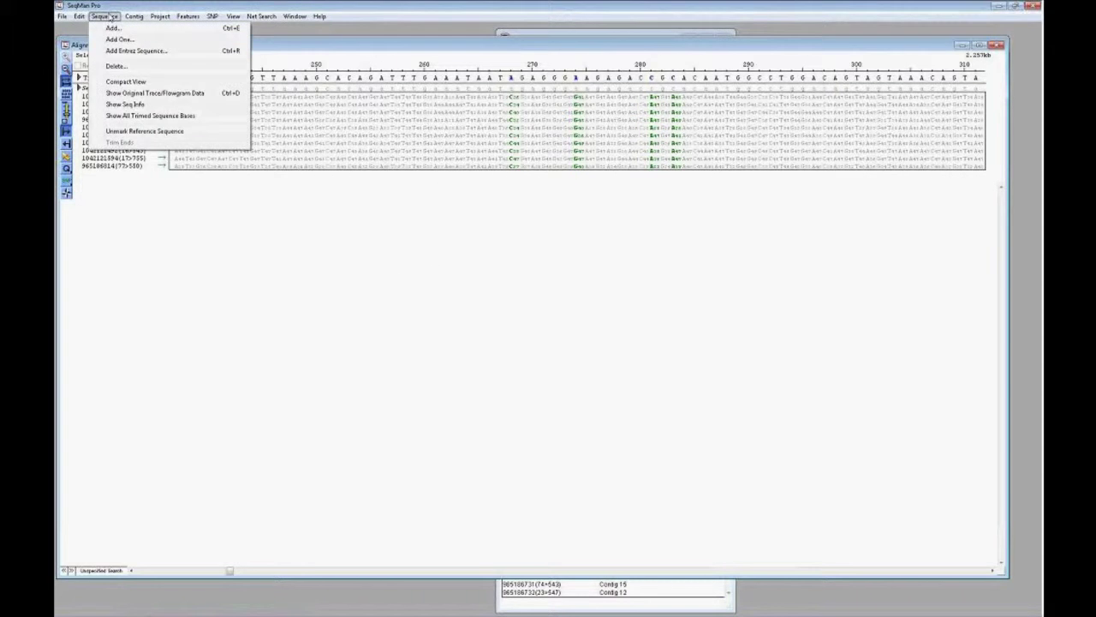
click(151, 131)
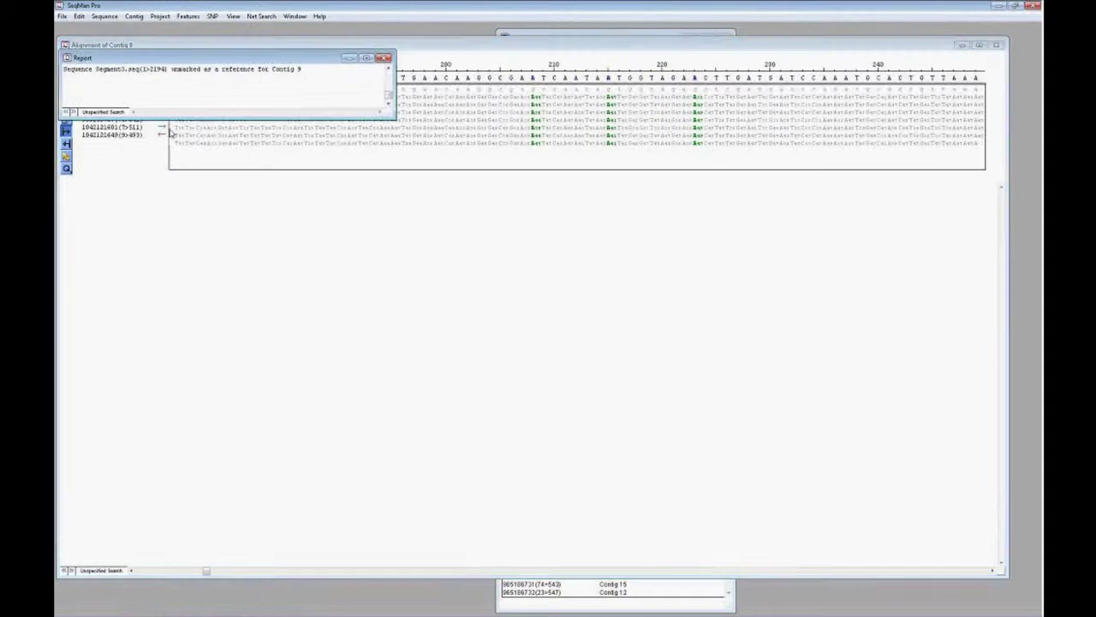
Examine the consensus bases at positions 208, 215 and 223 against the reads in the Contig 9 alignment
click(533, 79)
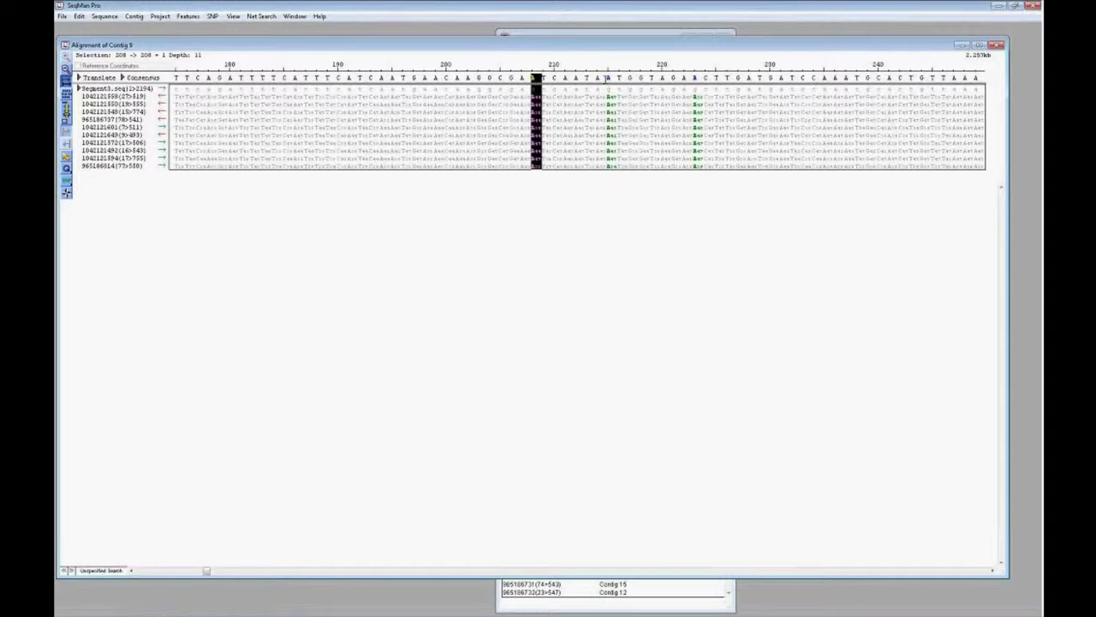
click(611, 79)
click(698, 78)
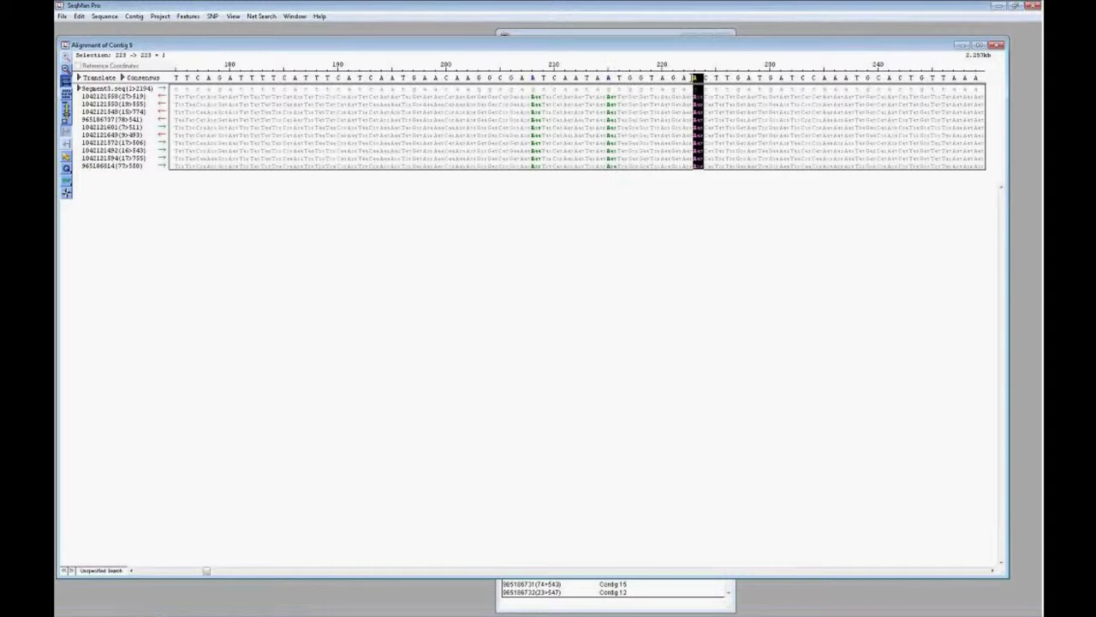
mouse_move(689, 85)
click(78, 88)
click(79, 89)
click(66, 168)
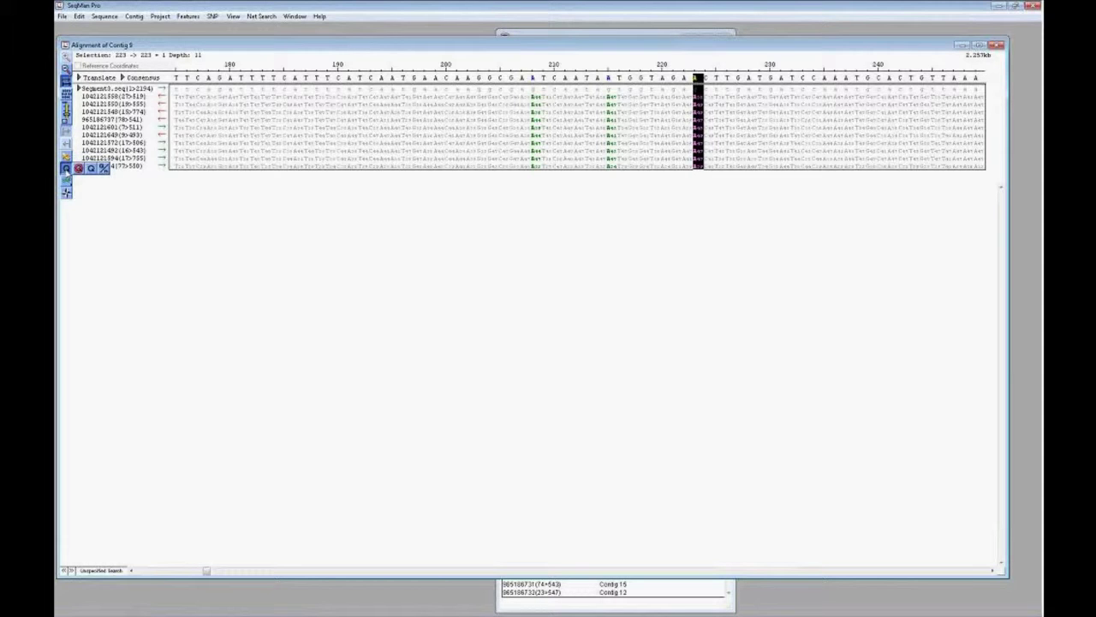
click(66, 168)
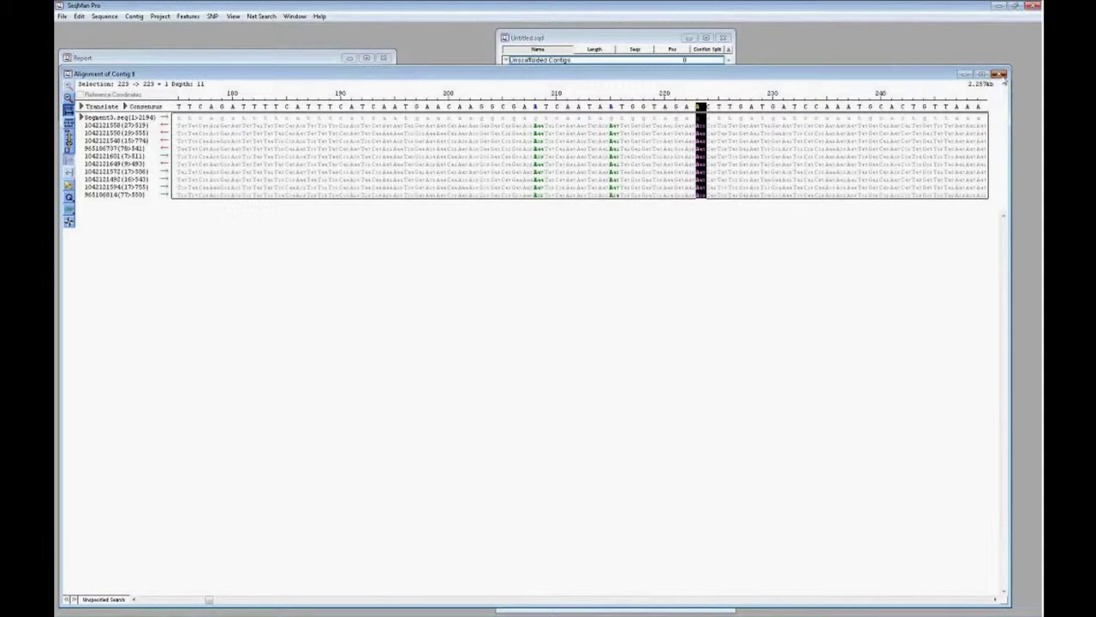
Close the Contig 9 alignment and the Untitled.sqd project
click(1000, 75)
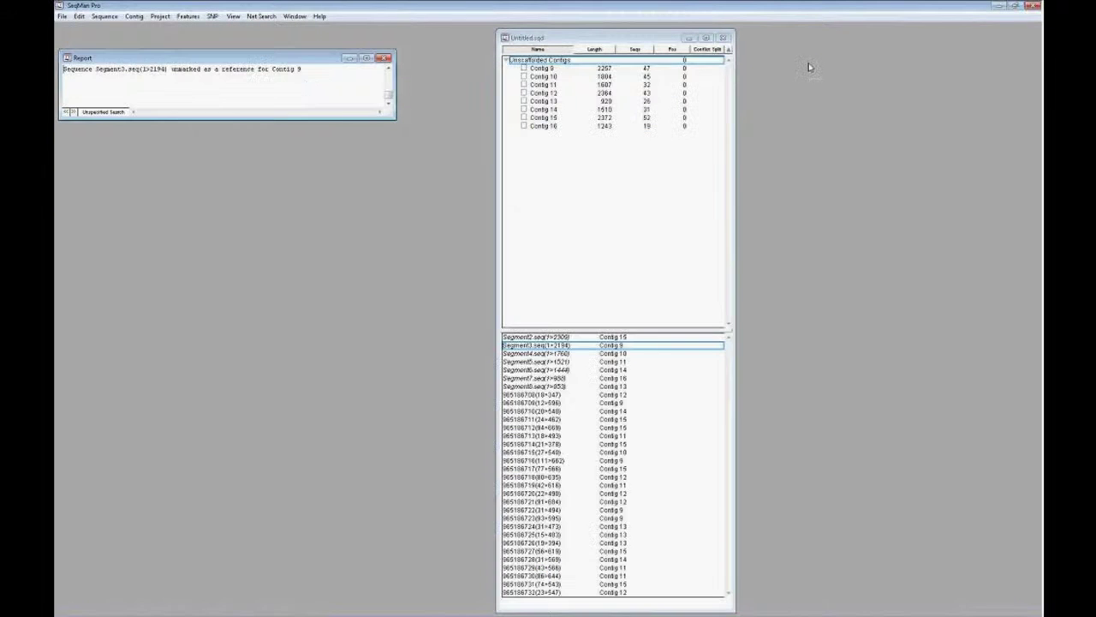
click(724, 38)
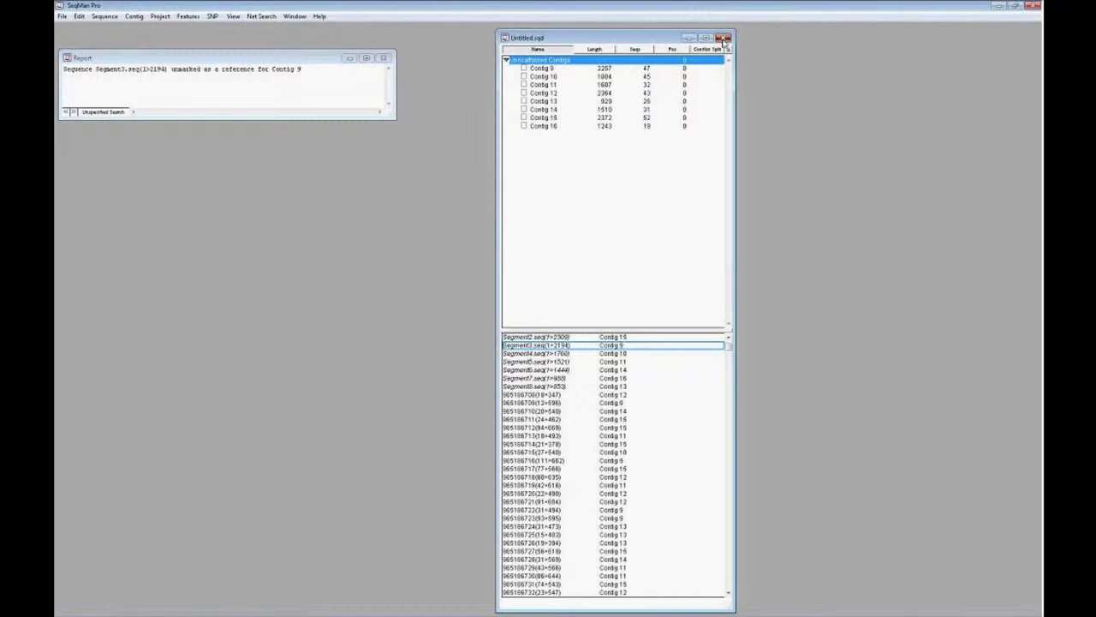
click(615, 117)
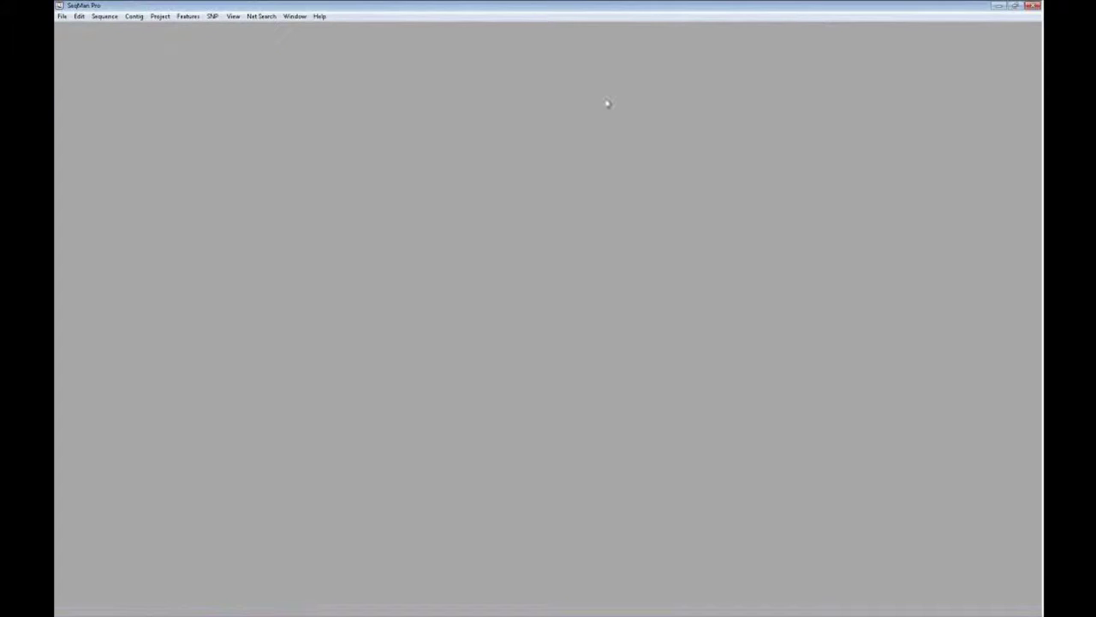
Create a new project and add all 12 COI-5P trace files from the SAPROLEGNIA_PARASITICA traces folder to the unassembled sequences
click(61, 16)
click(76, 28)
drag(390, 58, 440, 57)
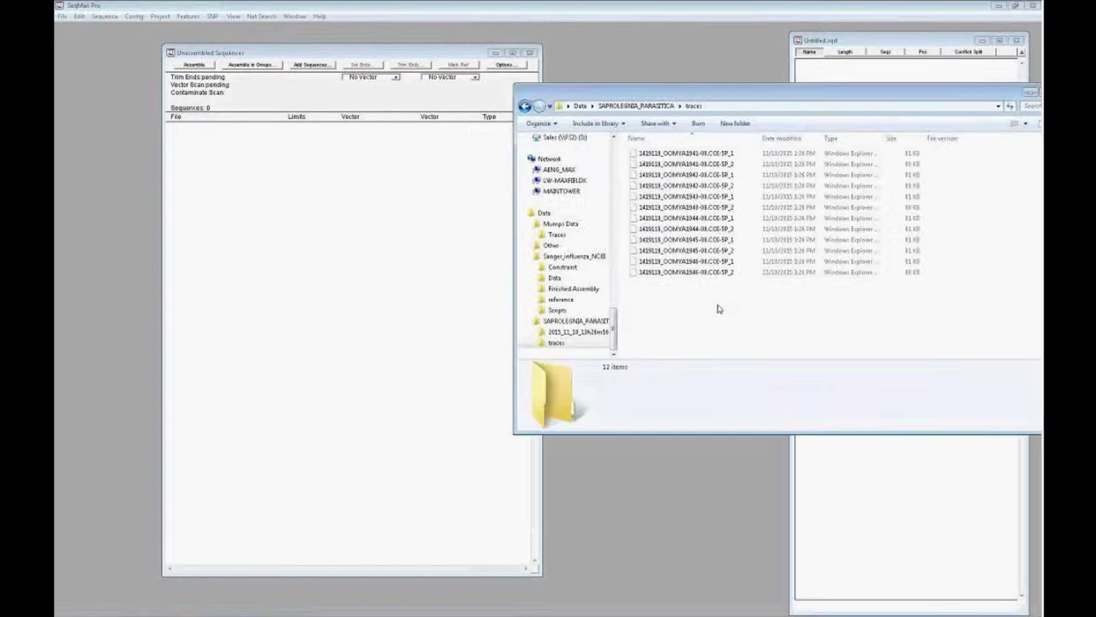
mouse_move(718, 309)
mouse_down()
mouse_move(704, 137)
mouse_move(703, 159)
mouse_move(254, 190)
mouse_up()
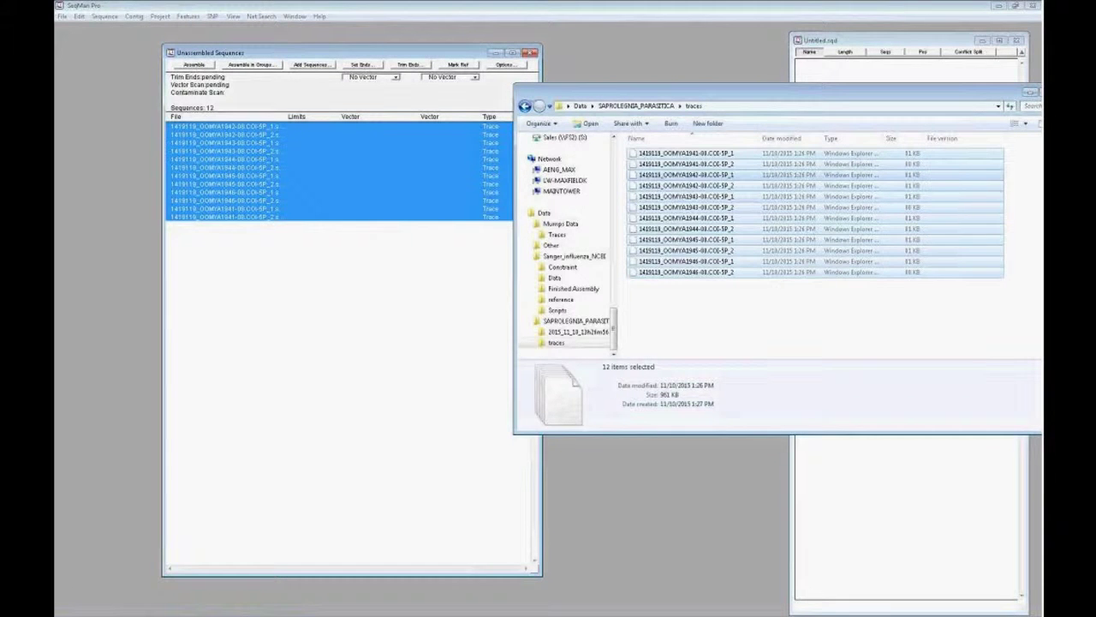
click(1032, 92)
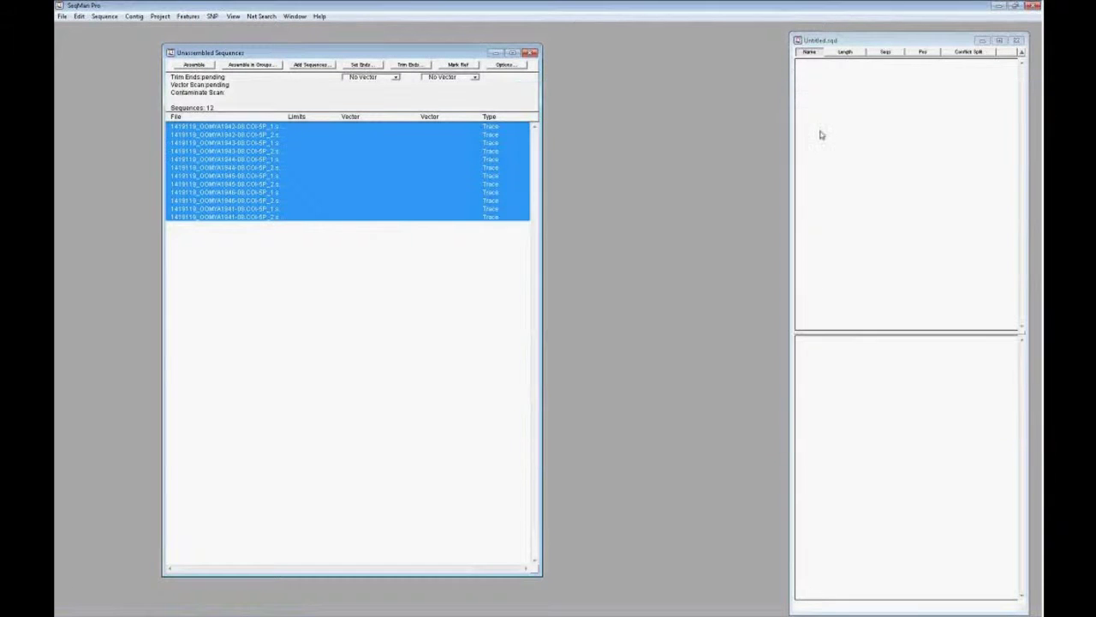
Reposition the Untitled.sqd project window, then select all unassembled traces and maximize their window
click(899, 39)
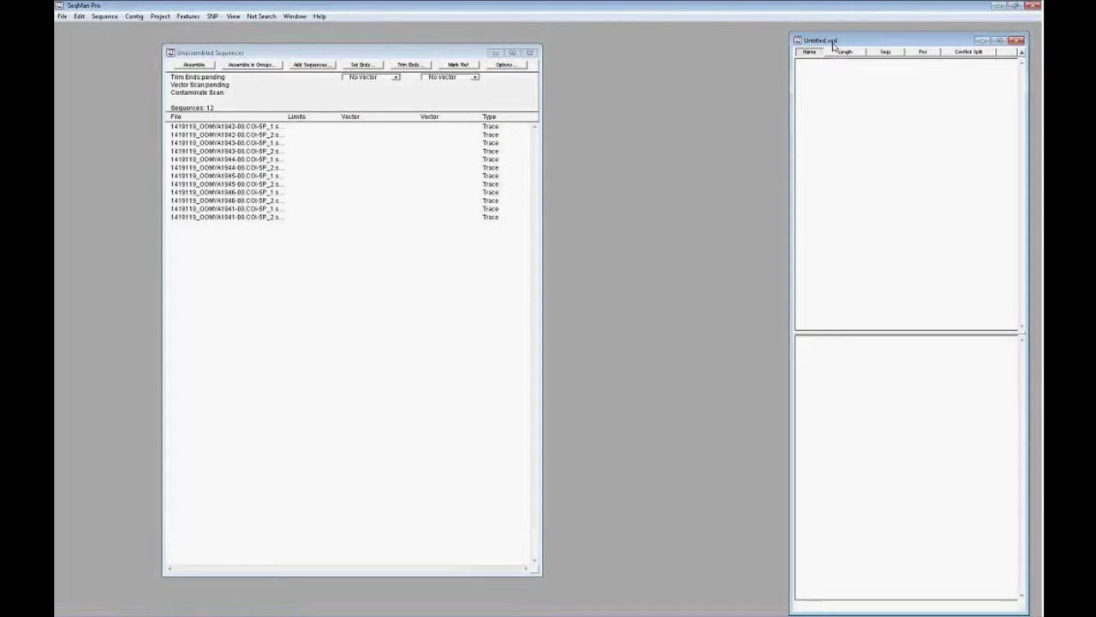
drag(829, 45, 729, 51)
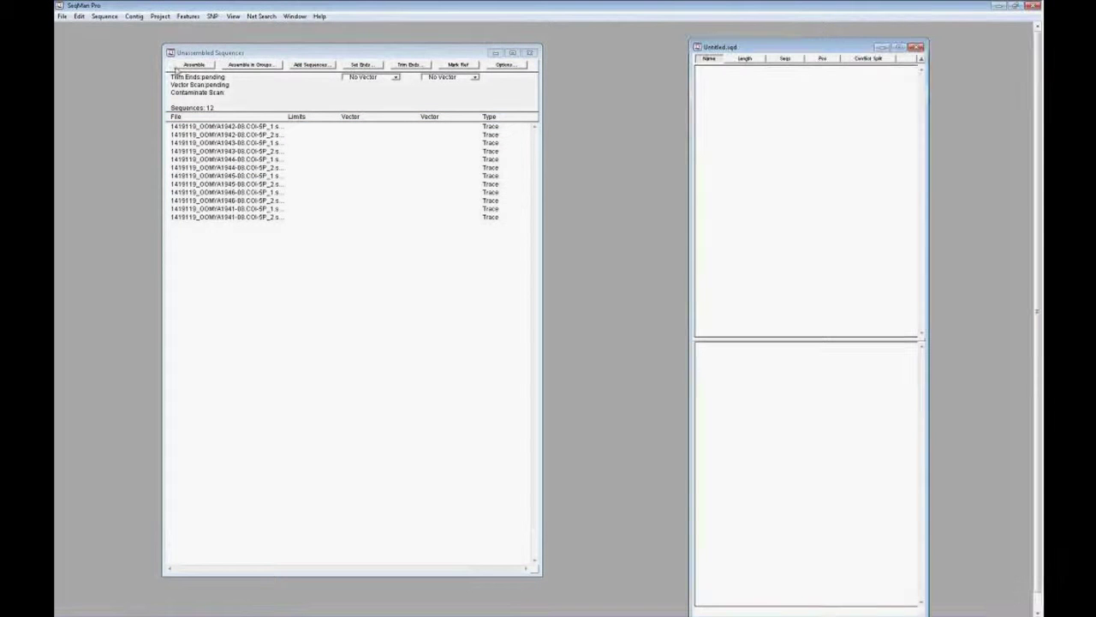
click(283, 124)
click(512, 53)
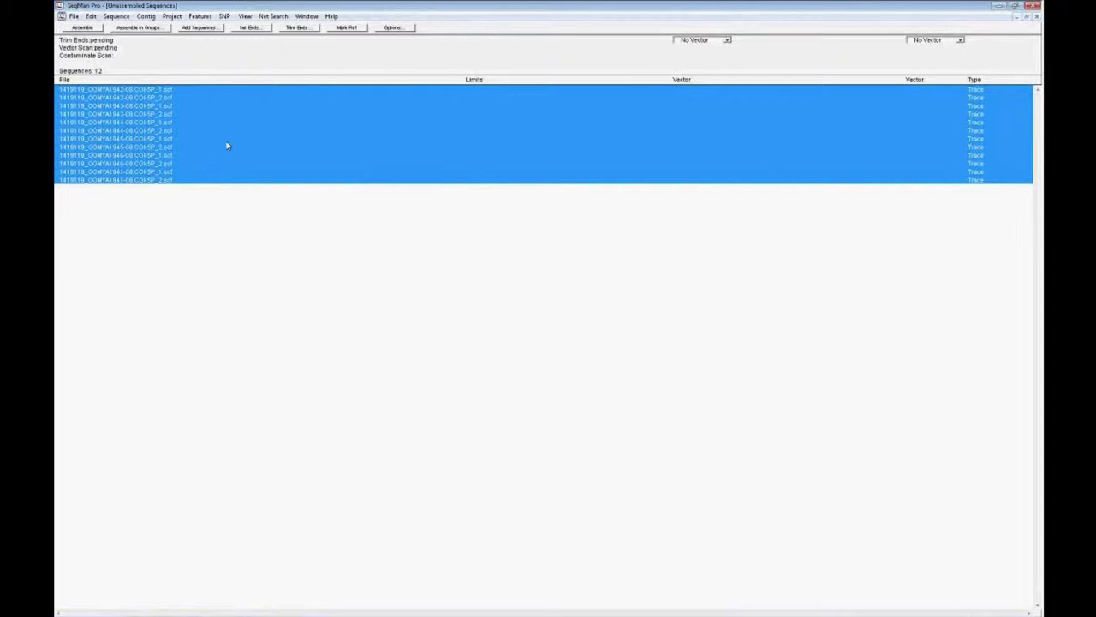
Assemble the selected traces in groups, using the two digits "42" in the example sequence name as the group identifier
click(129, 30)
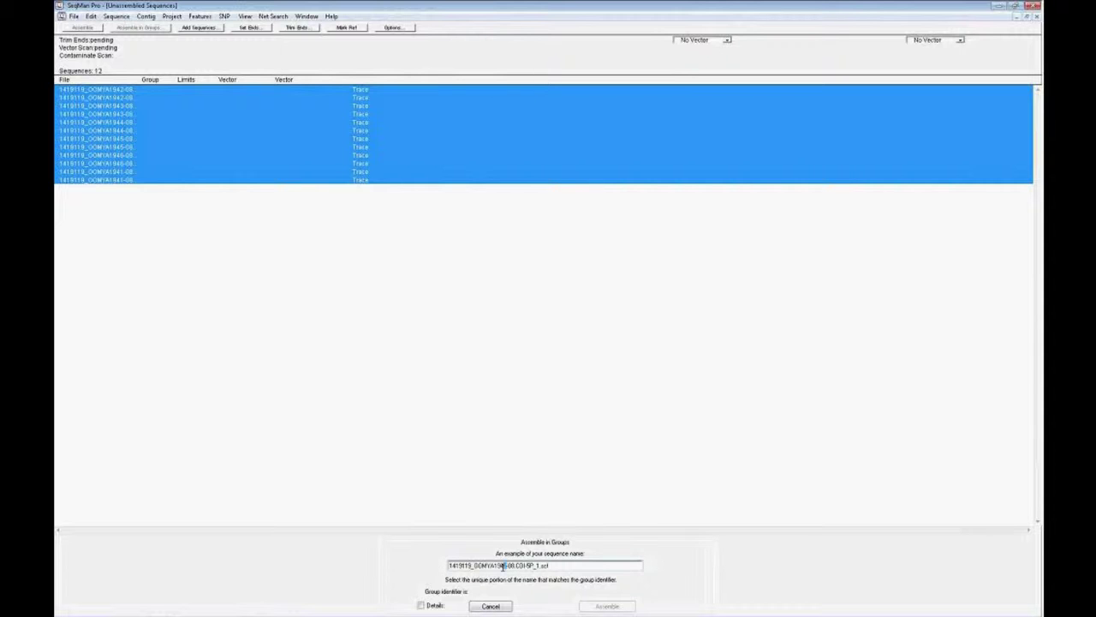
drag(503, 566, 503, 566)
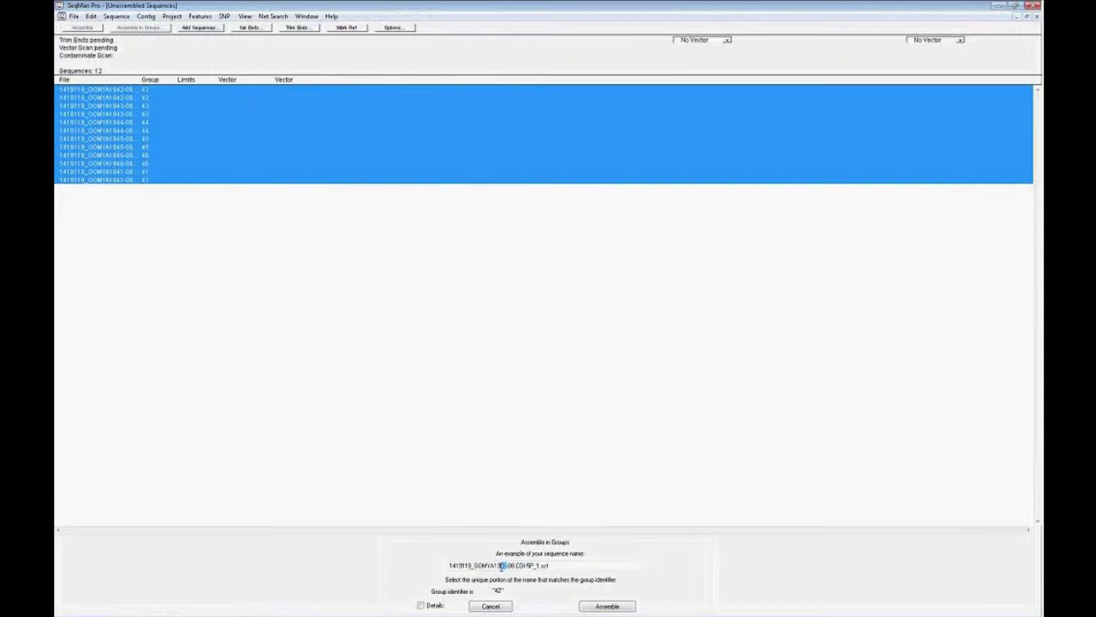
mouse_move(505, 566)
mouse_down()
mouse_move(475, 566)
mouse_move(499, 566)
mouse_up()
drag(494, 566, 507, 566)
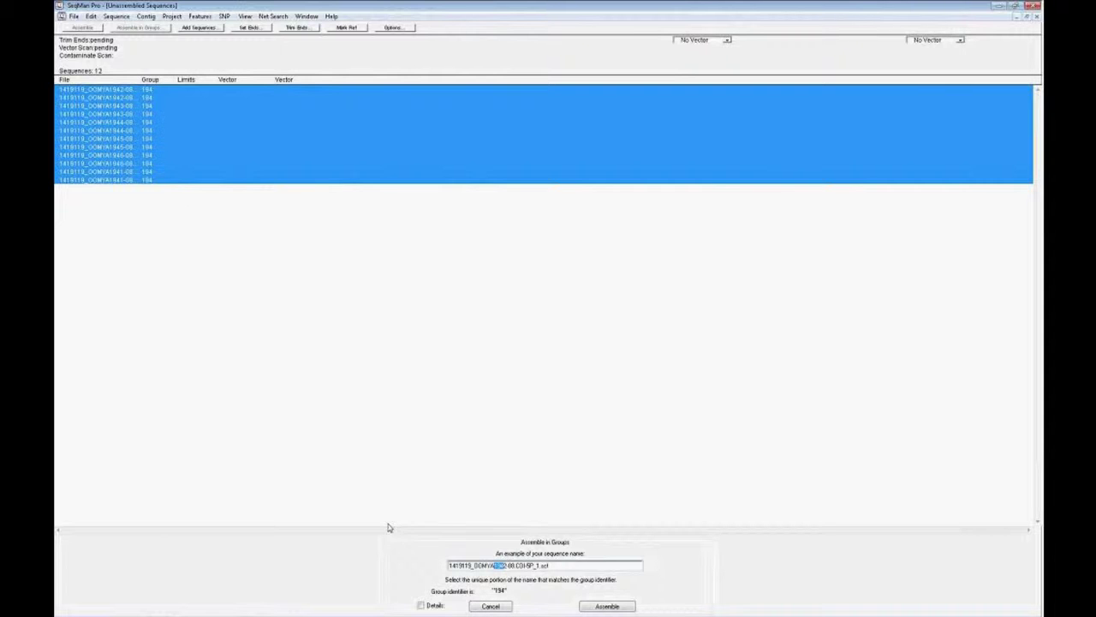
drag(474, 565, 501, 565)
click(618, 608)
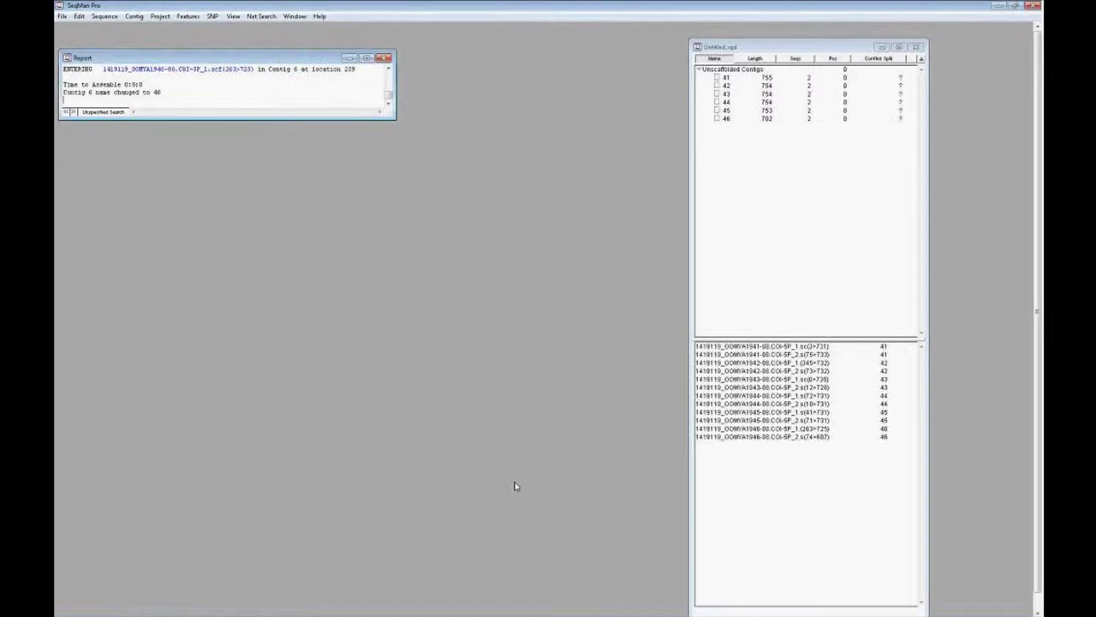
Open the alignment of contig 41, widen its window, and display the strategy view of contig 41
click(742, 84)
click(745, 79)
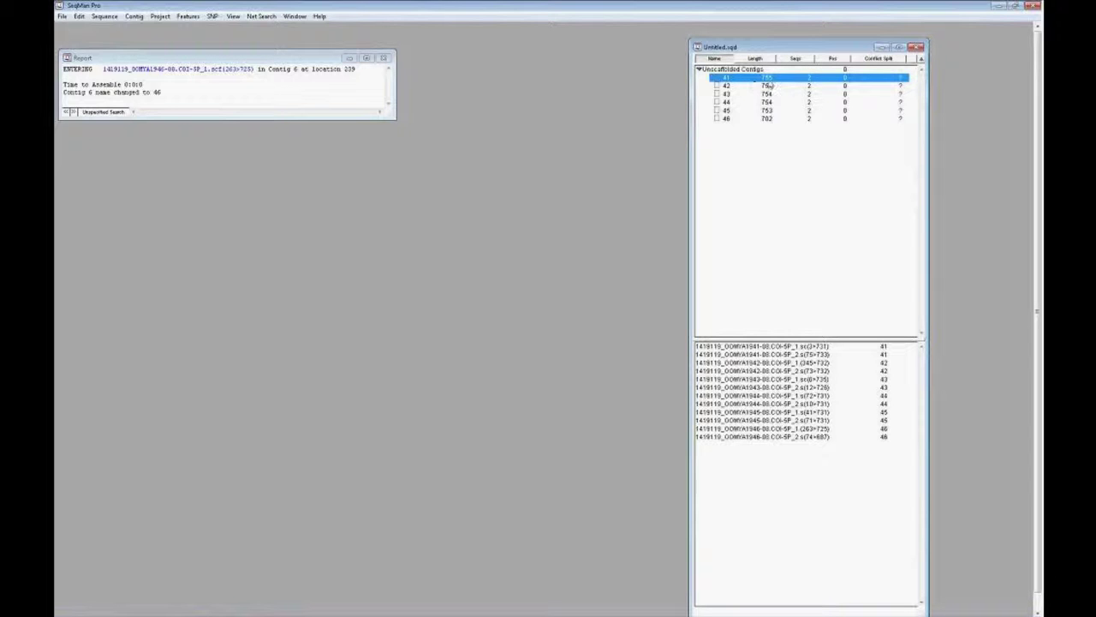
double_click(769, 80)
drag(414, 156, 520, 163)
right_click(782, 78)
click(815, 106)
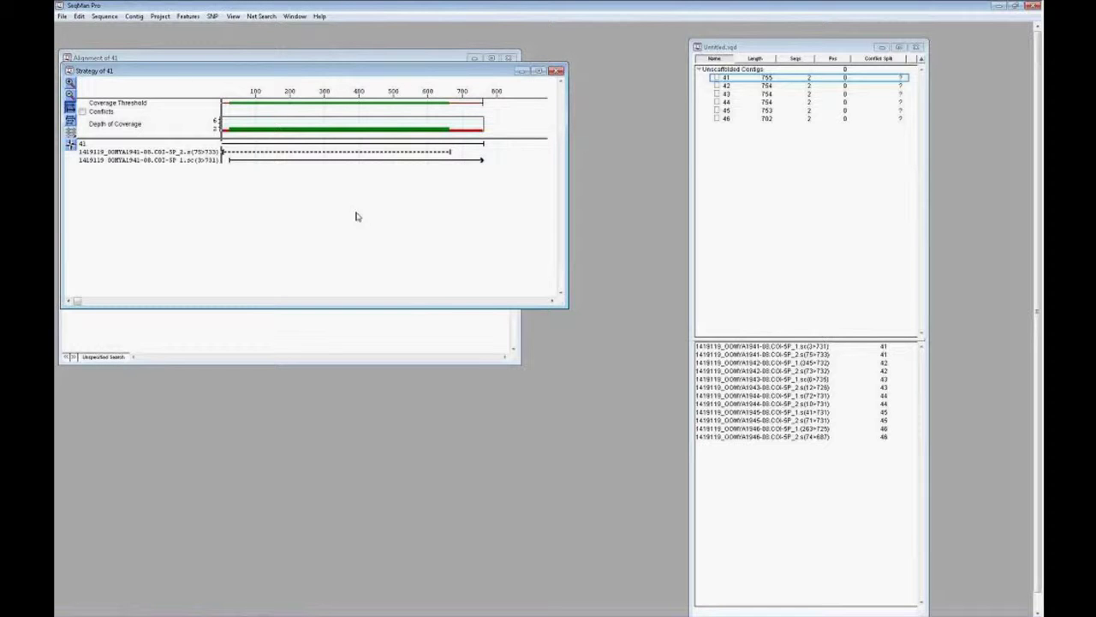
Display the strategy view of contig 42 for comparison, then close the strategy views of contigs 42 and 41
right_click(781, 87)
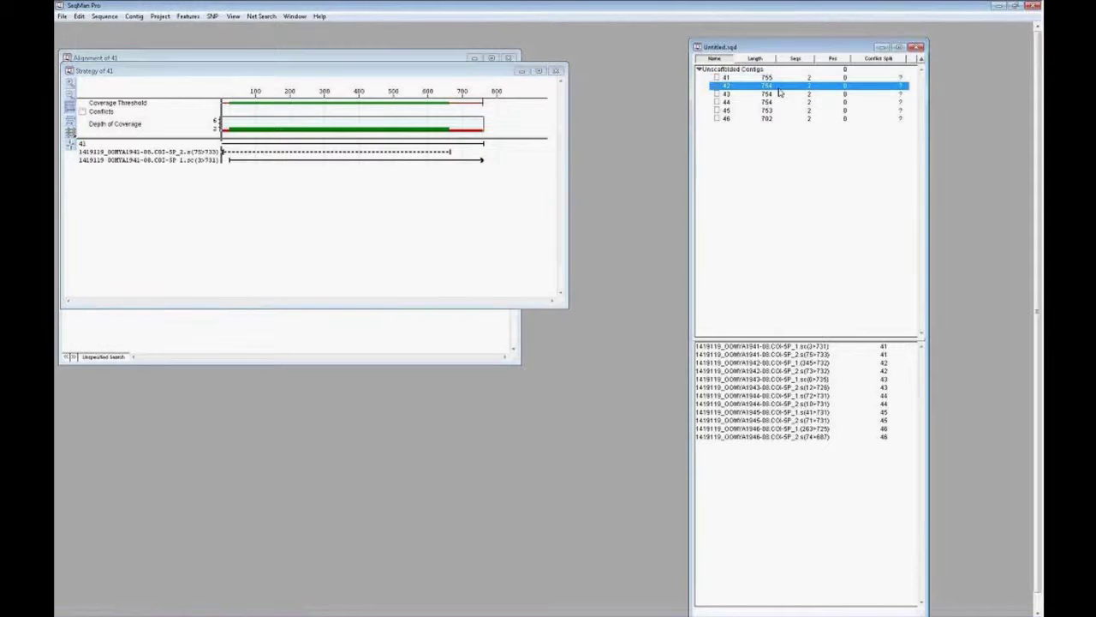
click(813, 117)
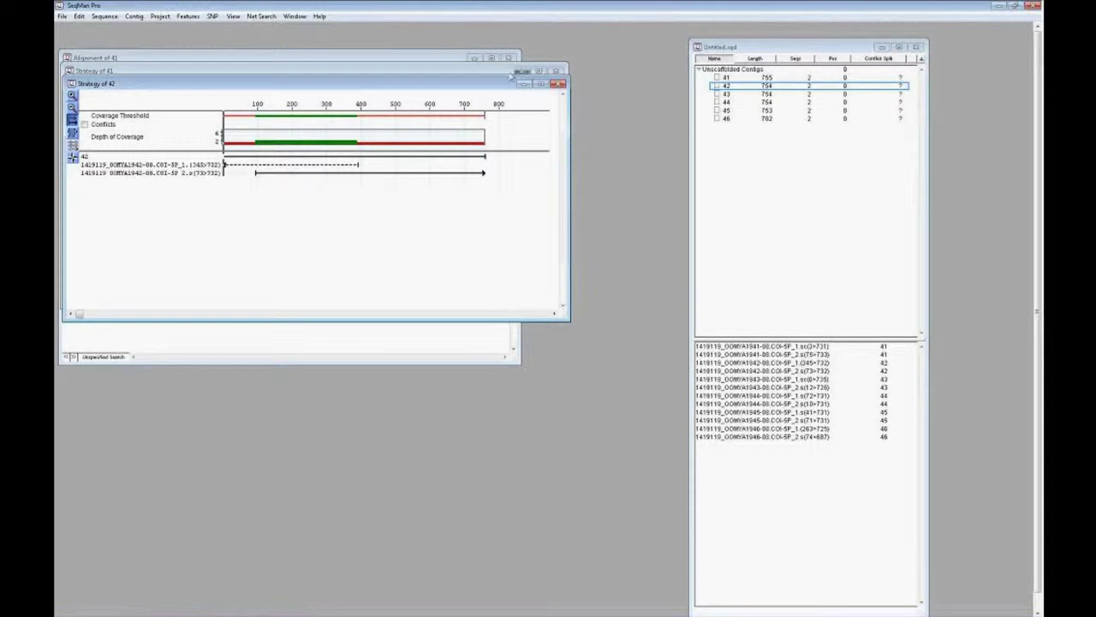
click(561, 86)
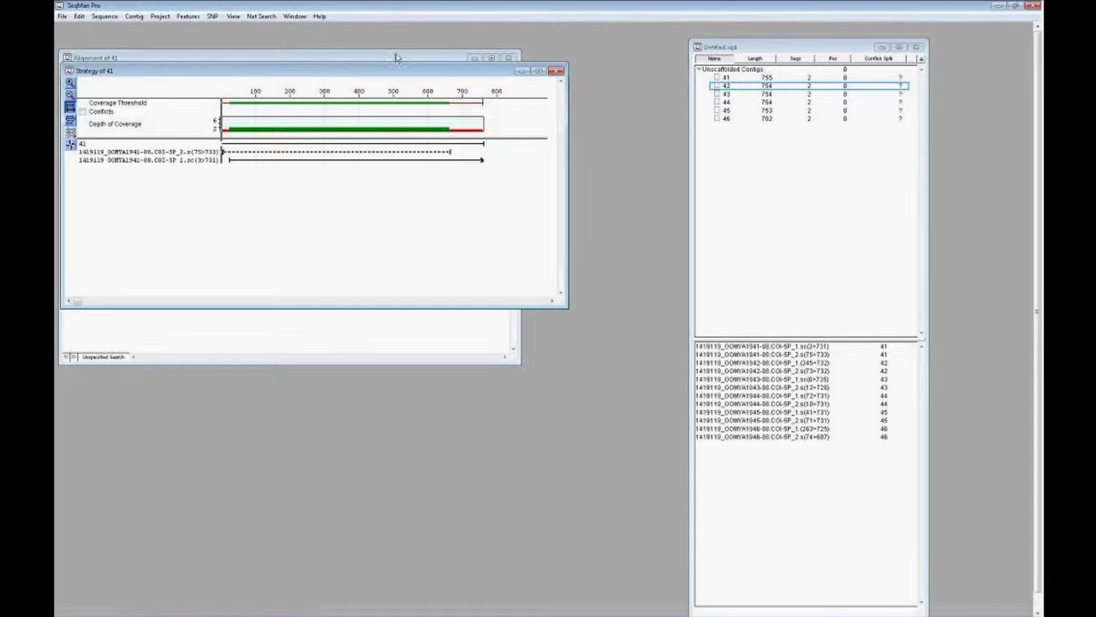
drag(400, 63, 543, 95)
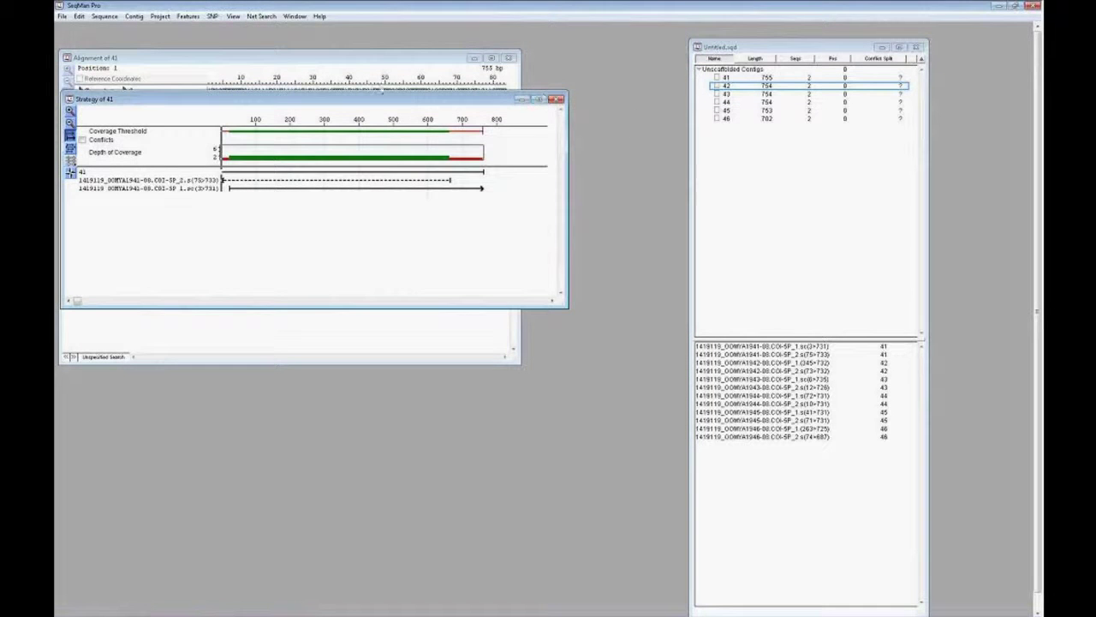
click(557, 99)
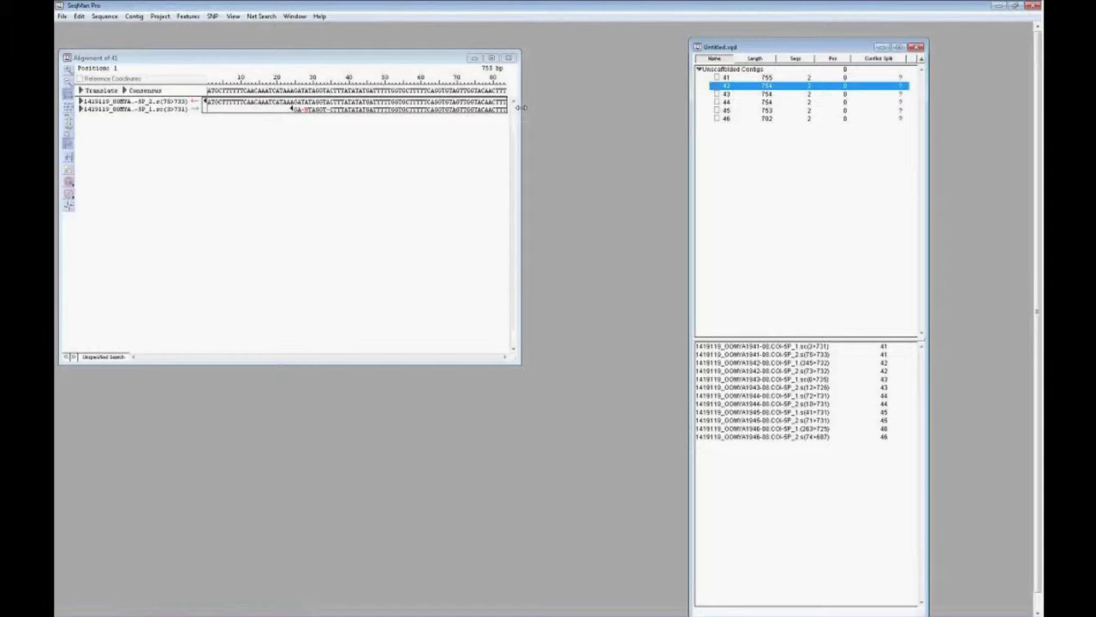
Widen the Alignment of 41 window up to the project window and clear the contig selection
drag(520, 116, 666, 112)
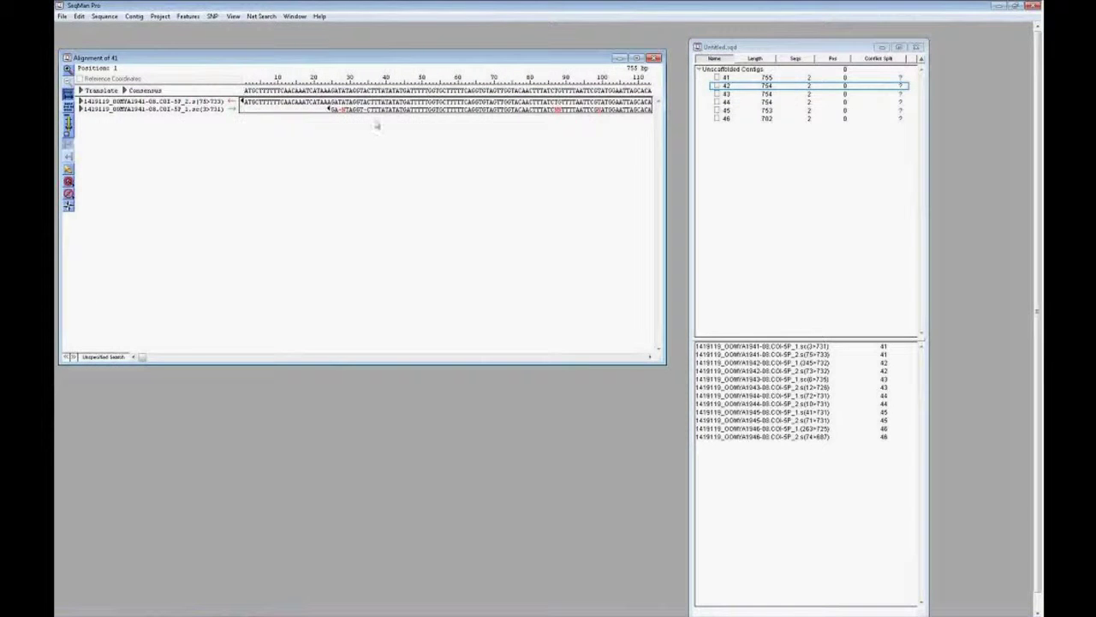
click(773, 87)
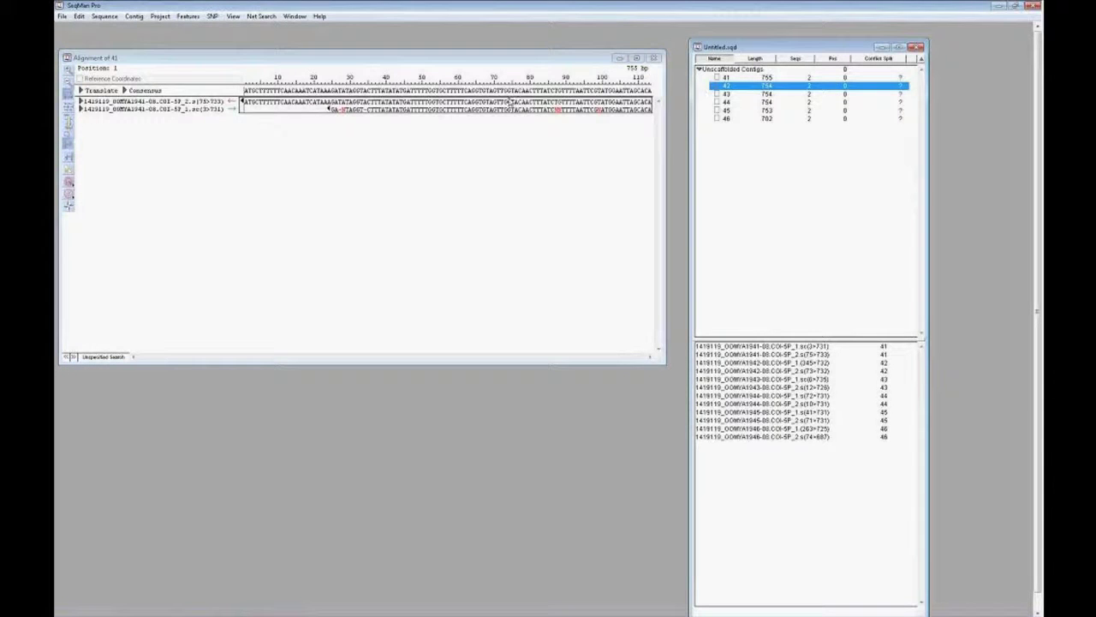
click(762, 154)
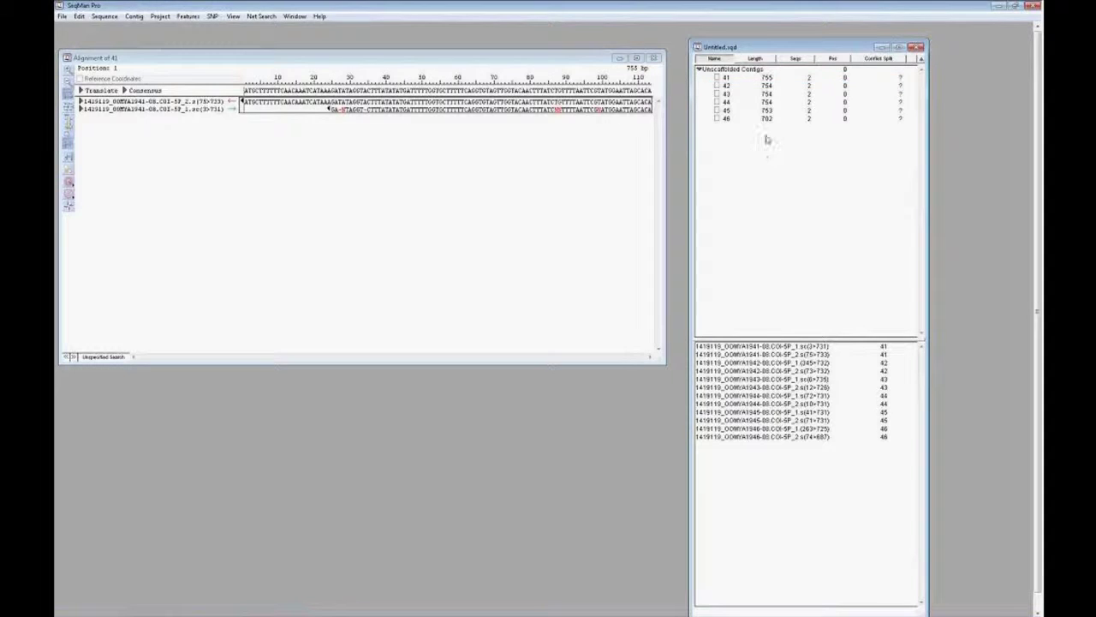
Generate a SNP report for all unscaffolded contigs and close the report
click(730, 70)
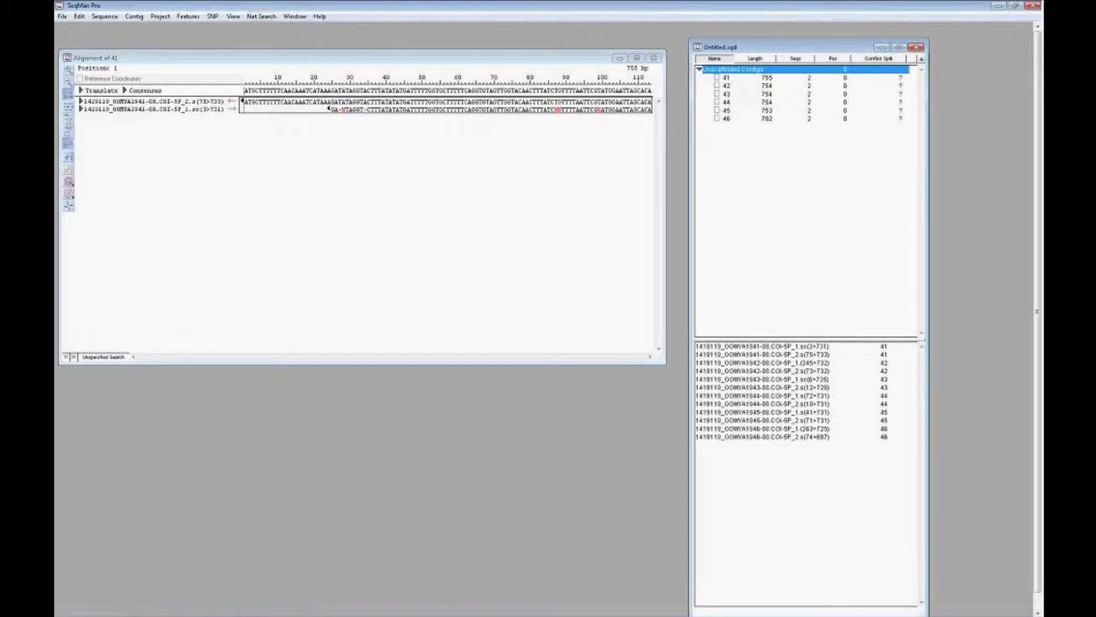
click(213, 16)
click(236, 28)
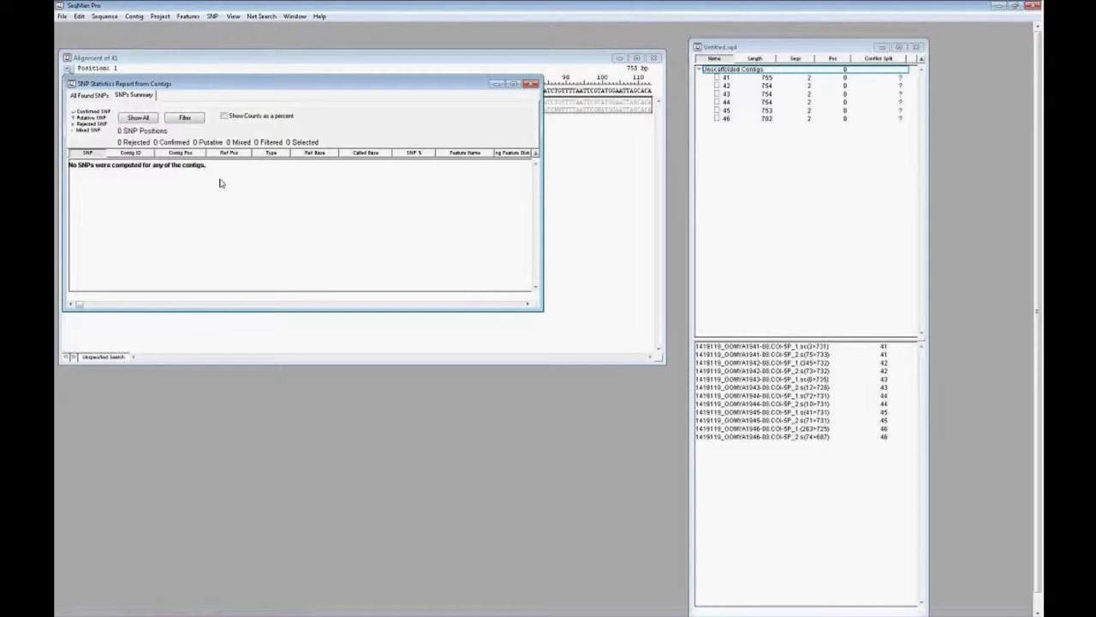
click(531, 84)
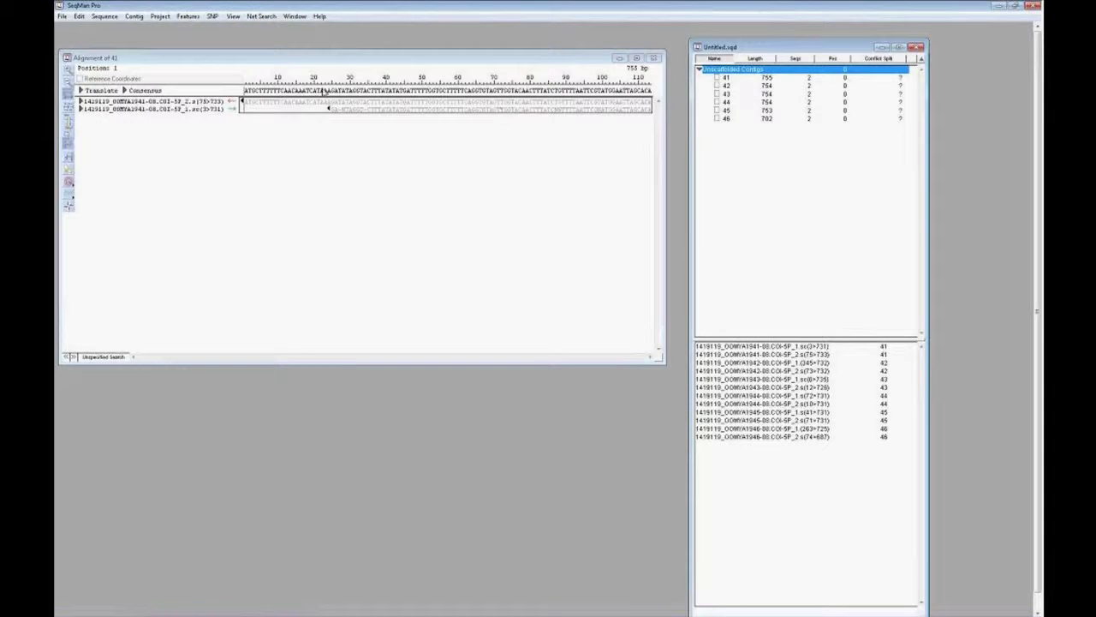
Extend the Alignment of 41 window further behind the project window and bring the project window to the front
click(664, 202)
drag(665, 197, 725, 200)
click(773, 179)
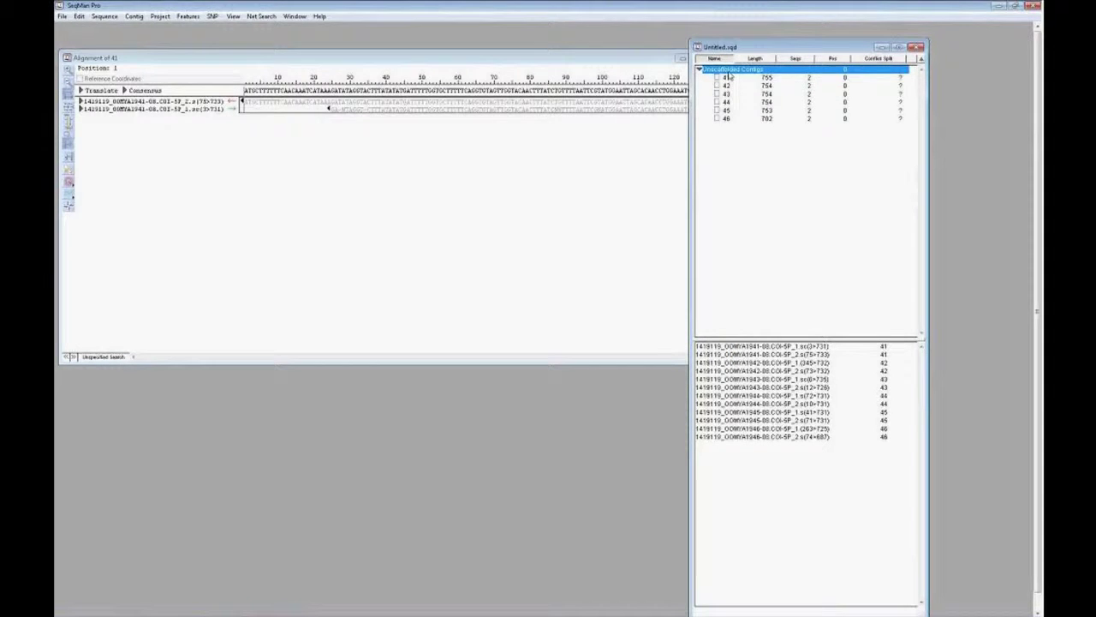
Start saving the consensus of all unscaffolded contigs to a single file, choosing the SAPROLEGNIA_PARASITICA folder inside Data
click(104, 17)
mouse_move(134, 16)
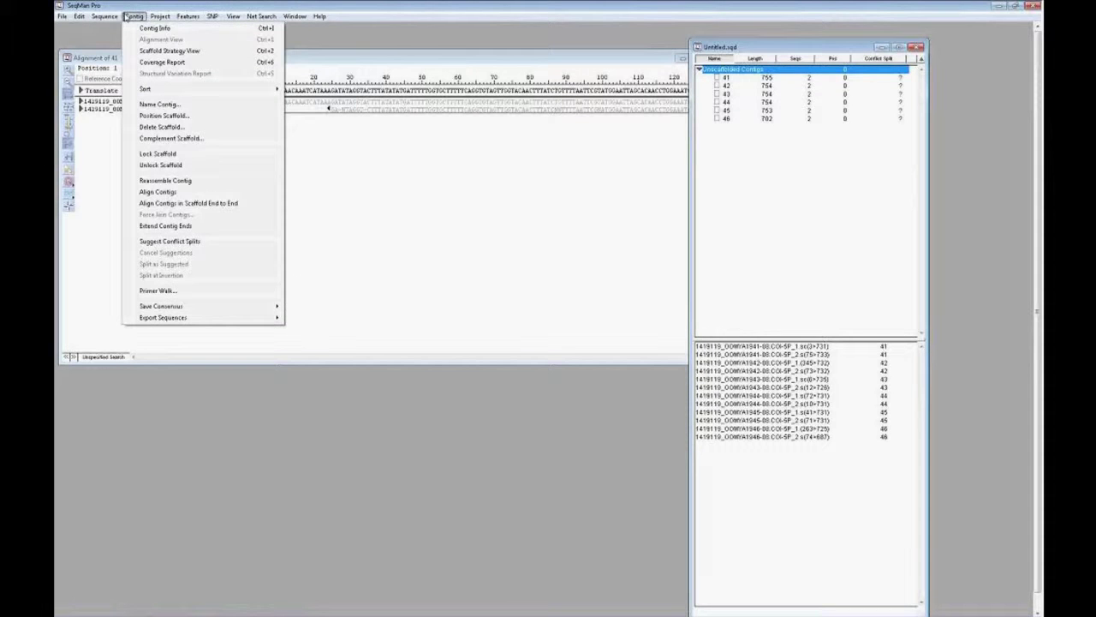
mouse_move(257, 306)
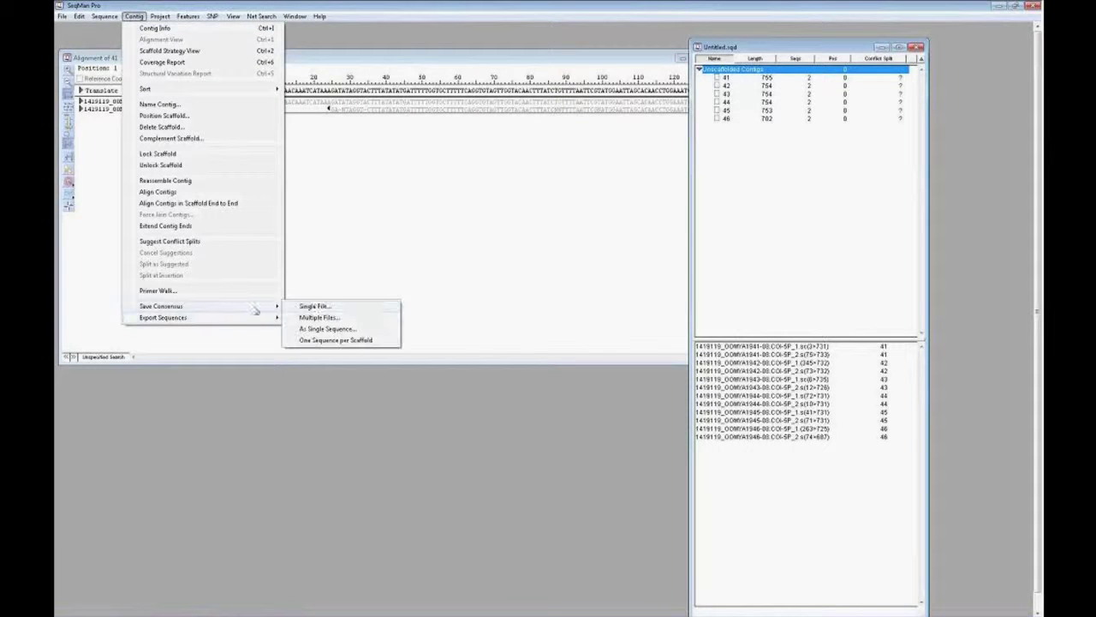
click(313, 306)
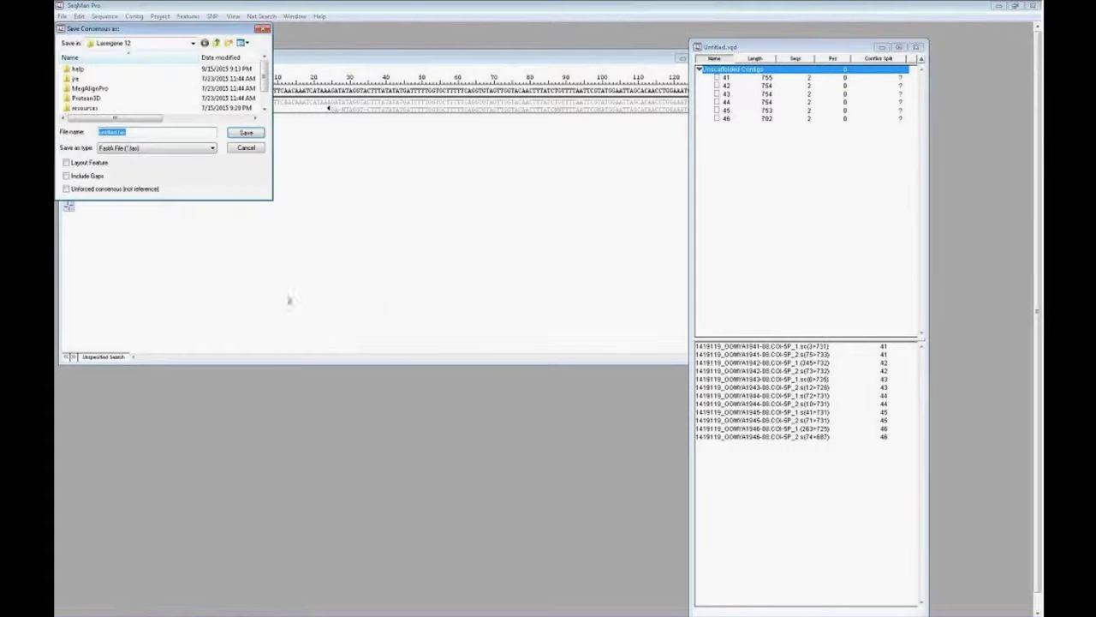
click(191, 44)
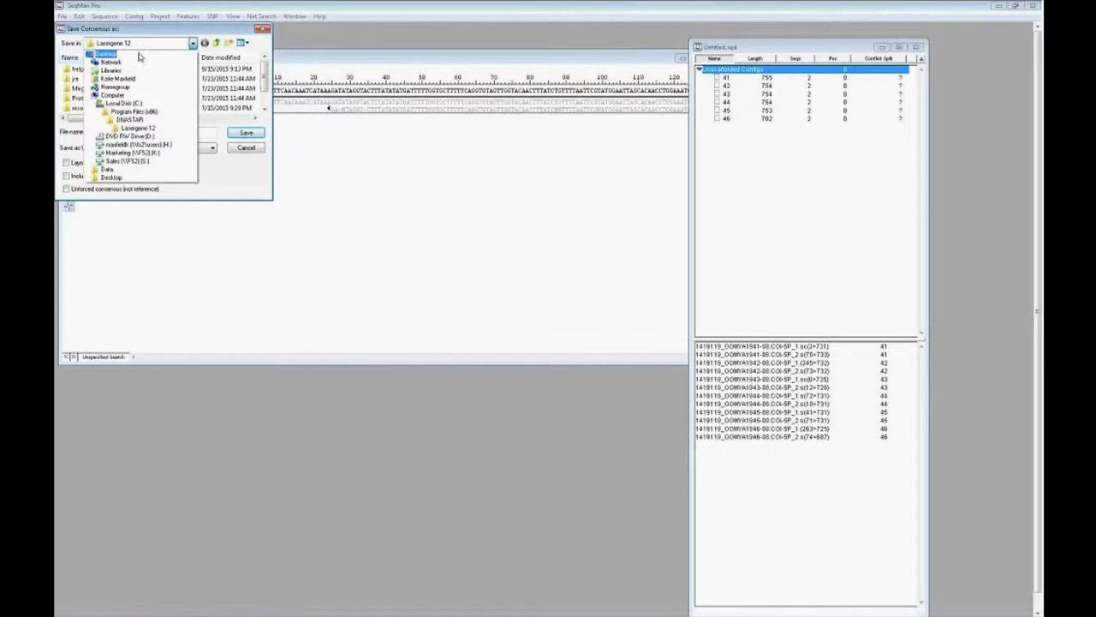
click(108, 54)
double_click(101, 95)
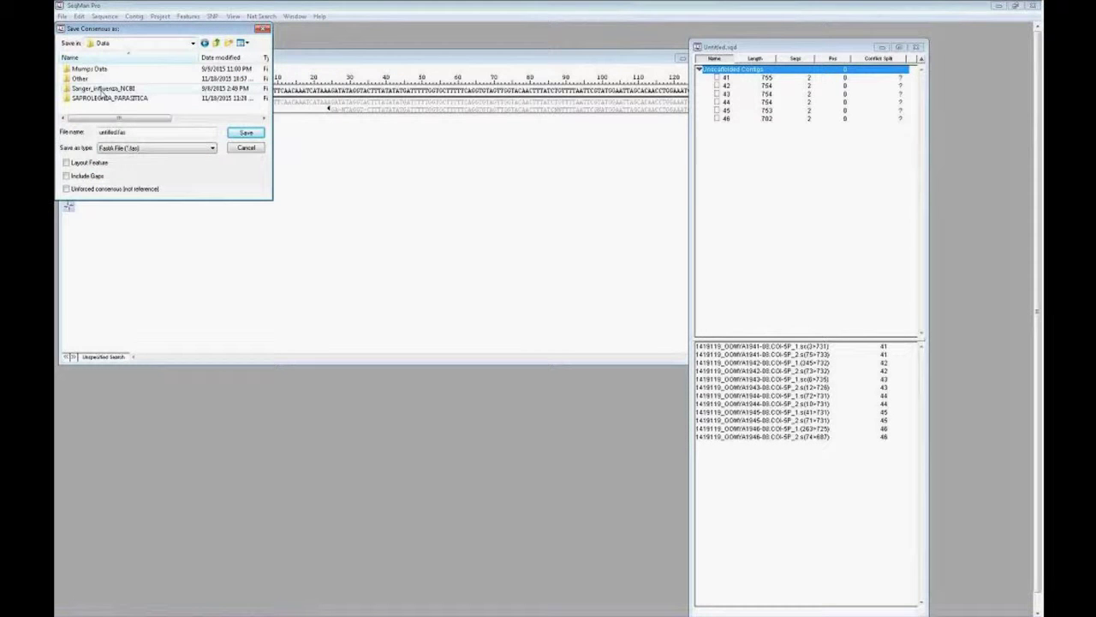
double_click(103, 98)
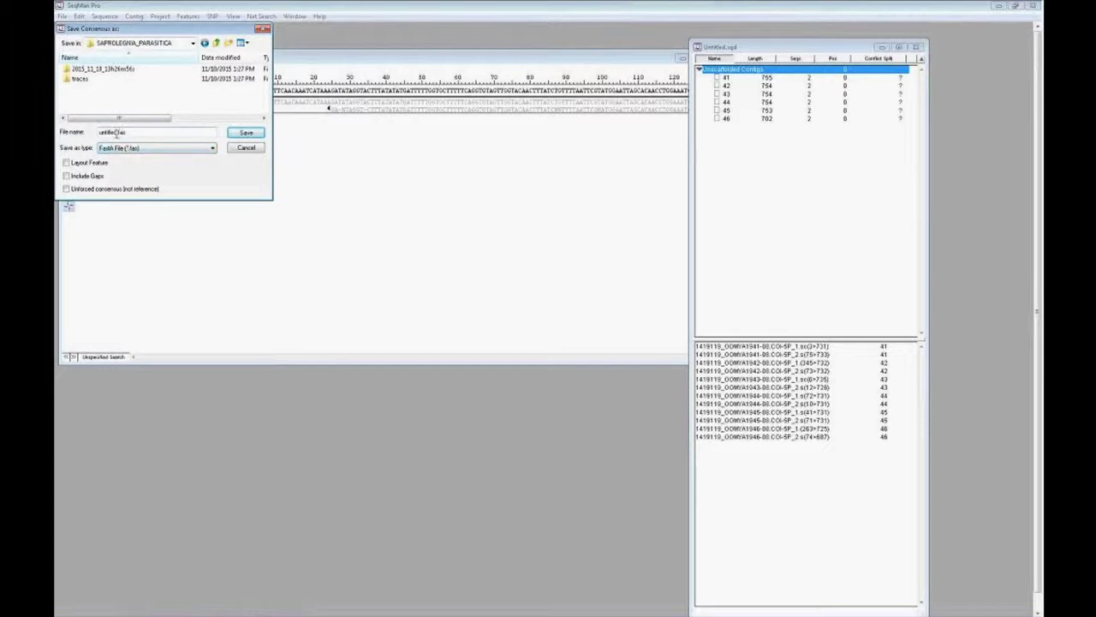
Name the FastA consensus file Cons and save it
double_click(116, 133)
click(111, 132)
double_click(107, 133)
text(Cons)
key(Return)
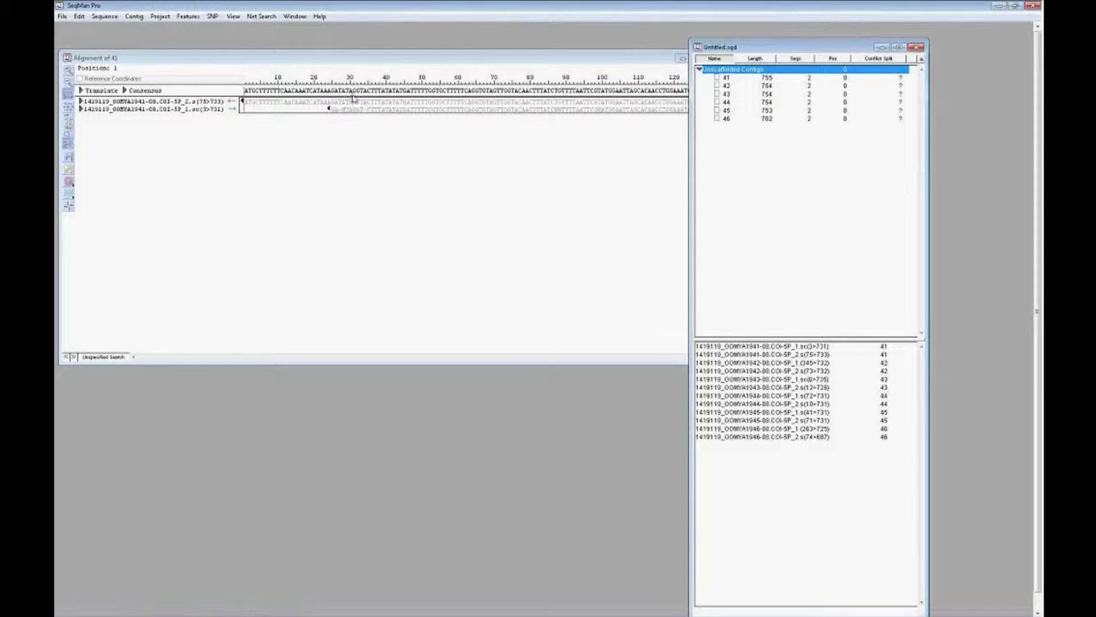
Minimize SeqMan Pro and SeqBuilder, then launch MegAlign Pro from DNASTAR Navigator
click(998, 9)
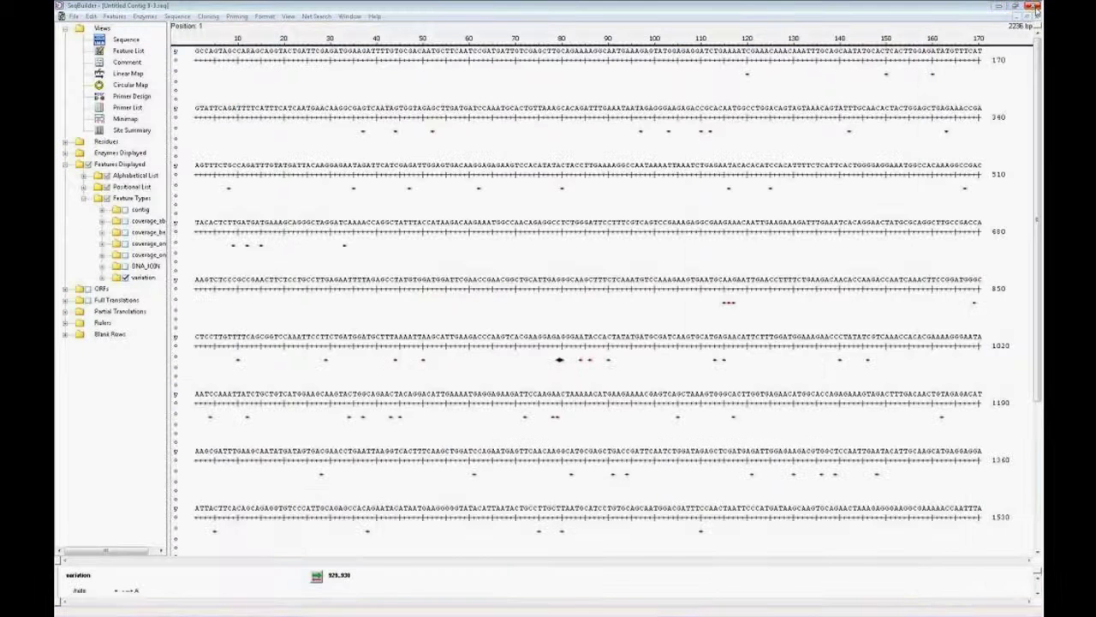
click(999, 6)
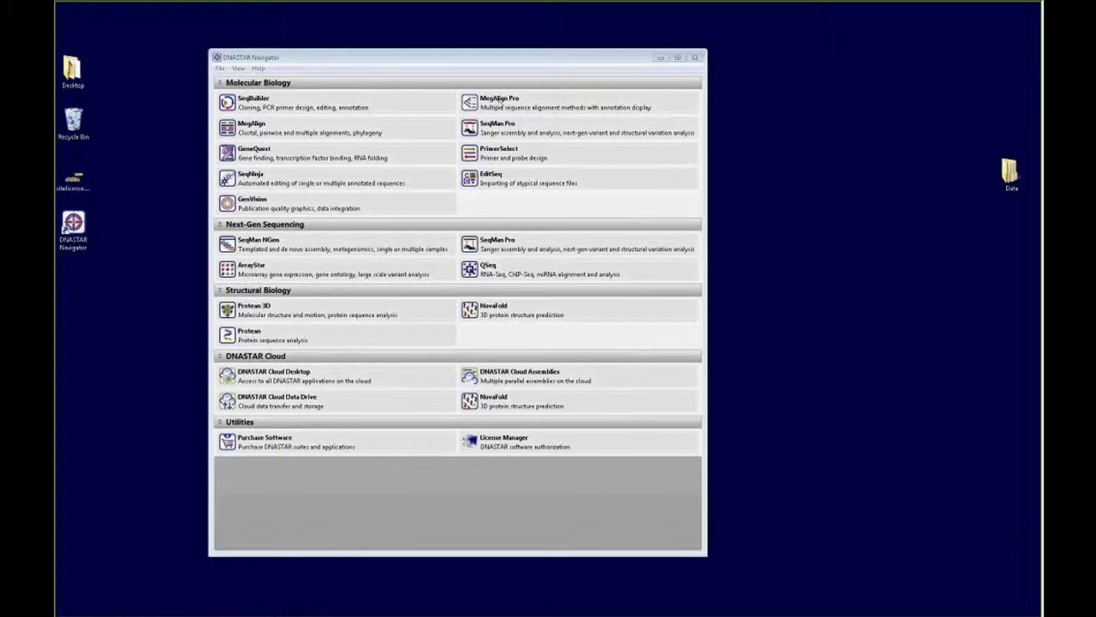
click(496, 100)
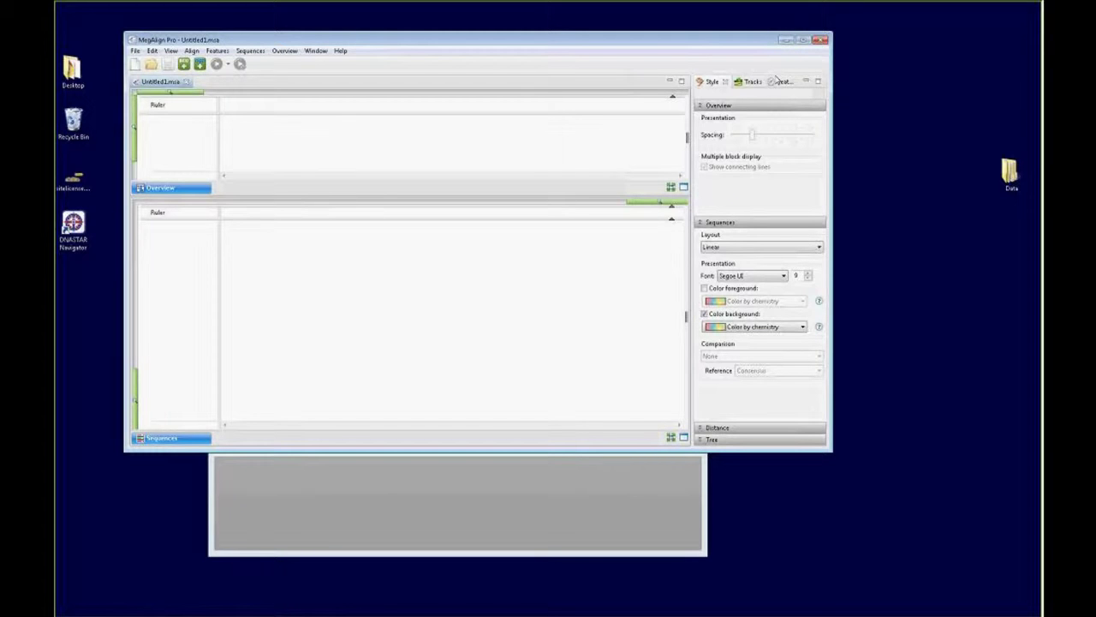
Add Cons.fas from the SAPROLEGNIA_PARASITICA folder in Data to the untitled MegAlign Pro project and maximize the project window
double_click(1010, 172)
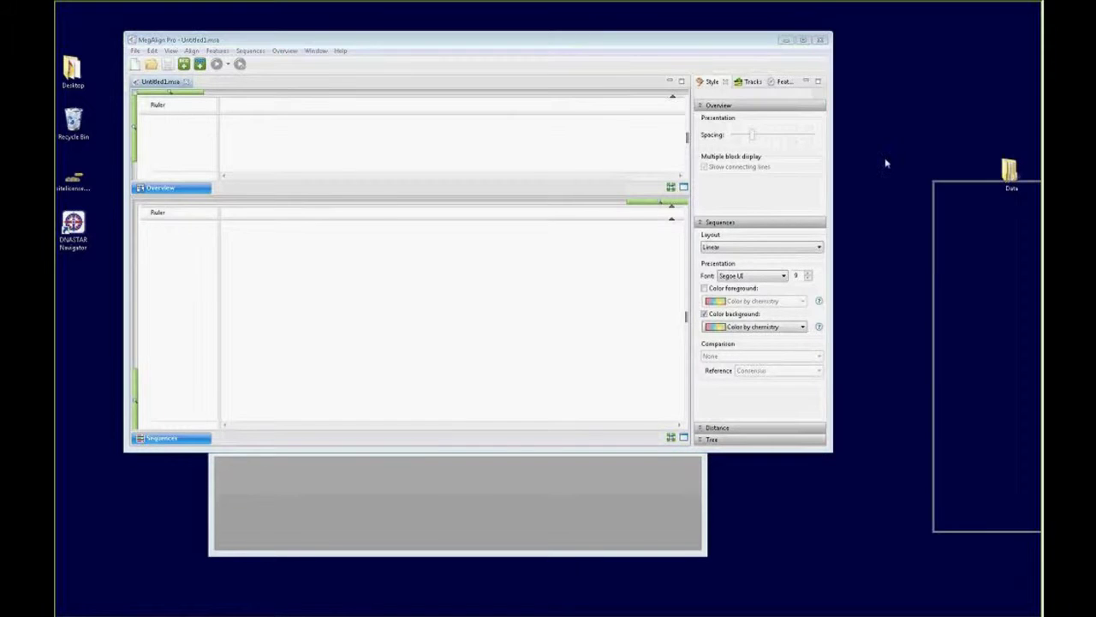
click(781, 203)
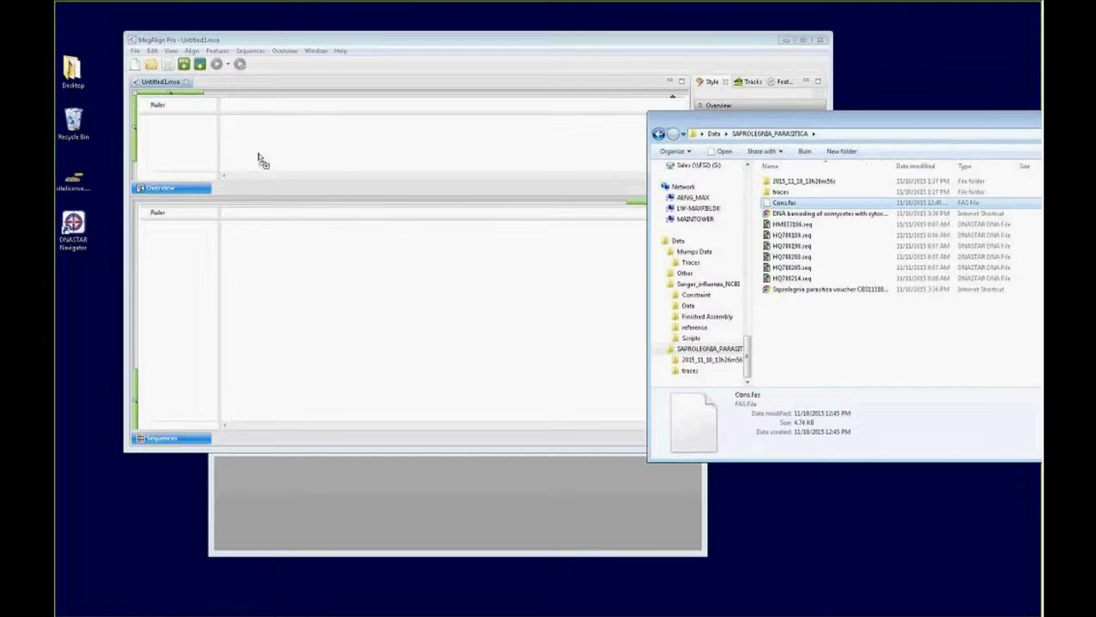
drag(781, 203, 220, 149)
drag(820, 121, 1095, 176)
click(476, 251)
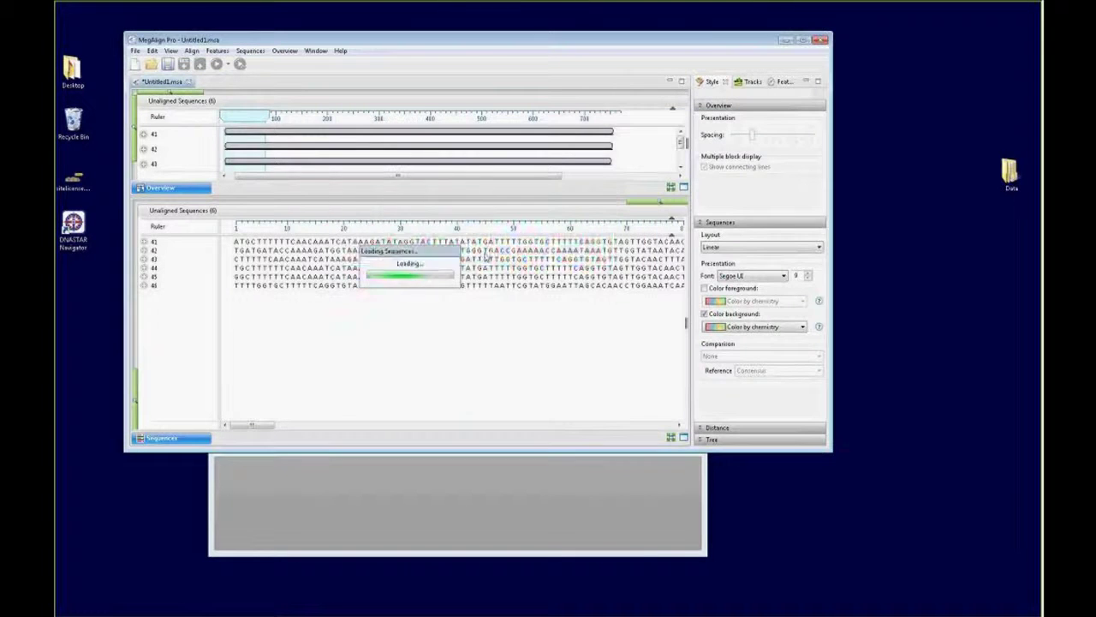
click(803, 40)
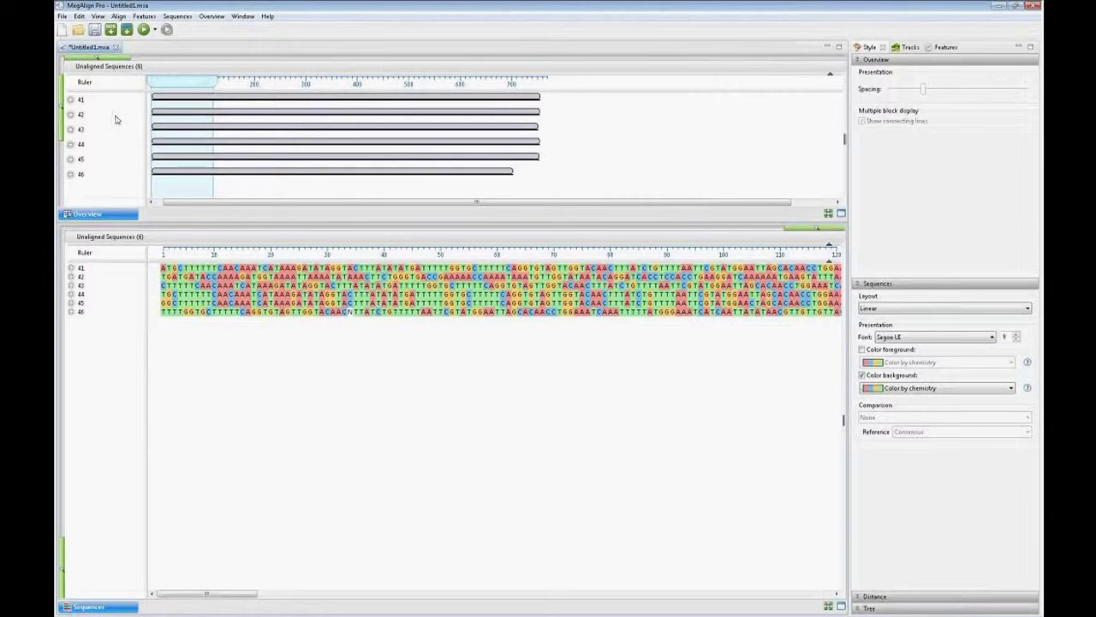
Align the consensus sequences 41 to 46 using MUSCLE, look along the alignment, and display the phylogenetic tree
click(118, 16)
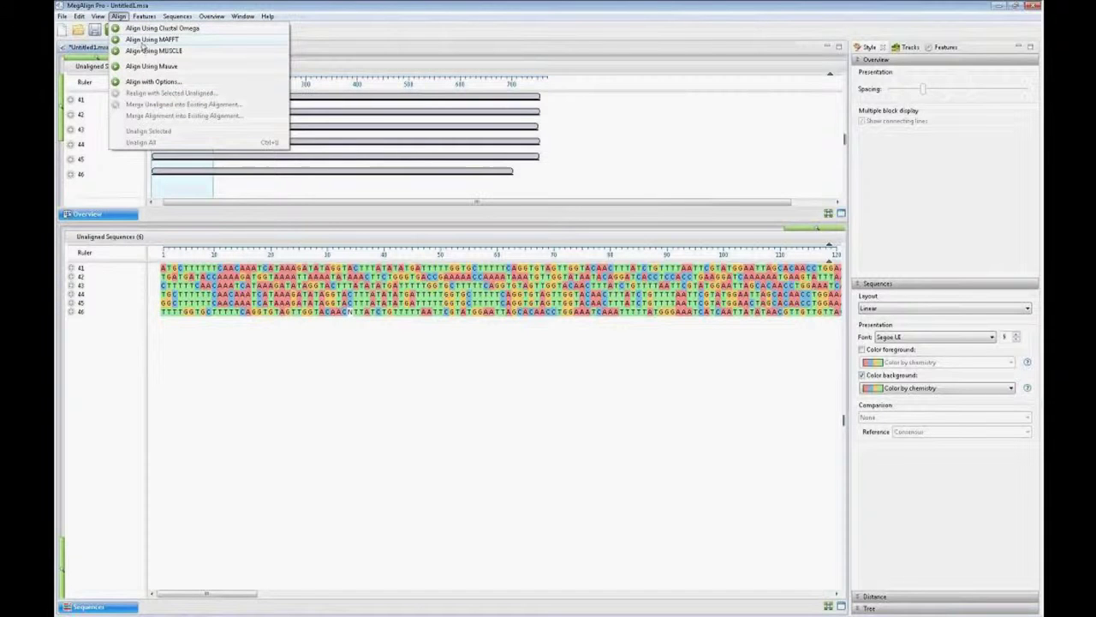
click(142, 51)
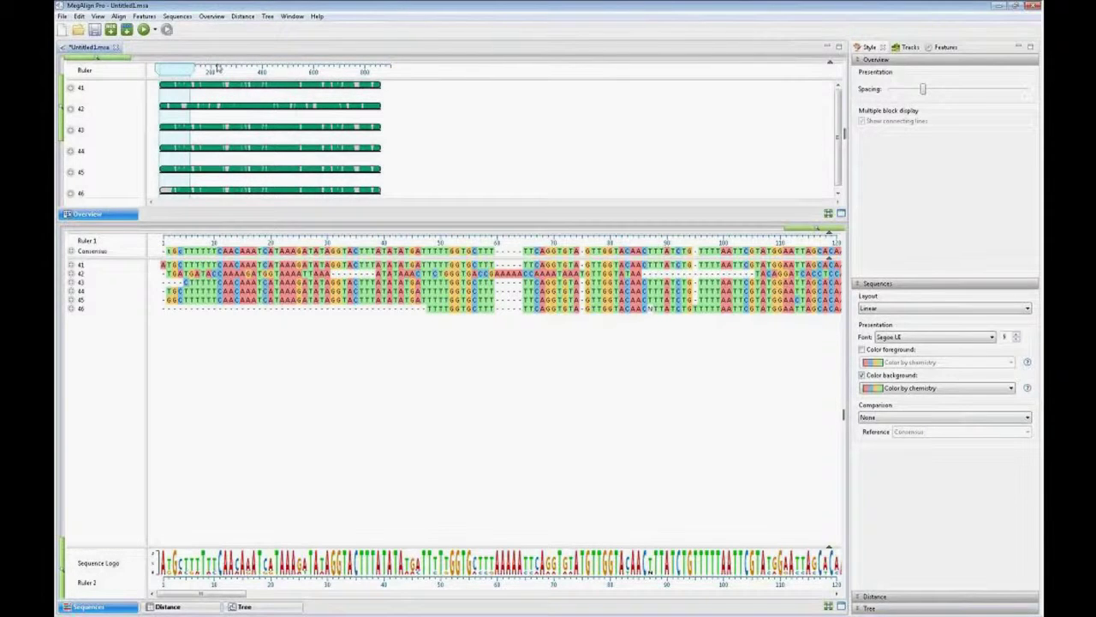
drag(235, 592, 511, 613)
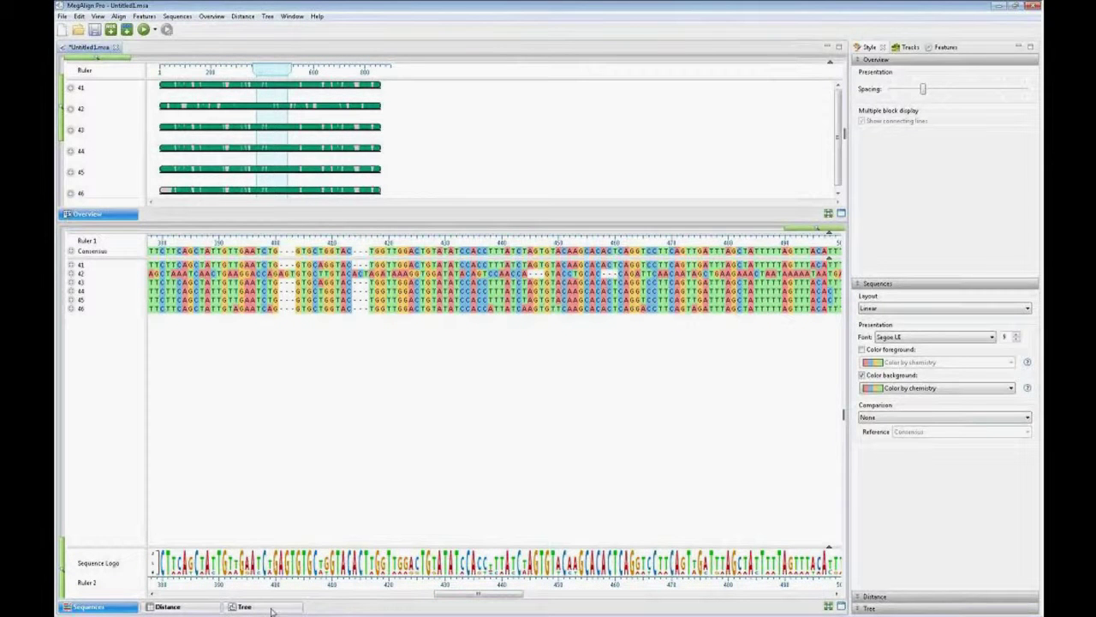
click(244, 607)
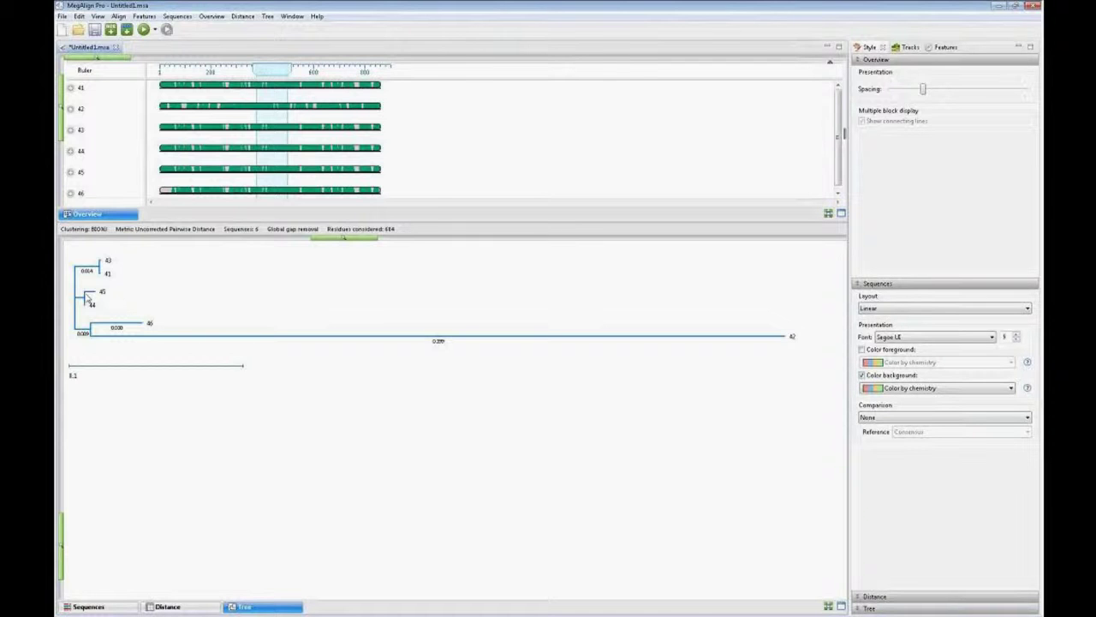
Add the six .seq reference files from the SAPROLEGNIA_PARASITICA folder to the project and enlarge the overview to show all sequences
drag(1042, 173, 979, 122)
click(909, 224)
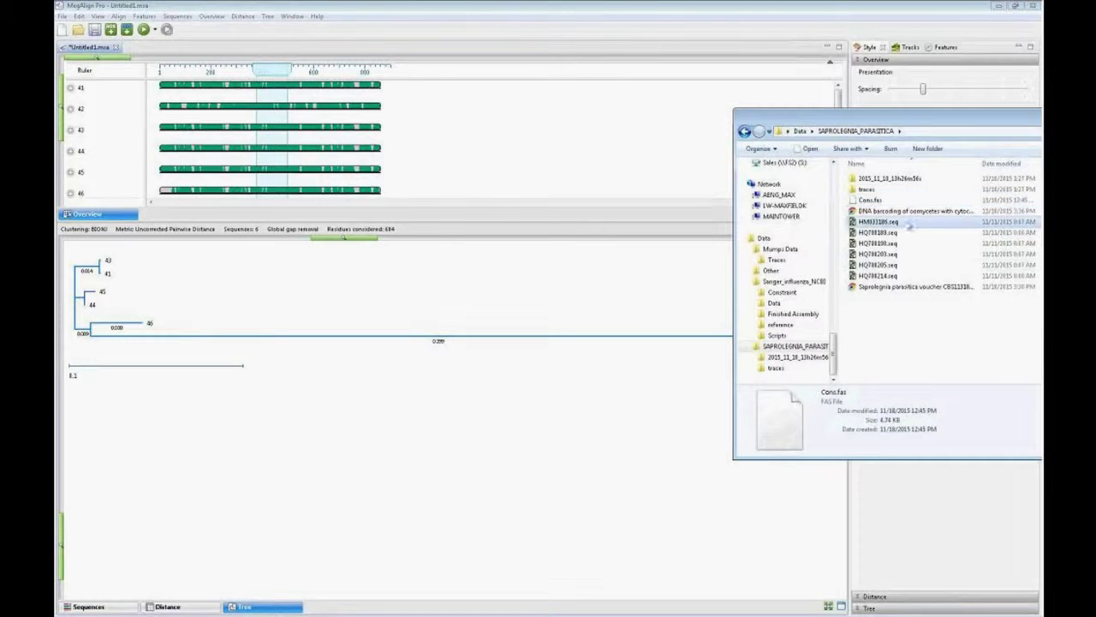
shift+click(890, 276)
drag(863, 245, 457, 184)
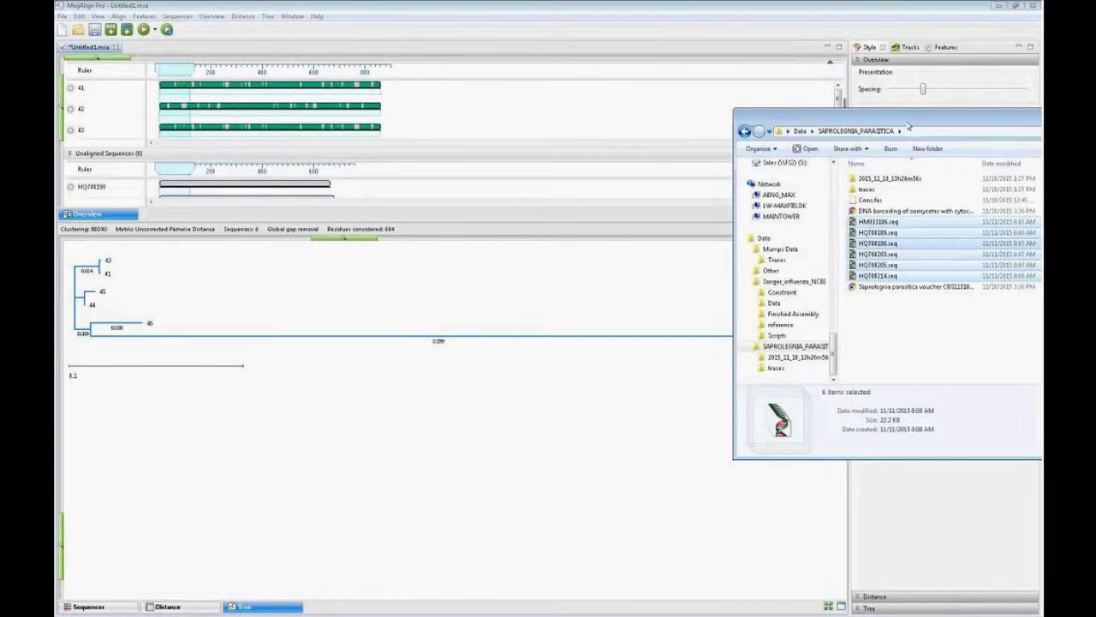
click(508, 274)
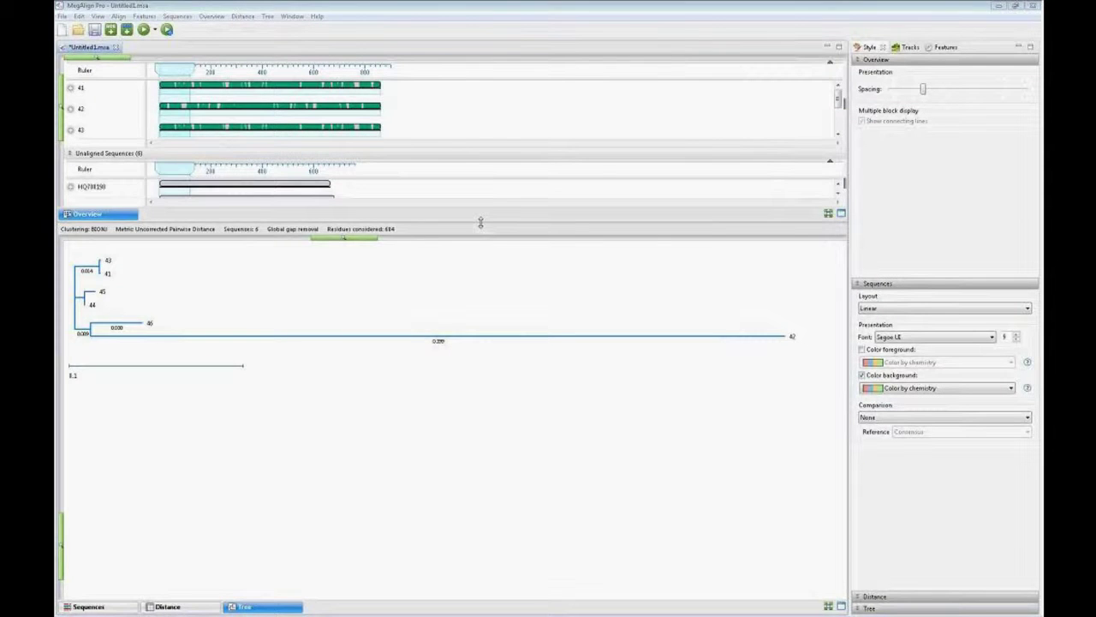
drag(480, 222, 481, 401)
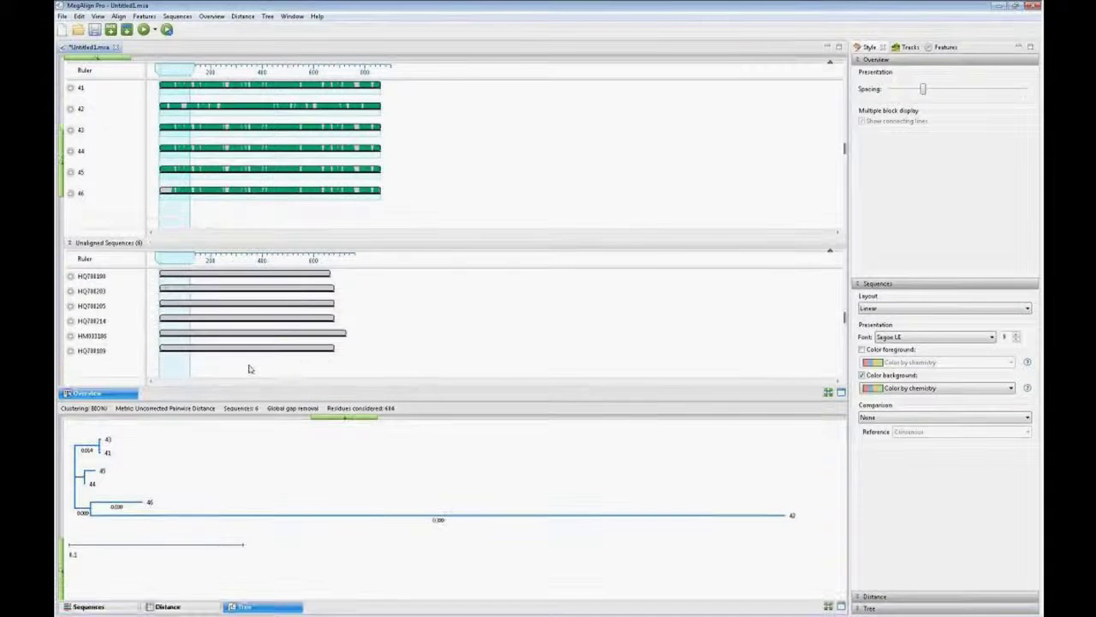
Expand the first two unaligned reference sequences to examine their feature annotations, and collapse them again
click(71, 278)
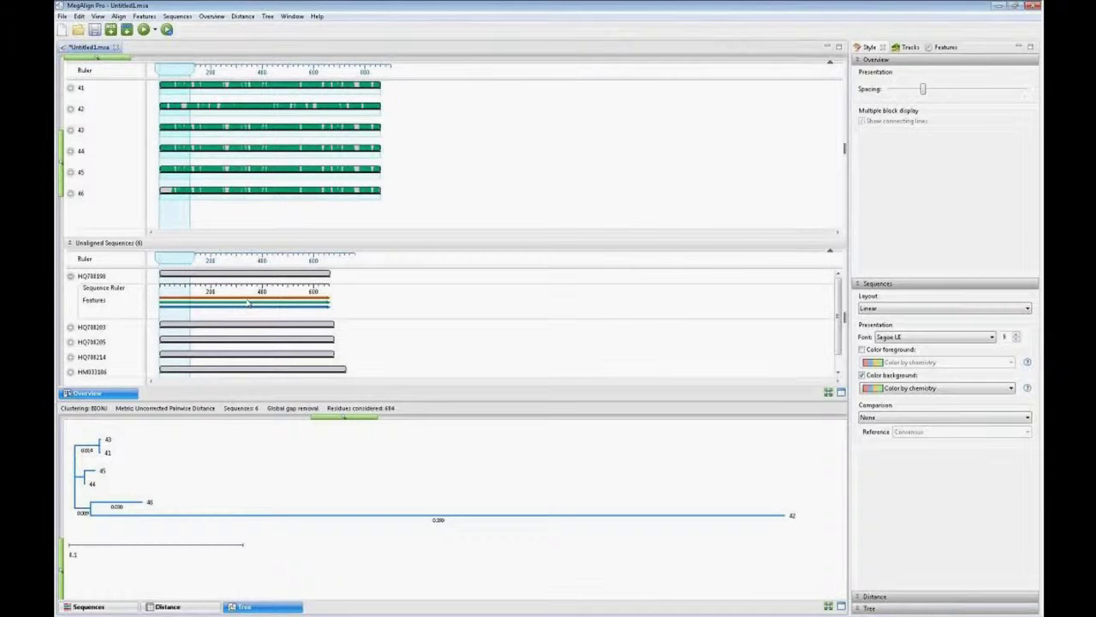
click(71, 328)
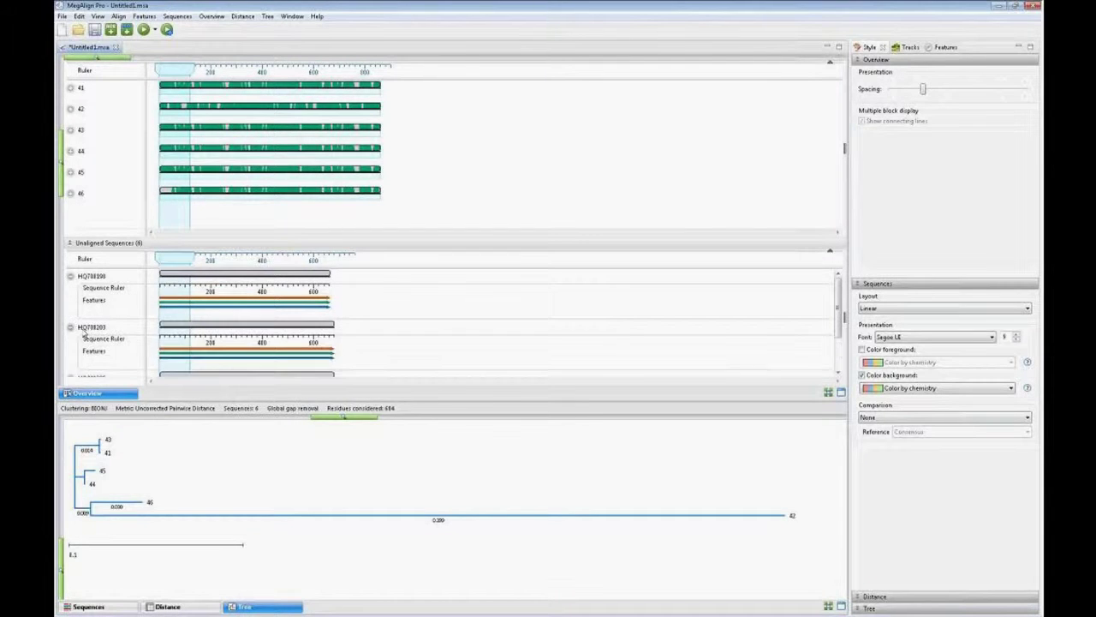
mouse_move(214, 352)
click(70, 275)
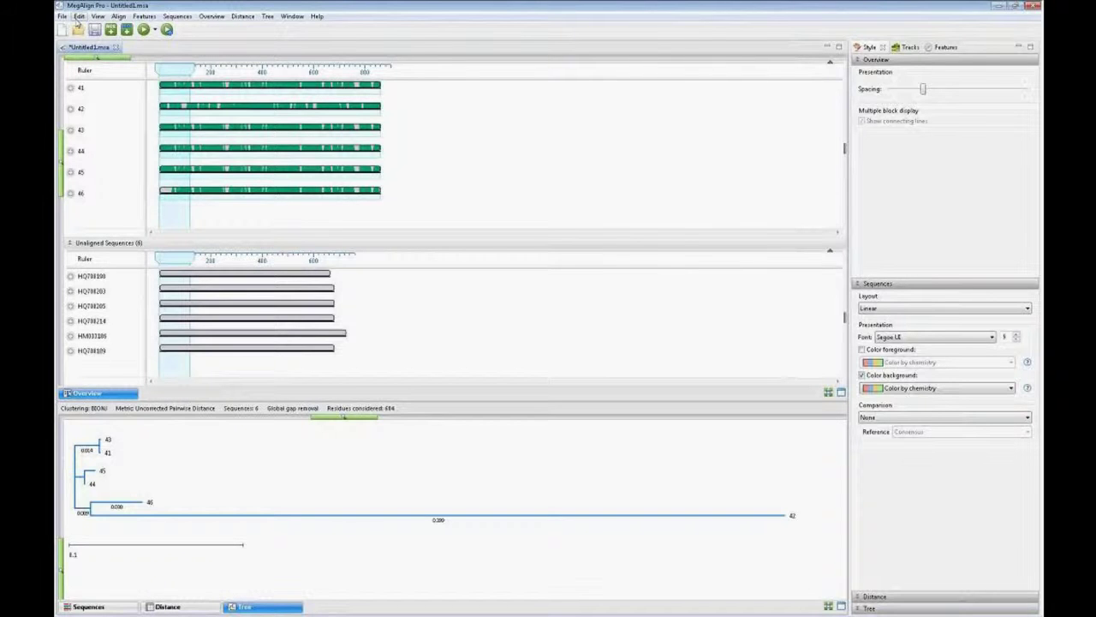
Select all six unaligned reference sequences and realign them together with the aligned sequences using MUSCLE with the default options
click(117, 16)
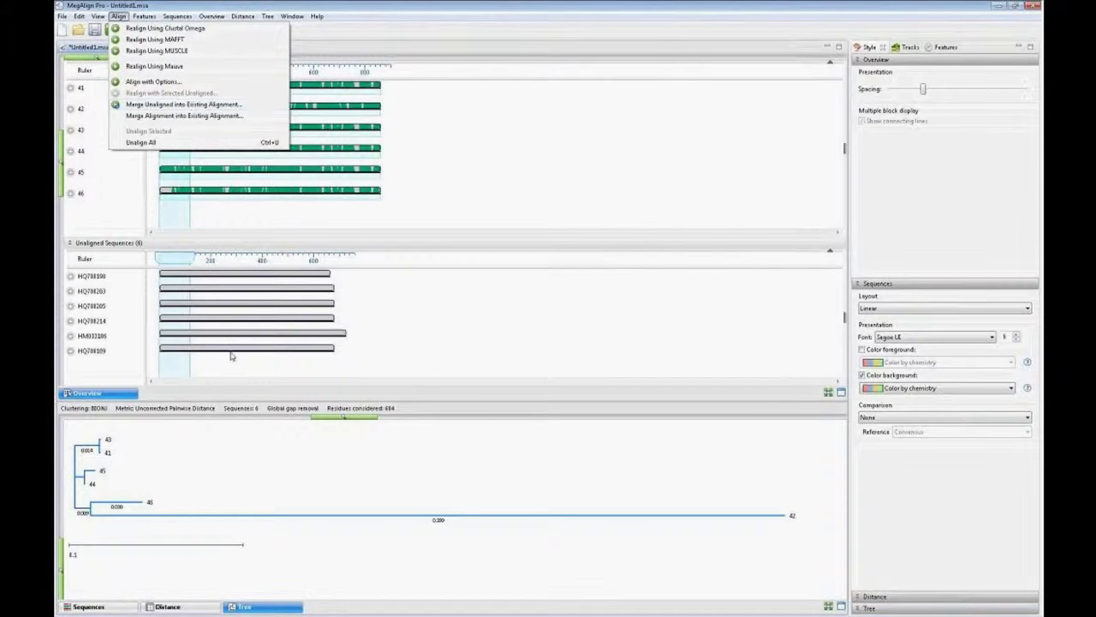
click(101, 352)
click(93, 352)
shift+click(81, 277)
click(117, 16)
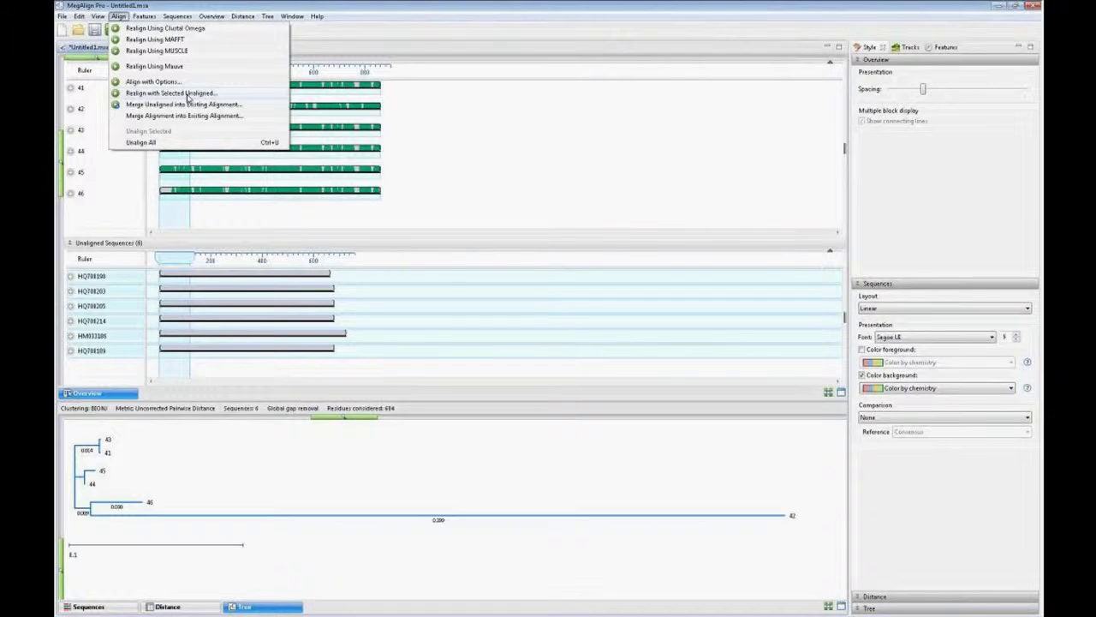
click(186, 95)
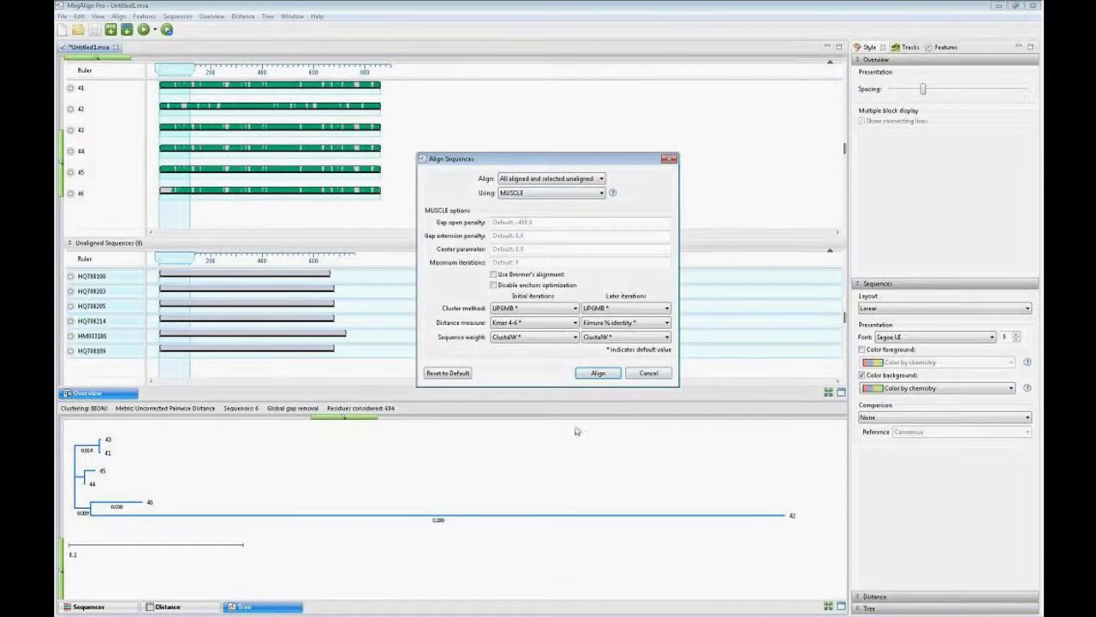
click(599, 373)
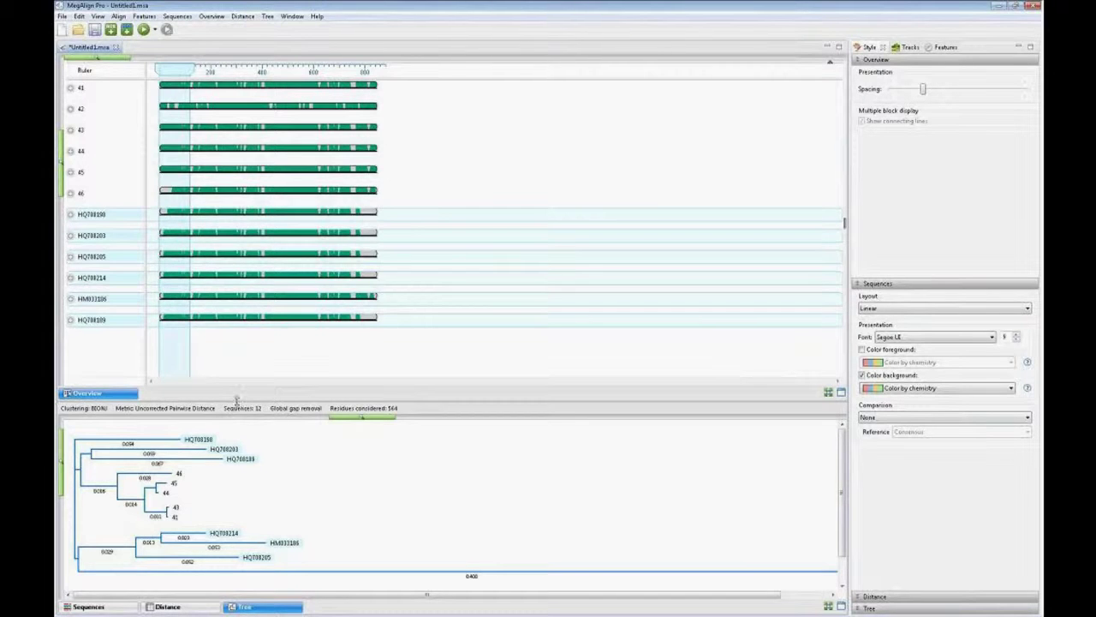
Enlarge the tree view and examine the tree of all twelve sequences, including the long branch of sequence 42
drag(238, 401, 263, 174)
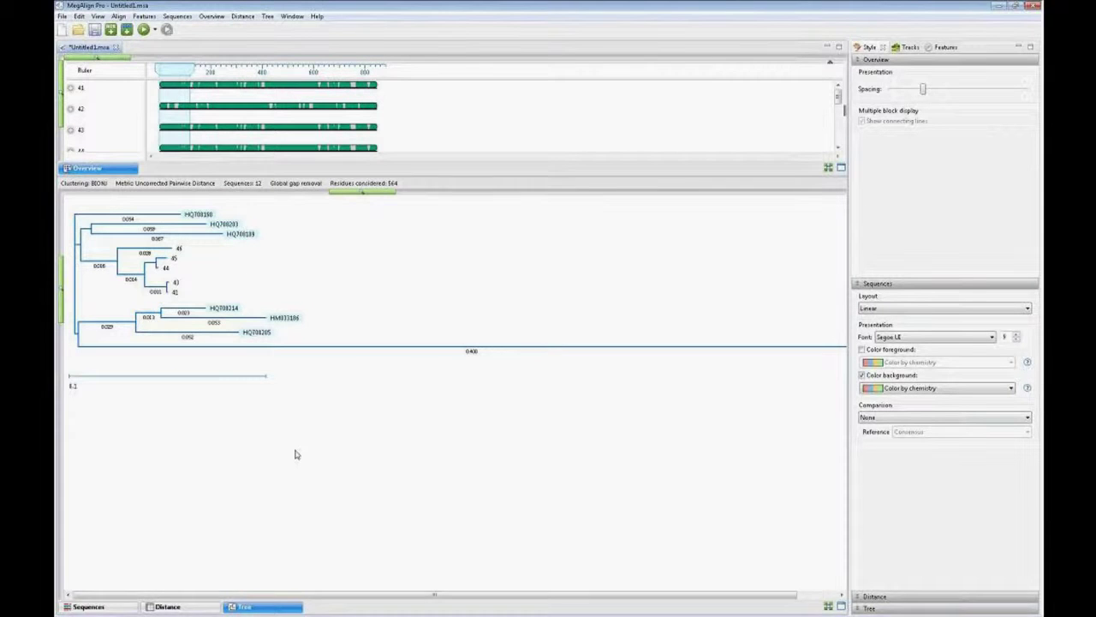
mouse_move(431, 600)
drag(434, 593, 474, 593)
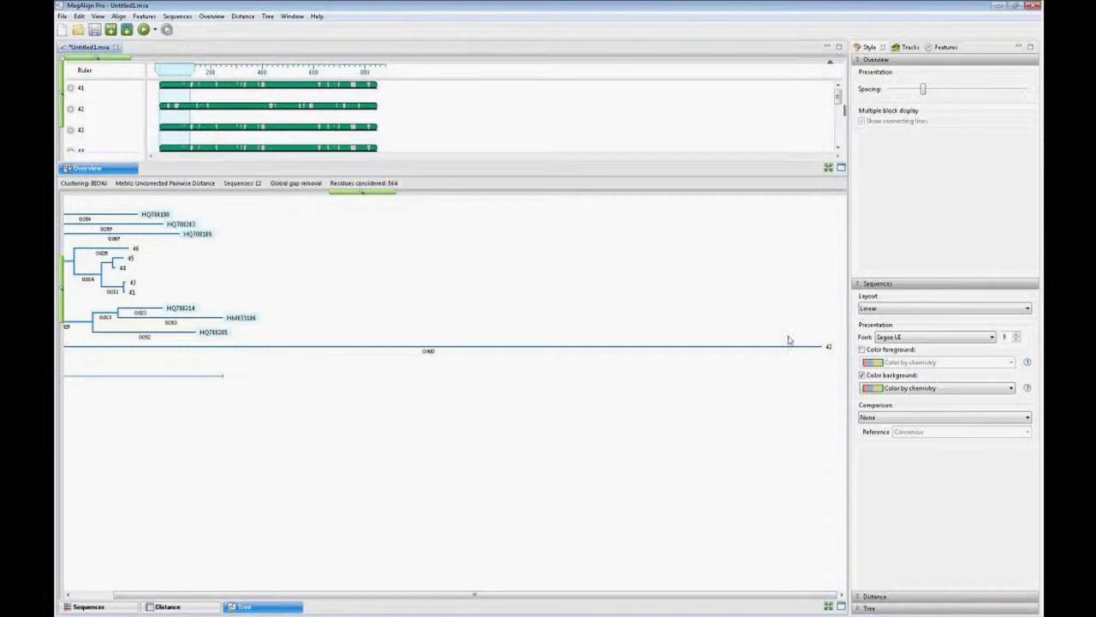
drag(477, 594, 434, 594)
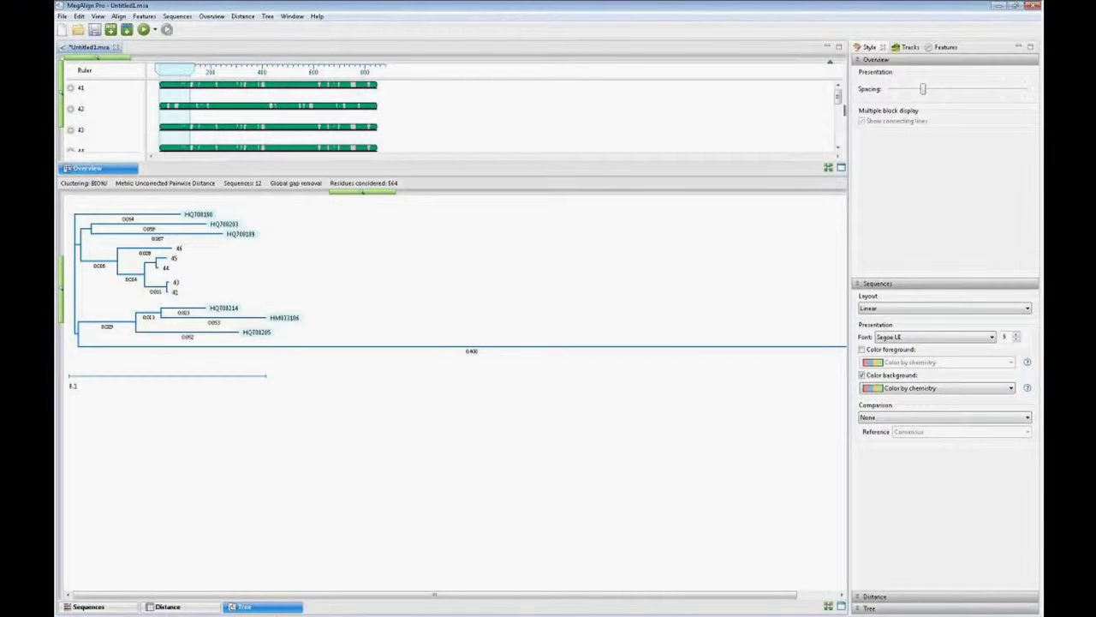
drag(594, 593, 625, 600)
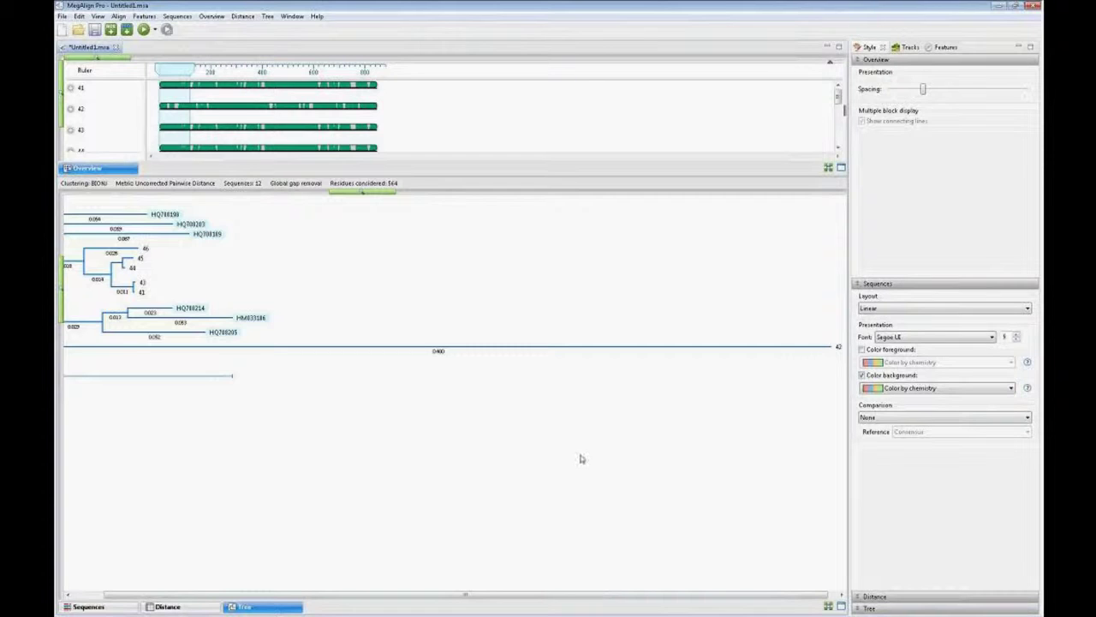
Minimize MegAlign Pro, switch to SeqMan Pro, and bring up the Unassembled Sequences window without adding any sequences
click(999, 6)
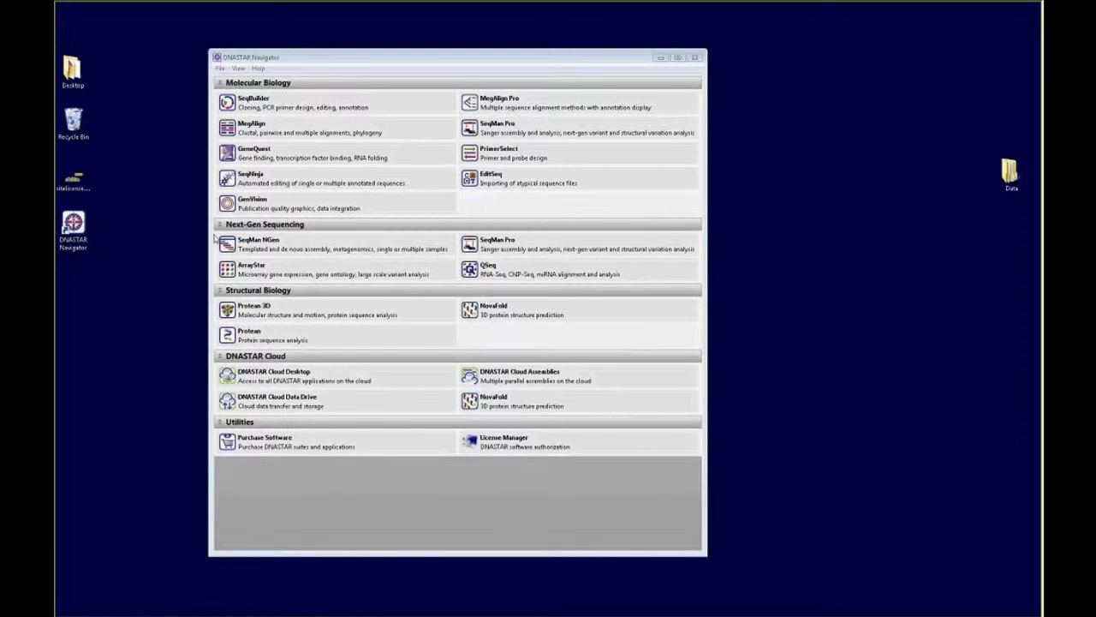
mouse_move(236, 252)
mouse_move(428, 614)
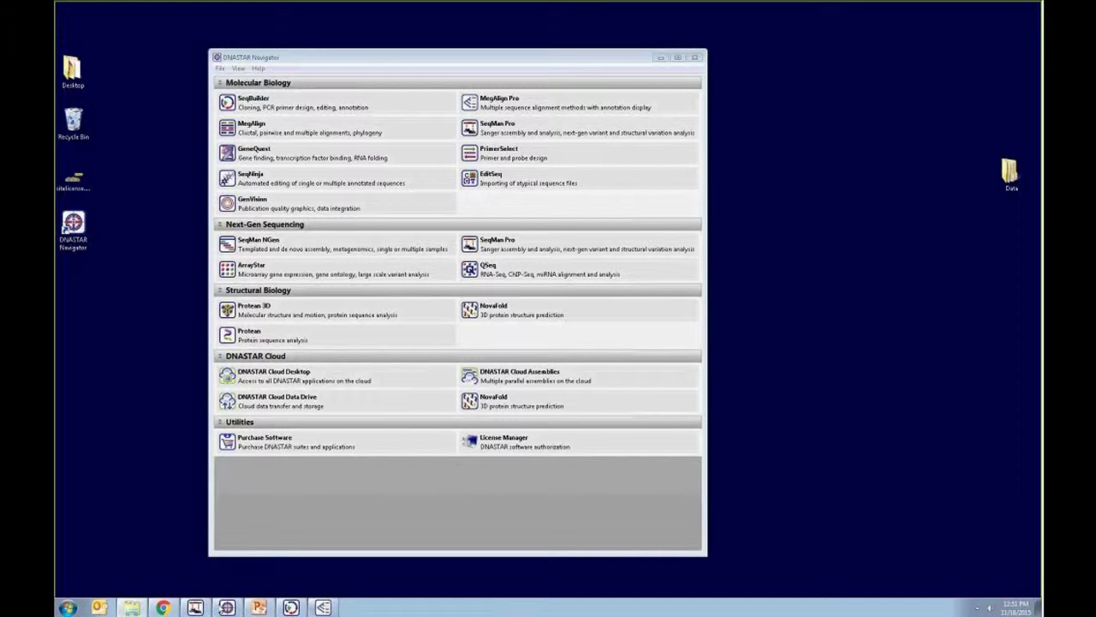
click(196, 607)
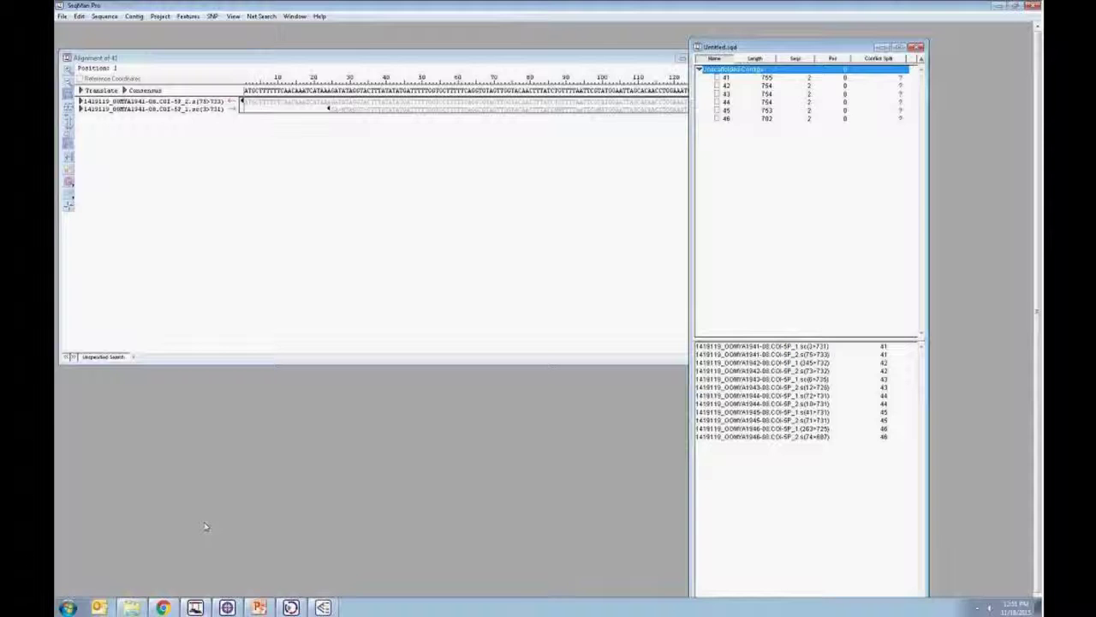
click(105, 15)
click(115, 28)
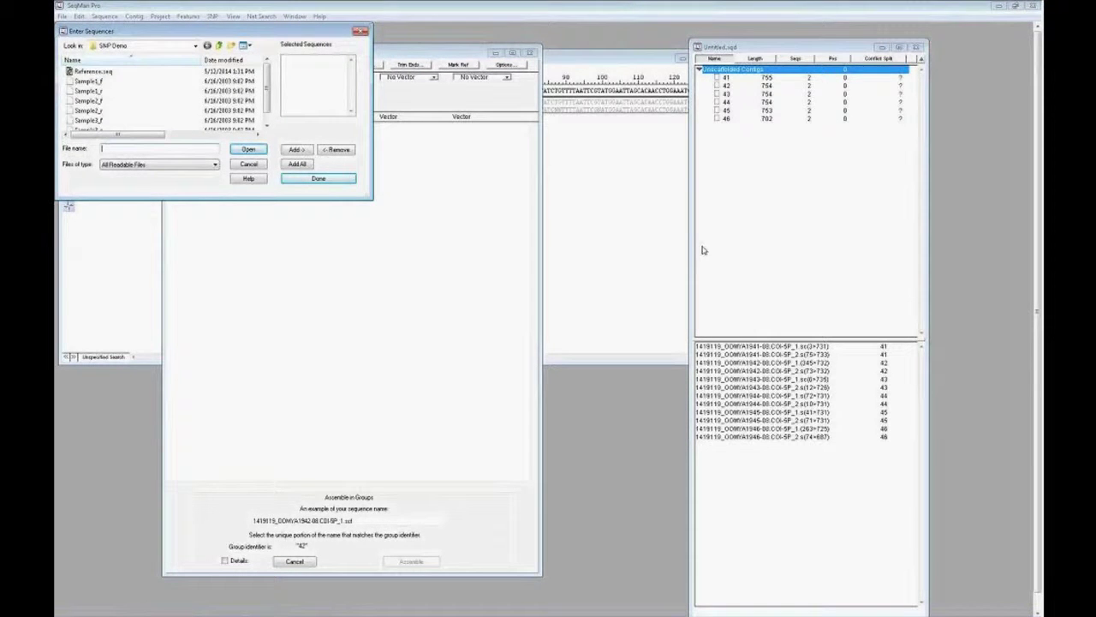
click(323, 180)
Lock contigs 41 to 46 in the project's list of unscaffolded contigs
click(763, 159)
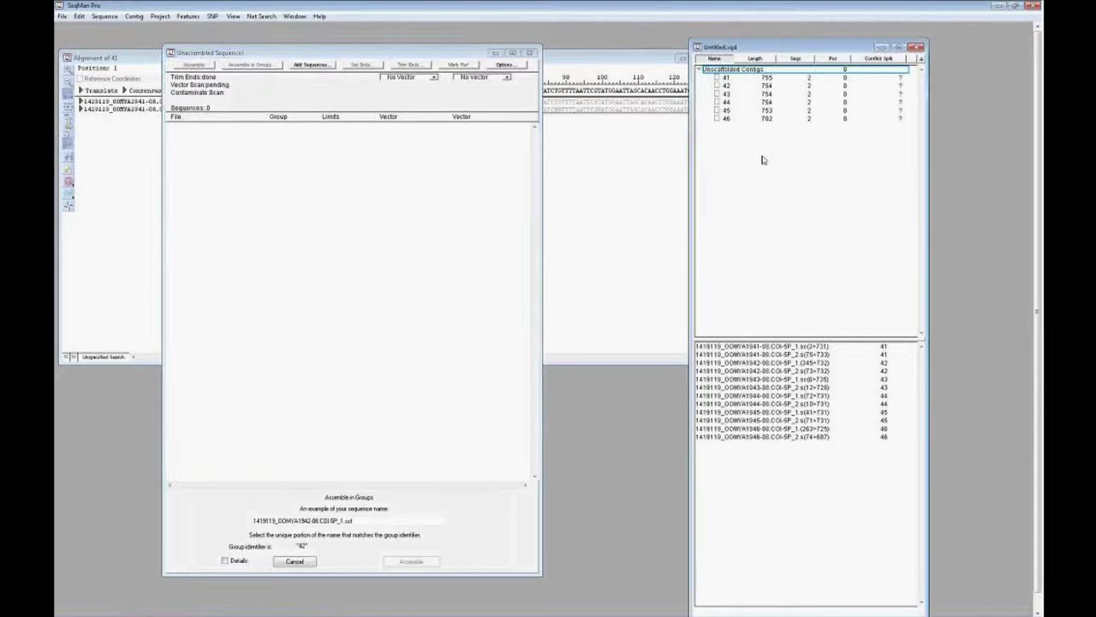
click(717, 77)
click(717, 86)
click(717, 94)
click(717, 102)
click(717, 110)
click(717, 118)
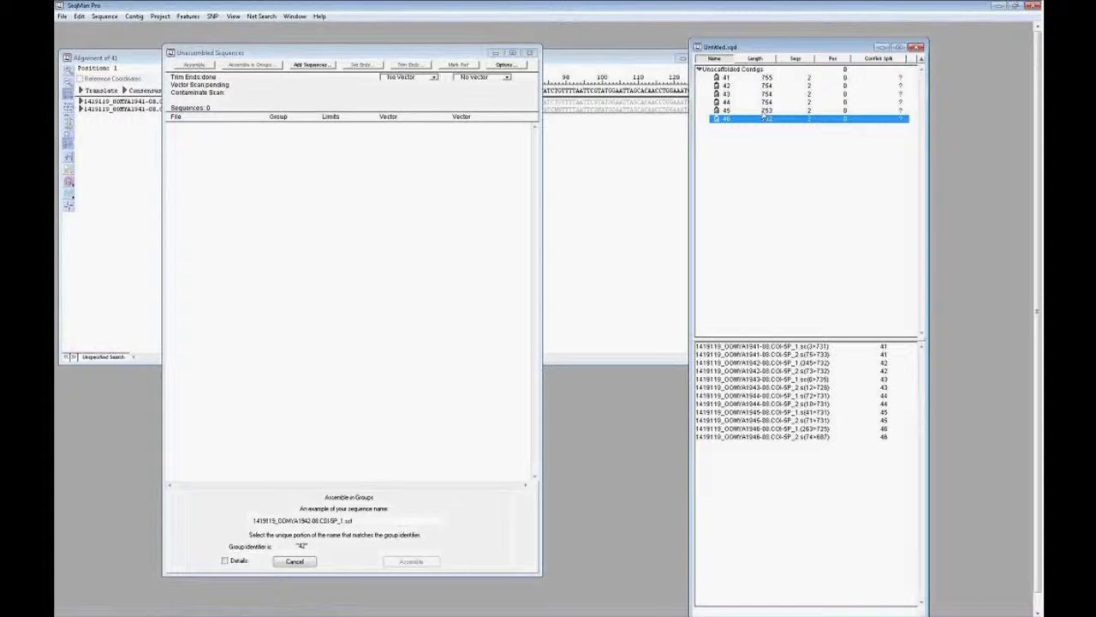
click(720, 109)
drag(716, 101, 718, 78)
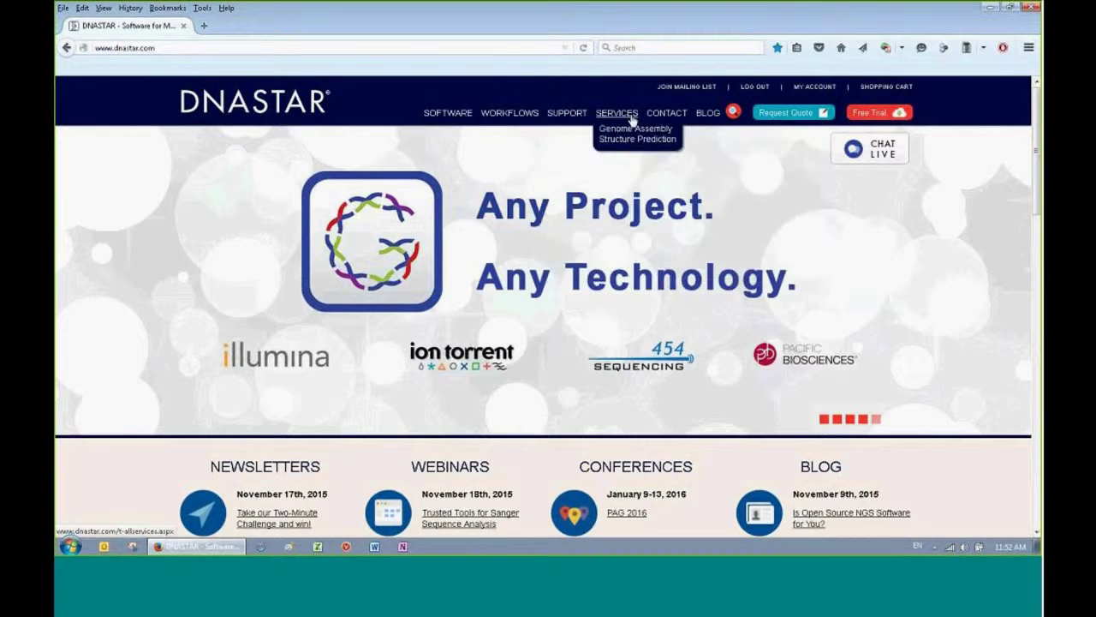
Open DNASTAR's training video library and, with the videos grouped by product, list those for SeqMan Pro
mouse_move(539, 120)
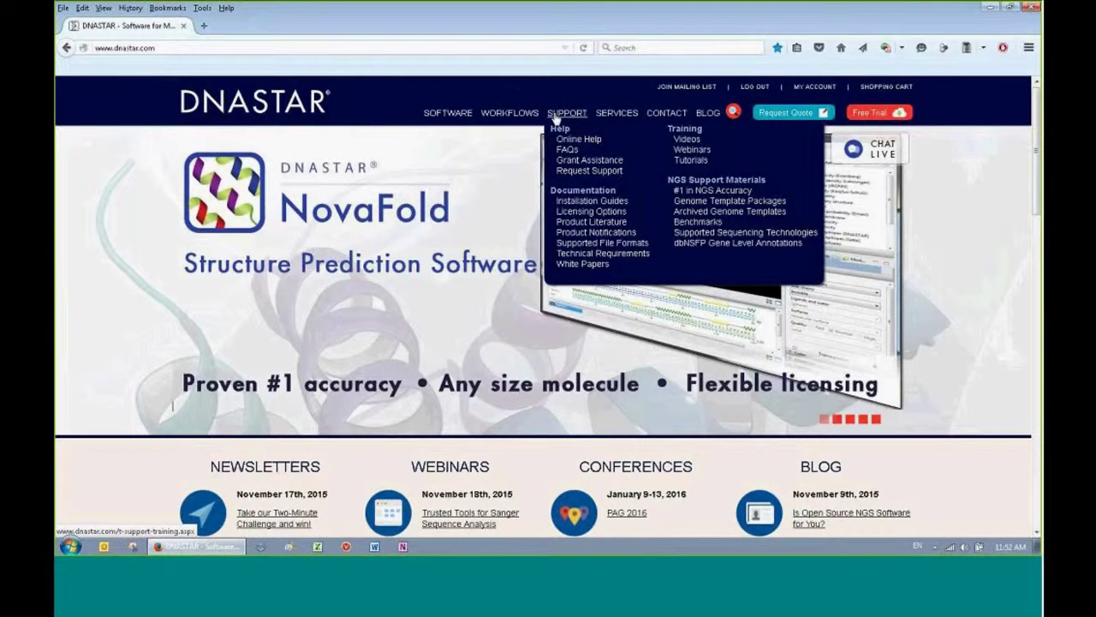
click(686, 141)
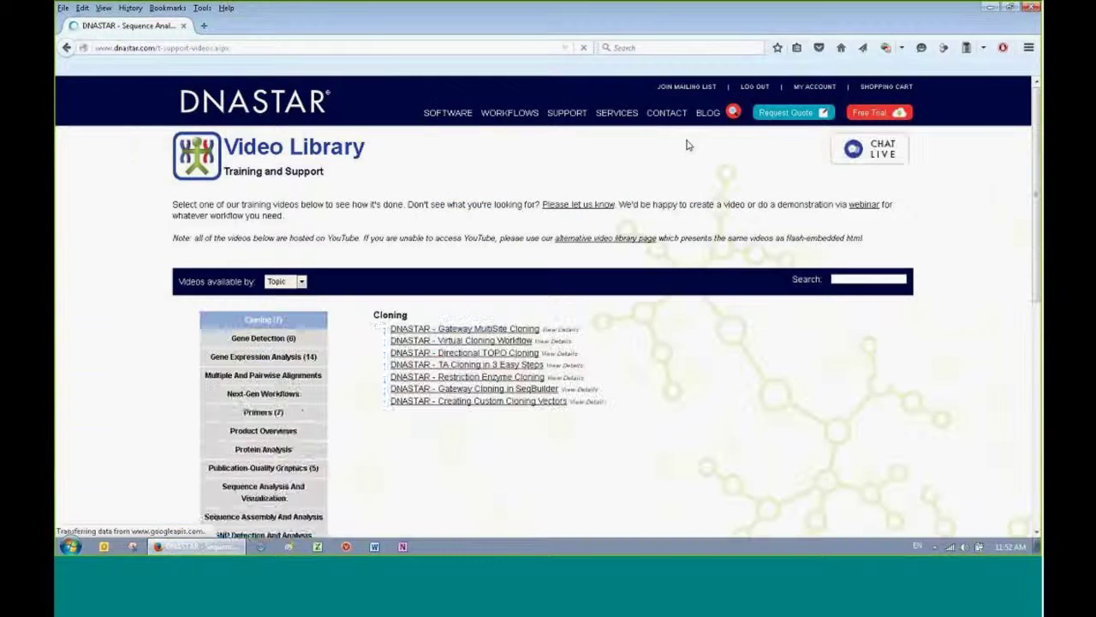
scroll(756, 396, down, 2)
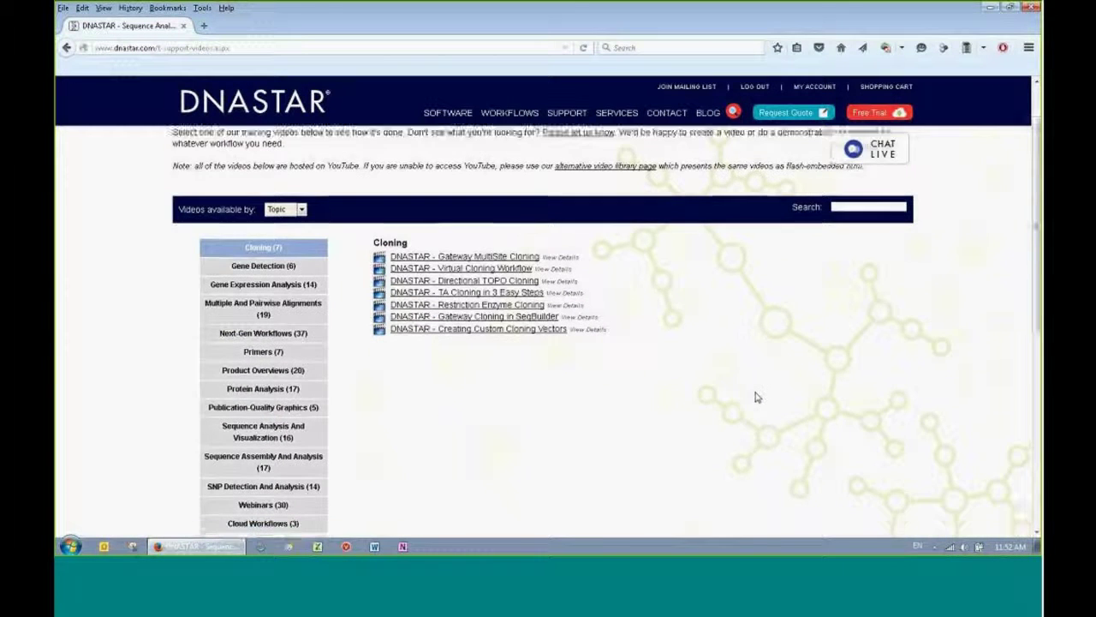
scroll(755, 397, down, 2)
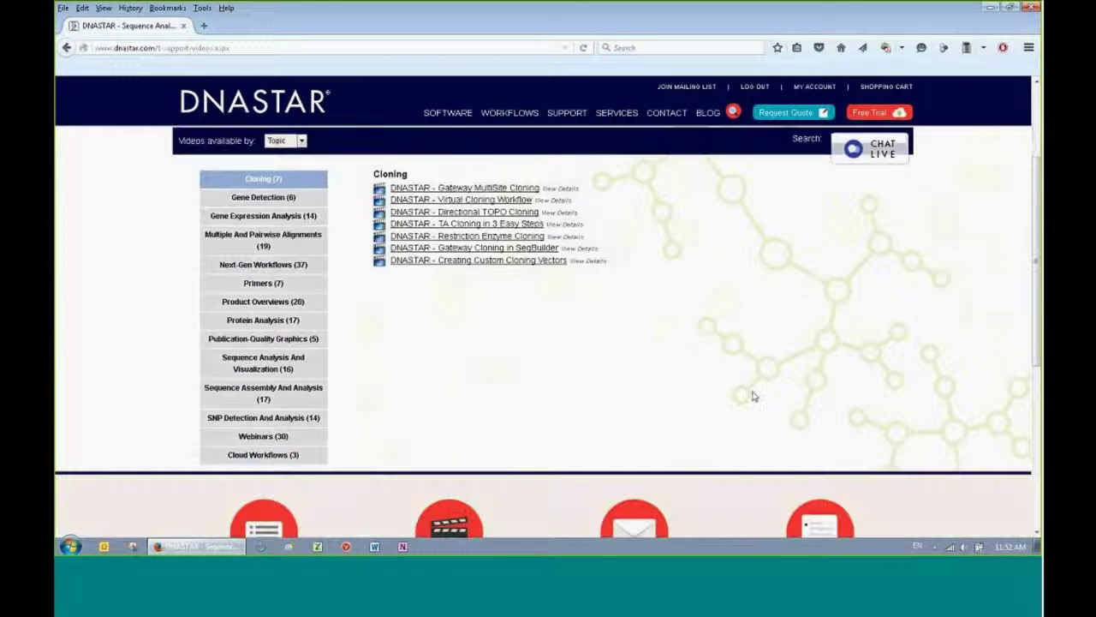
click(302, 142)
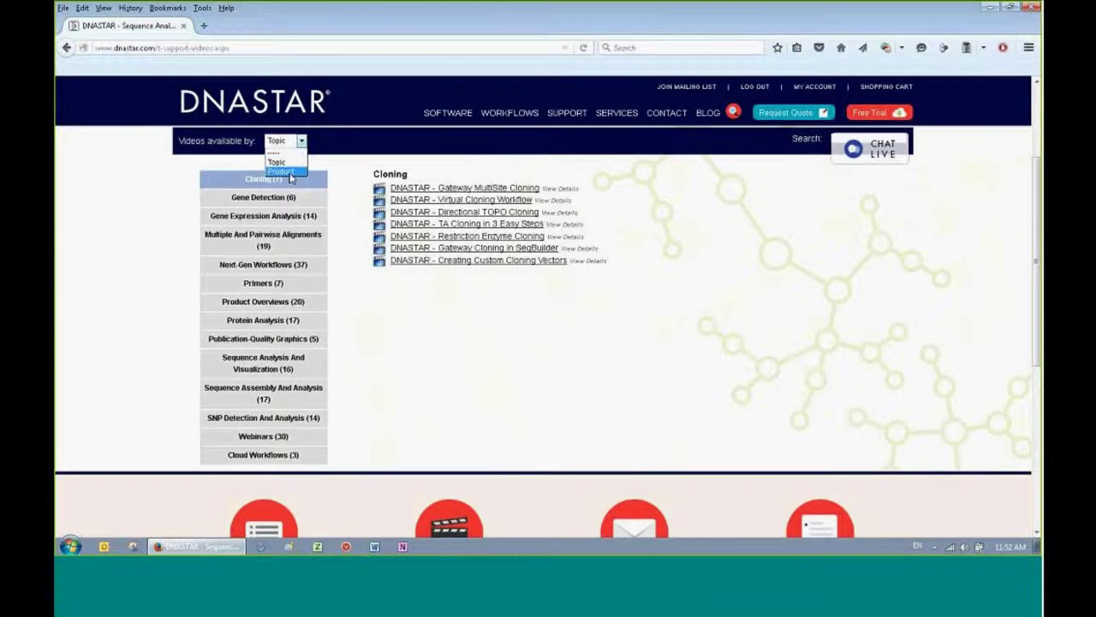
click(287, 170)
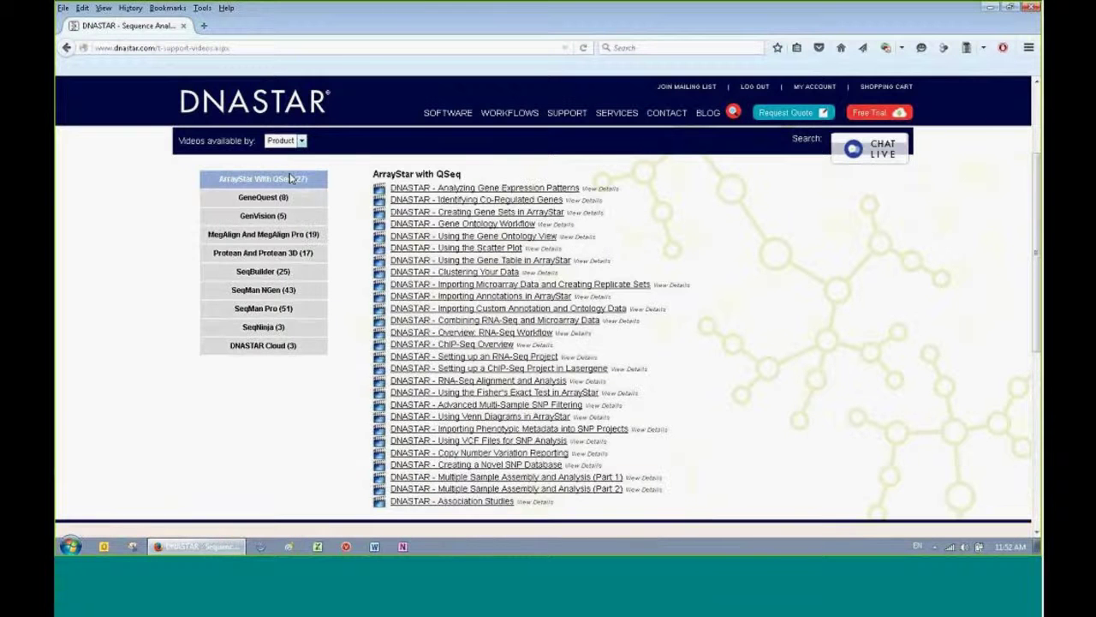
click(245, 182)
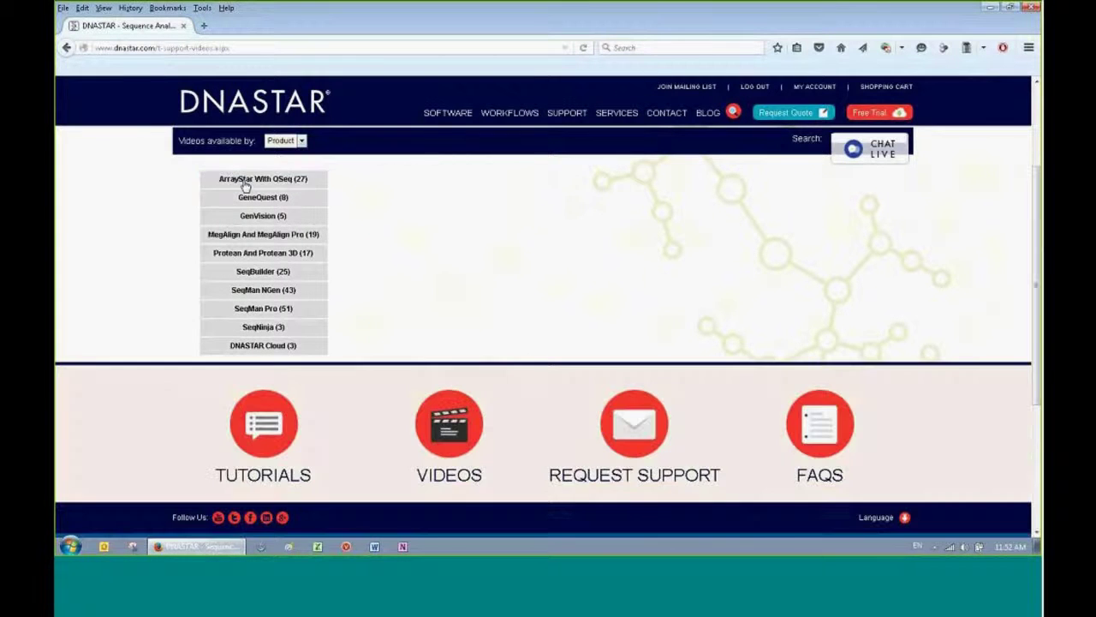
click(256, 313)
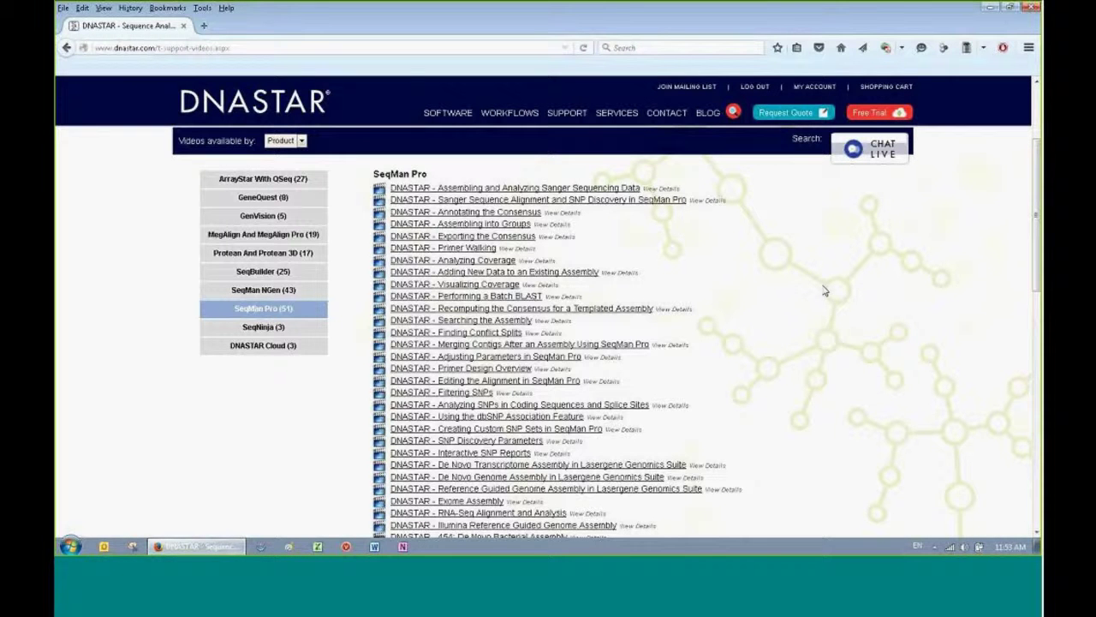
Open the training webinars page and browse the archived Structural Biology, Molecular Biology and Next-Gen Sequencing webinars
mouse_move(612, 122)
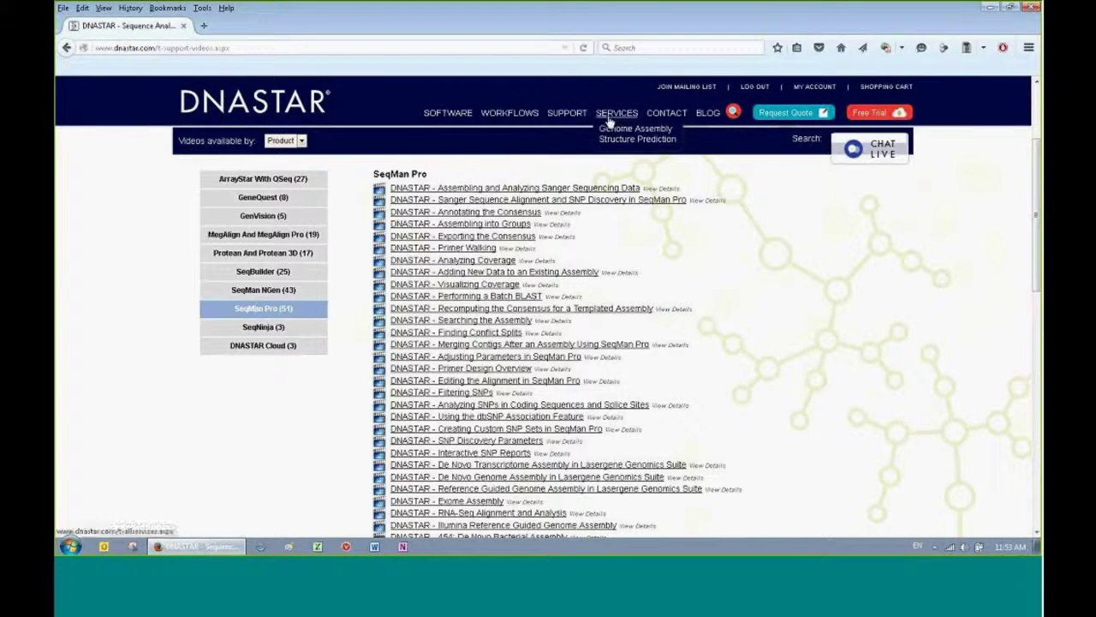
mouse_move(569, 122)
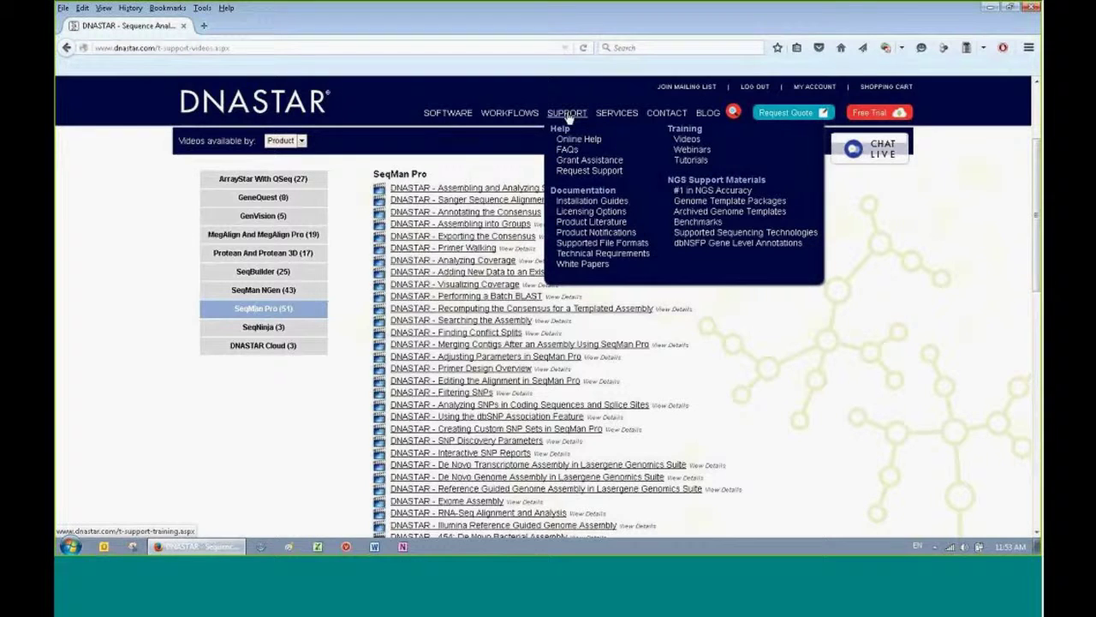
click(698, 151)
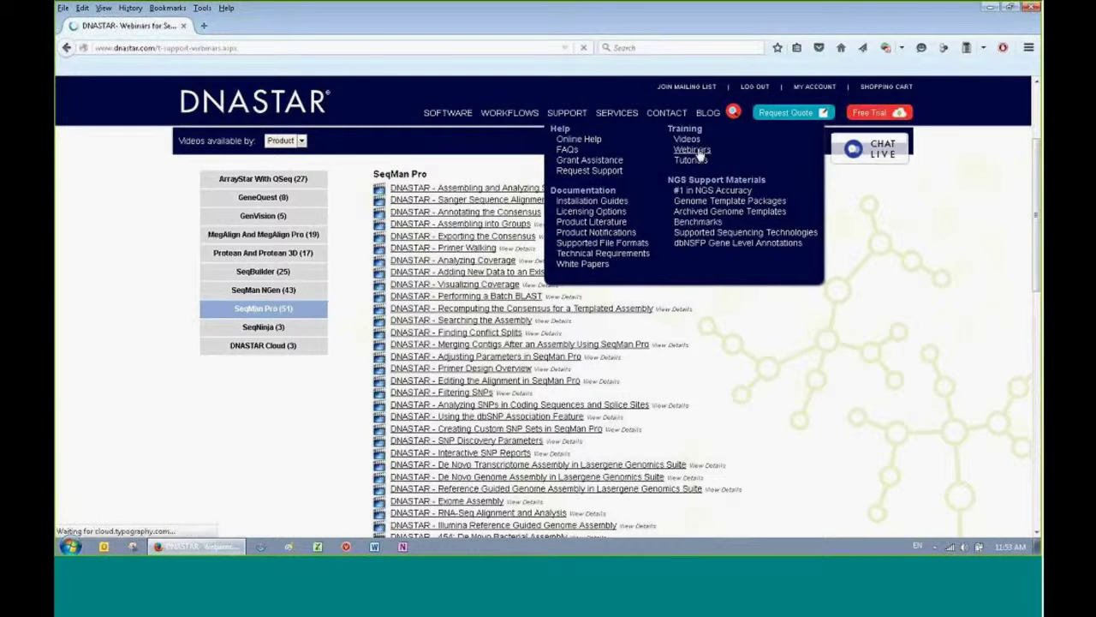
scroll(706, 377, down, 3)
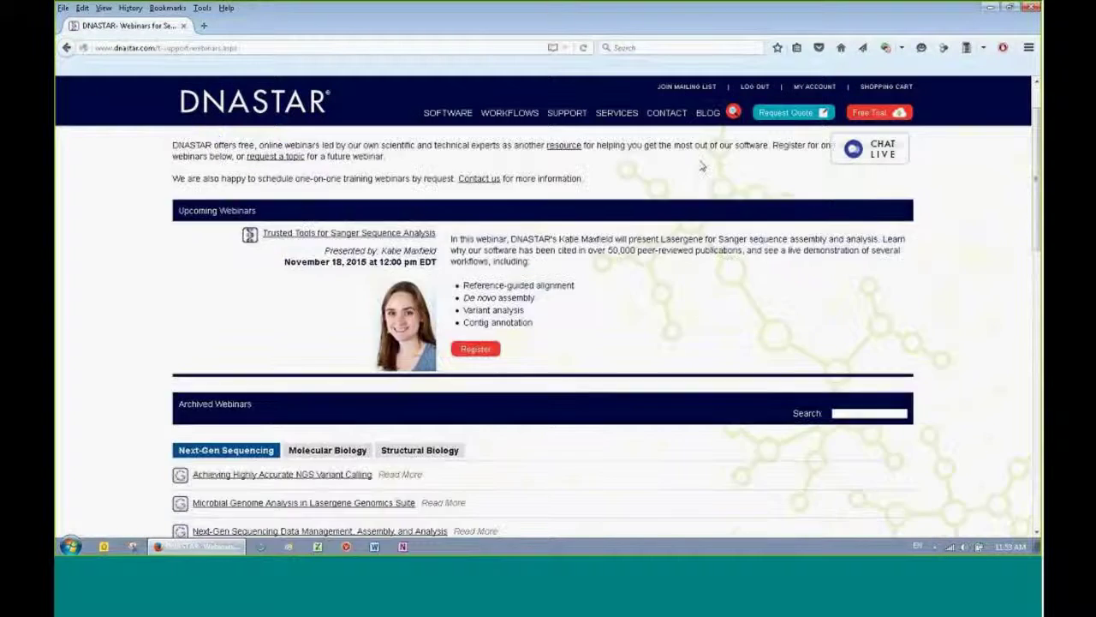
scroll(710, 378, down, 2)
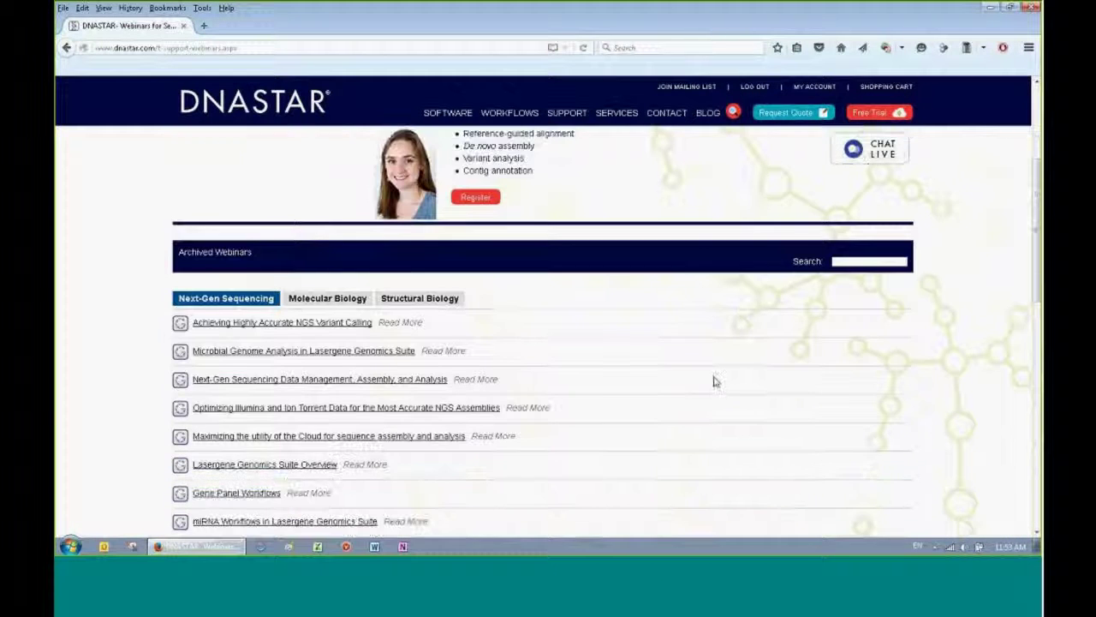
scroll(711, 379, down, 2)
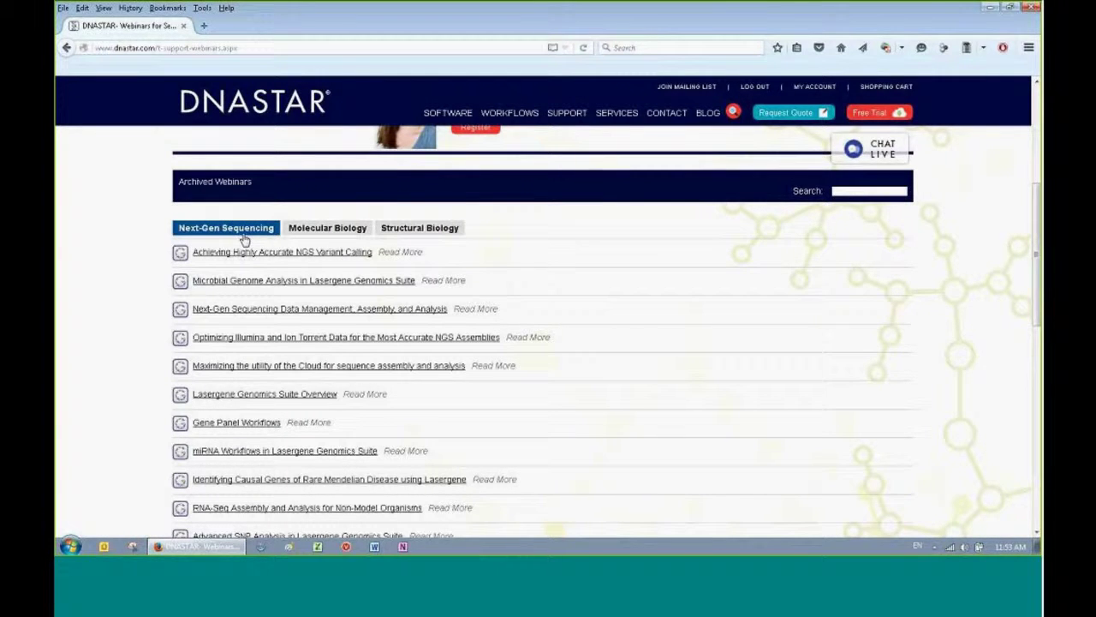
click(437, 233)
click(337, 235)
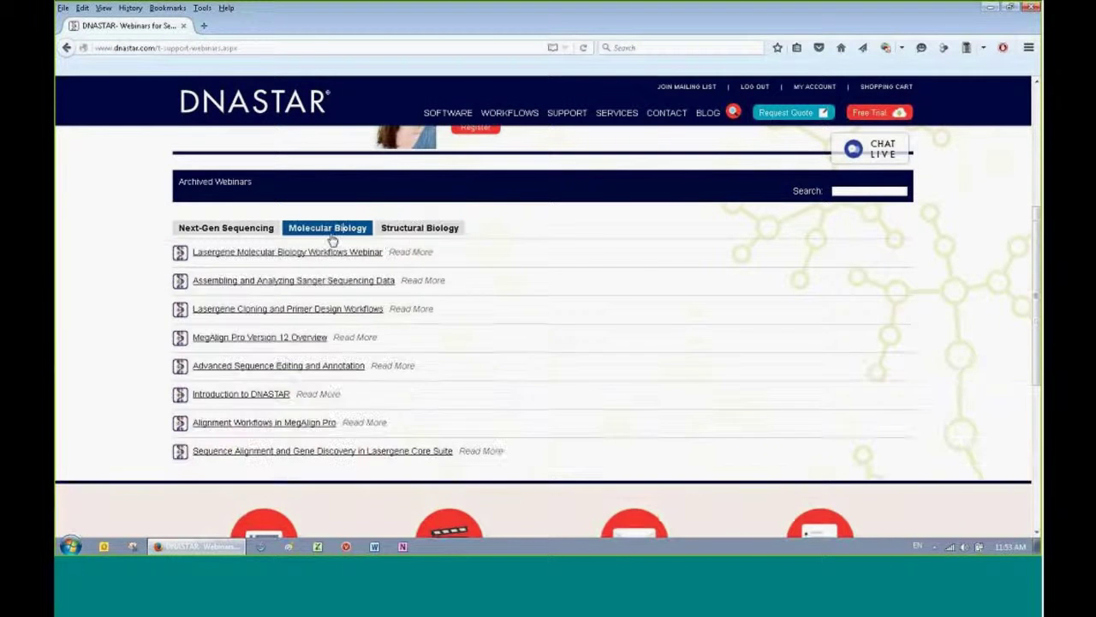
click(231, 230)
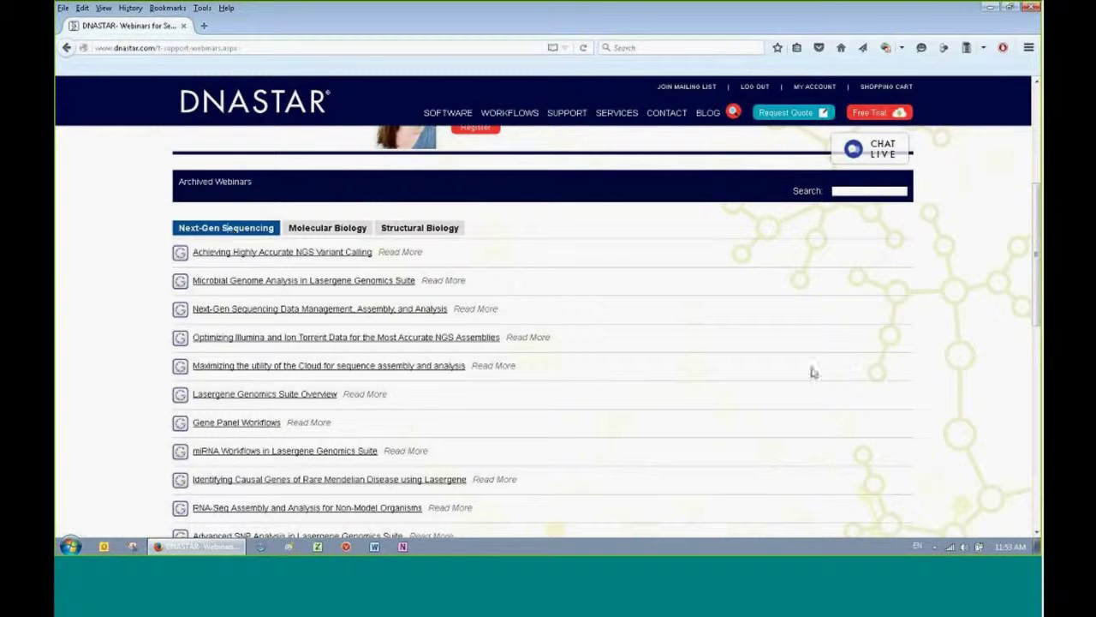
Open the written tutorials library from the site's training resources
scroll(799, 382, up, 5)
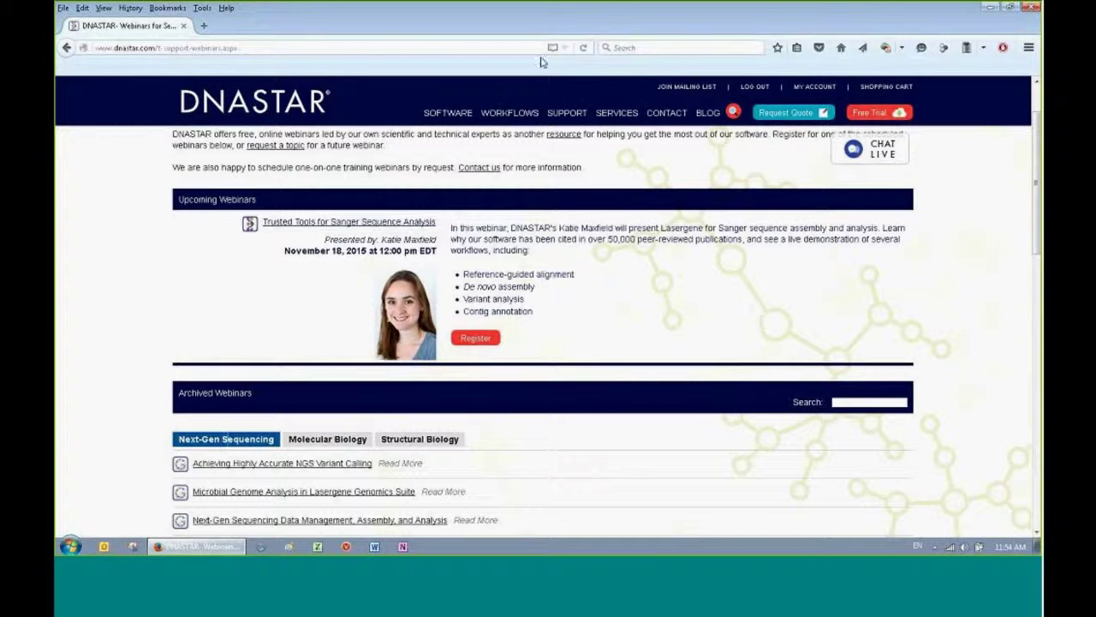
mouse_move(576, 114)
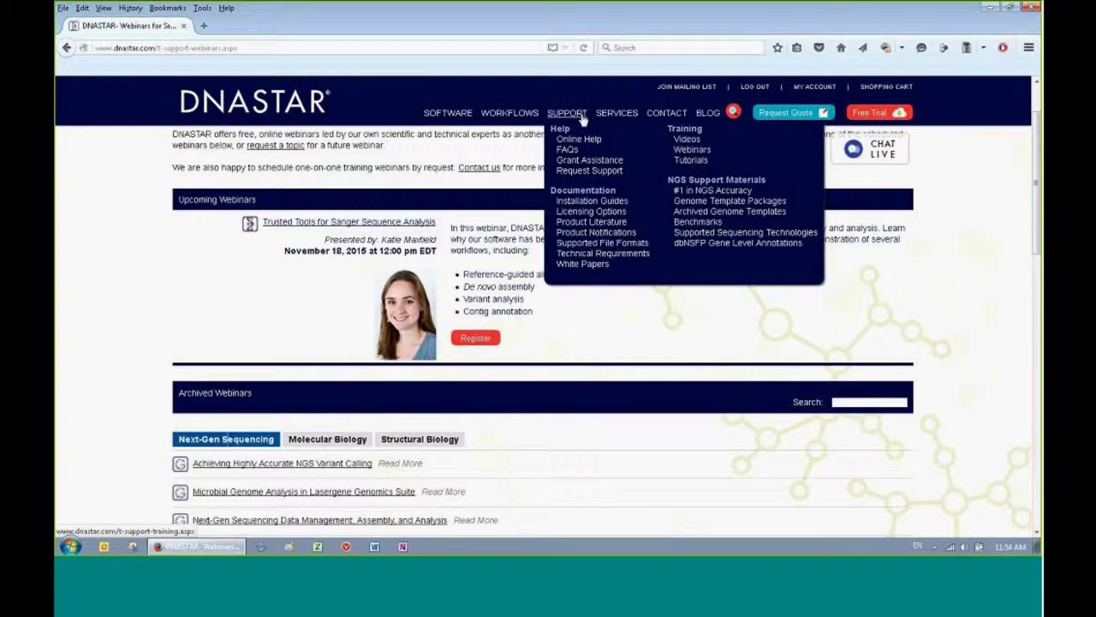
click(704, 163)
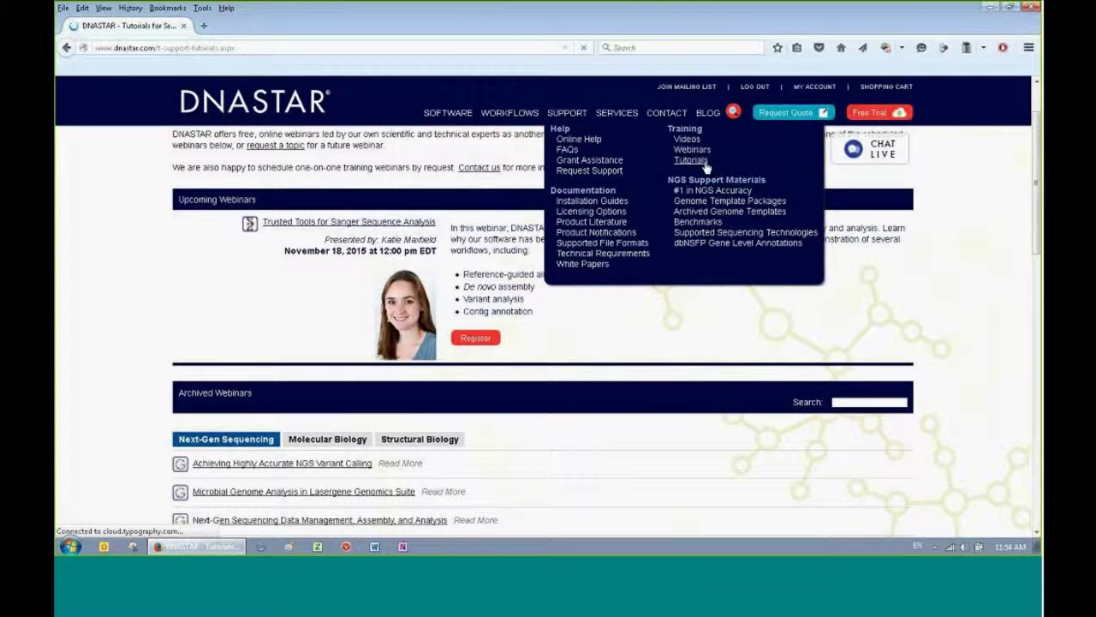
scroll(694, 363, down, 3)
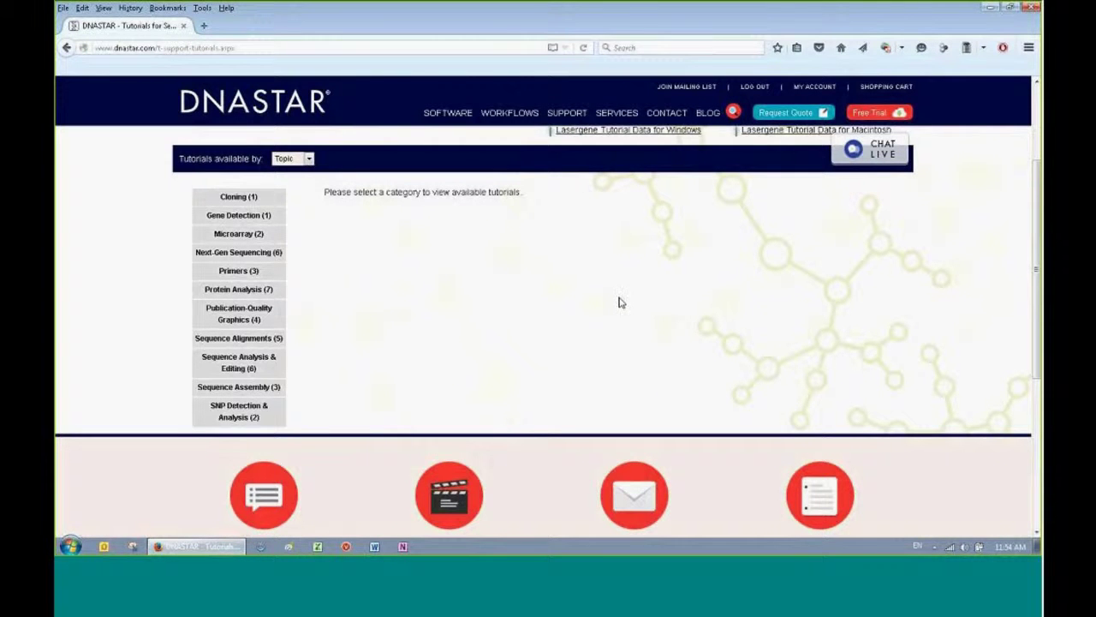
Group the tutorials by product to view the GenVision ones, and close the browser after looking them over
click(310, 160)
click(289, 189)
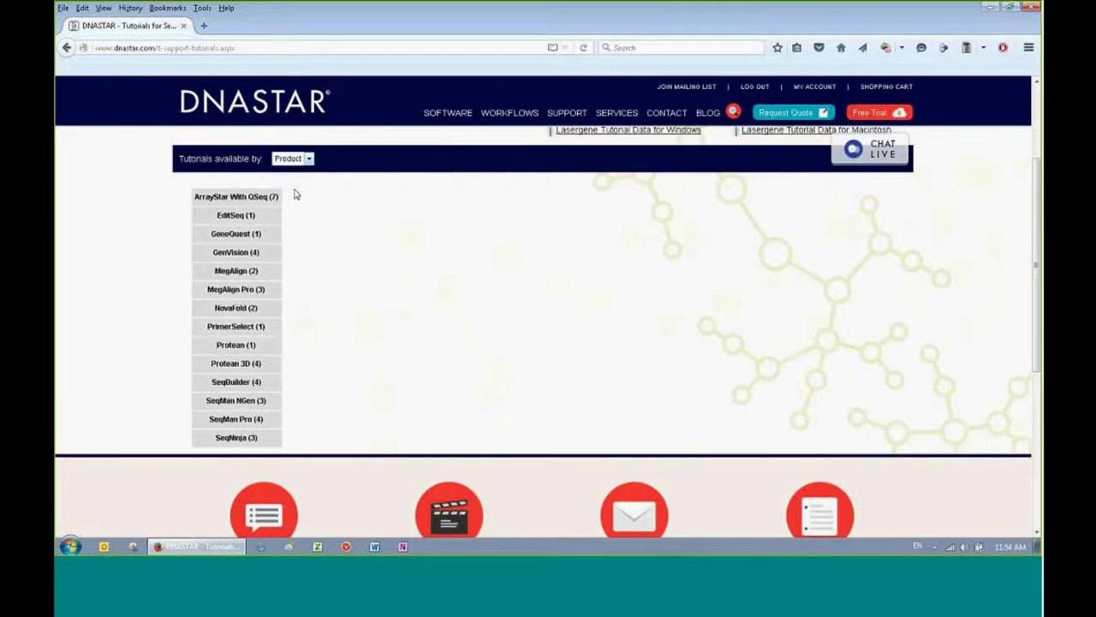
click(224, 254)
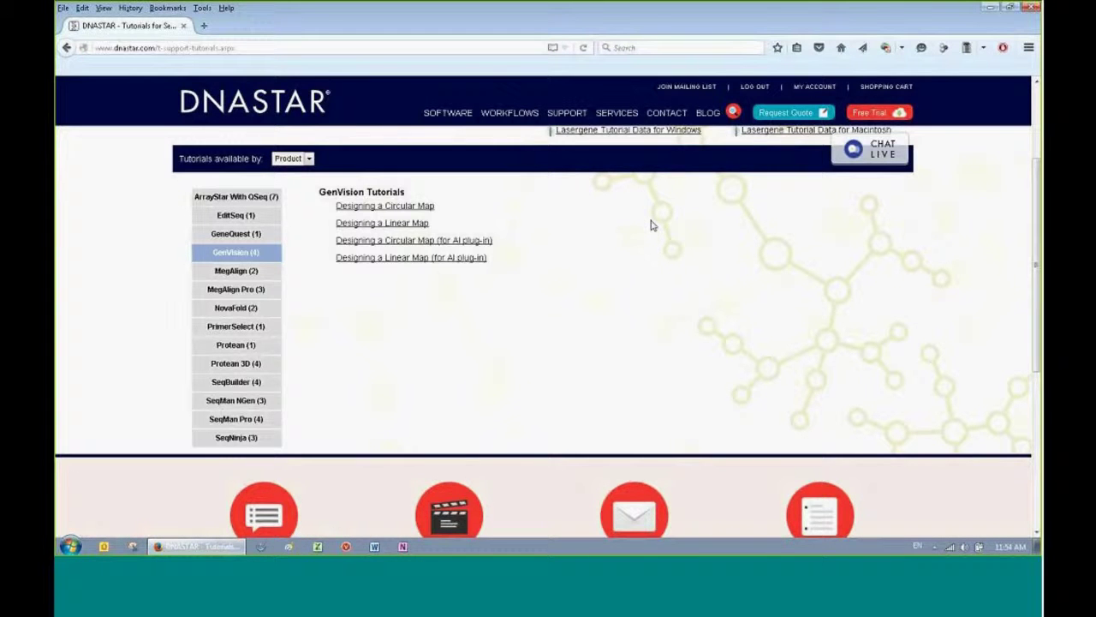
scroll(731, 255, up, 3)
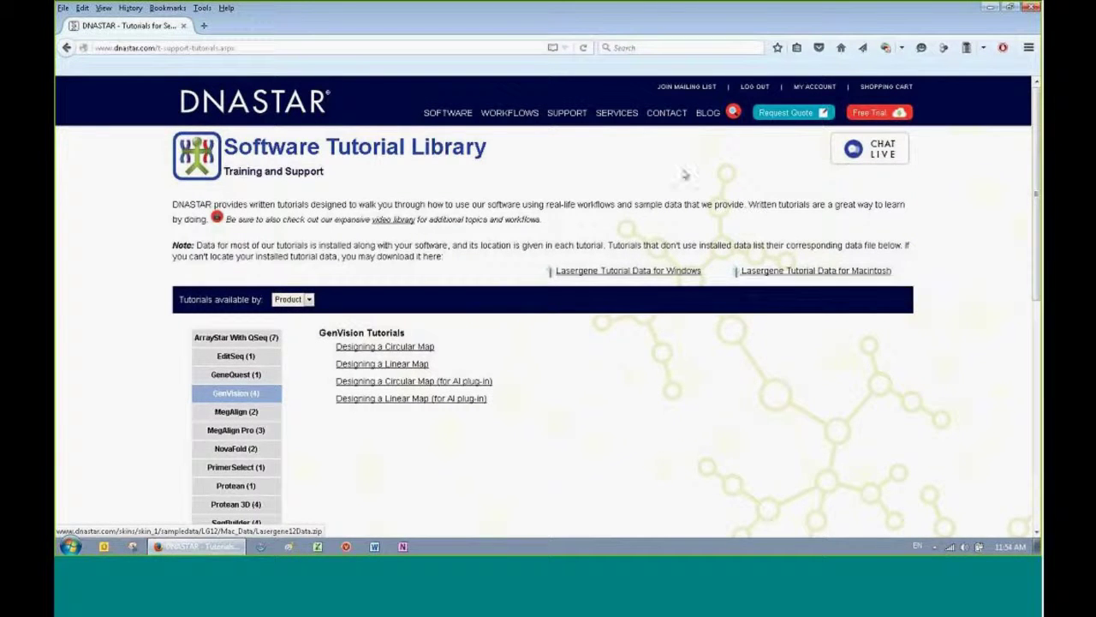
click(1033, 9)
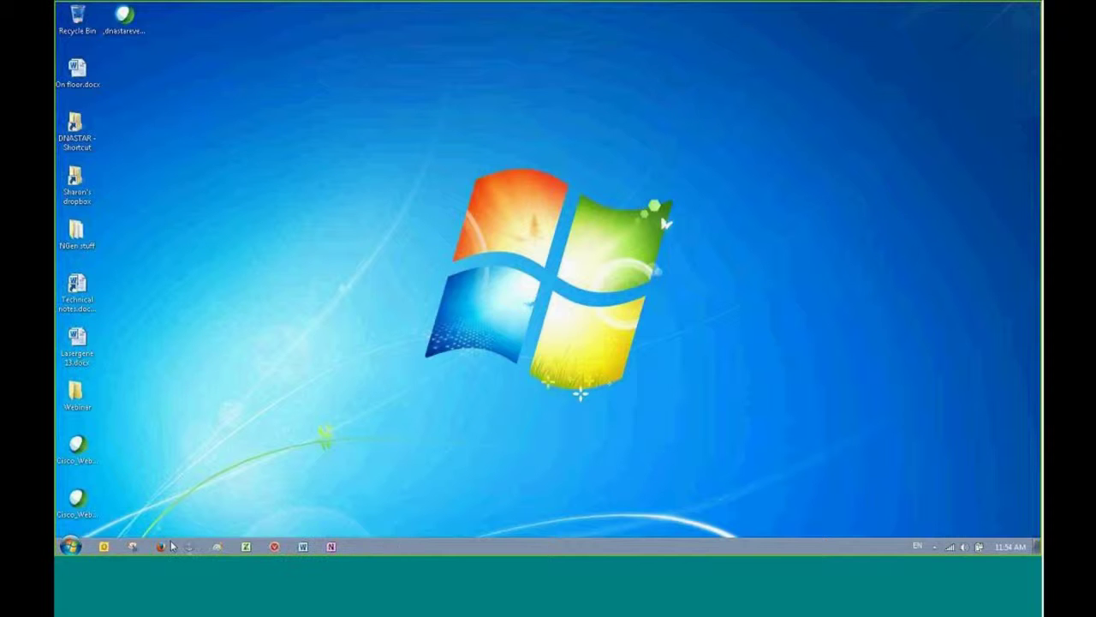